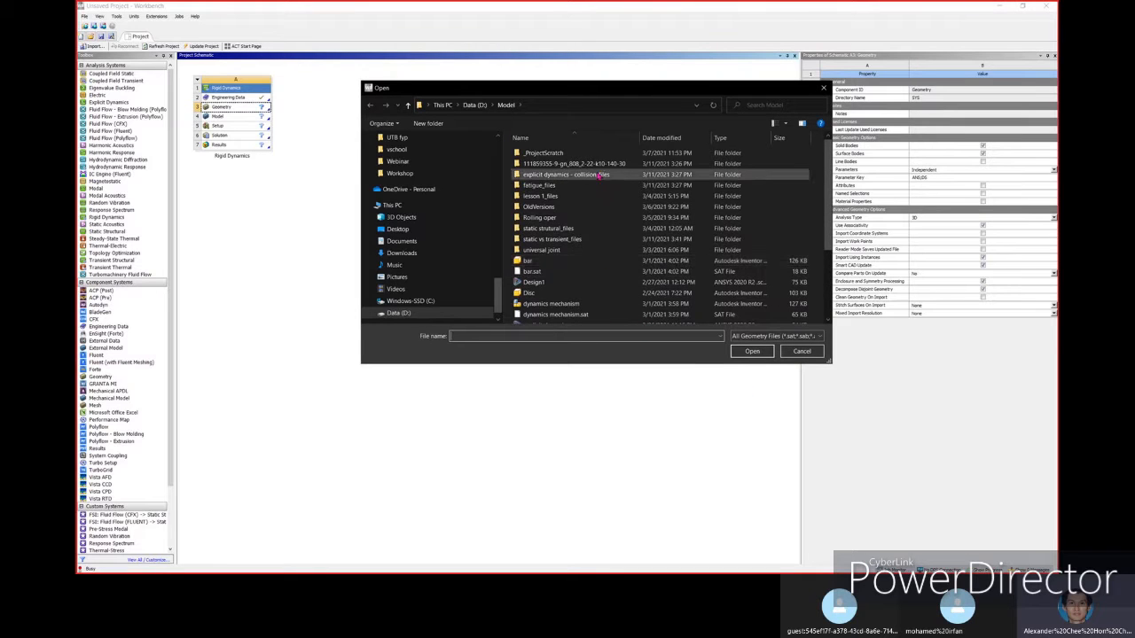
pyautogui.scroll(-2, 585, 266)
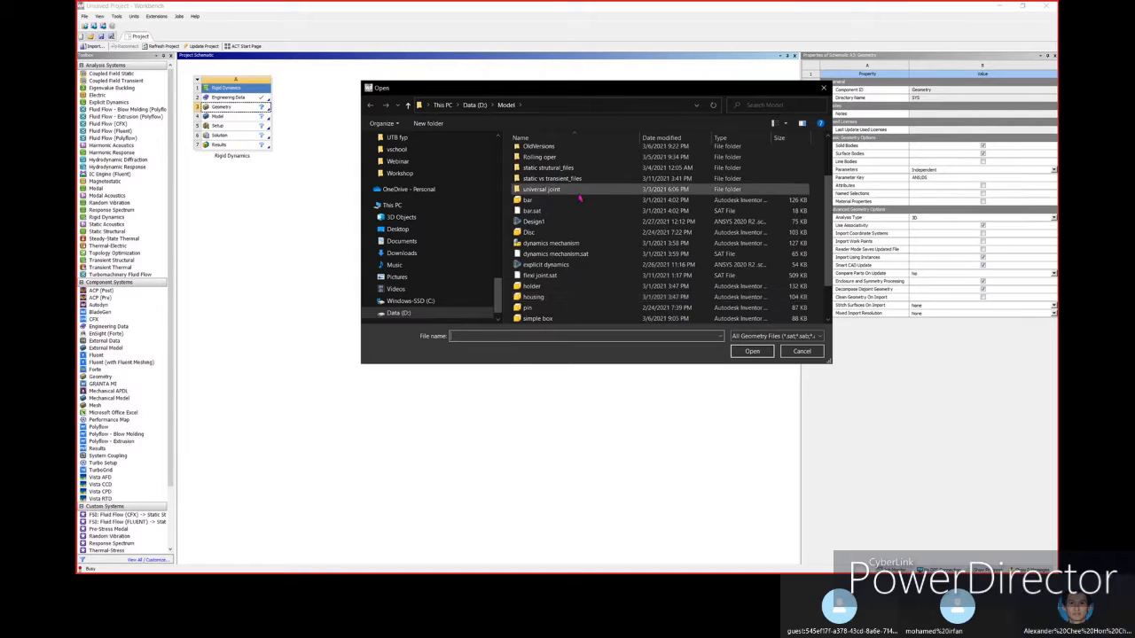
pyautogui.doubleClick(573, 190)
pyautogui.click(547, 157)
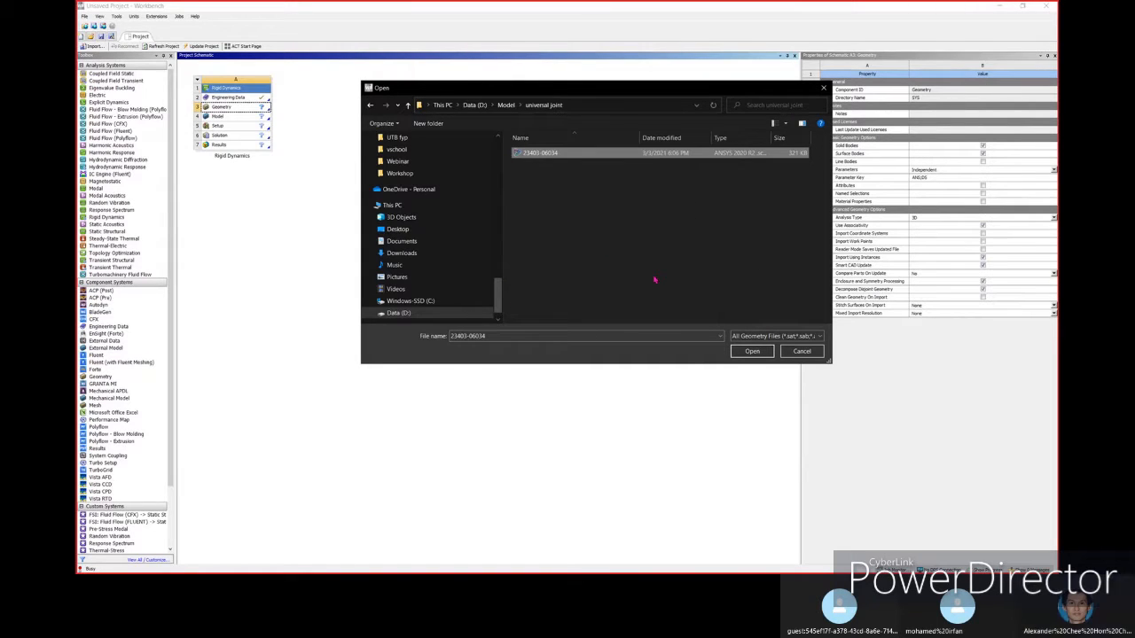
pyautogui.doubleClick(773, 139)
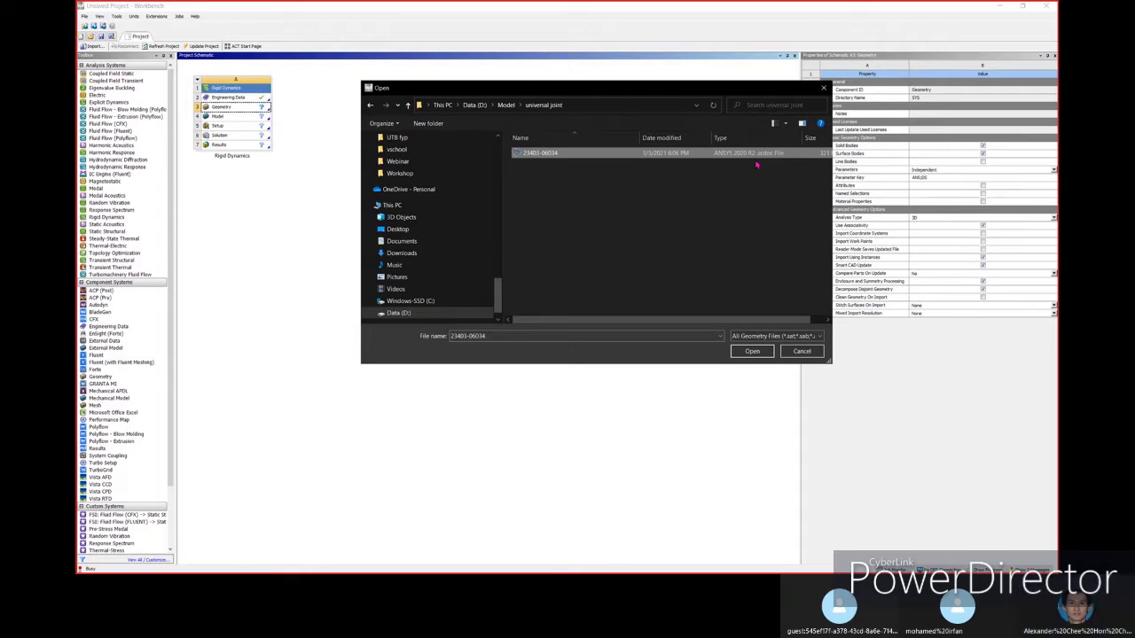
pyautogui.click(742, 352)
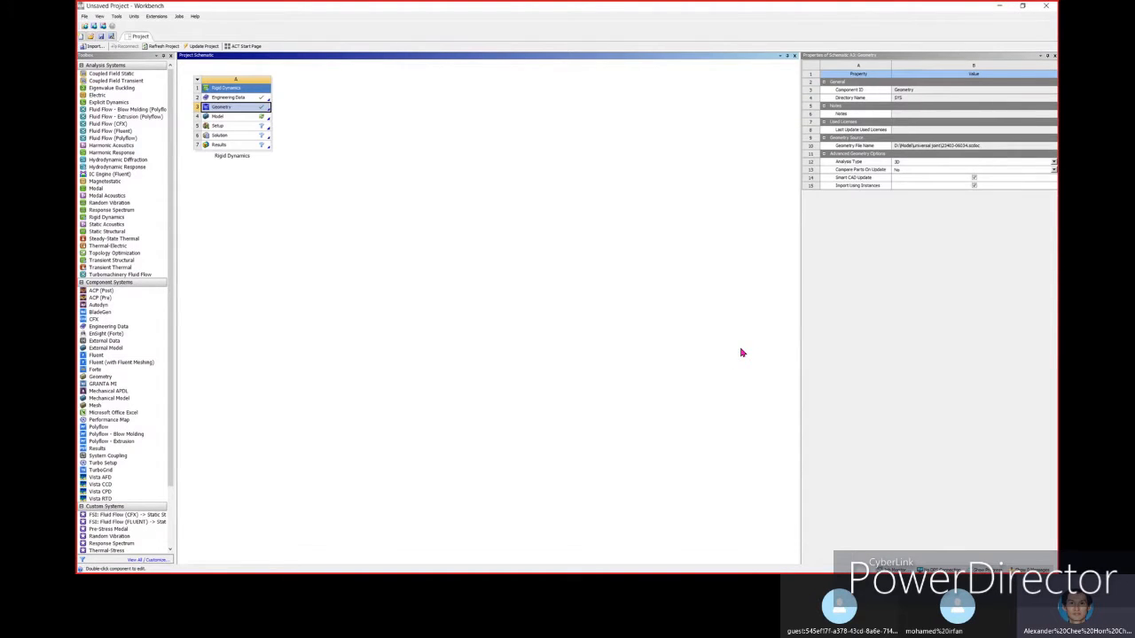
pyautogui.click(342, 193)
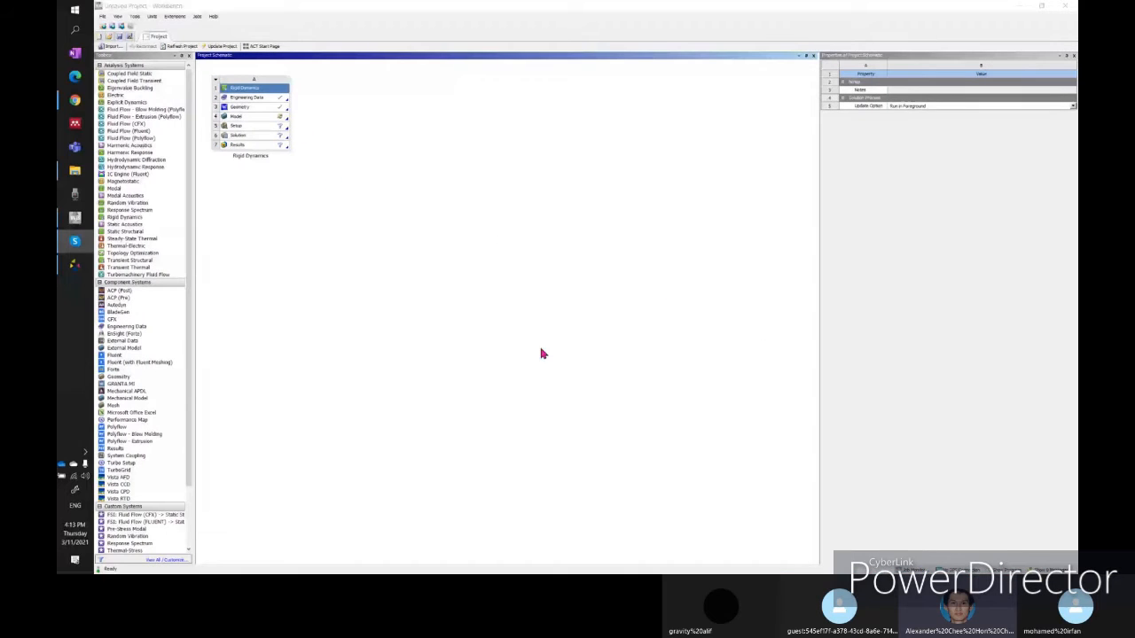
pyautogui.doubleClick(237, 116)
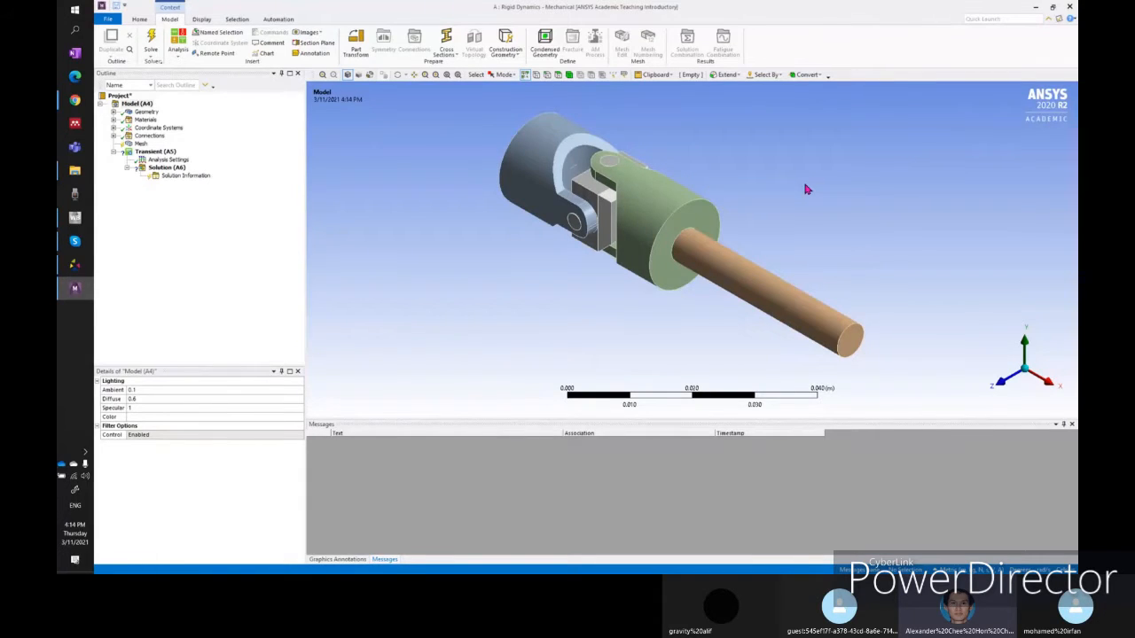
pyautogui.click(114, 112)
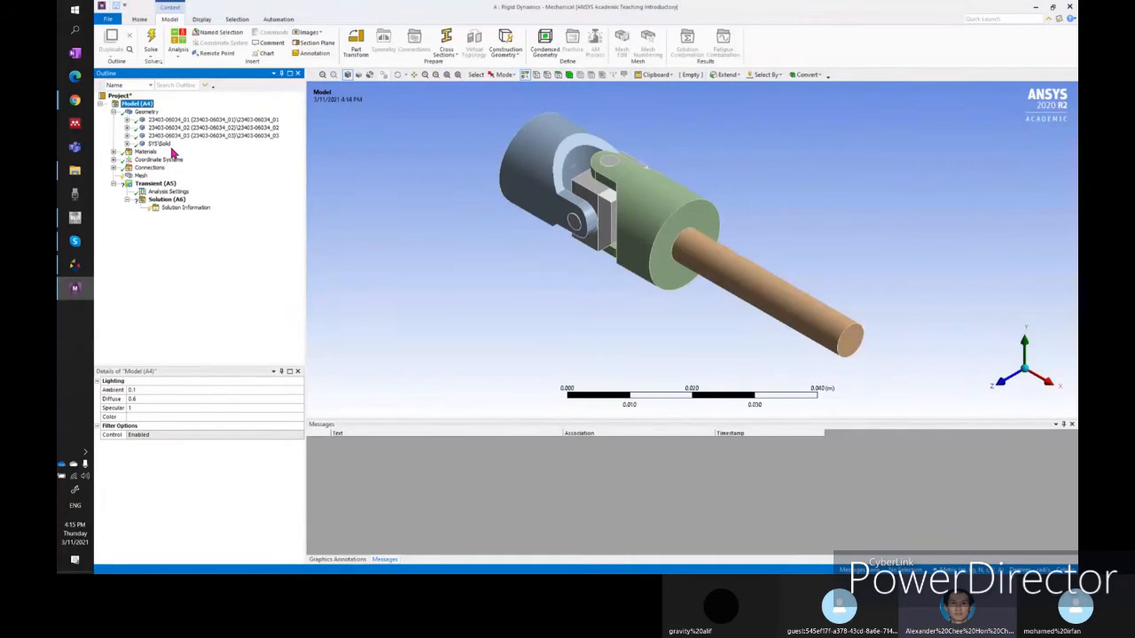
pyautogui.click(171, 147)
pyautogui.press('Up')
pyautogui.press('Up')
pyautogui.press('Up')
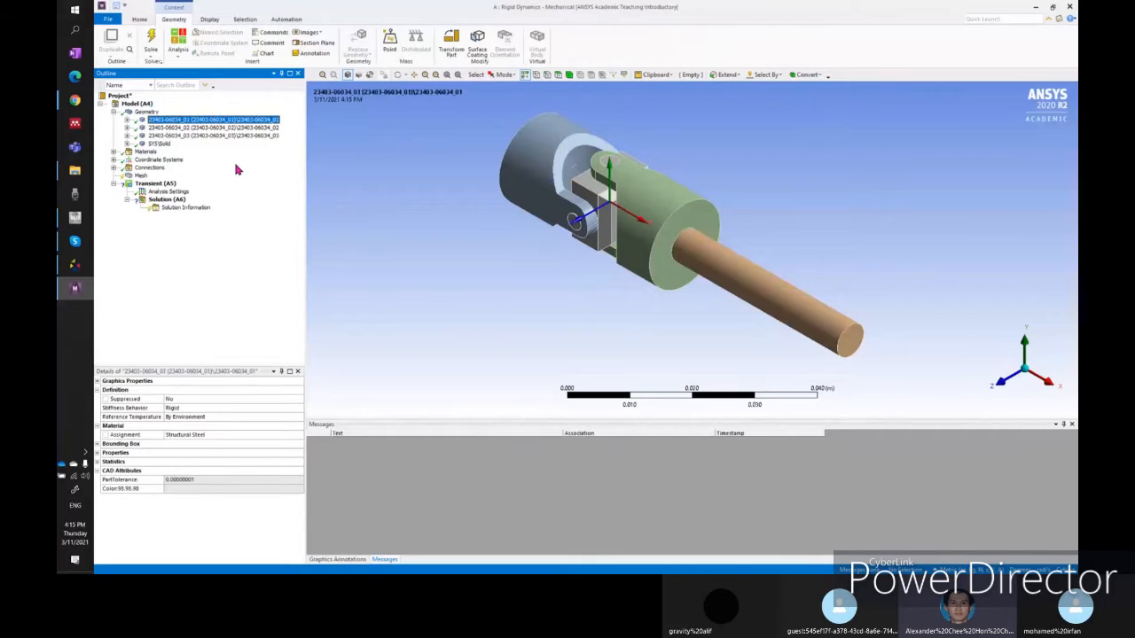
pyautogui.click(372, 174)
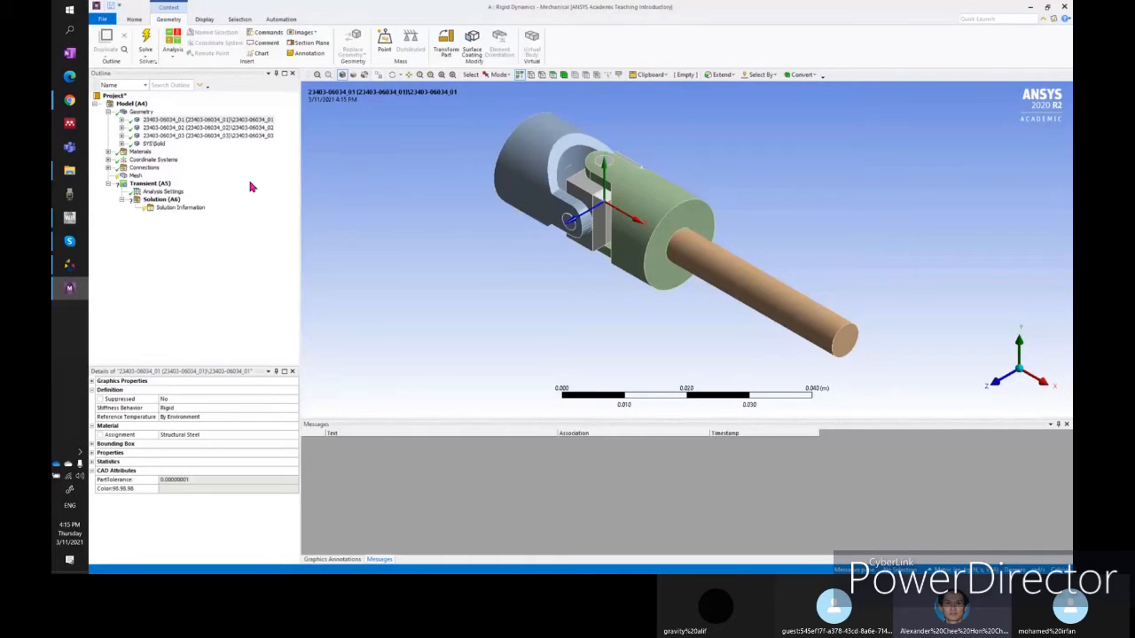
pyautogui.click(109, 152)
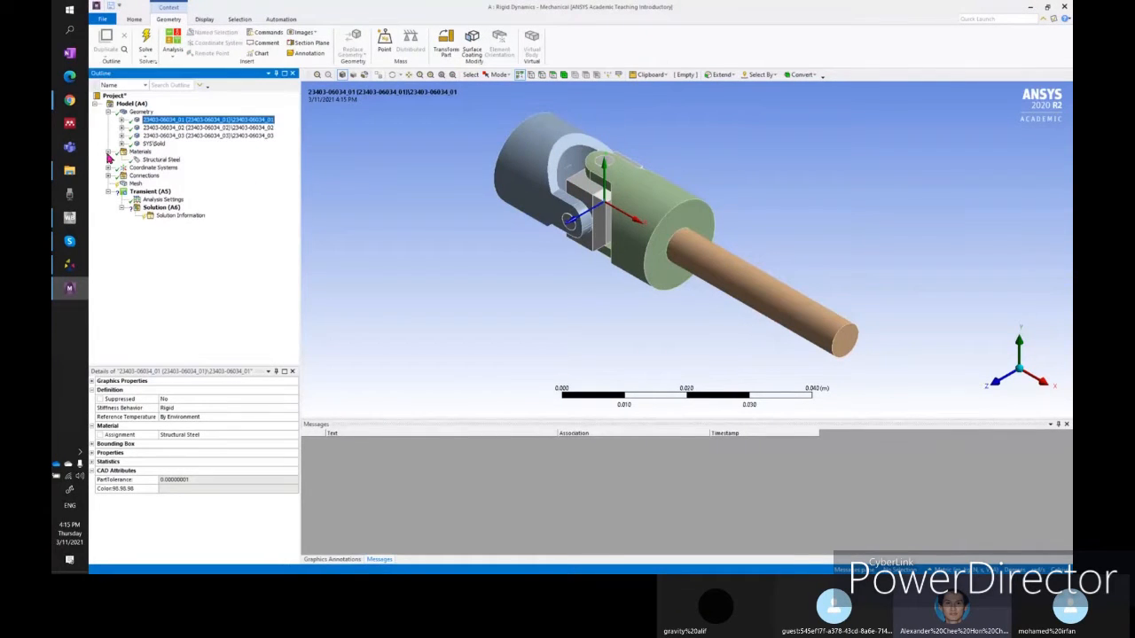
pyautogui.click(163, 161)
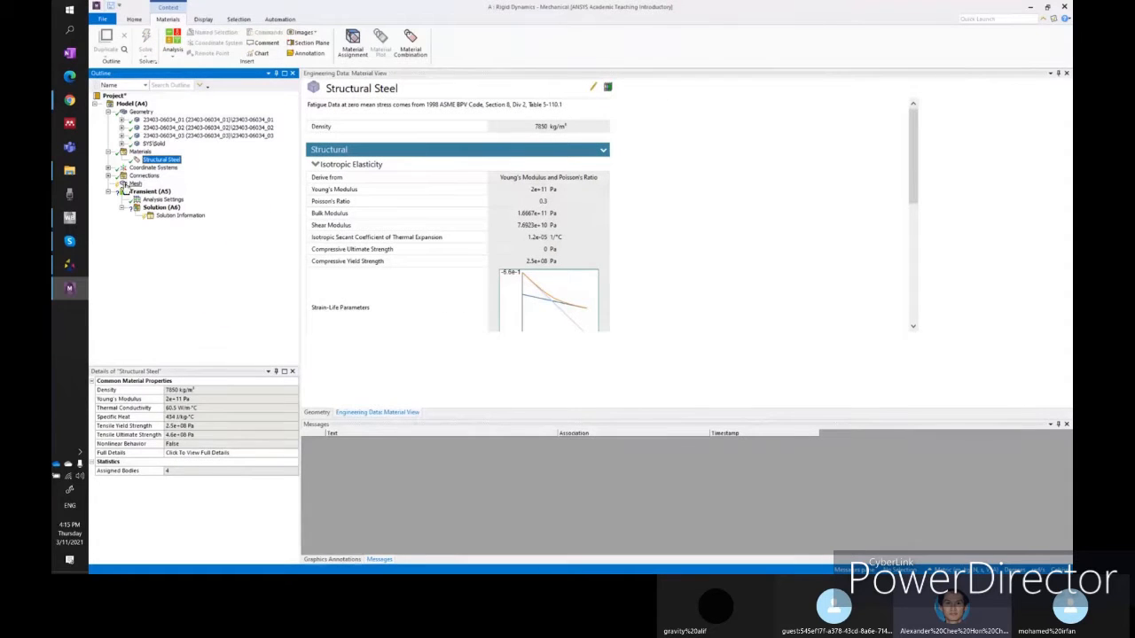
pyautogui.click(108, 153)
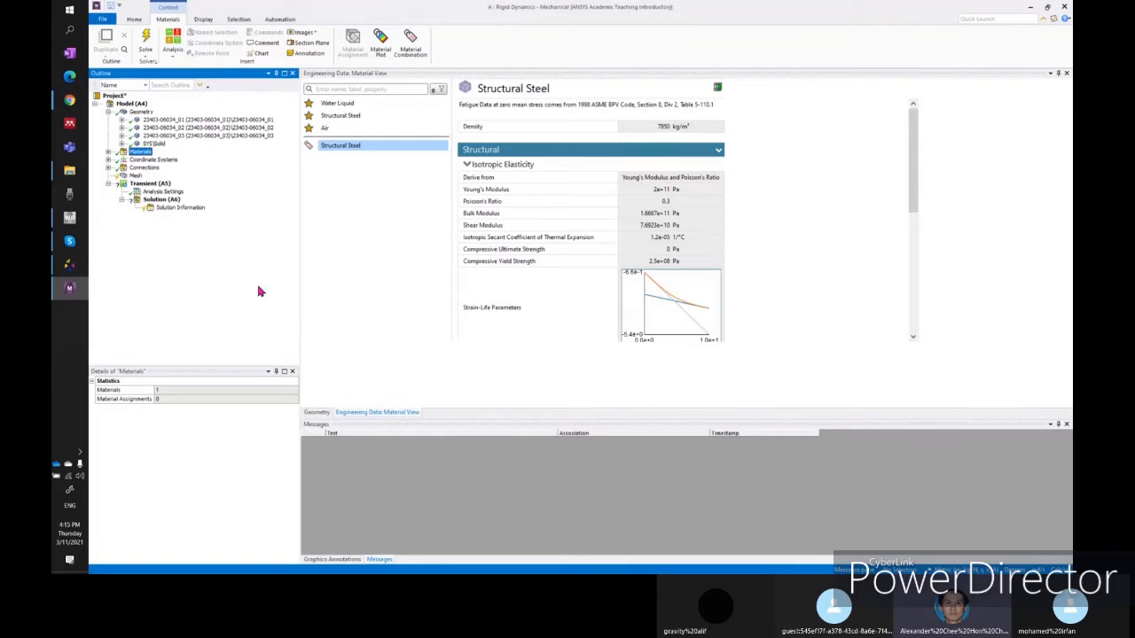
pyautogui.click(174, 136)
pyautogui.click(178, 127)
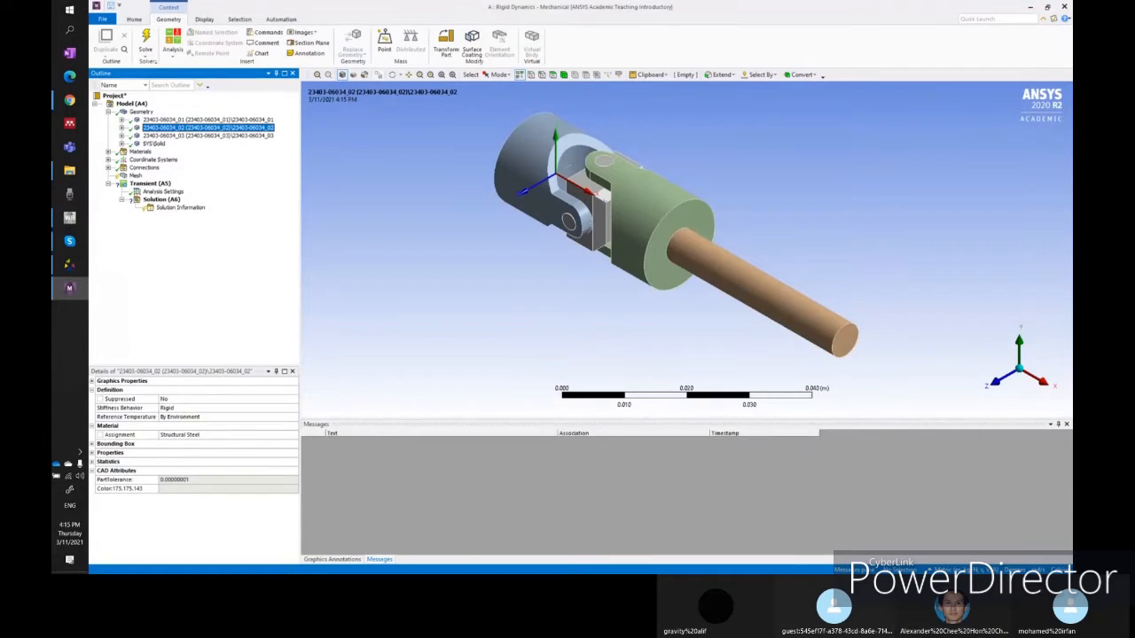
pyautogui.moveTo(611, 354); pyautogui.dragTo(559, 299, button='middle')
pyautogui.moveTo(383, 266)
pyautogui.mouseDown(button='middle')
pyautogui.moveTo(410, 222)
pyautogui.moveTo(420, 248)
pyautogui.moveTo(388, 234)
pyautogui.moveTo(390, 255)
pyautogui.mouseUp(button='middle')
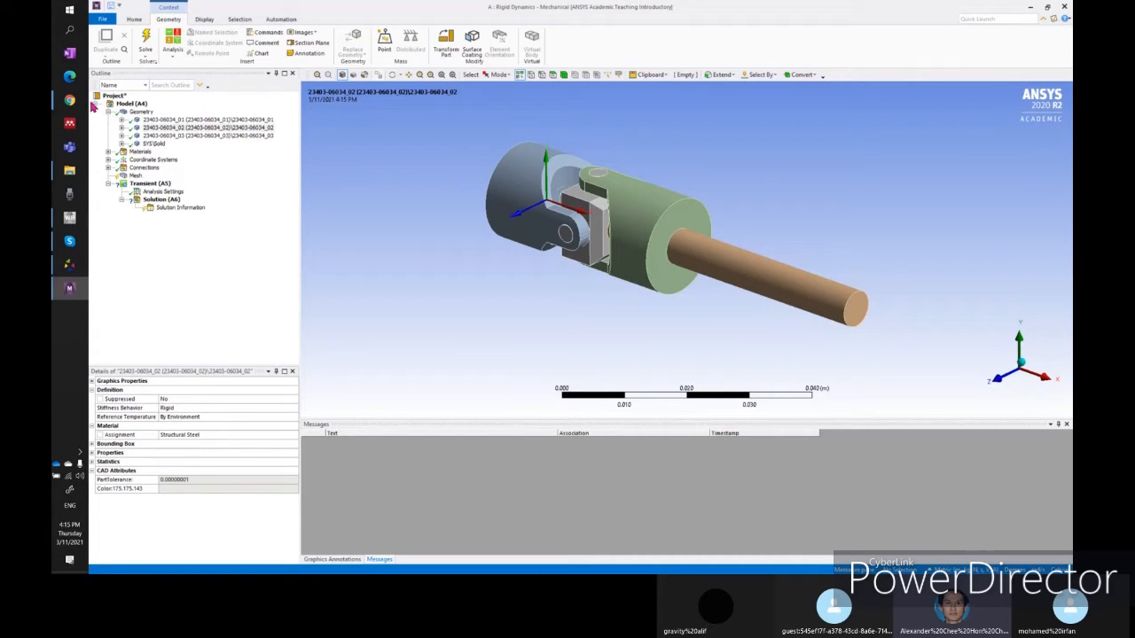
# - Expand the connections down to the automatic contacts and examine the contact and target faces of Contact Region 2
pyautogui.click(114, 112)
pyautogui.click(109, 128)
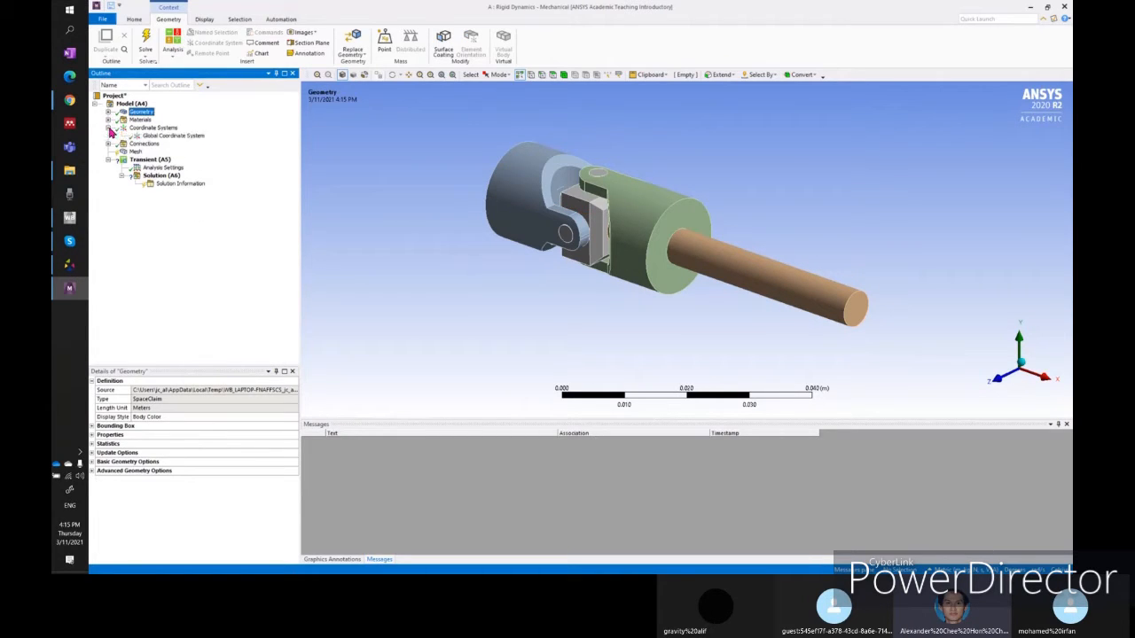
pyautogui.click(109, 128)
pyautogui.click(109, 136)
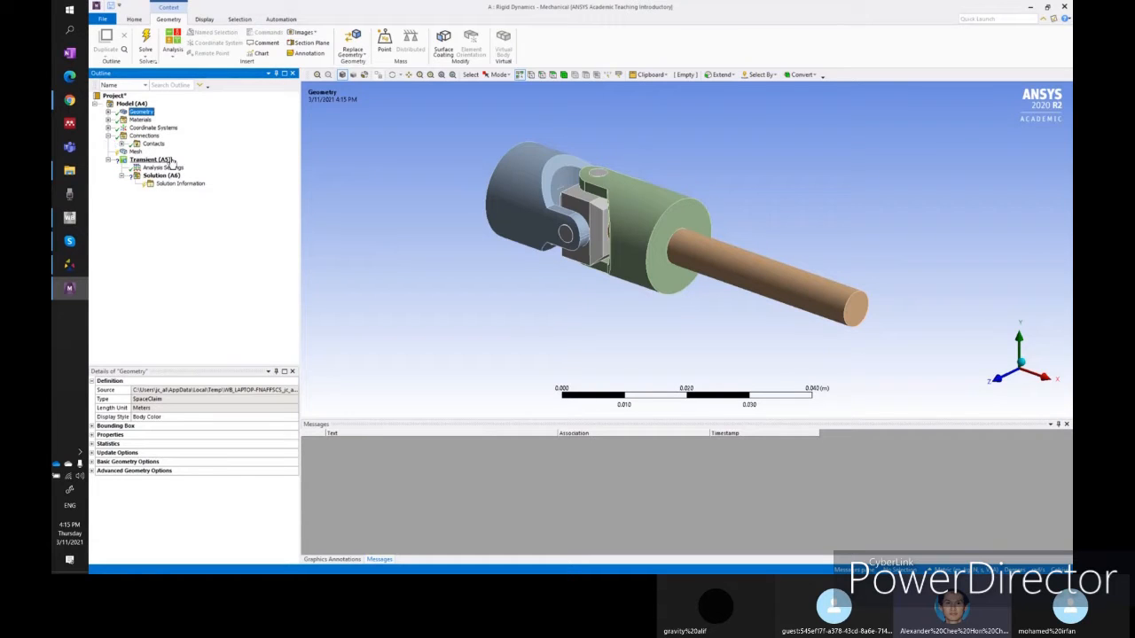
pyautogui.click(122, 144)
pyautogui.click(177, 153)
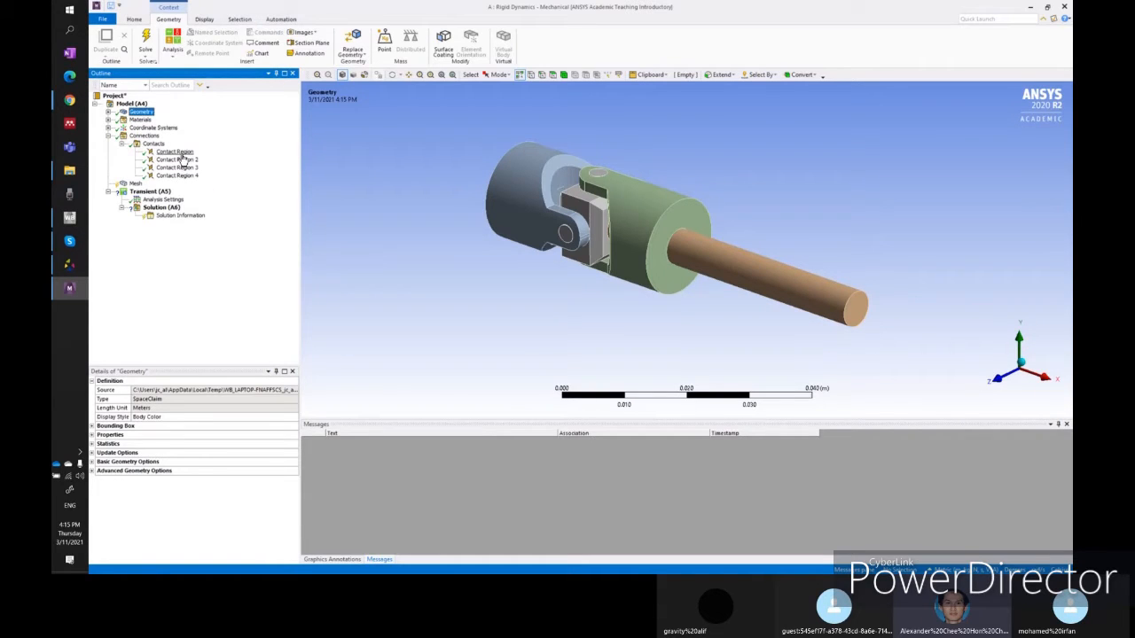
pyautogui.click(180, 160)
pyautogui.click(181, 168)
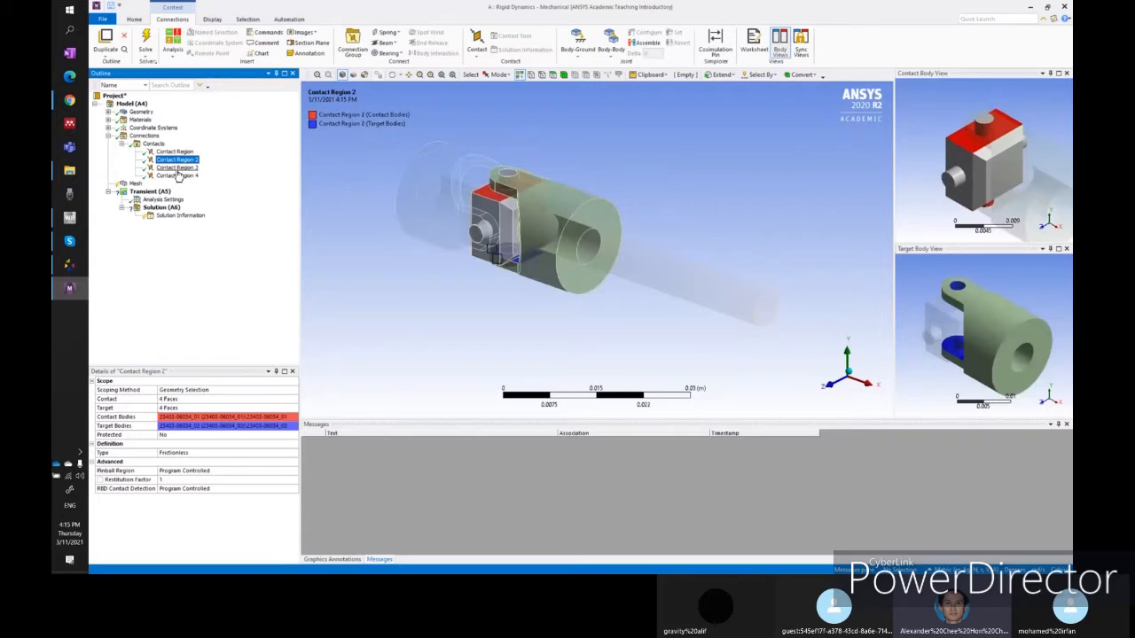
pyautogui.click(182, 160)
pyautogui.moveTo(393, 293); pyautogui.dragTo(523, 303, button='middle')
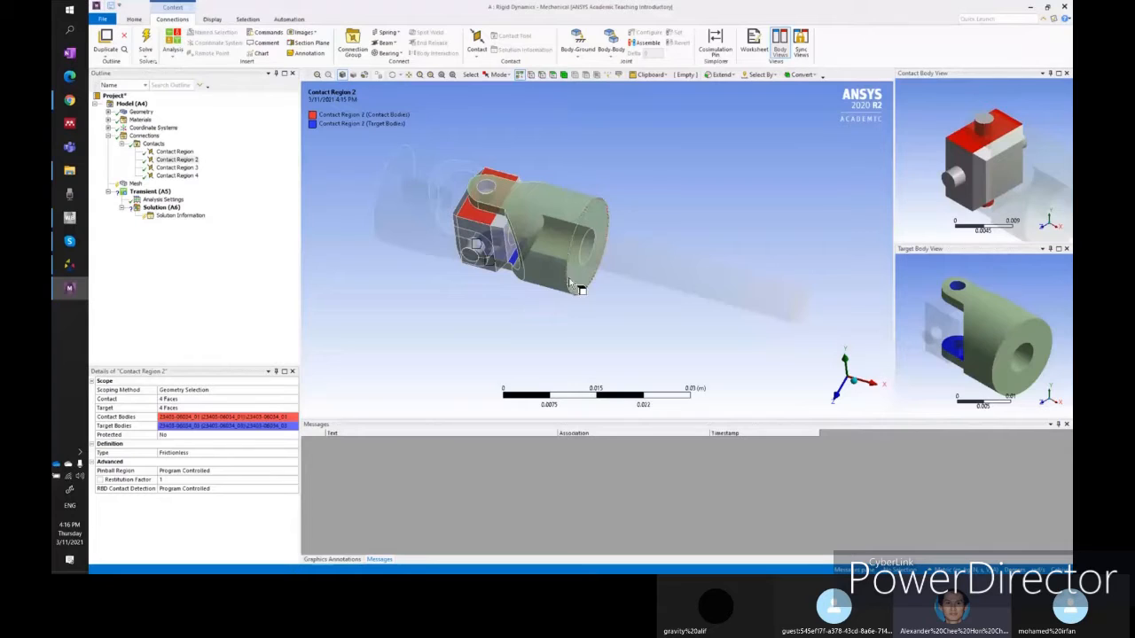
# - Review the contact types available for a manual contact region
pyautogui.click(488, 57)
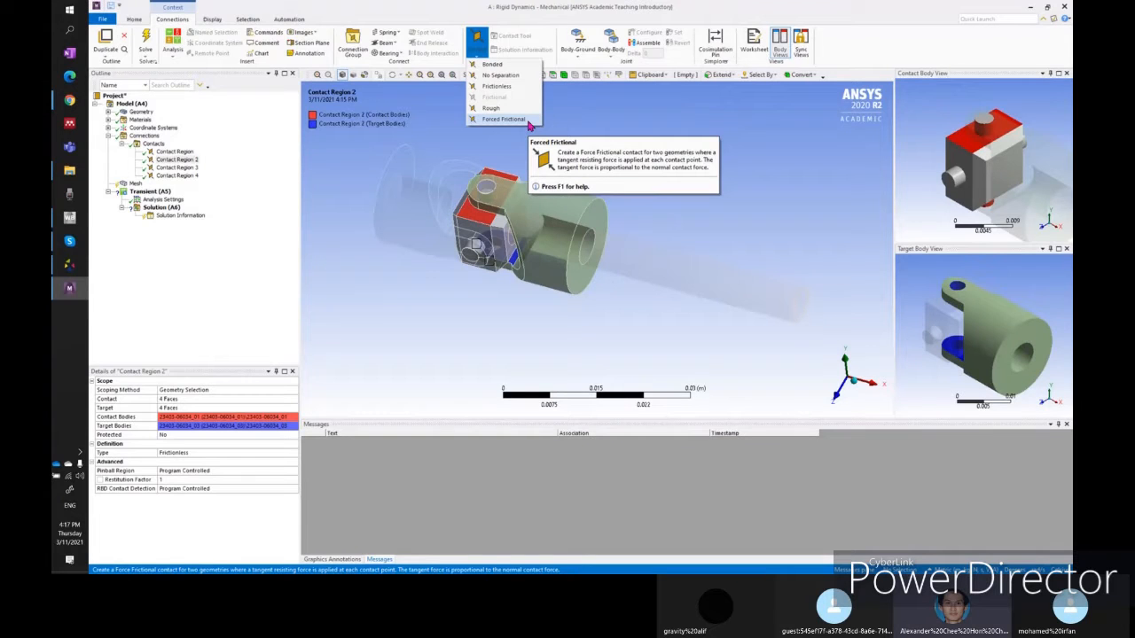
pyautogui.click(376, 295)
pyautogui.moveTo(479, 301); pyautogui.dragTo(506, 315, button='middle')
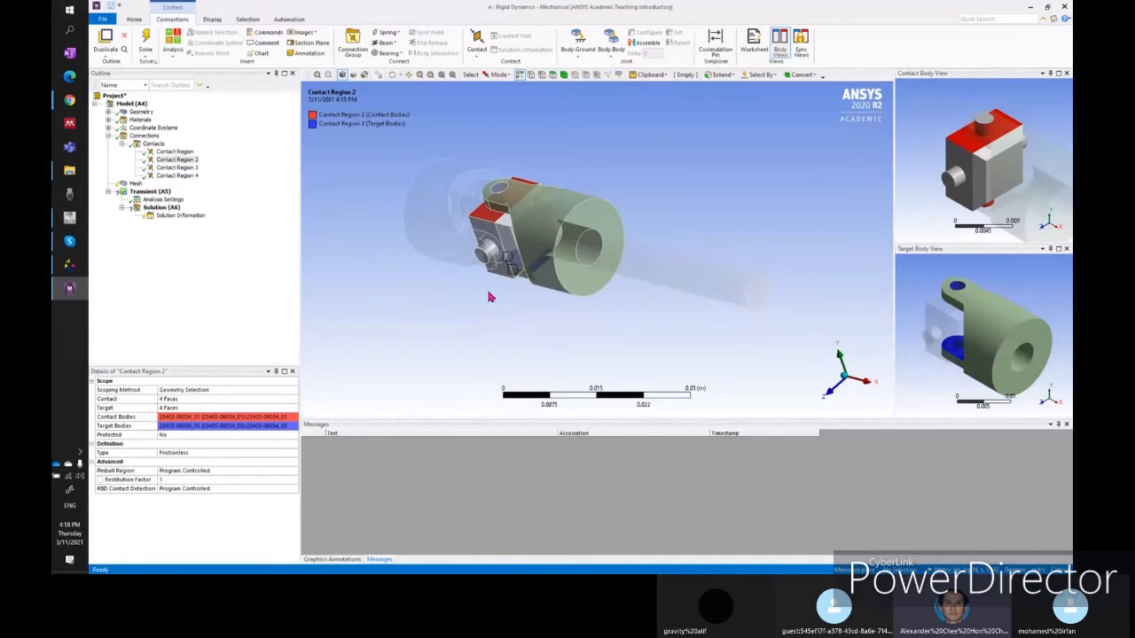
# - Suppress all the contact regions, from Contact Region to Contact Region 4
pyautogui.click(173, 152)
pyautogui.keyDown('shift'); pyautogui.click(189, 176); pyautogui.keyUp('shift')
pyautogui.rightClick(188, 173)
pyautogui.click(223, 194)
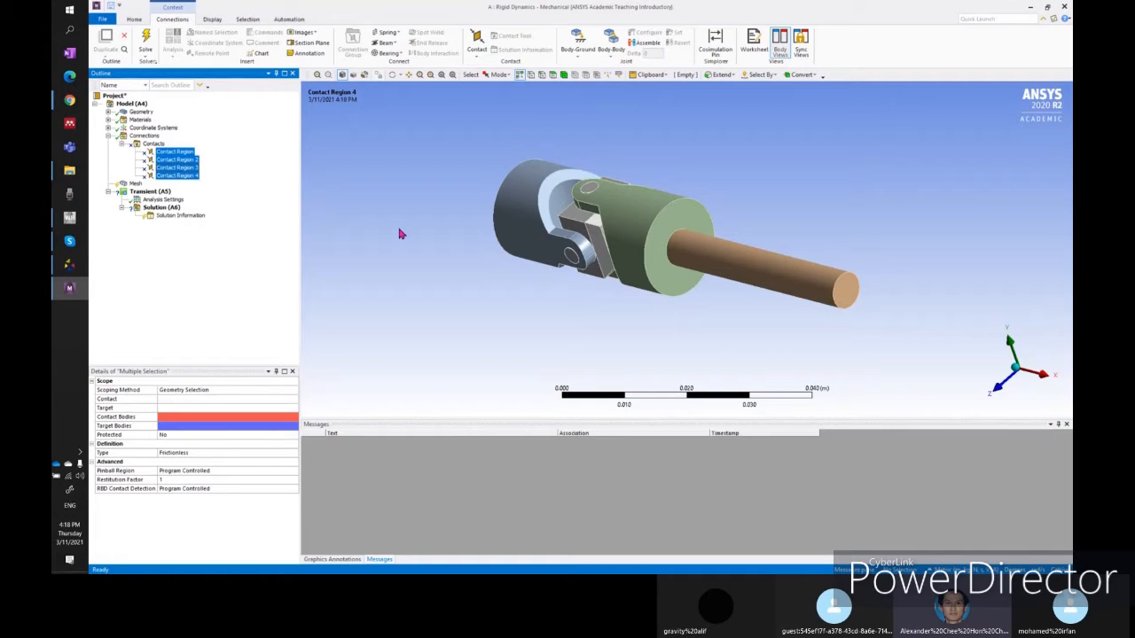
pyautogui.click(416, 203)
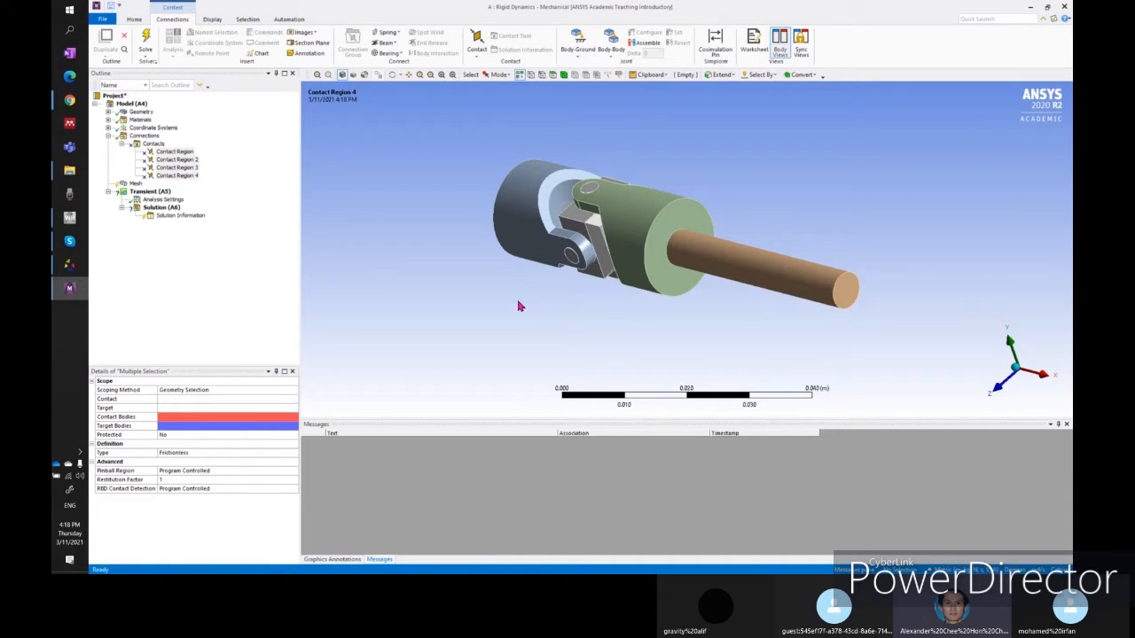
# - Explode the assembly view to examine how the yokes, cross block and shaft fit together, and collapse it again
pyautogui.scroll(1, 526, 287)
pyautogui.moveTo(526, 287); pyautogui.dragTo(590, 307, button='middle')
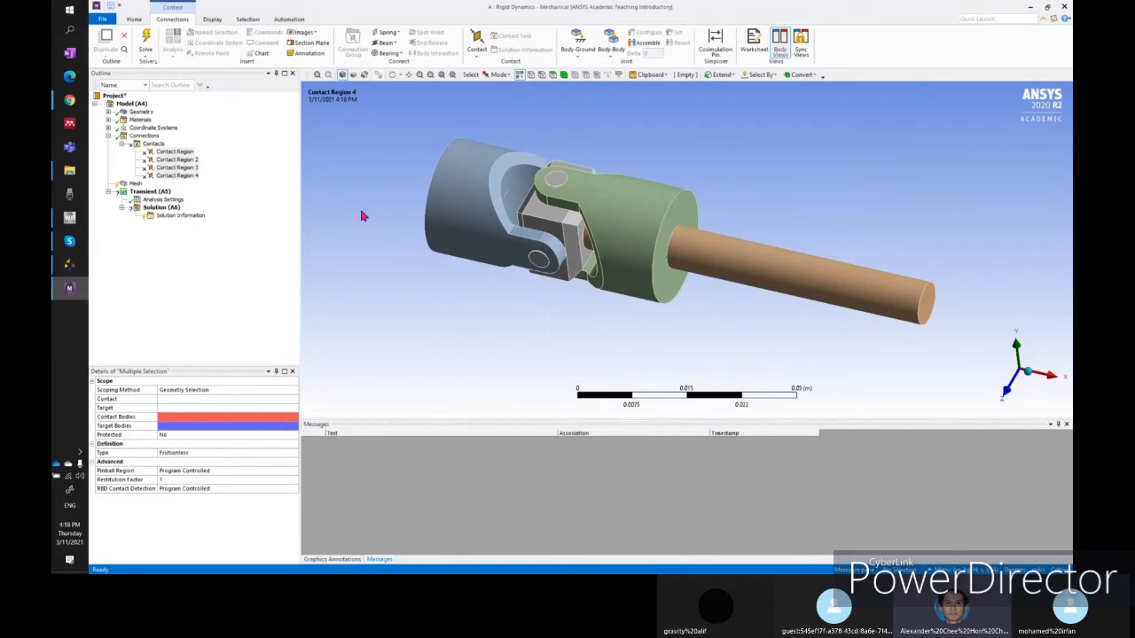
pyautogui.moveTo(461, 331); pyautogui.dragTo(458, 307, button='middle')
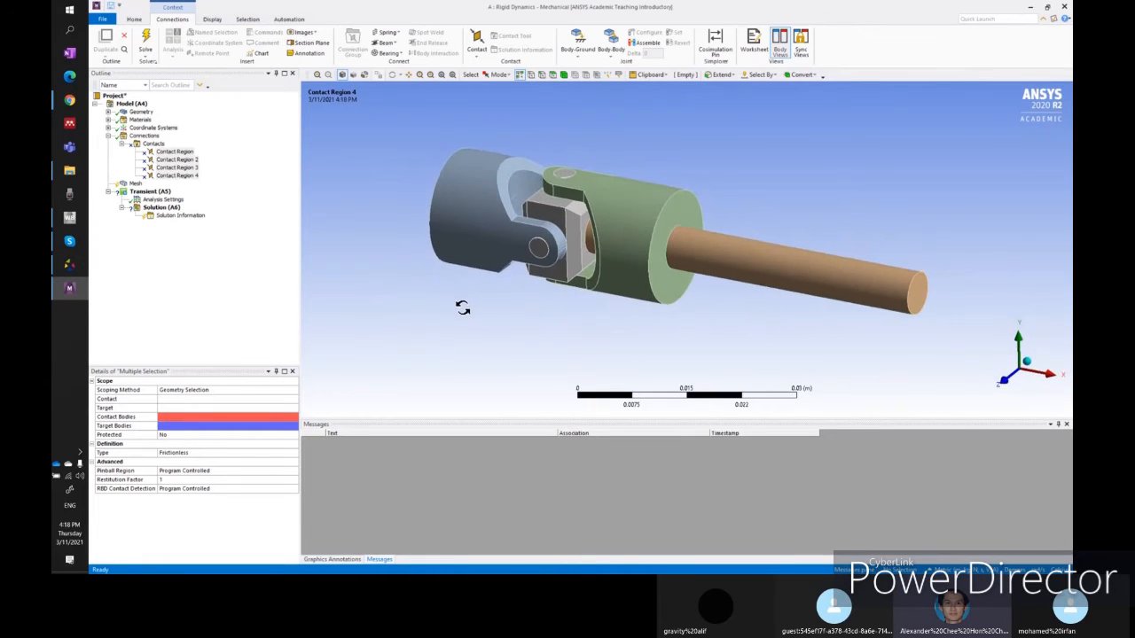
pyautogui.click(221, 21)
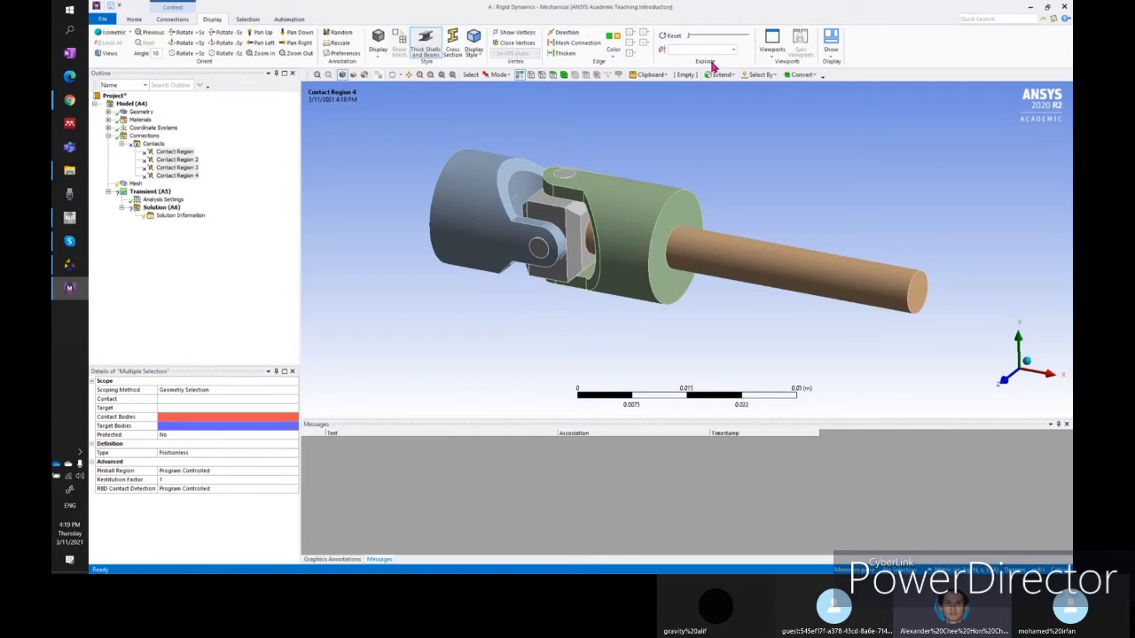
pyautogui.moveTo(691, 40)
pyautogui.mouseDown()
pyautogui.moveTo(710, 40)
pyautogui.moveTo(757, 168)
pyautogui.moveTo(793, 180)
pyautogui.moveTo(720, 40)
pyautogui.moveTo(735, 40)
pyautogui.moveTo(689, 41)
pyautogui.moveTo(741, 43)
pyautogui.moveTo(686, 46)
pyautogui.mouseUp()
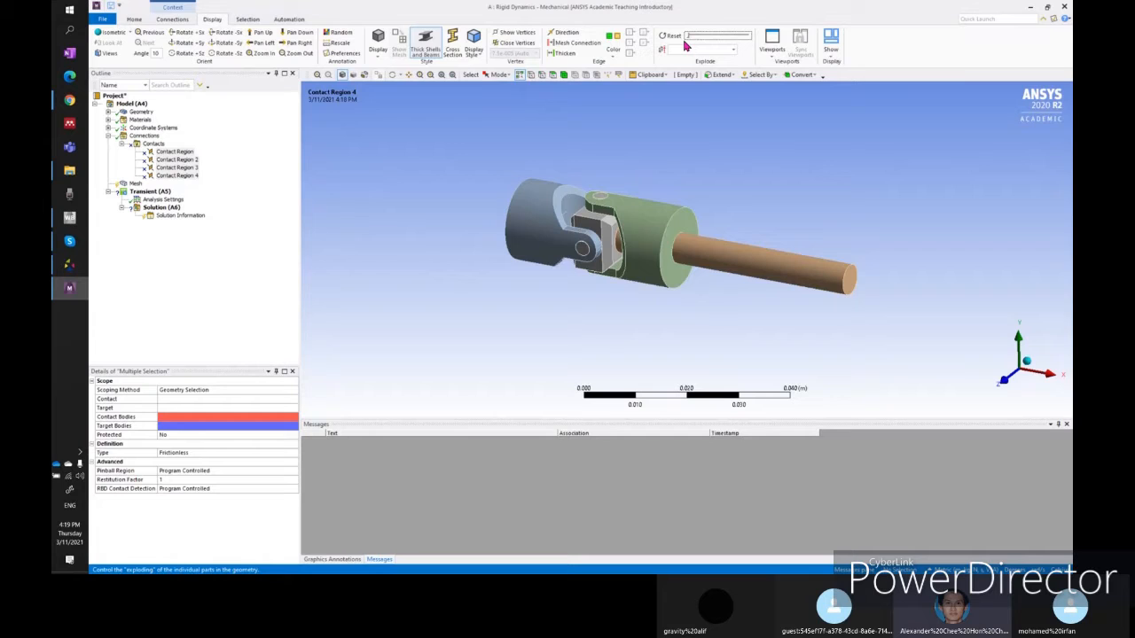
pyautogui.moveTo(685, 46); pyautogui.dragTo(733, 50)
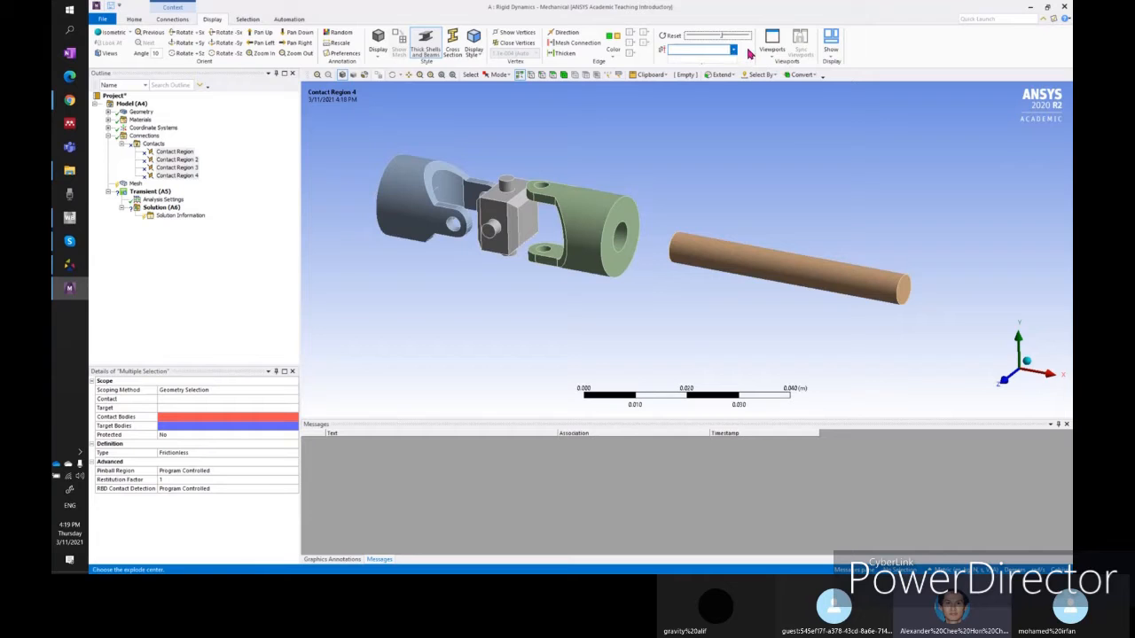
pyautogui.moveTo(720, 37)
pyautogui.mouseDown()
pyautogui.moveTo(684, 37)
pyautogui.moveTo(729, 41)
pyautogui.moveTo(675, 39)
pyautogui.moveTo(729, 44)
pyautogui.mouseUp()
pyautogui.moveTo(667, 173); pyautogui.dragTo(785, 207, button='middle')
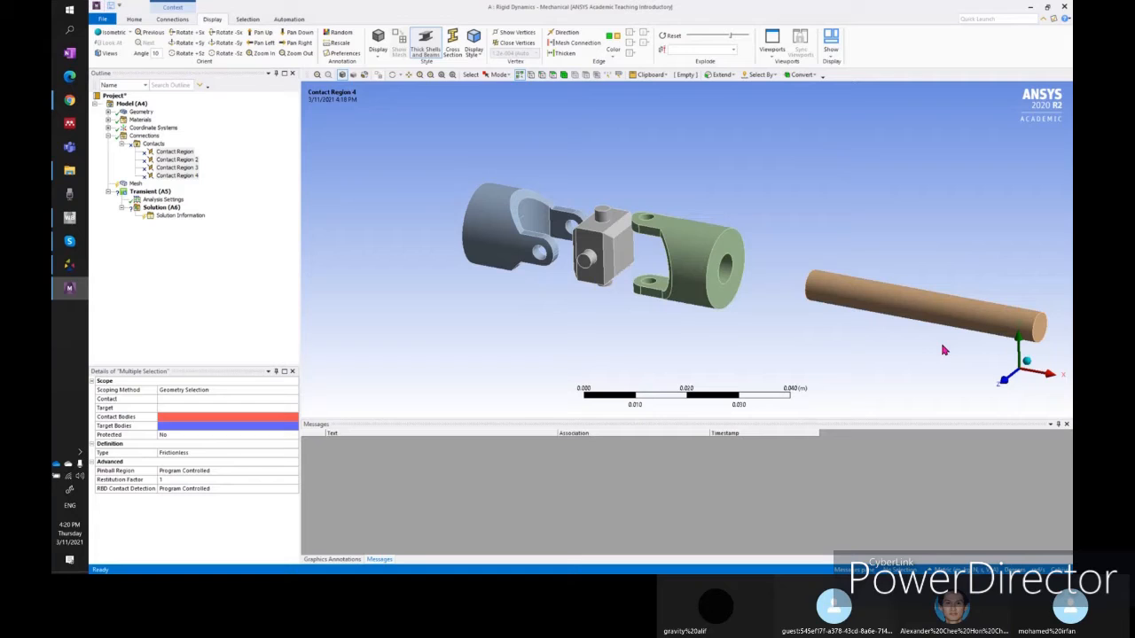
pyautogui.moveTo(731, 36); pyautogui.dragTo(688, 37)
pyautogui.scroll(4, 700, 200)
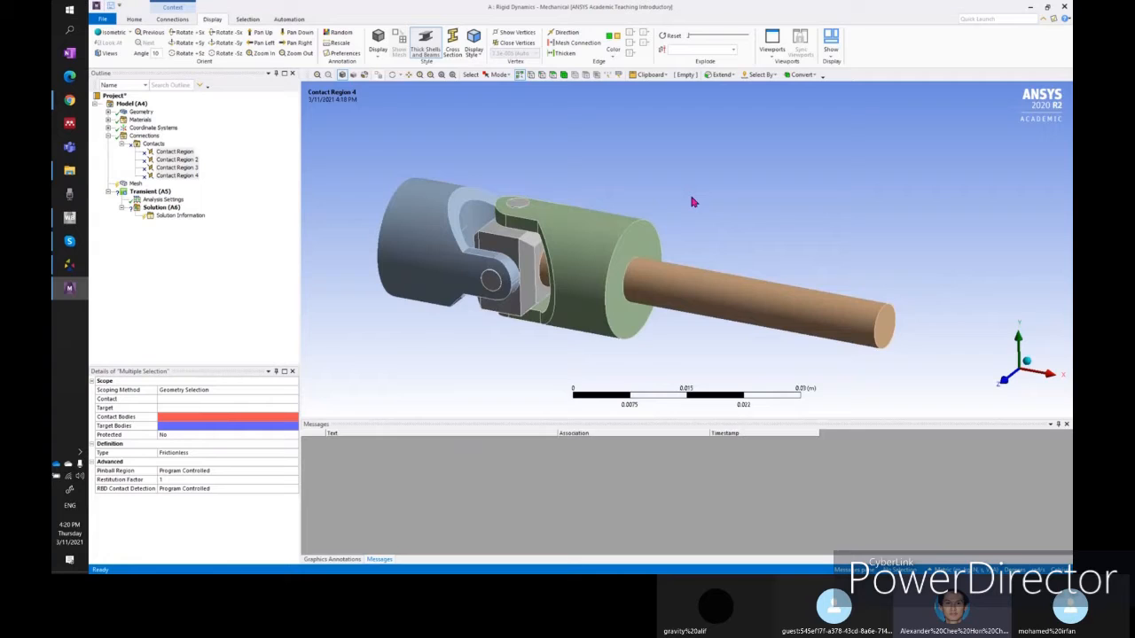
pyautogui.click(172, 20)
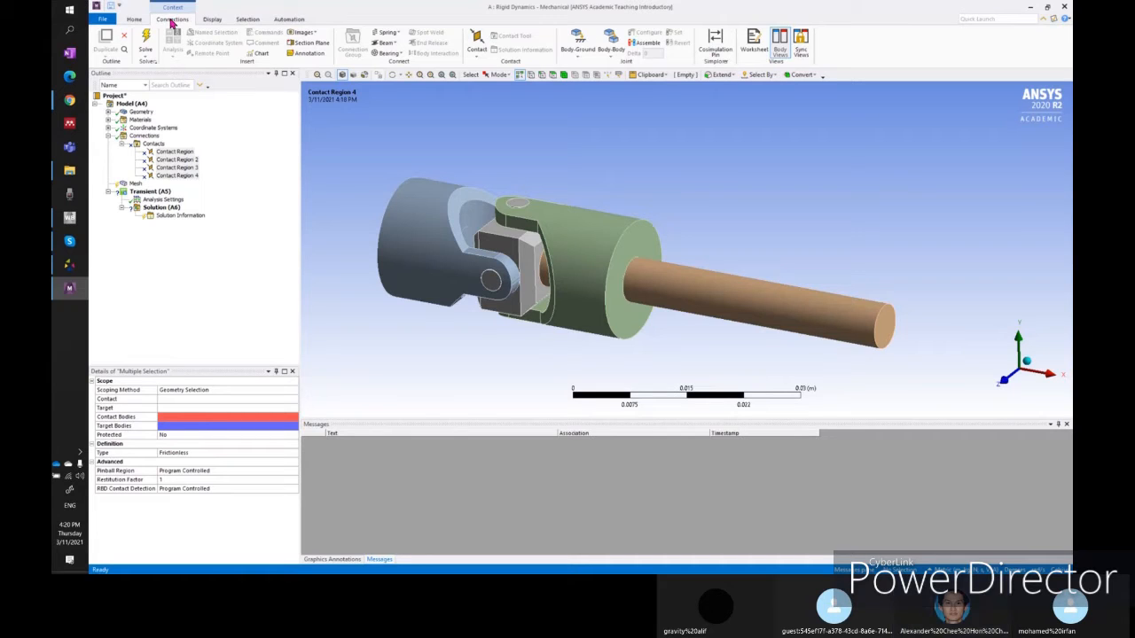
pyautogui.keyDown('ctrl'); pyautogui.moveTo(709, 214); pyautogui.dragTo(778, 161, button='middle'); pyautogui.keyUp('ctrl')
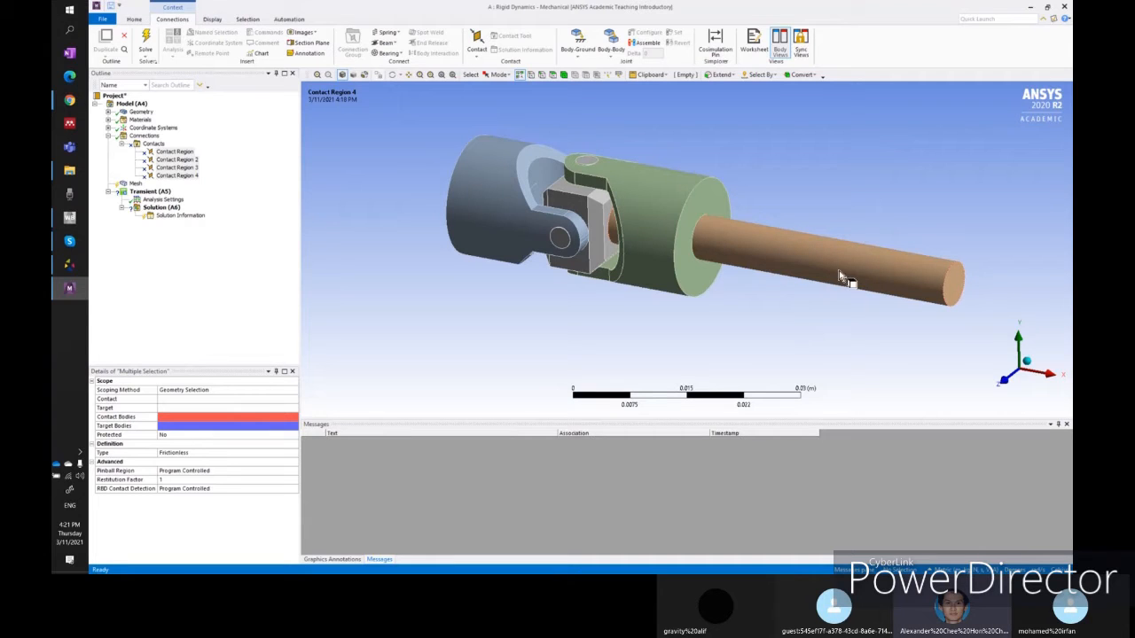
pyautogui.click(614, 59)
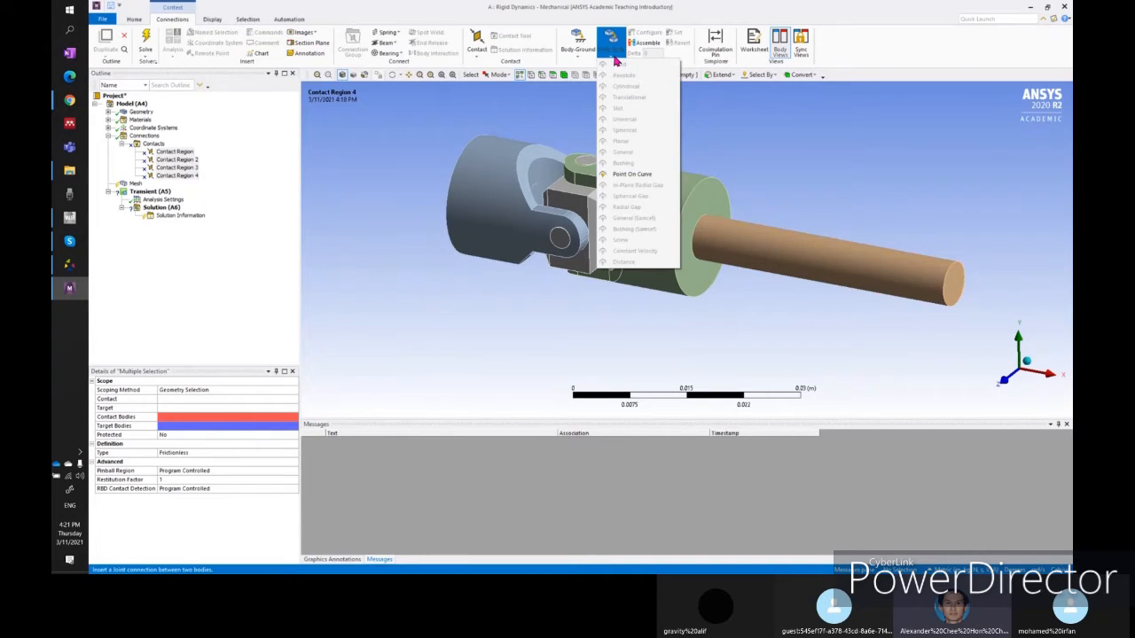
pyautogui.click(861, 203)
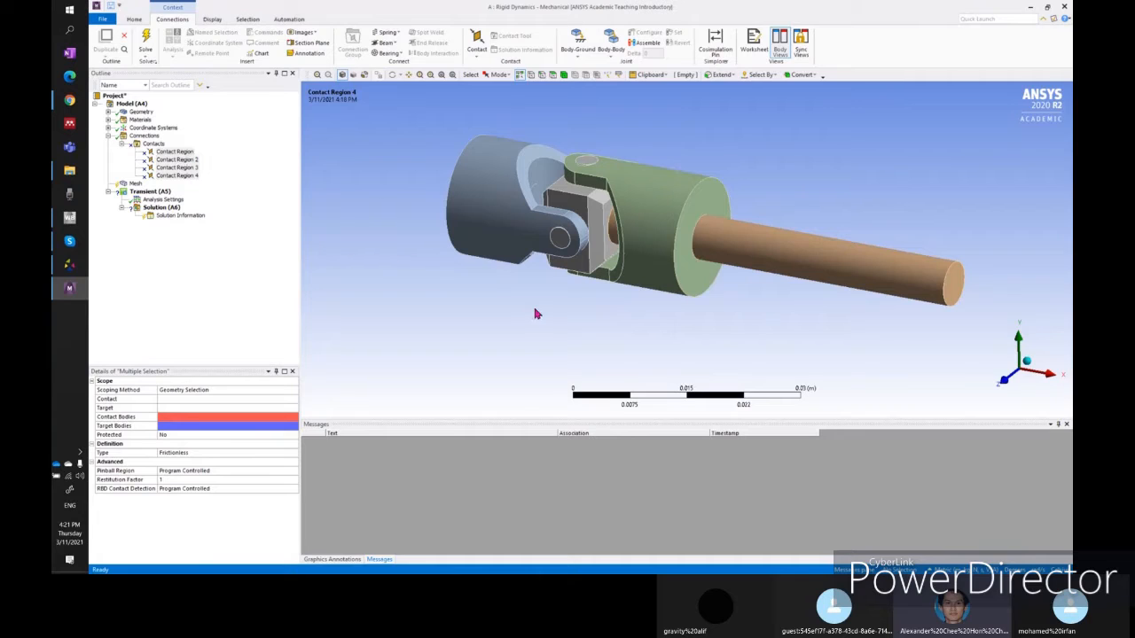
pyautogui.keyDown('ctrl'); pyautogui.moveTo(535, 310); pyautogui.dragTo(504, 336, button='middle'); pyautogui.keyUp('ctrl')
pyautogui.click(618, 57)
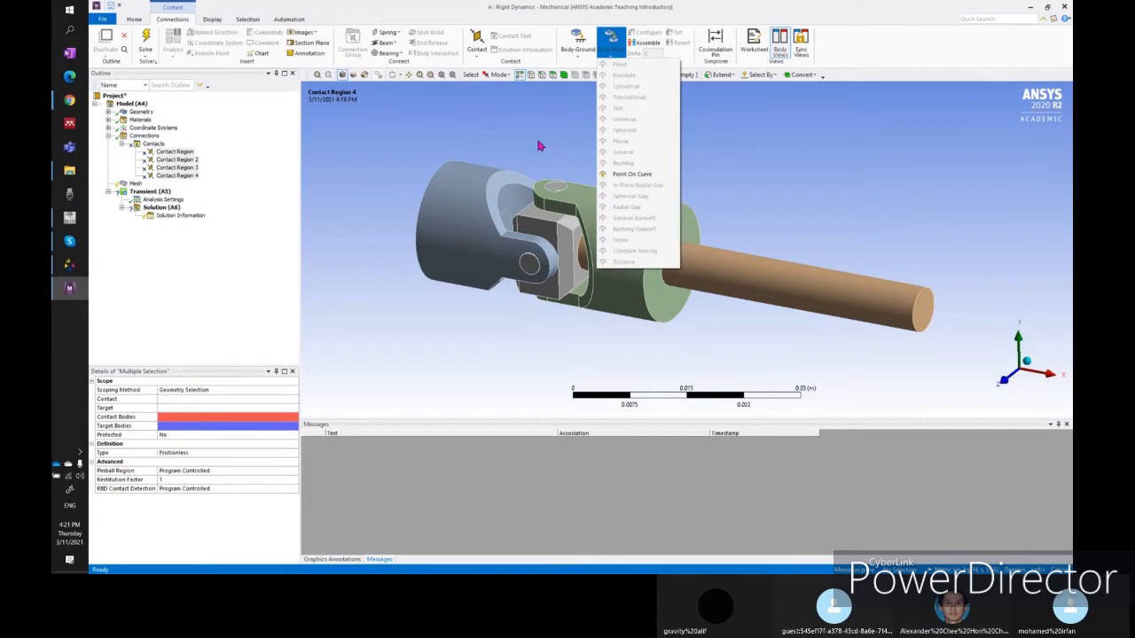
pyautogui.click(508, 142)
# - Insert a cylindrical body-to-body joint under the model's Connections
pyautogui.click(153, 143)
pyautogui.click(145, 136)
pyautogui.click(612, 59)
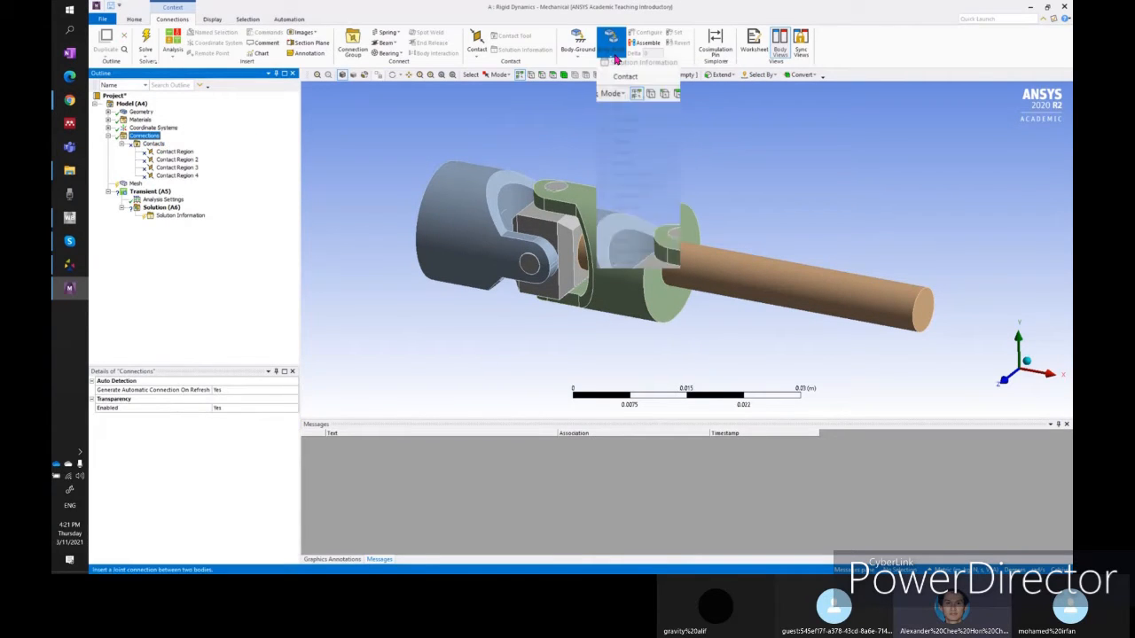
pyautogui.click(321, 197)
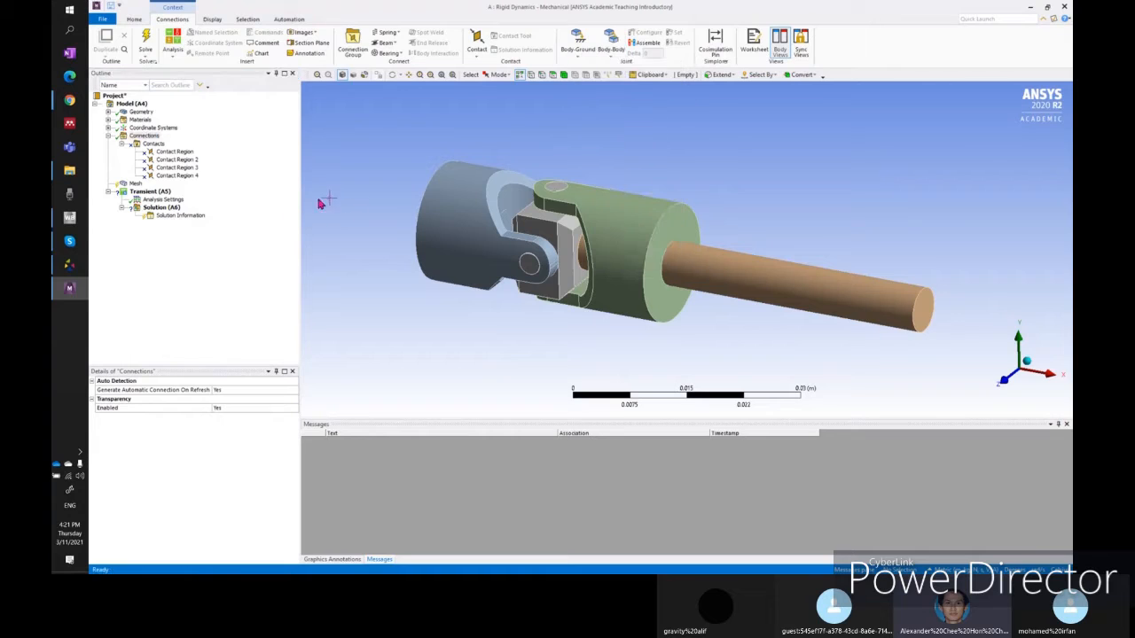
pyautogui.click(140, 137)
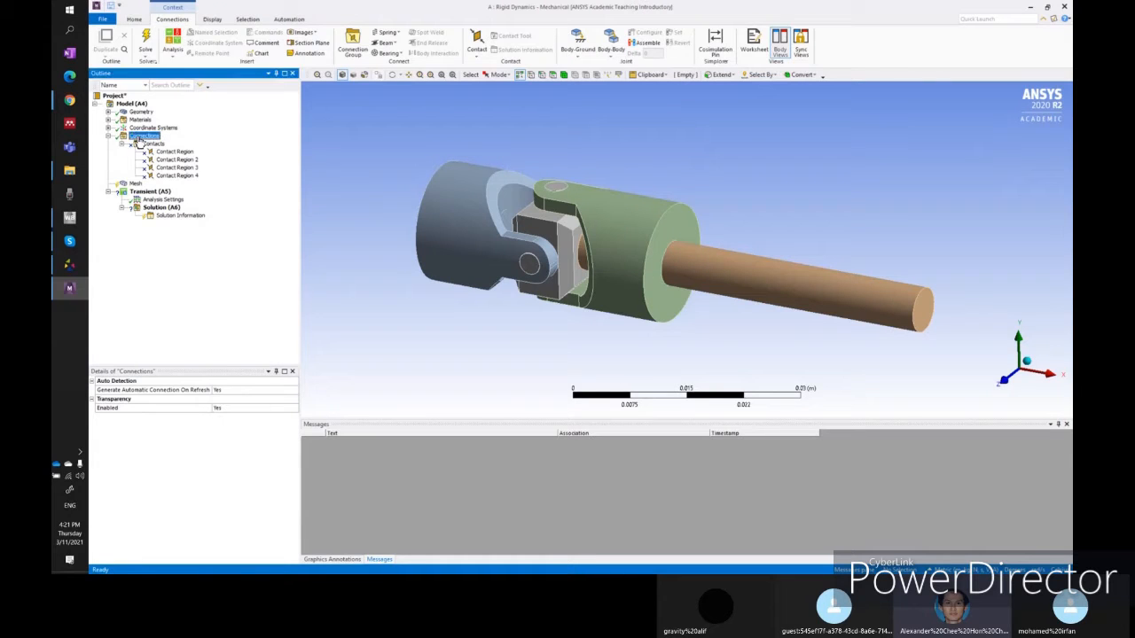
pyautogui.click(612, 55)
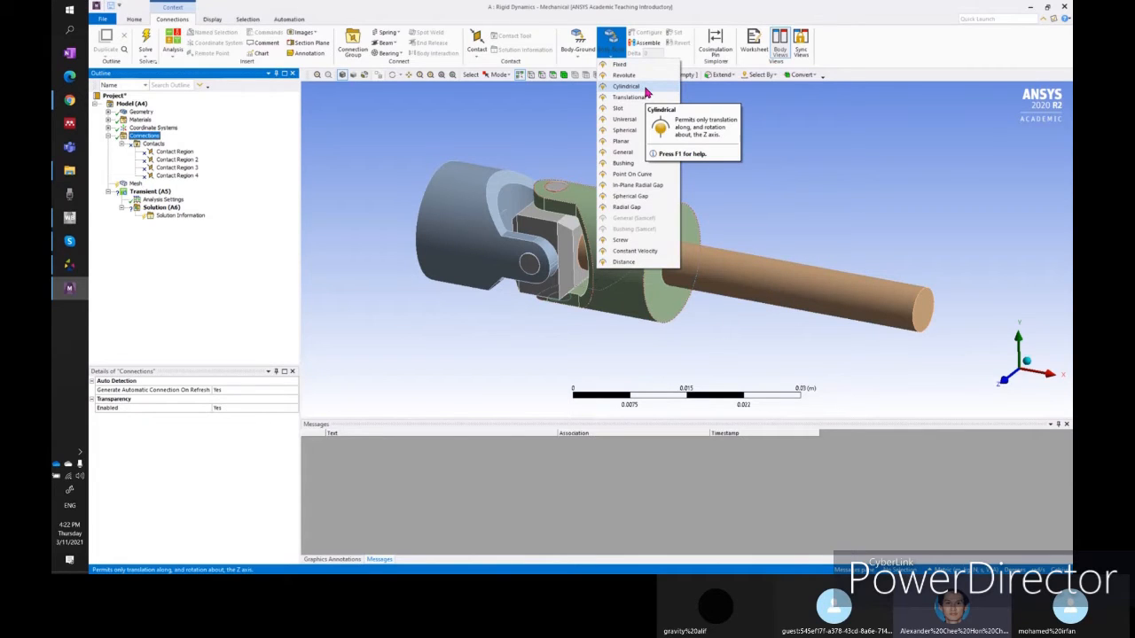
pyautogui.click(645, 88)
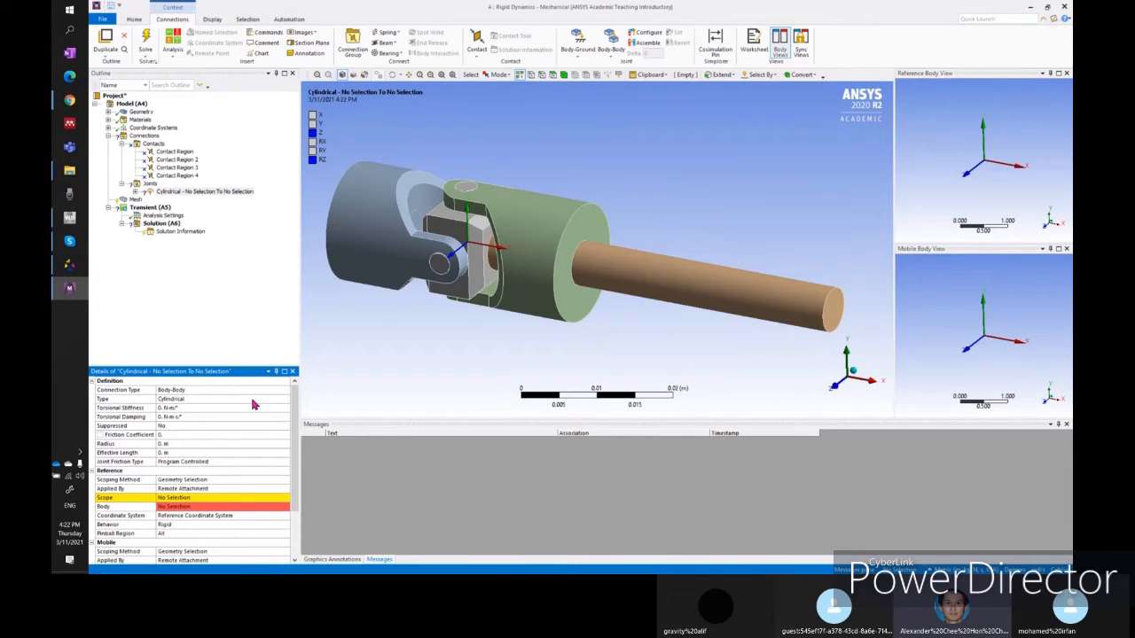
# - Scope the reference side of the cylindrical joint to the long cylindrical face of the brown shaft
pyautogui.scroll(-3, 229, 400)
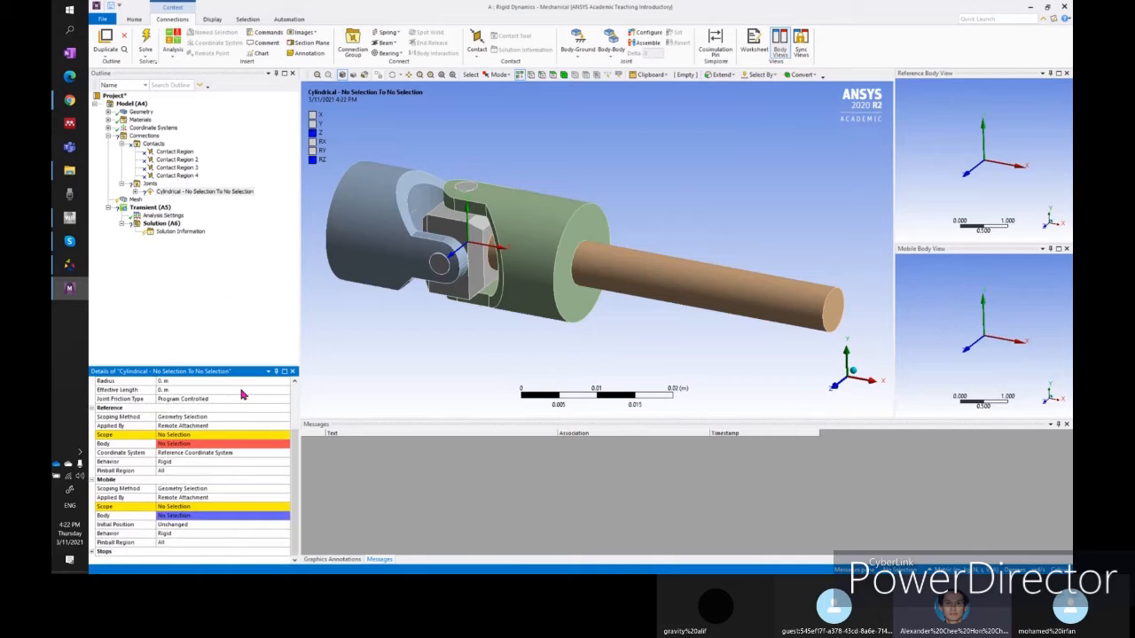
pyautogui.scroll(3, 190, 429)
pyautogui.scroll(-3, 192, 432)
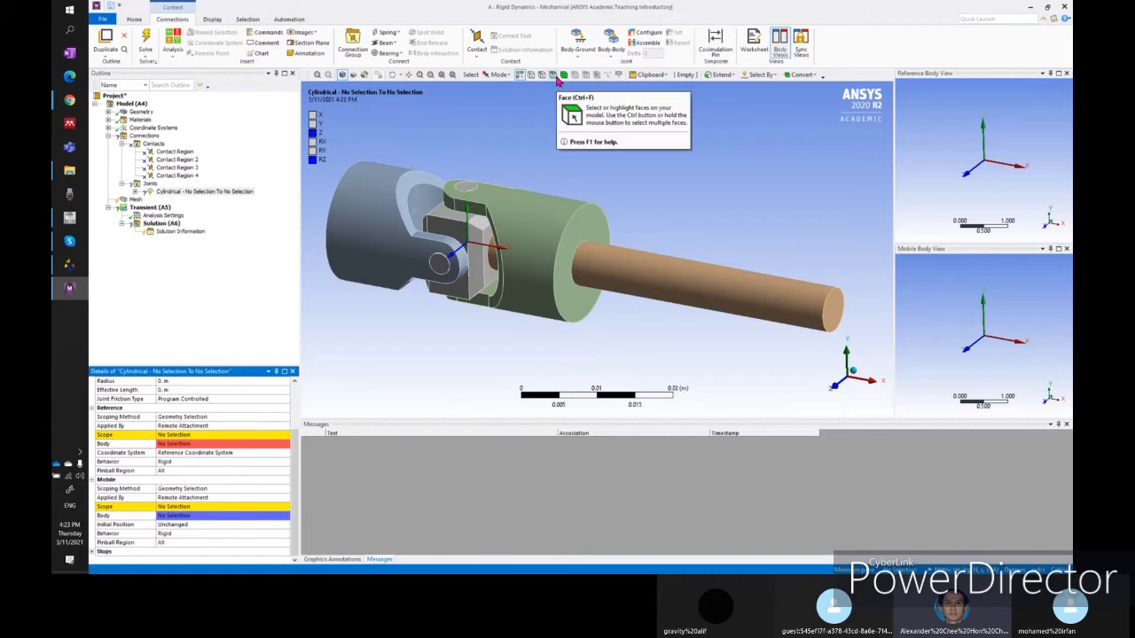
pyautogui.click(555, 75)
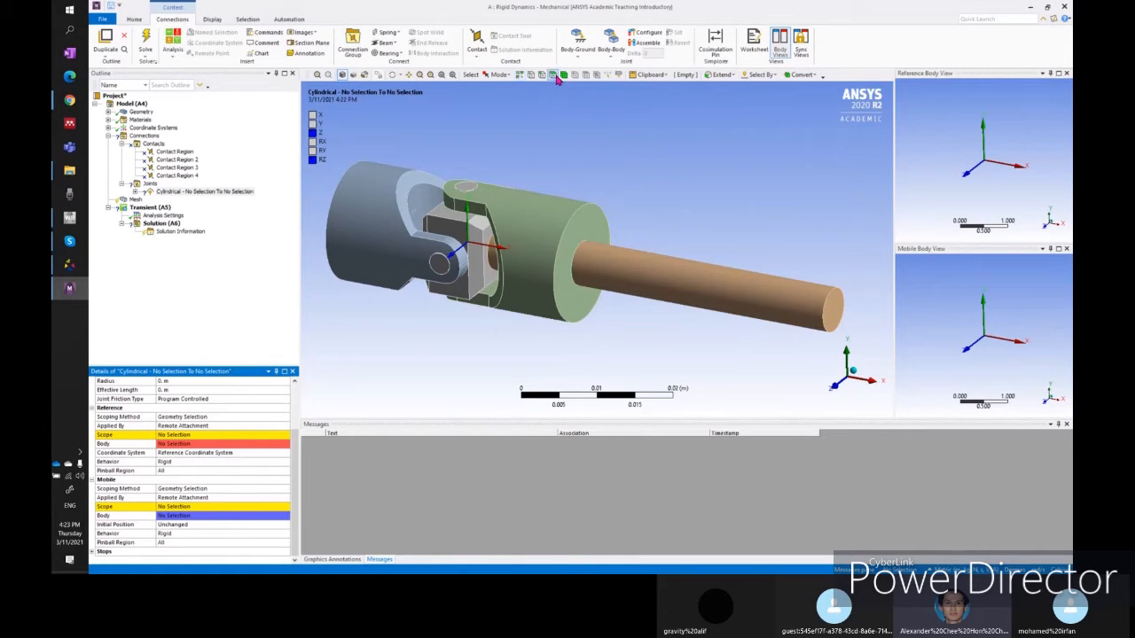
pyautogui.click(711, 293)
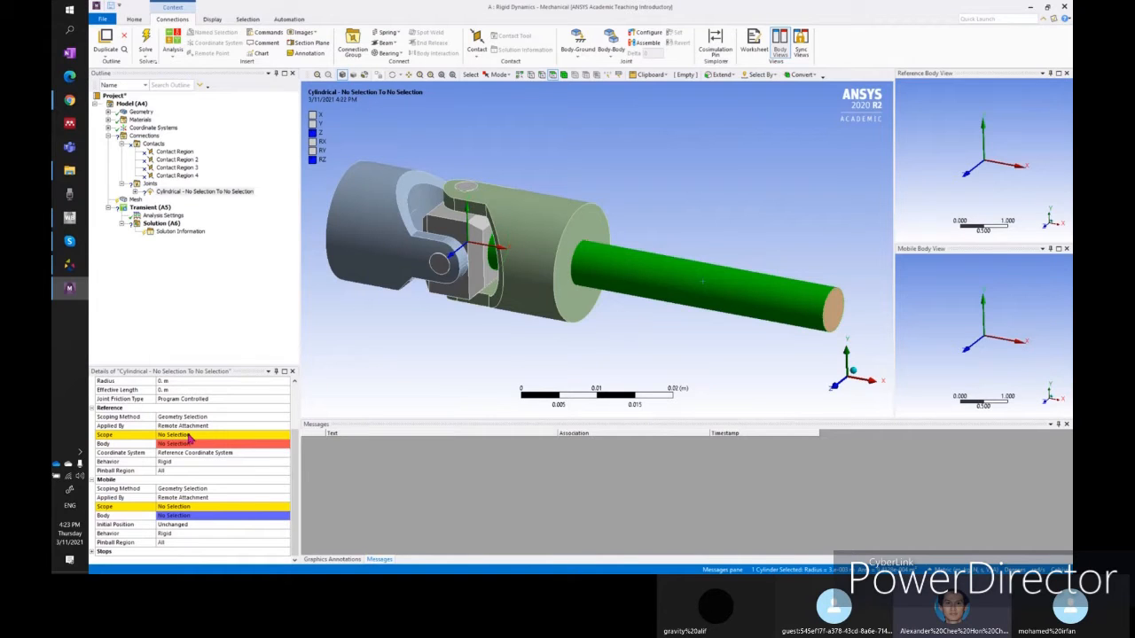
pyautogui.click(184, 436)
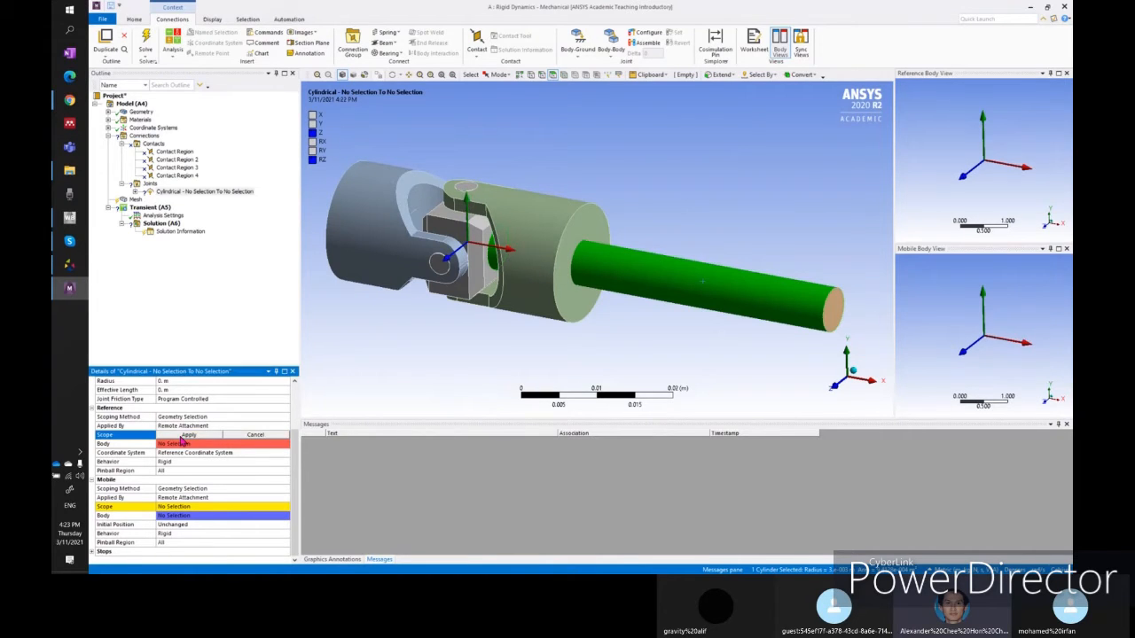
pyautogui.click(188, 434)
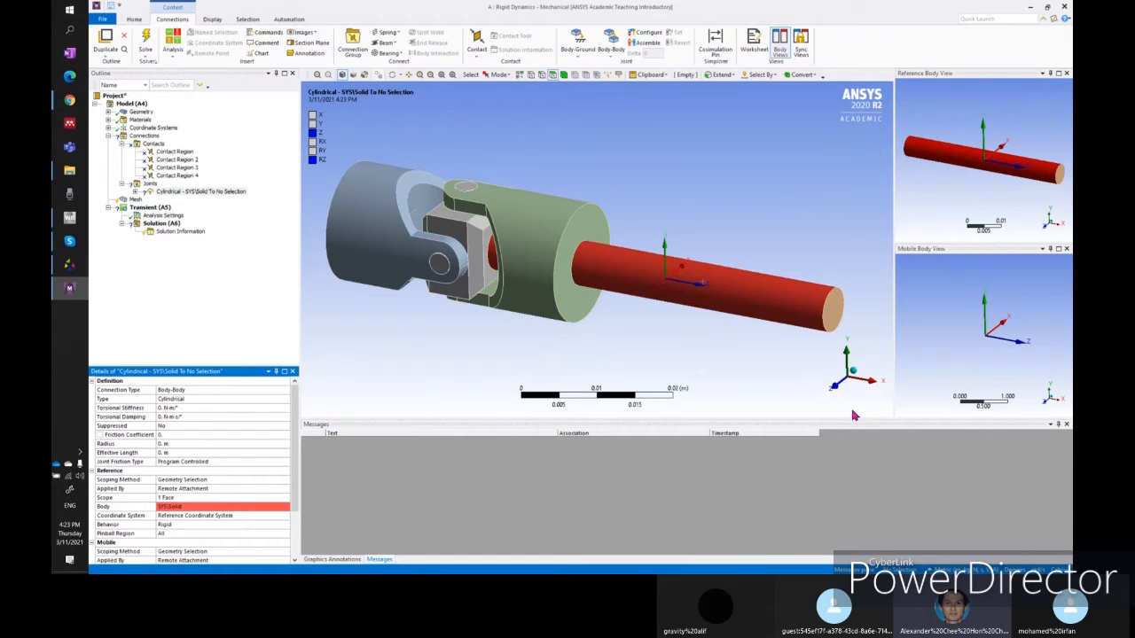
# - Scope the mobile side of the cylindrical joint to the outer cylindrical face of the green yoke
pyautogui.moveTo(1035, 185); pyautogui.dragTo(1025, 213, button='middle')
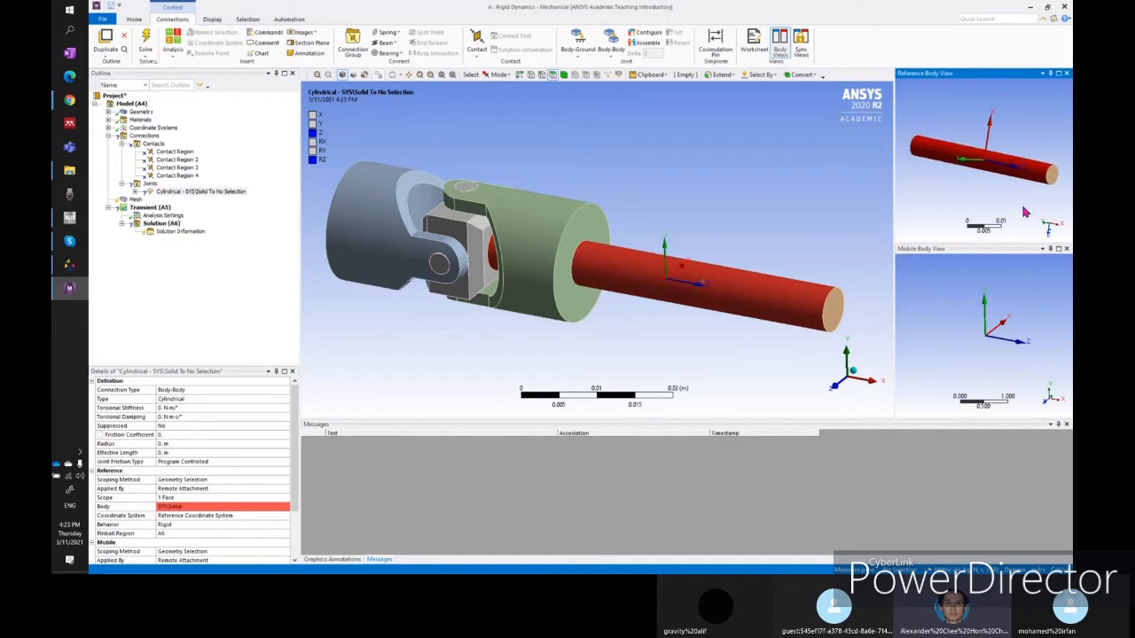
pyautogui.rightClick(578, 269)
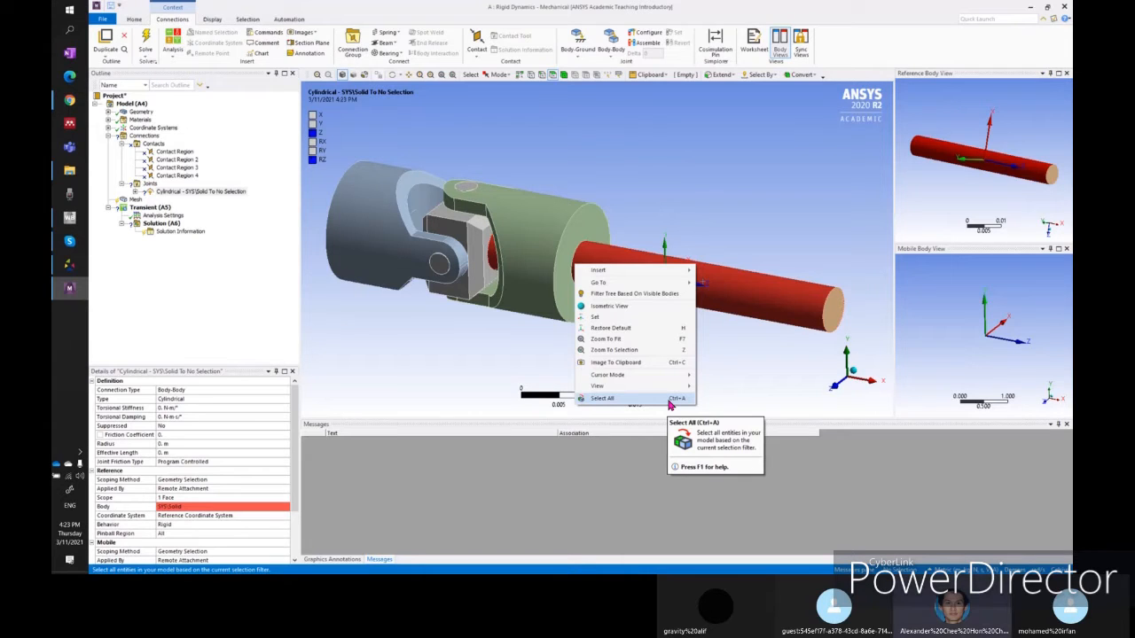
pyautogui.click(694, 172)
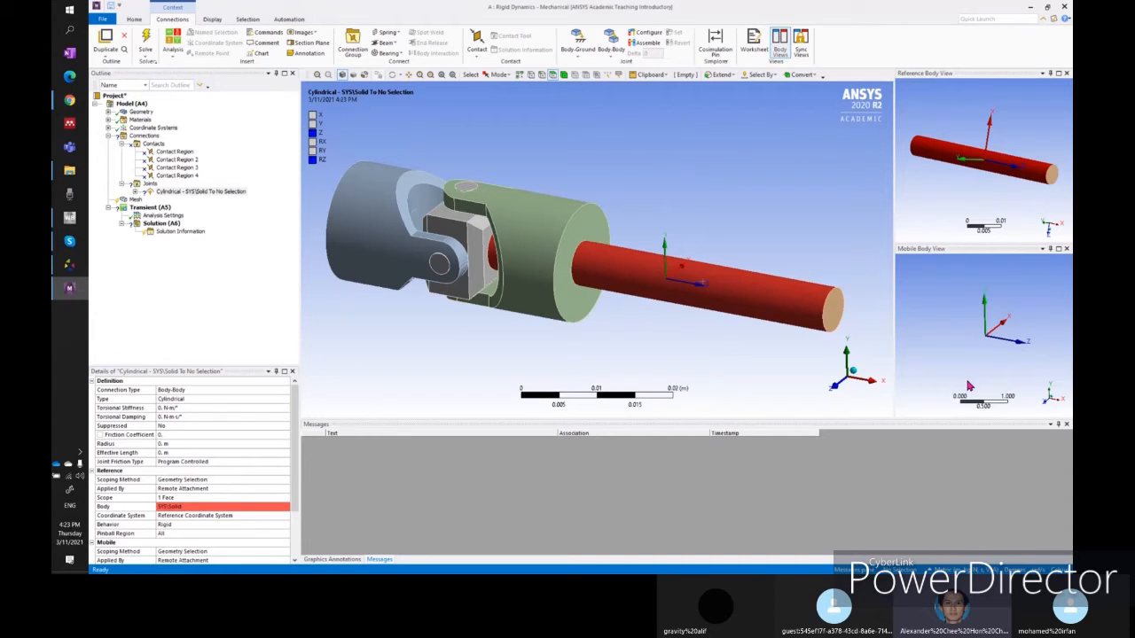
pyautogui.click(546, 237)
pyautogui.scroll(-3, 219, 490)
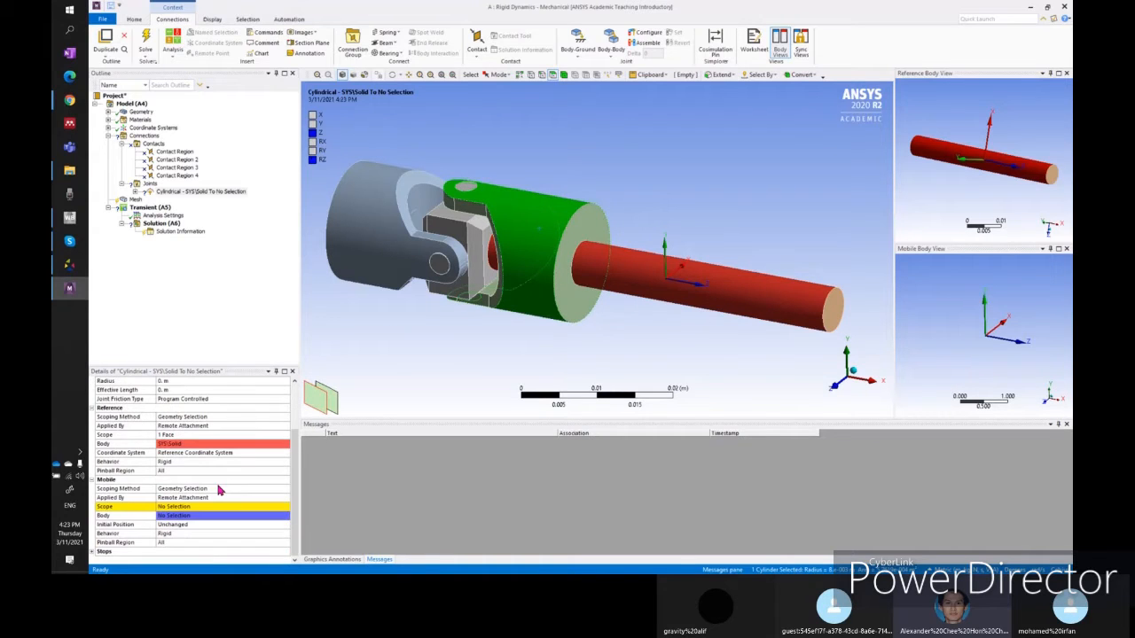
pyautogui.click(184, 509)
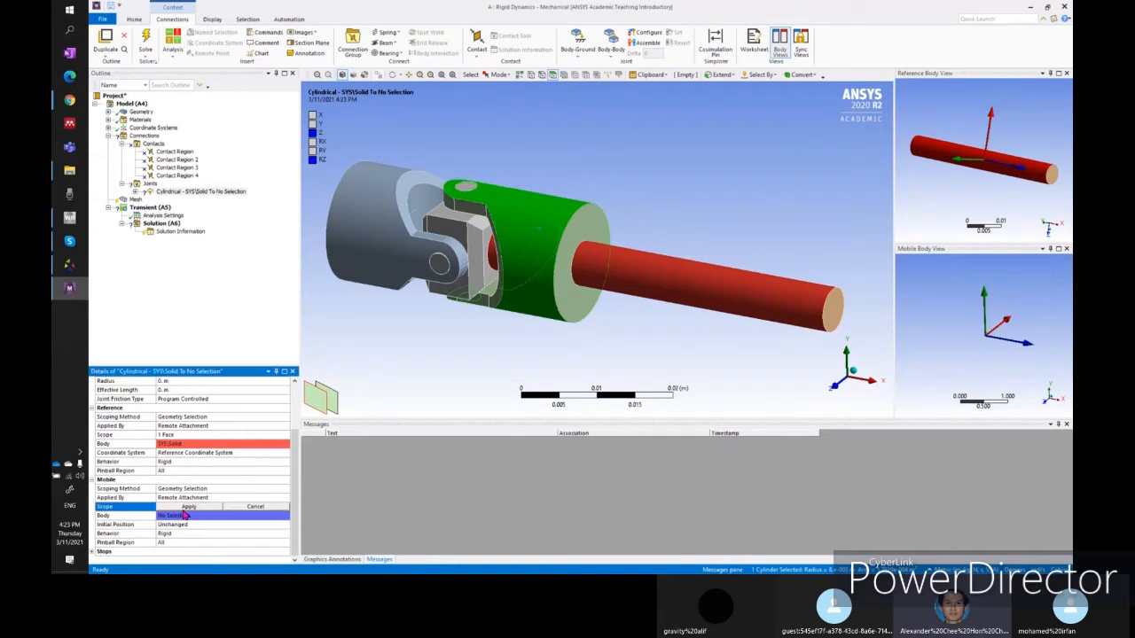
pyautogui.click(187, 508)
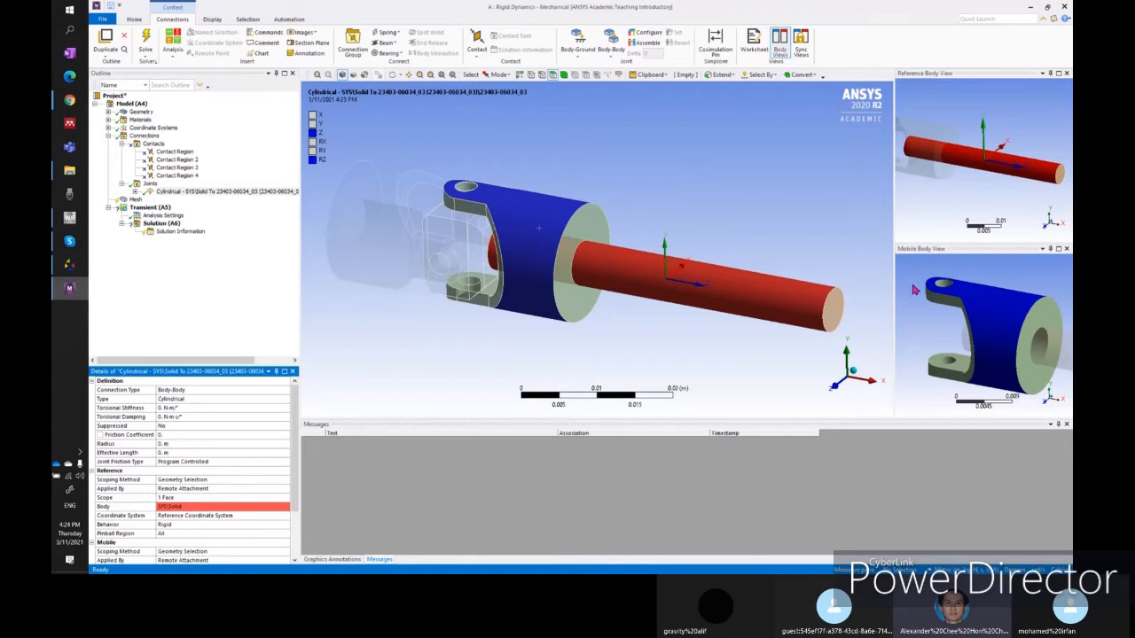
# - Rescope the mobile side of the cylindrical joint to the inner face of the green yoke's shaft bore
pyautogui.click(1043, 351)
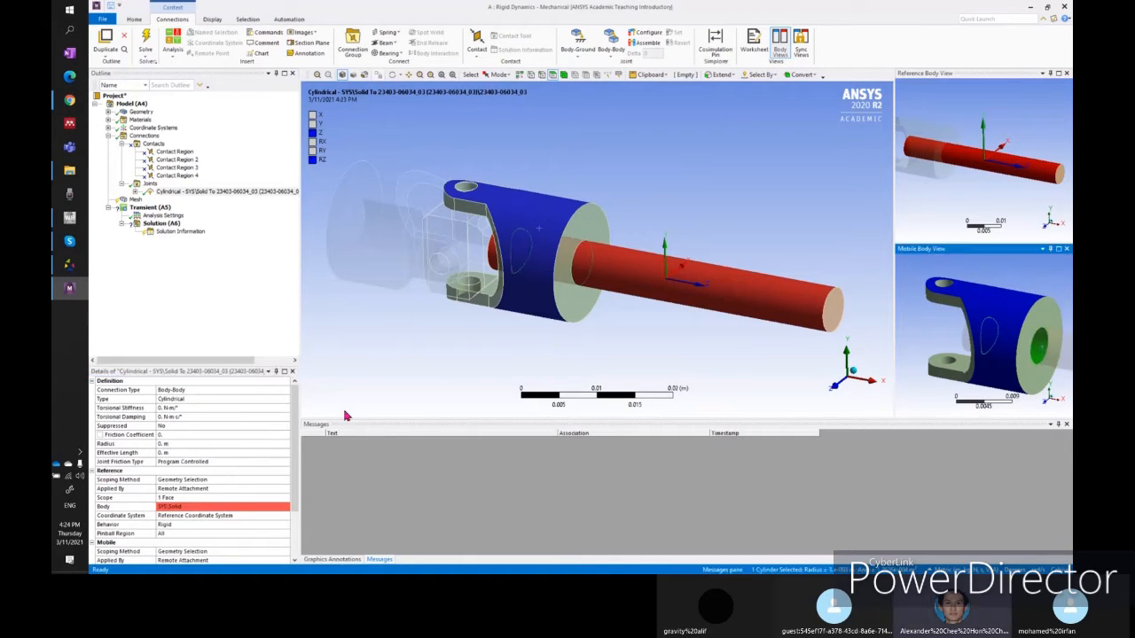
pyautogui.scroll(-3, 208, 443)
pyautogui.click(186, 507)
pyautogui.click(185, 508)
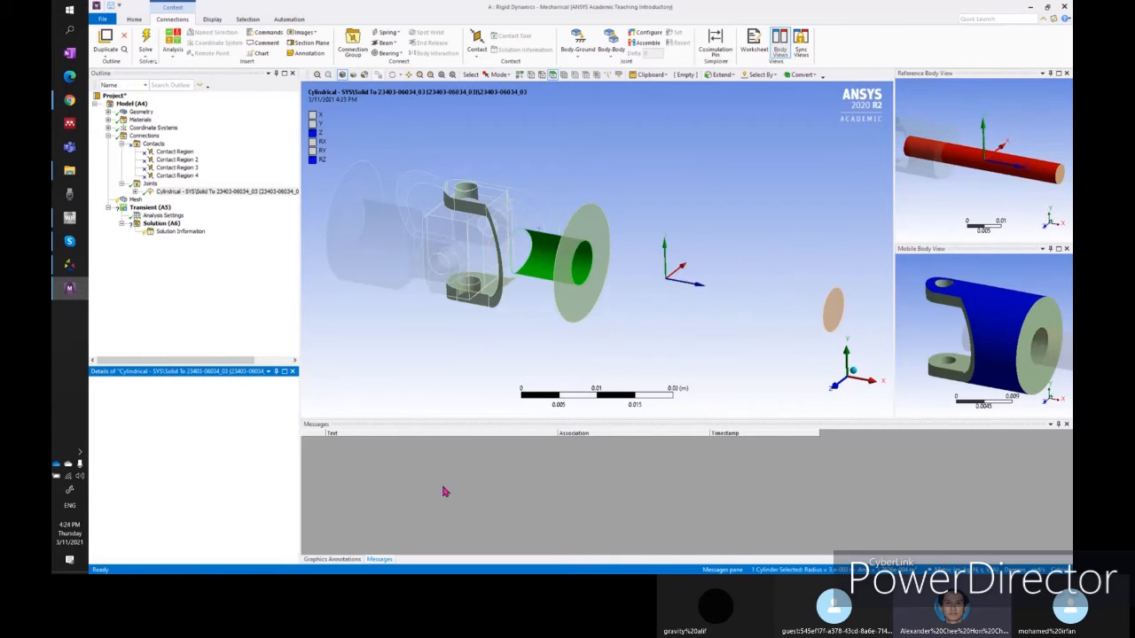
pyautogui.moveTo(991, 347)
pyautogui.mouseDown(button='middle')
pyautogui.moveTo(988, 332)
pyautogui.moveTo(983, 352)
pyautogui.mouseUp(button='middle')
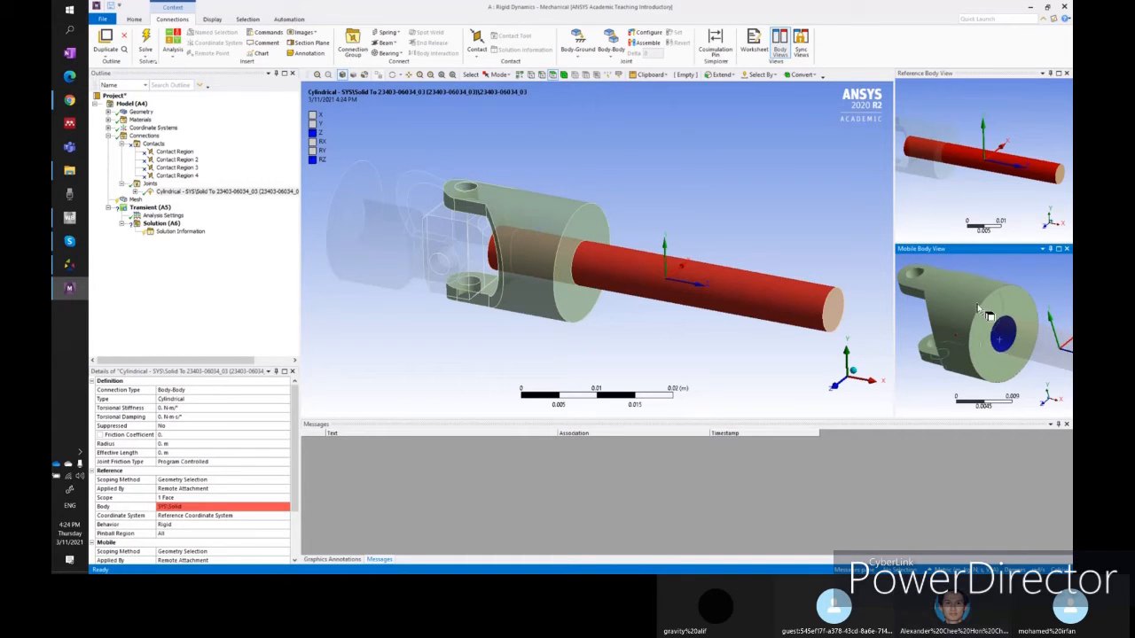
pyautogui.moveTo(958, 356); pyautogui.dragTo(963, 346, button='middle')
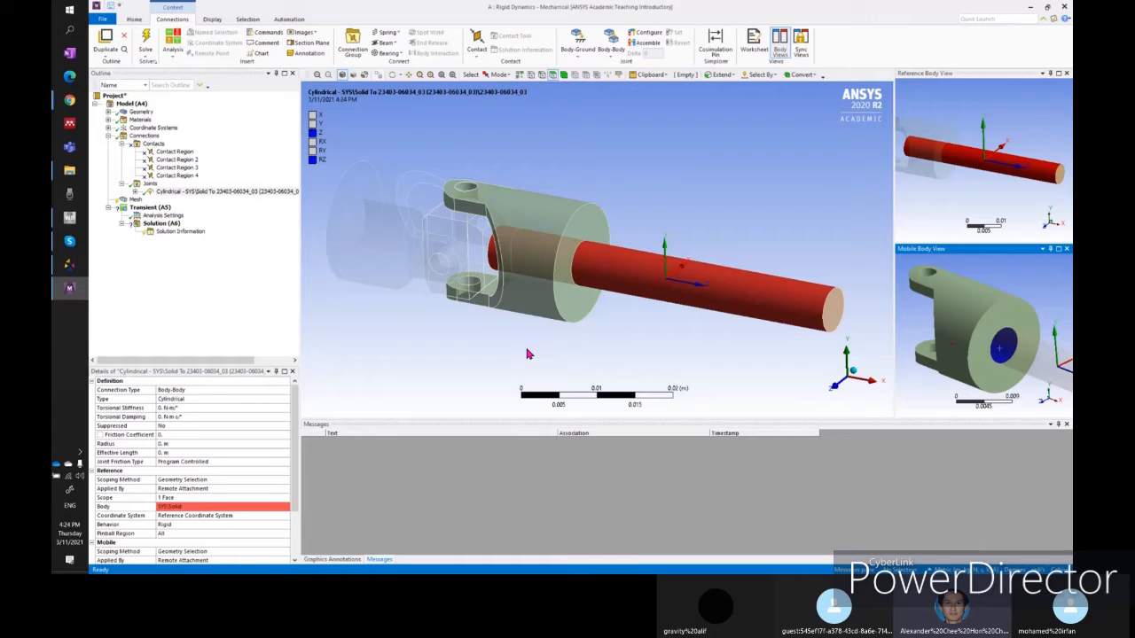
# - Test the cylindrical joint's rotation by configuring it and turning the green yoke about the shaft axis, and end the configuration
pyautogui.moveTo(638, 290); pyautogui.dragTo(675, 353, button='middle')
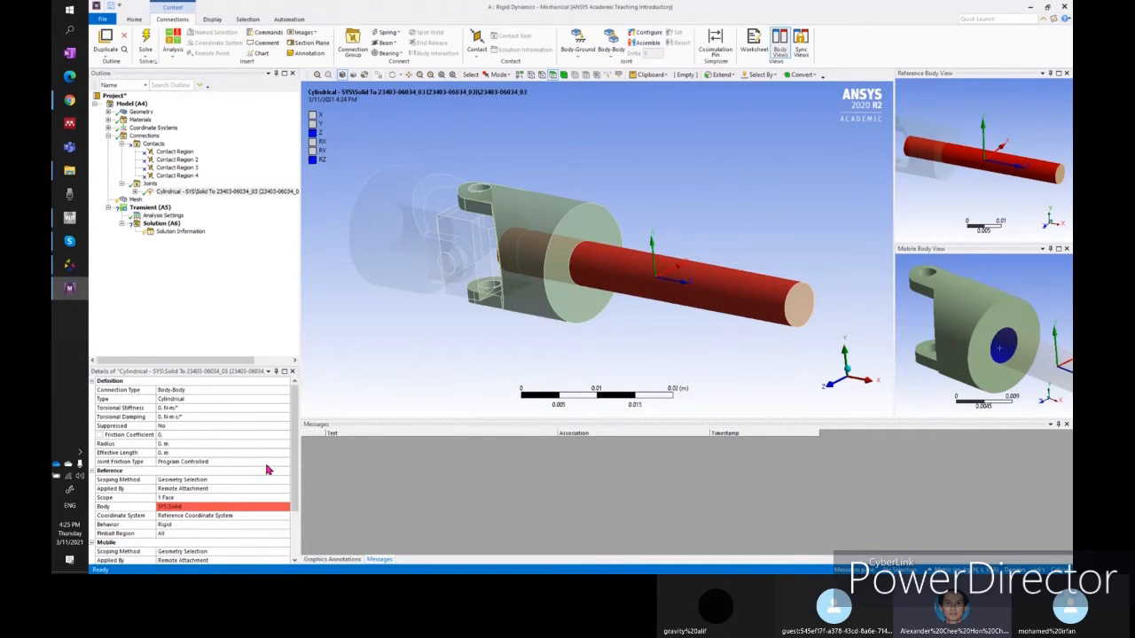
pyautogui.scroll(-3, 266, 465)
pyautogui.click(649, 34)
pyautogui.moveTo(558, 333); pyautogui.dragTo(532, 322, button='middle')
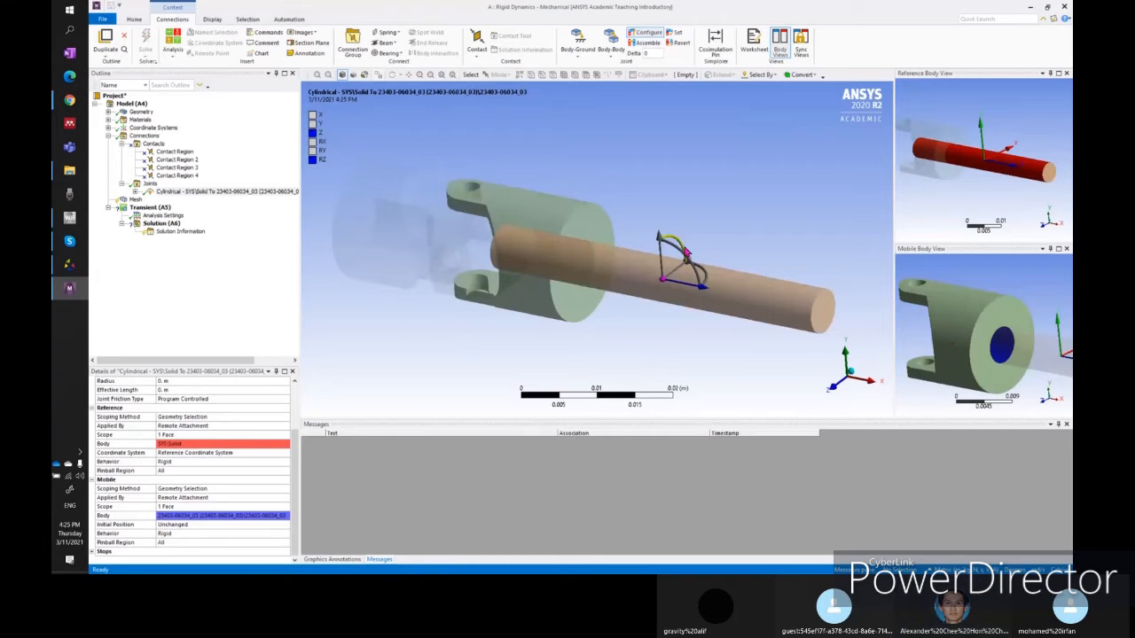
pyautogui.moveTo(685, 253); pyautogui.dragTo(657, 258)
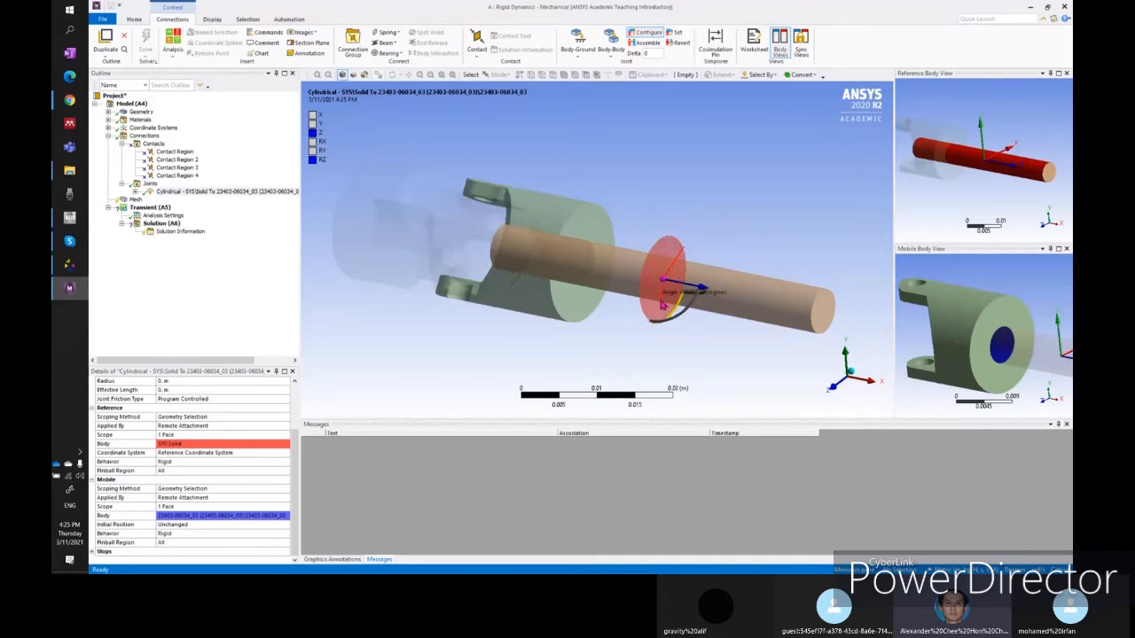
pyautogui.moveTo(667, 252); pyautogui.dragTo(665, 311)
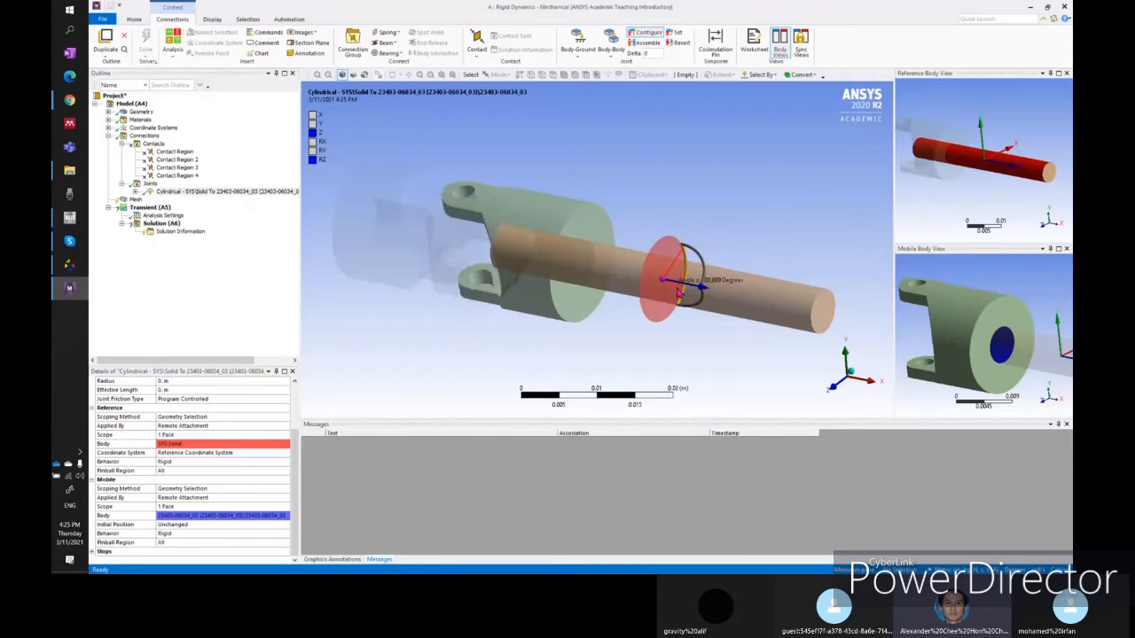
pyautogui.moveTo(670, 253); pyautogui.dragTo(700, 288)
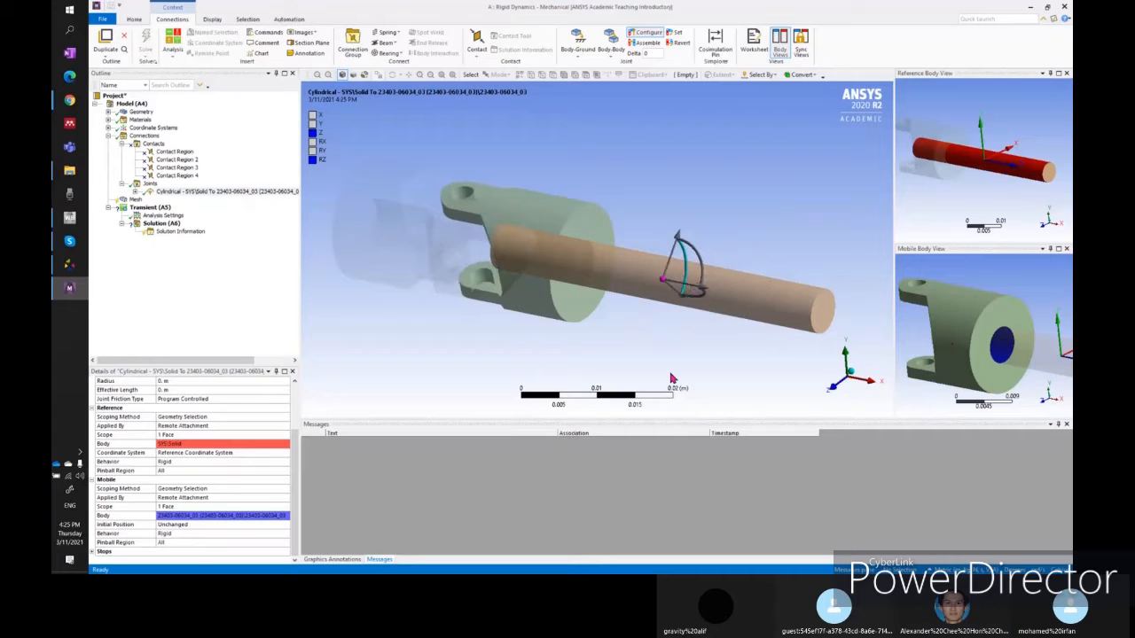
pyautogui.click(636, 36)
# - Test the cylindrical joint's translation by configuring it and sliding the green yoke along the shaft axis
pyautogui.click(642, 33)
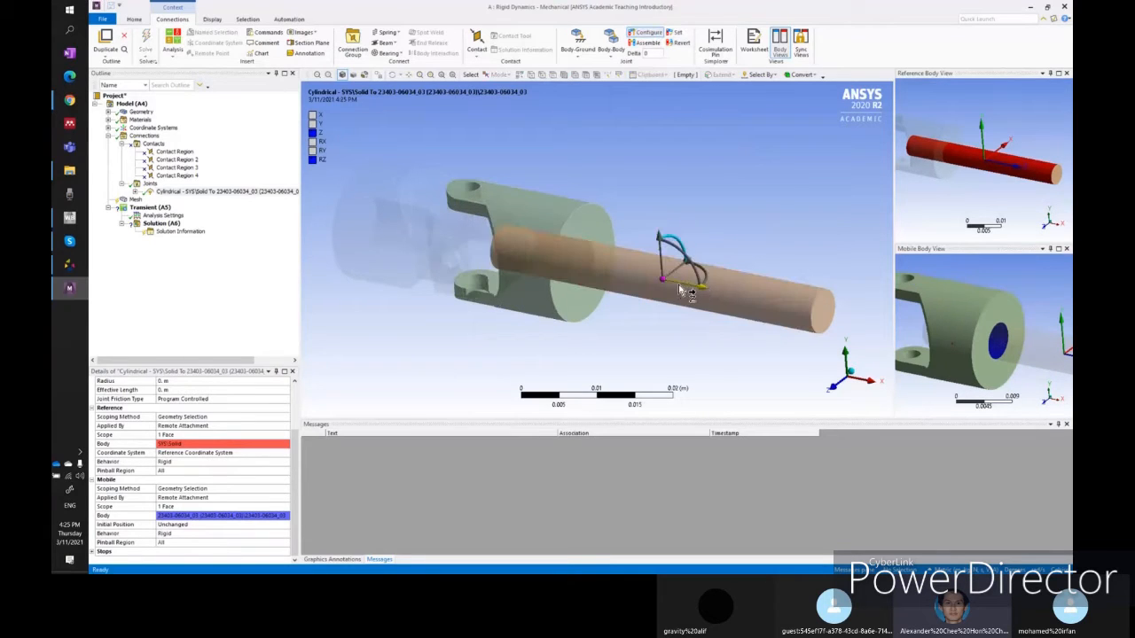
pyautogui.moveTo(682, 290); pyautogui.dragTo(415, 266)
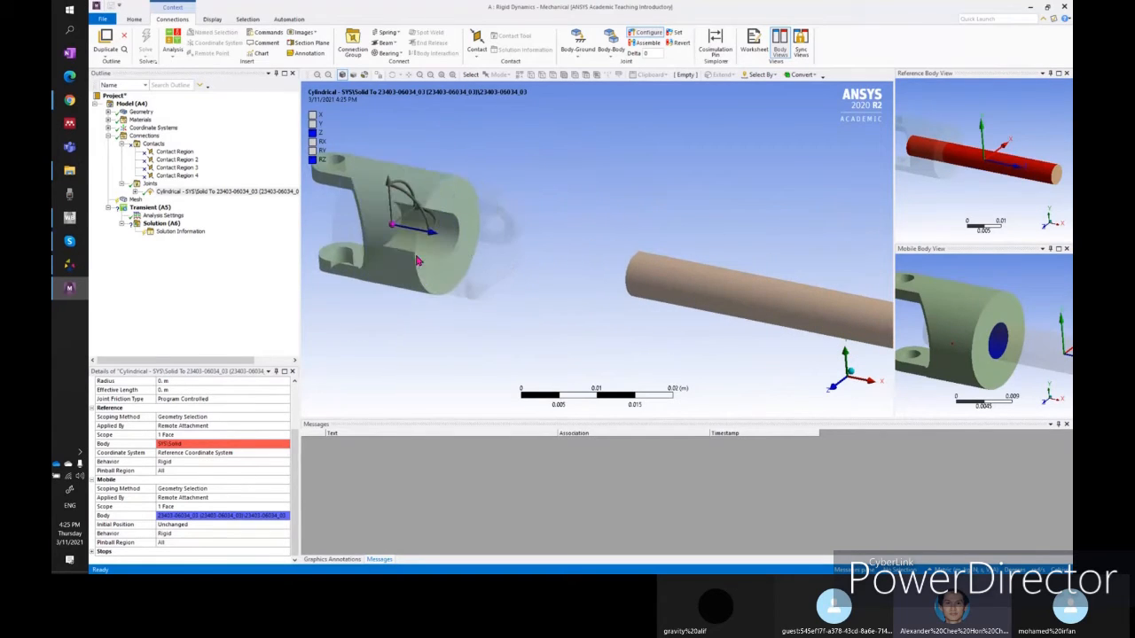
pyautogui.click(644, 33)
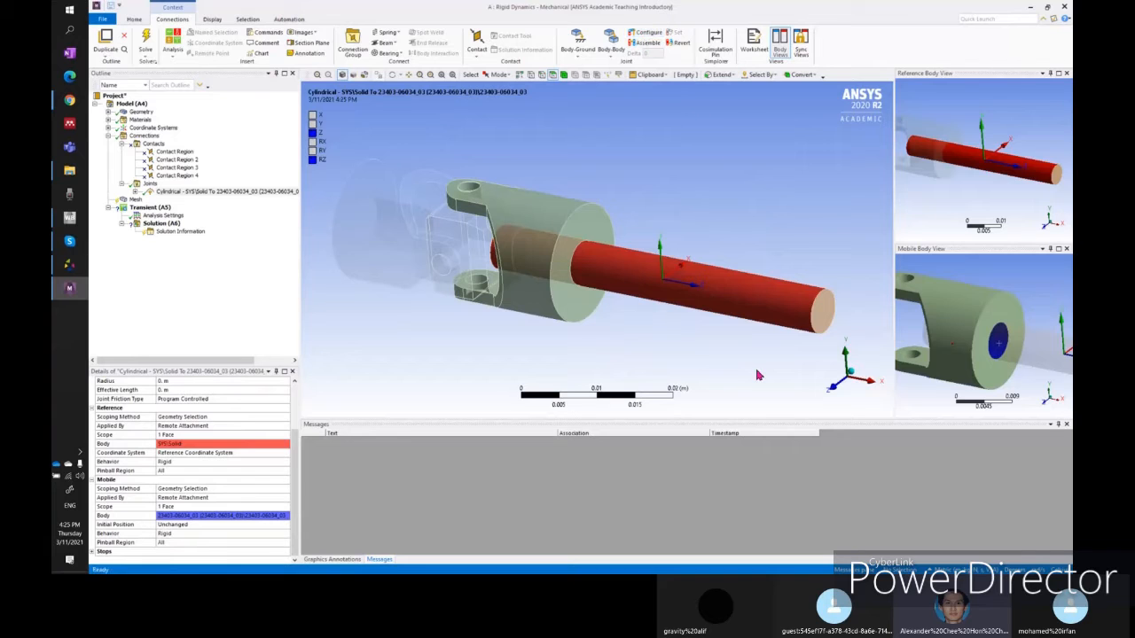
pyautogui.click(644, 34)
pyautogui.moveTo(745, 298); pyautogui.dragTo(635, 239)
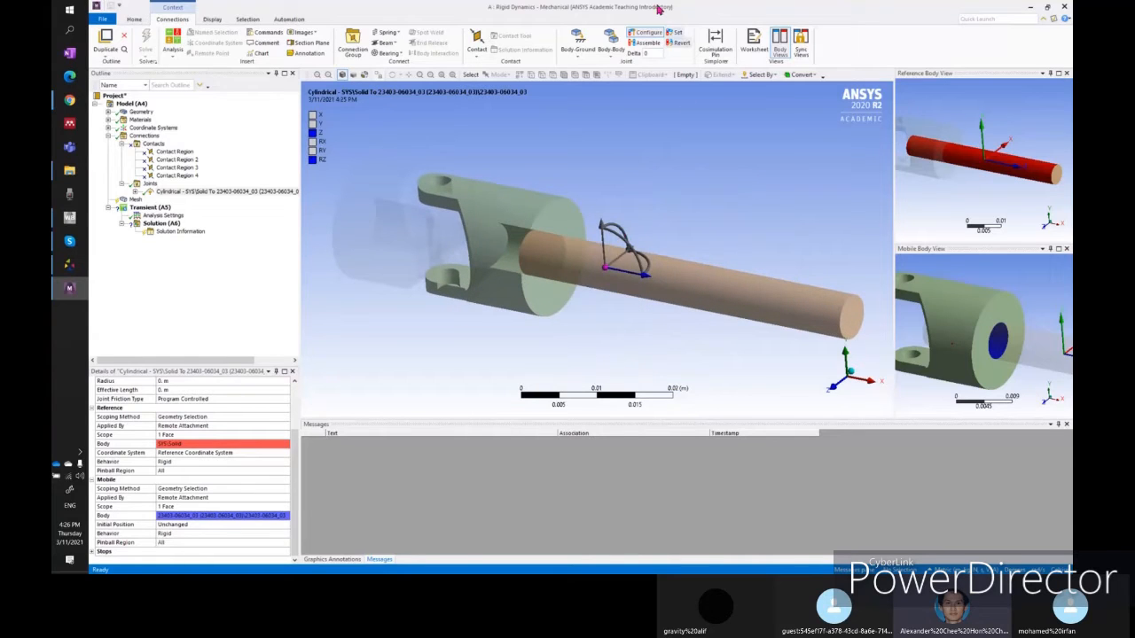
# - Slide the green yoke along the shaft axis again with the cylindrical joint being configured, and end the configuration
pyautogui.click(644, 33)
pyautogui.click(611, 43)
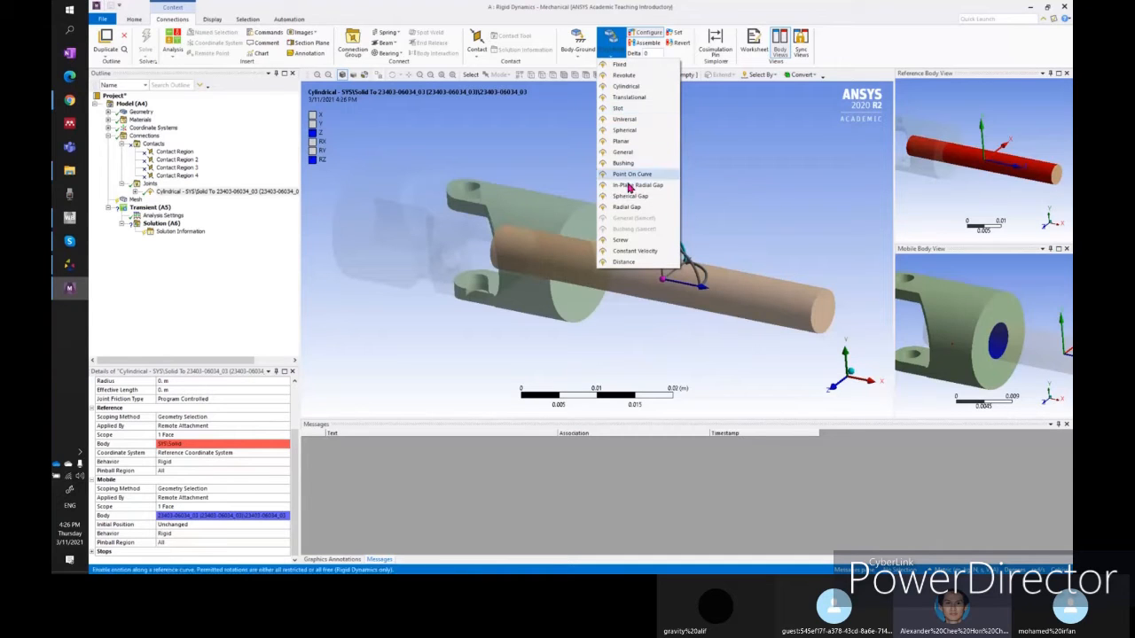
pyautogui.click(759, 186)
pyautogui.moveTo(701, 286); pyautogui.dragTo(725, 261)
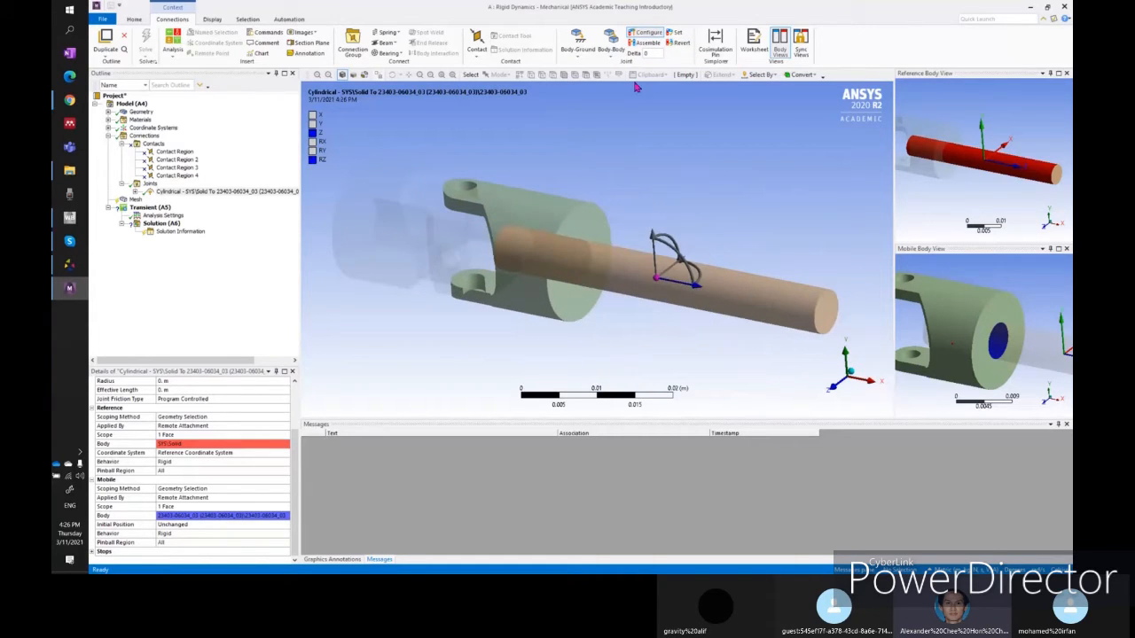
pyautogui.click(646, 31)
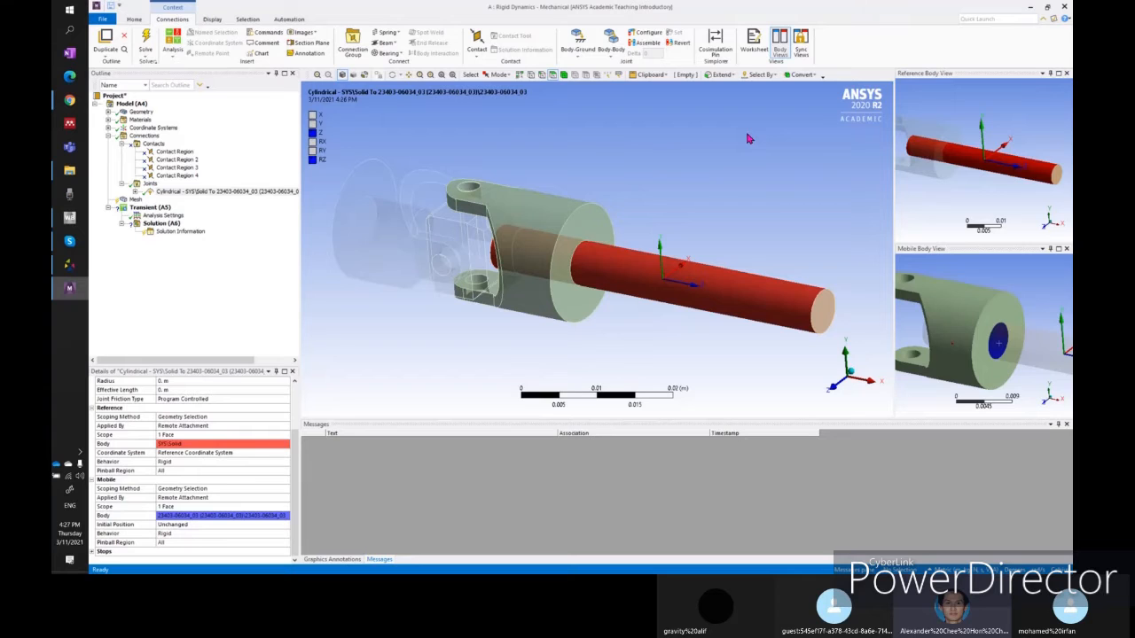
# - Inspect the cylindrical joint's scoped bodies and the complete universal joint assembly
pyautogui.moveTo(635, 234); pyautogui.dragTo(629, 271, button='middle')
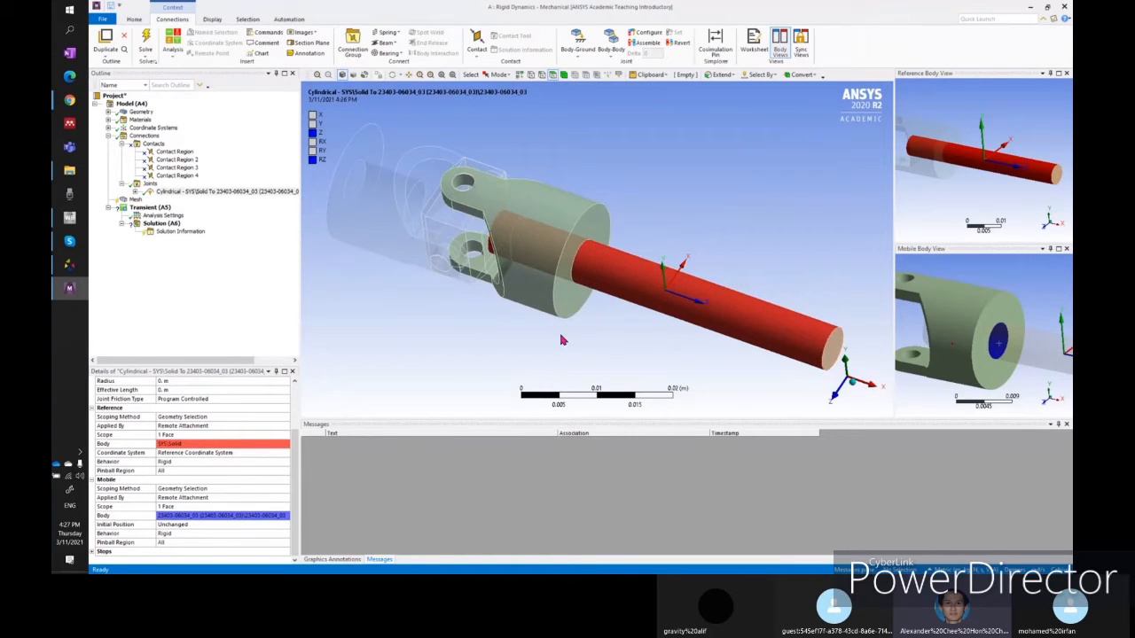
pyautogui.moveTo(576, 309); pyautogui.dragTo(541, 292, button='middle')
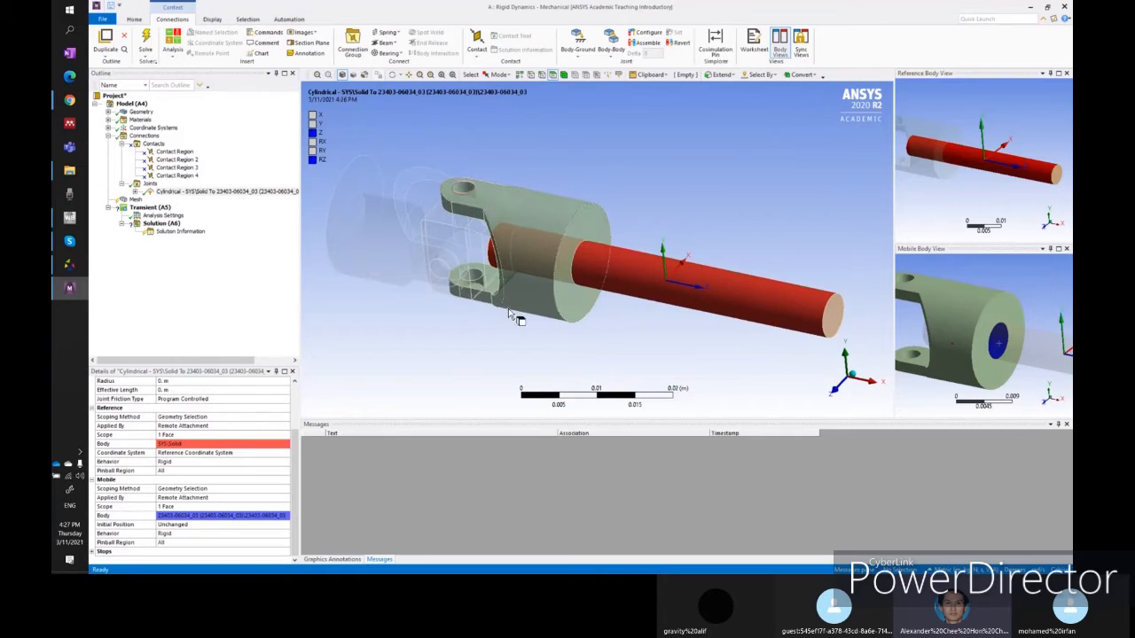
pyautogui.click(158, 193)
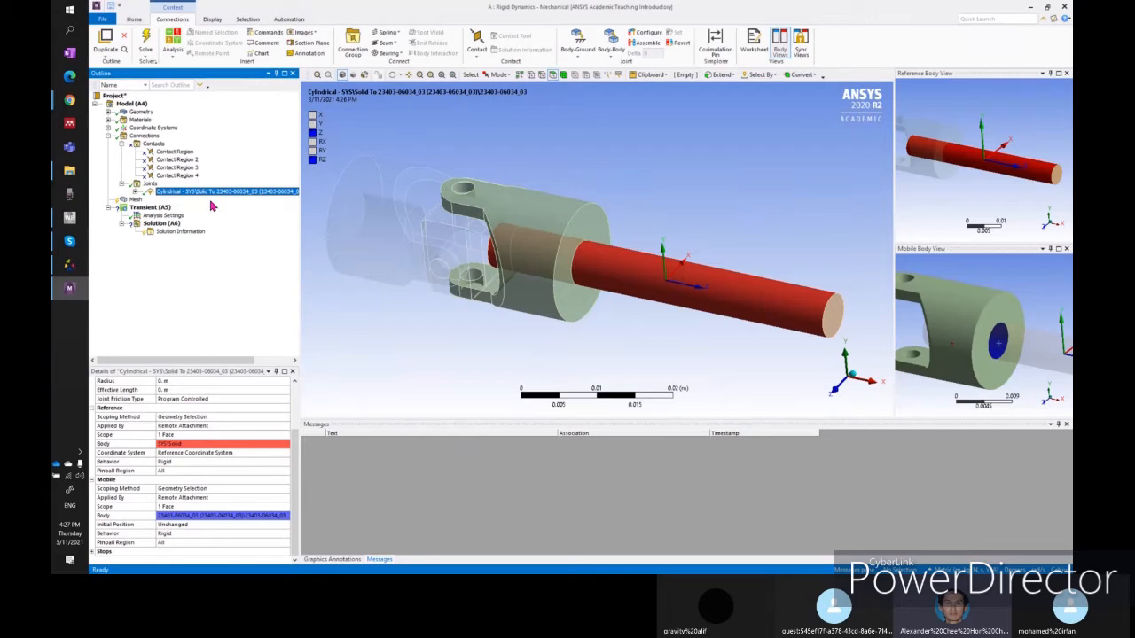
pyautogui.scroll(-2, 495, 352)
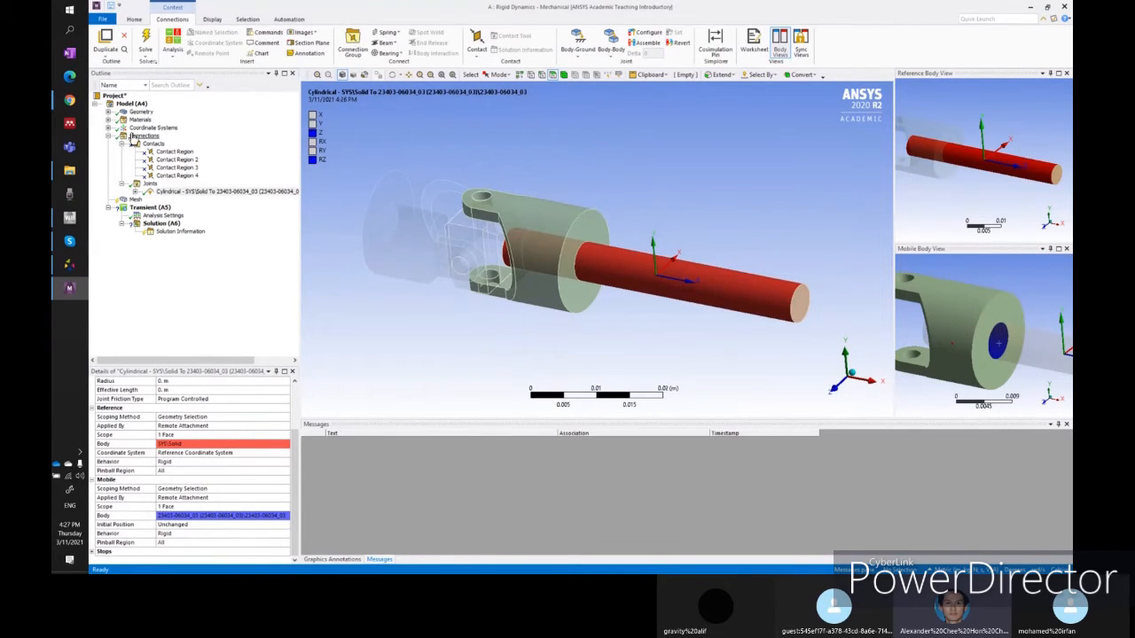
pyautogui.click(136, 199)
pyautogui.moveTo(376, 322)
pyautogui.mouseDown(button='middle')
pyautogui.moveTo(393, 332)
pyautogui.moveTo(383, 340)
pyautogui.mouseUp(button='middle')
pyautogui.click(248, 192)
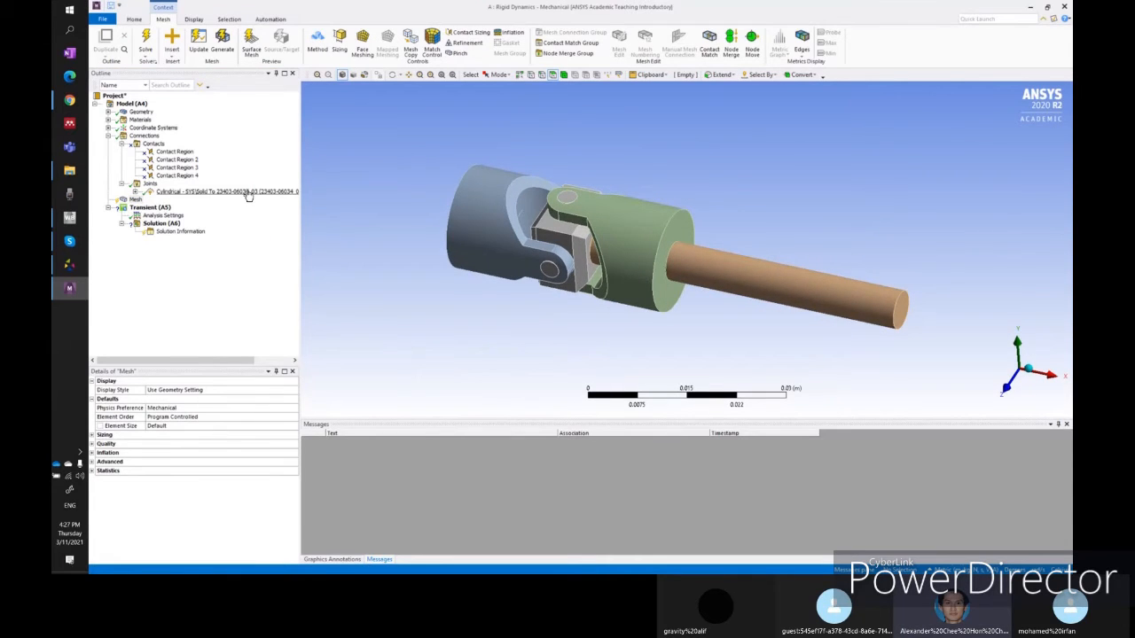
# - Add a body-to-body revolute joint to the connections
pyautogui.click(143, 135)
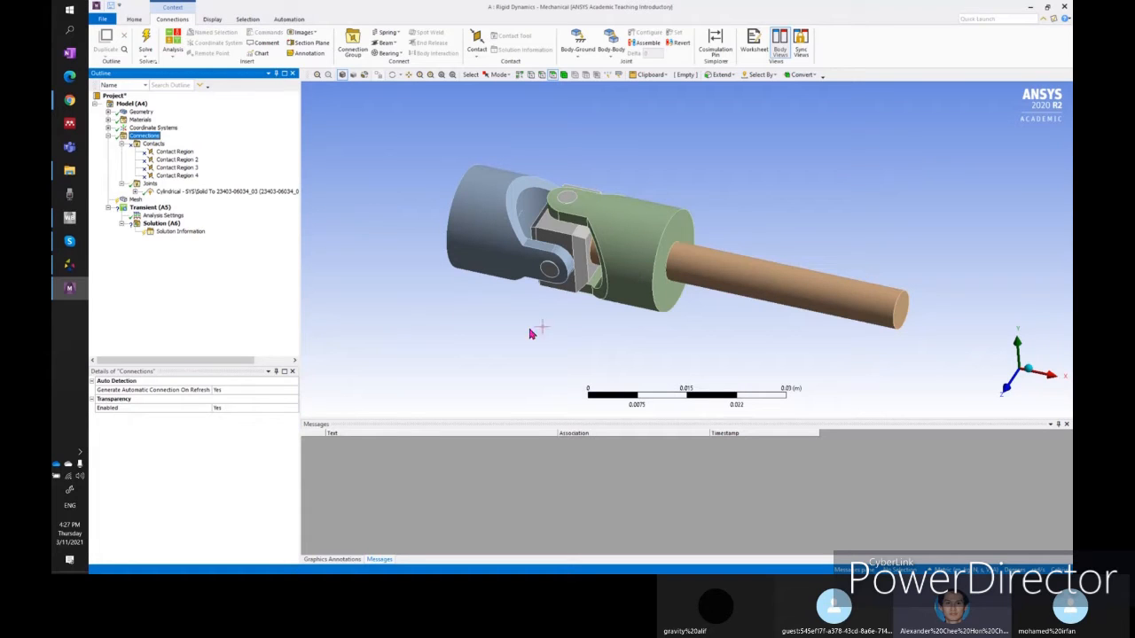
pyautogui.moveTo(559, 335); pyautogui.dragTo(574, 311, button='middle')
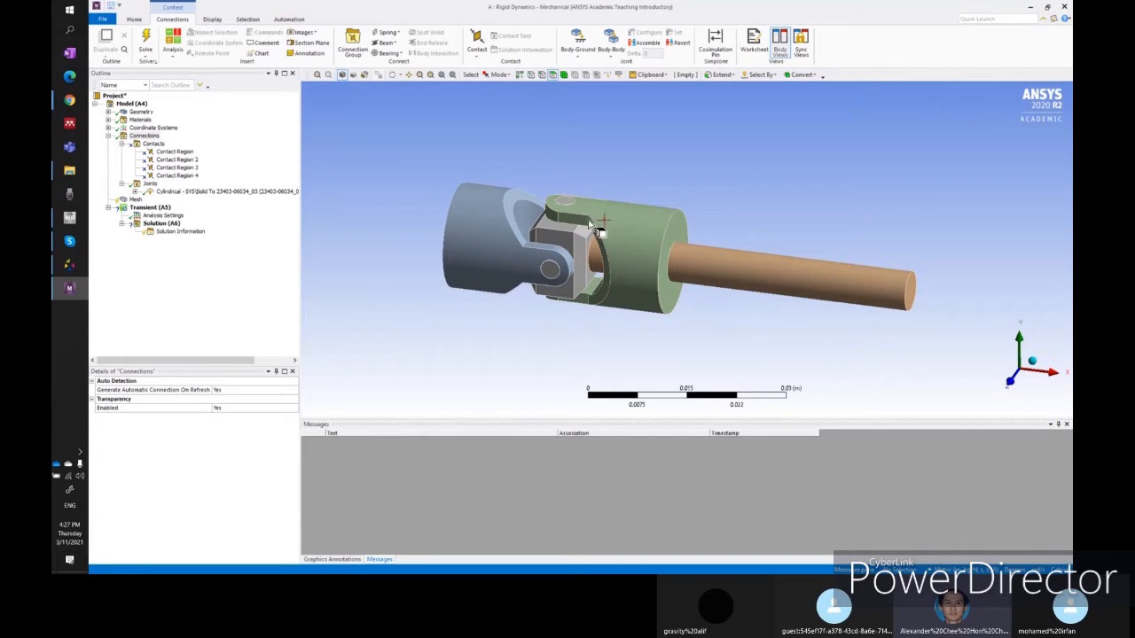
pyautogui.scroll(5, 568, 202)
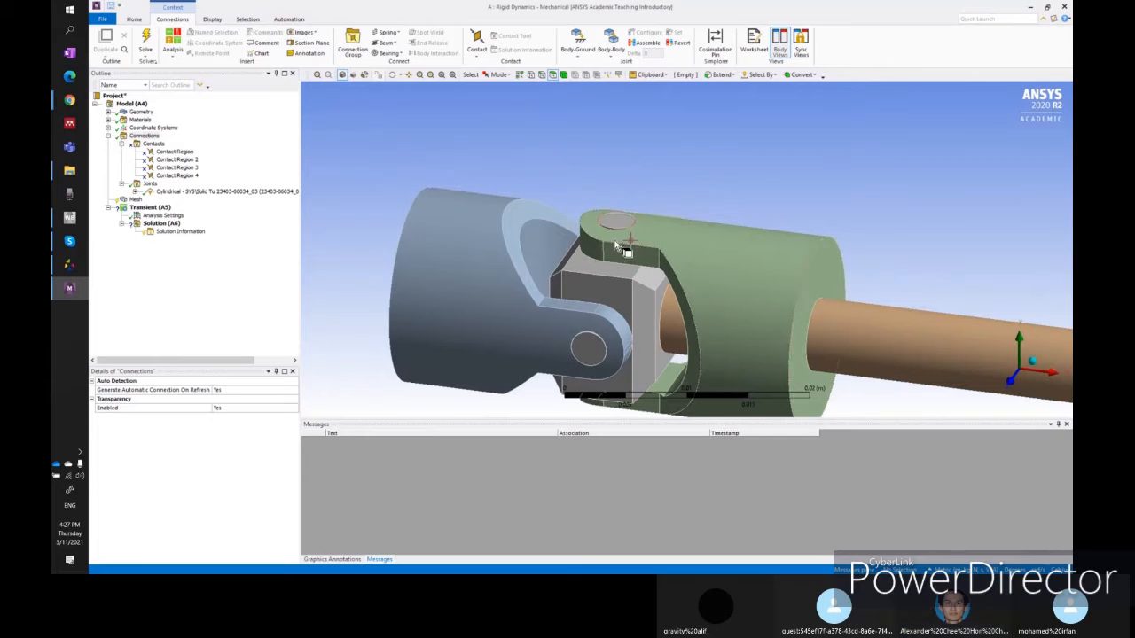
pyautogui.moveTo(596, 342); pyautogui.dragTo(628, 307, button='middle')
pyautogui.moveTo(633, 241); pyautogui.dragTo(632, 267, button='middle')
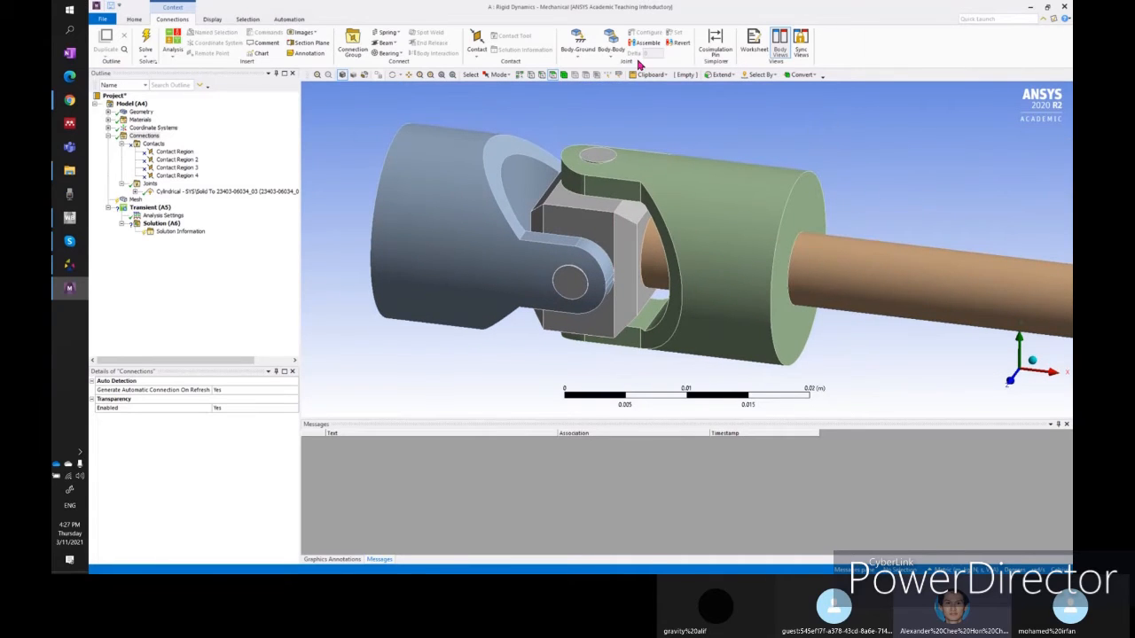
pyautogui.click(611, 40)
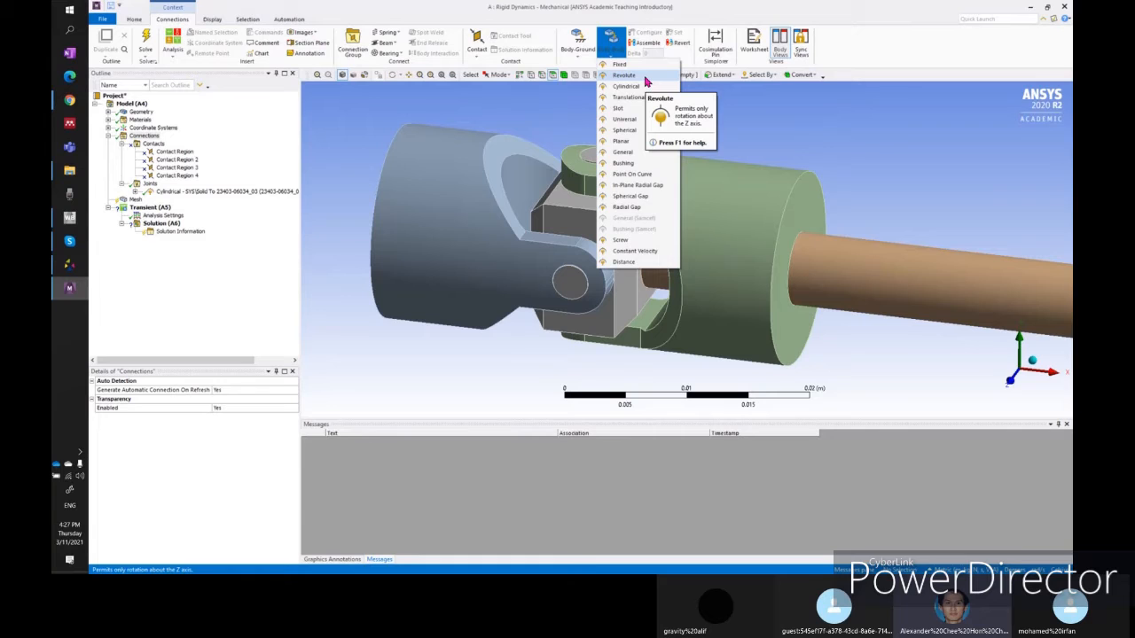
pyautogui.click(645, 80)
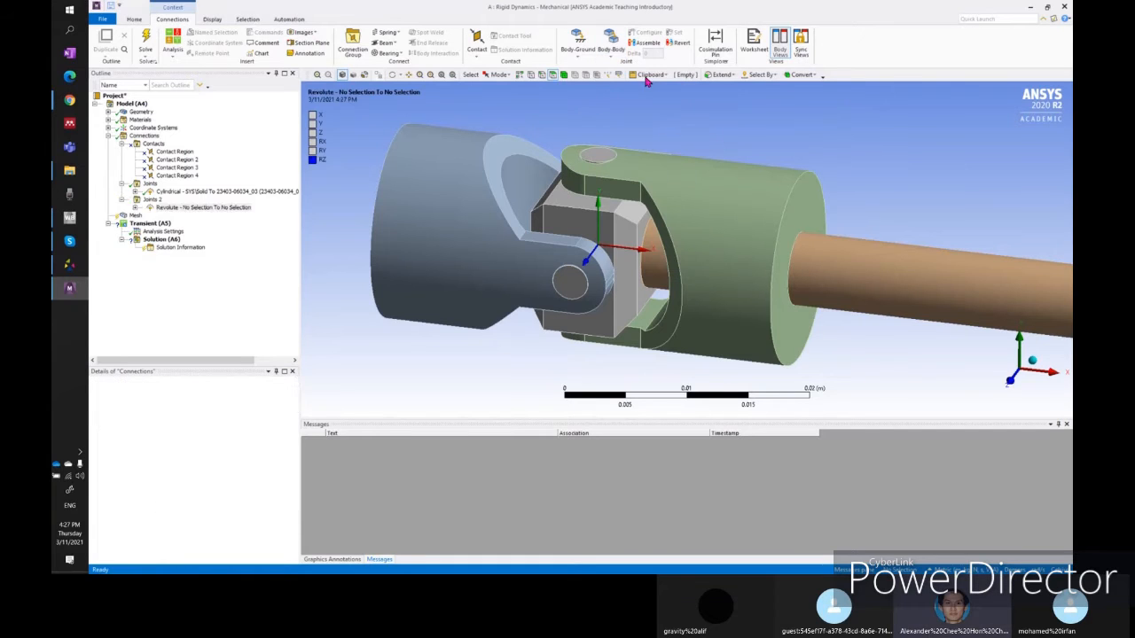
pyautogui.click(611, 39)
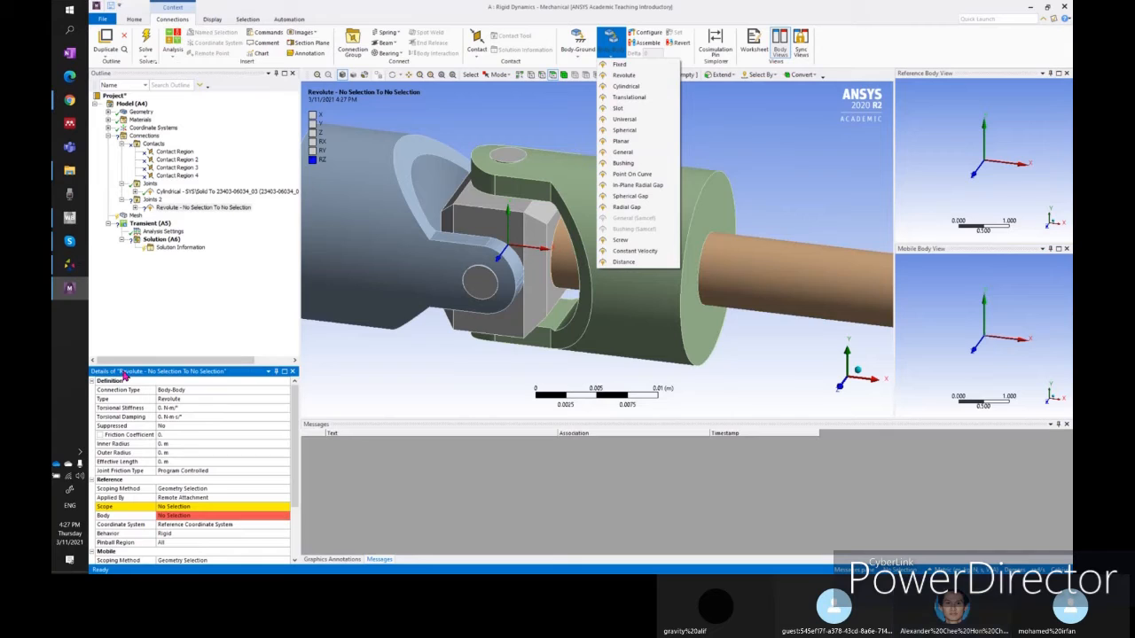
pyautogui.click(795, 169)
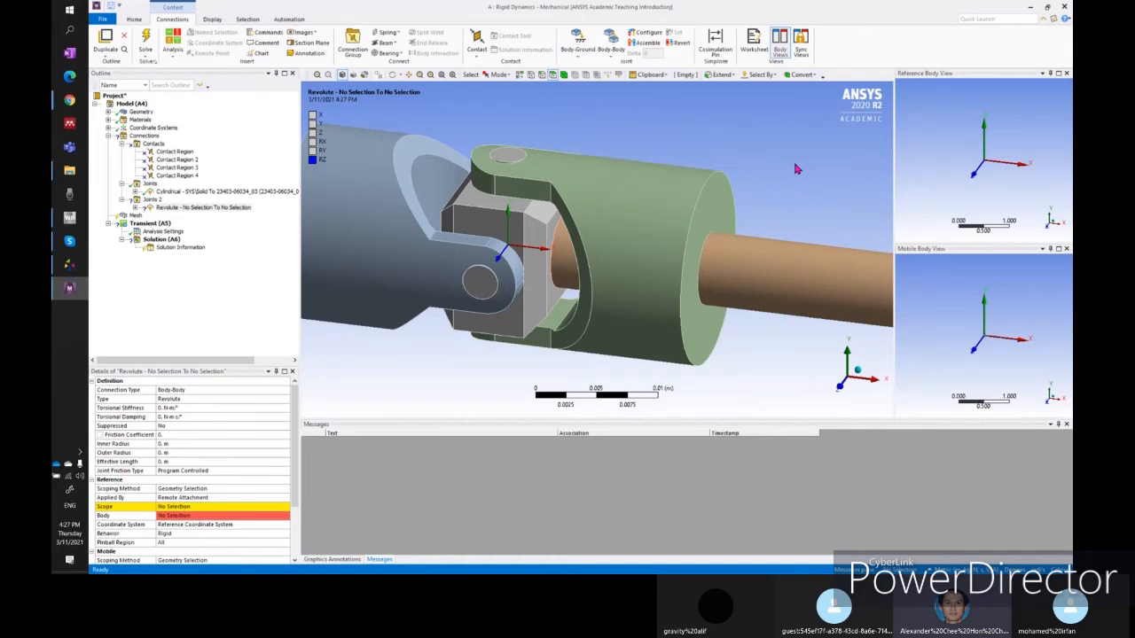
# - Scope the reference side of the revolute joint to the outer cylindrical face of the green yoke
pyautogui.moveTo(768, 310); pyautogui.dragTo(648, 271, button='middle')
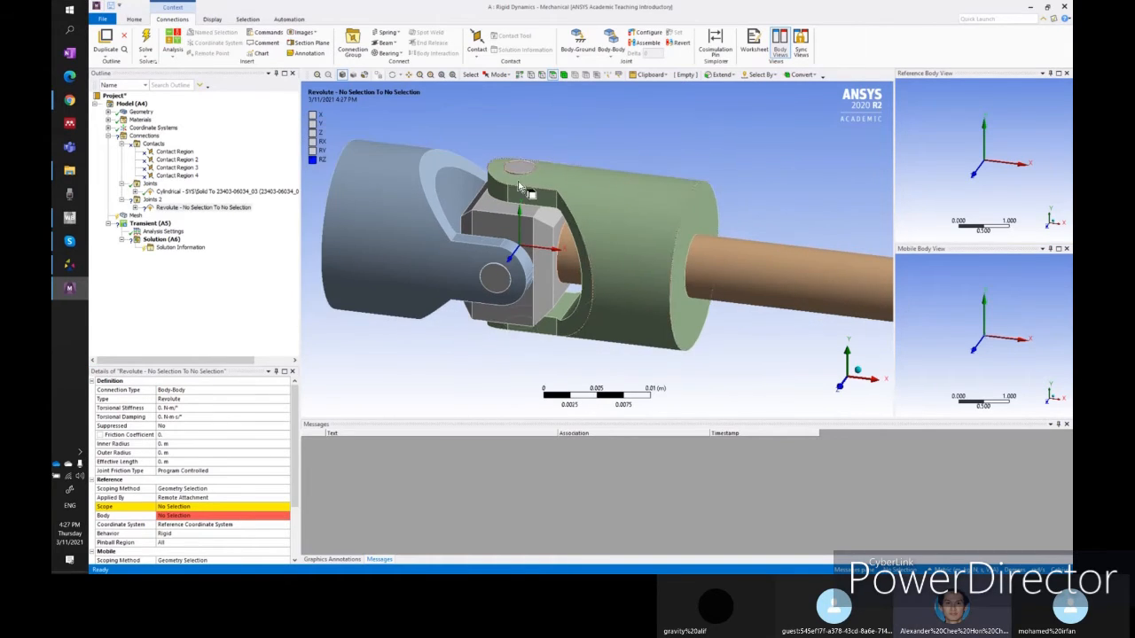
pyautogui.click(612, 202)
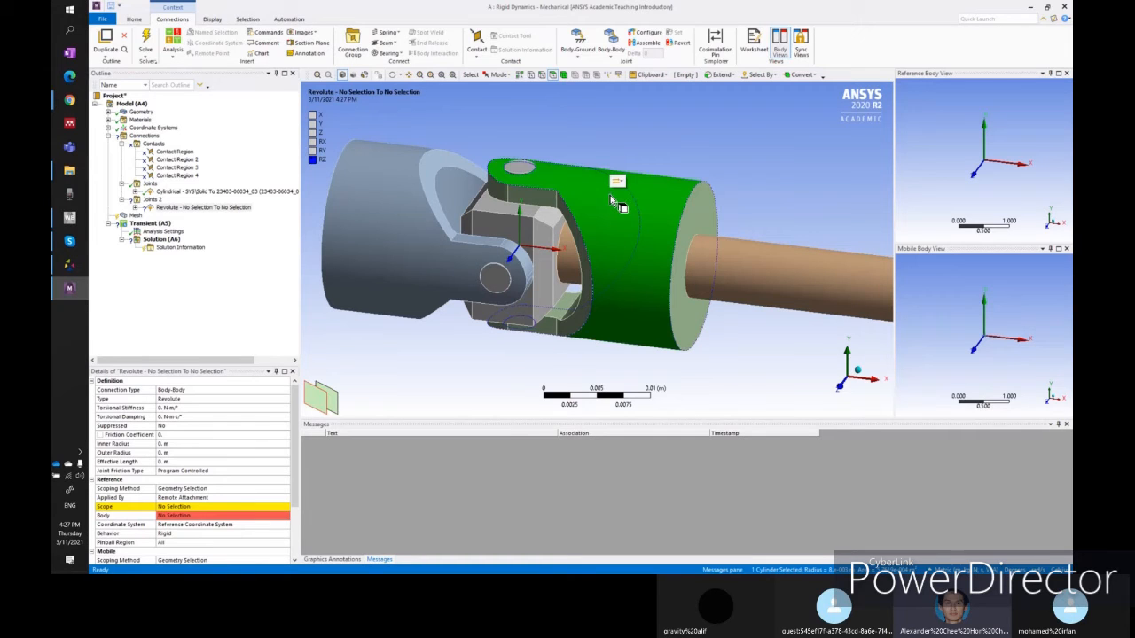
pyautogui.scroll(-2, 212, 452)
pyautogui.click(177, 434)
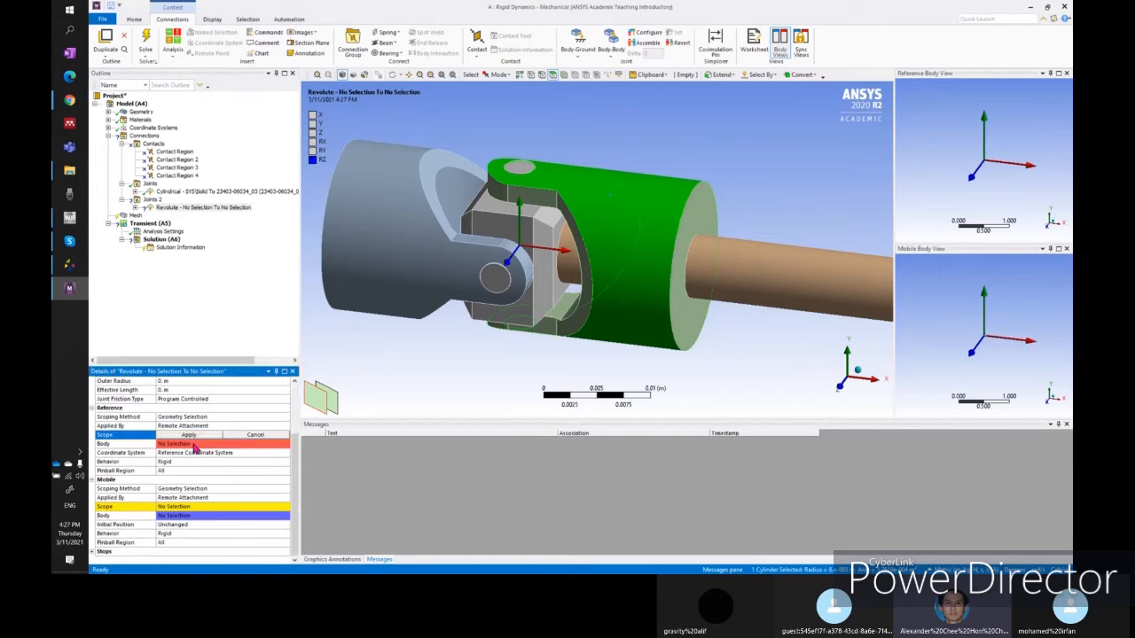
pyautogui.click(184, 435)
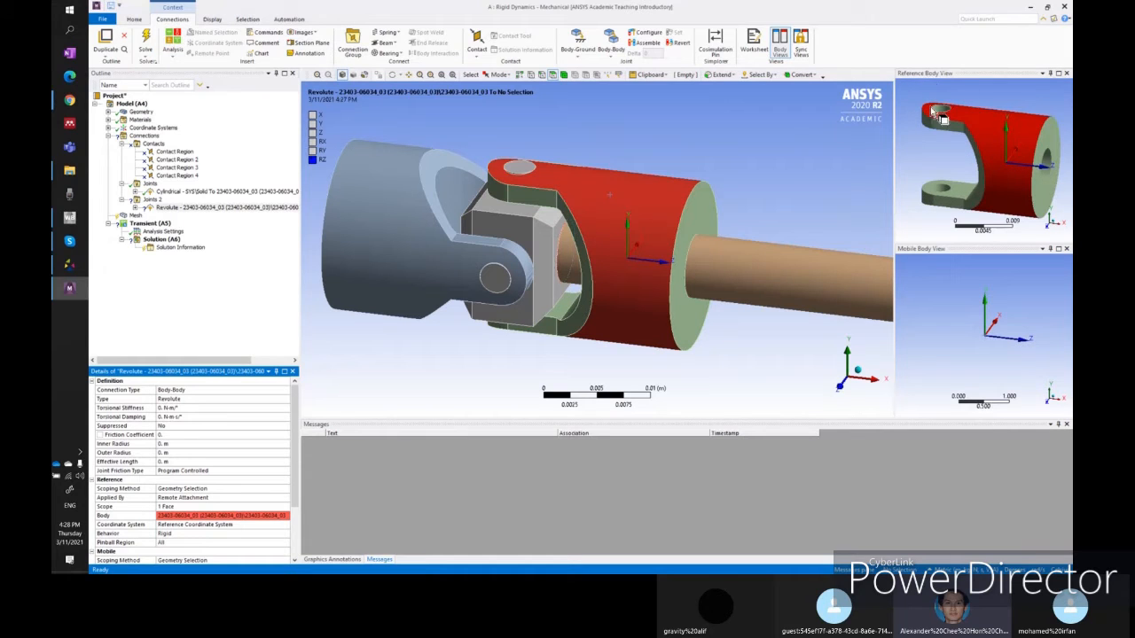
# - Rescope the reference side of the revolute joint to the inner face of the pin hole in the green yoke's upper arm
pyautogui.scroll(-3, 217, 461)
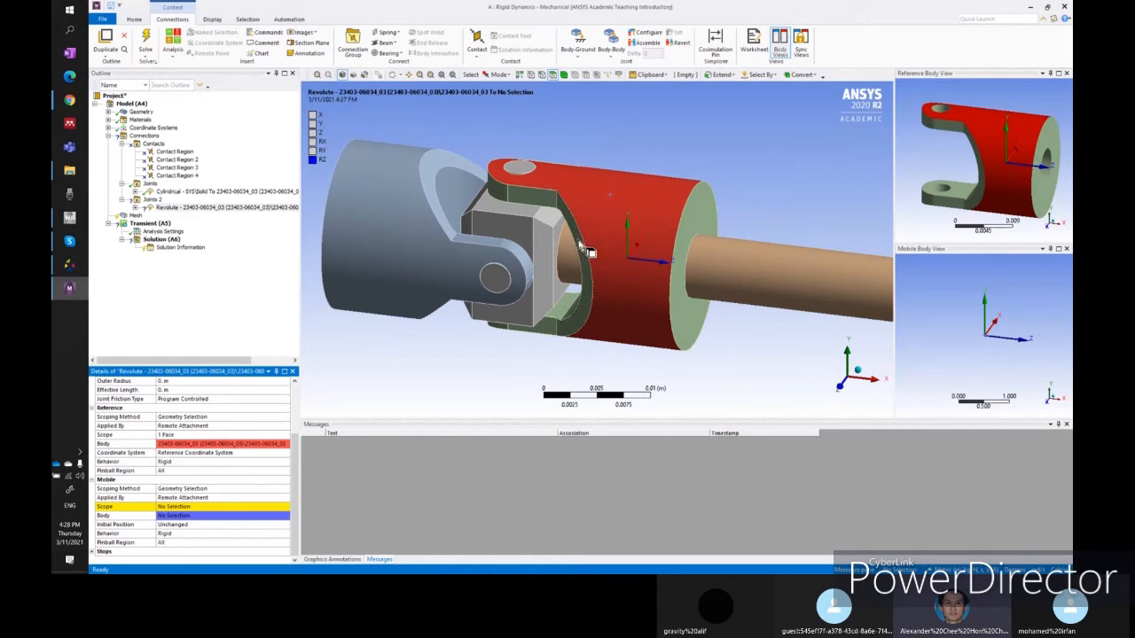
pyautogui.click(965, 129)
pyautogui.scroll(5, 949, 118)
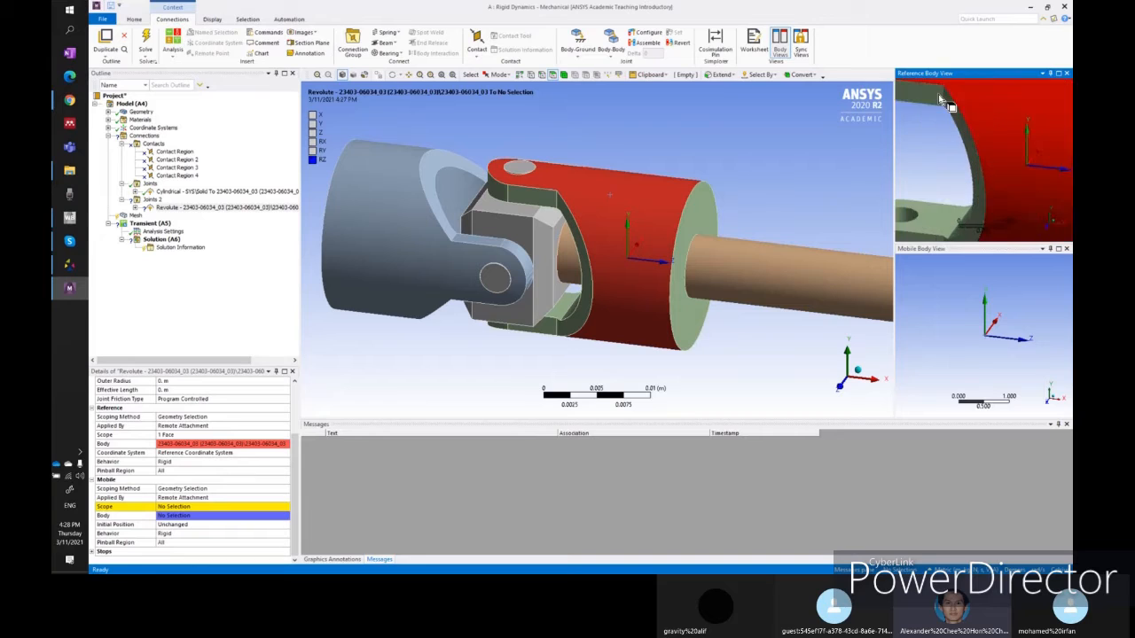
pyautogui.click(947, 144)
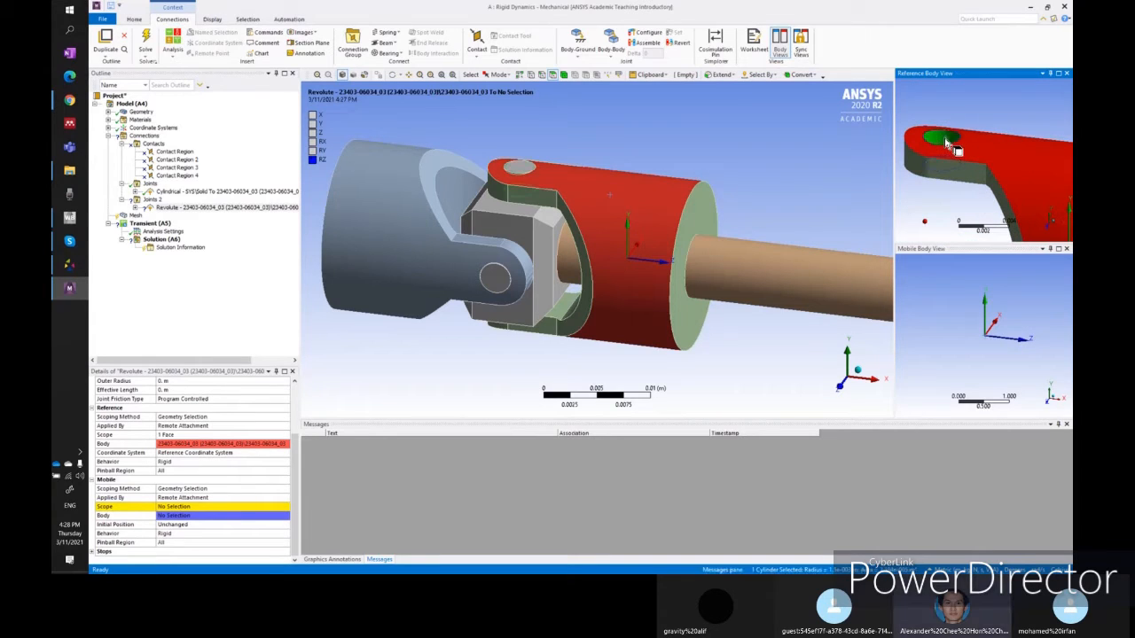
pyautogui.click(185, 435)
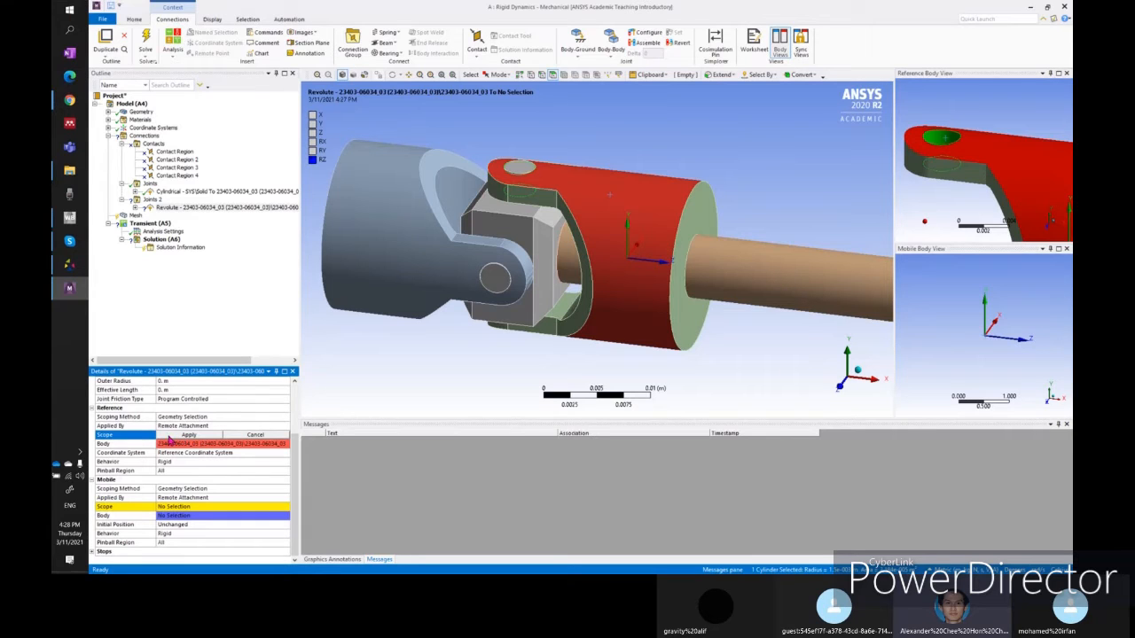
pyautogui.click(188, 435)
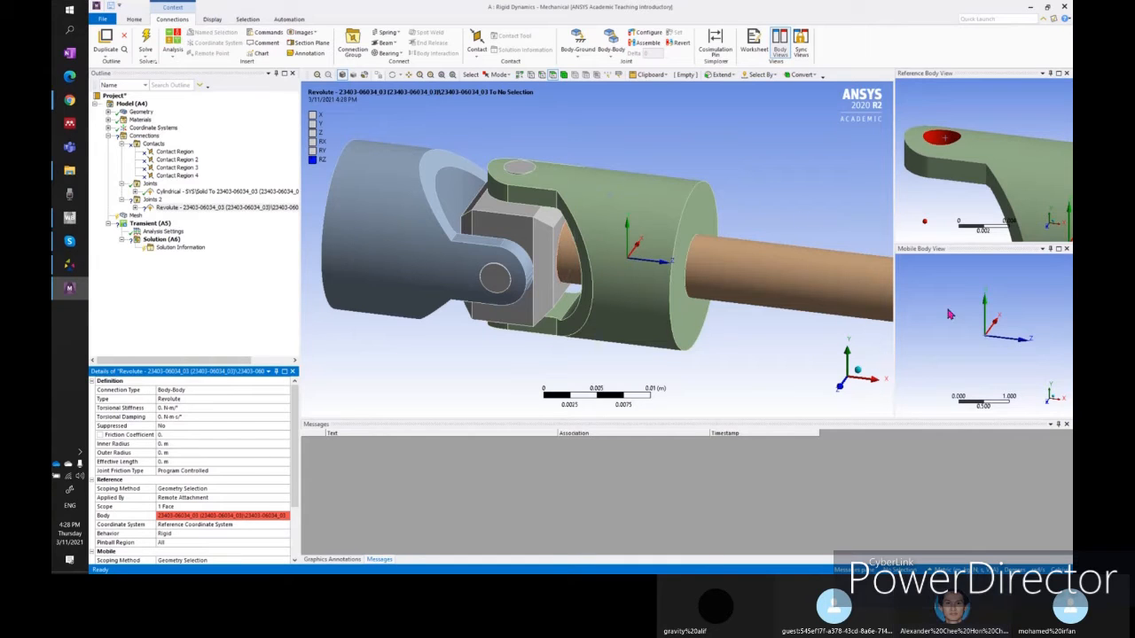
# - Scope the mobile side of the revolute joint to the front flat face of the grey centre block
pyautogui.click(529, 238)
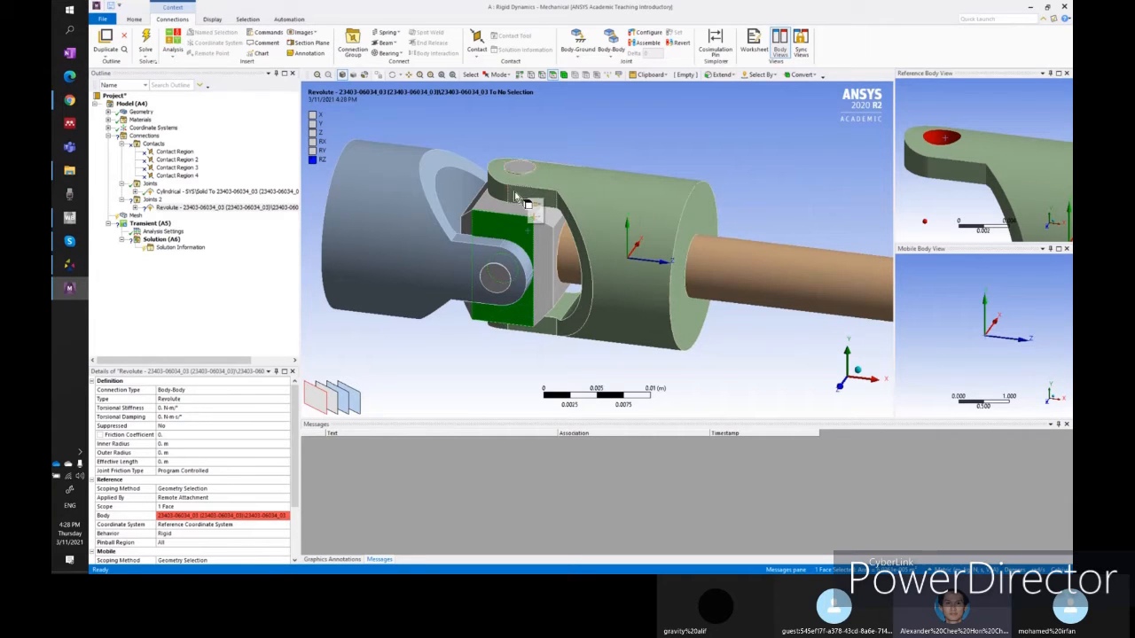
pyautogui.scroll(-3, 256, 454)
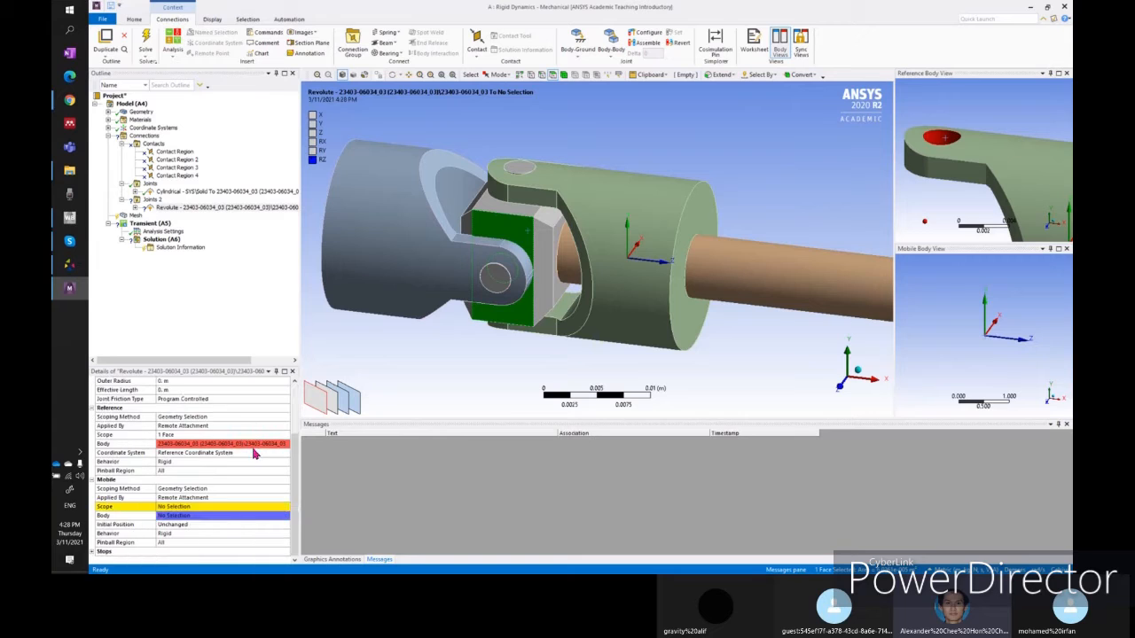
pyautogui.click(167, 509)
pyautogui.click(178, 508)
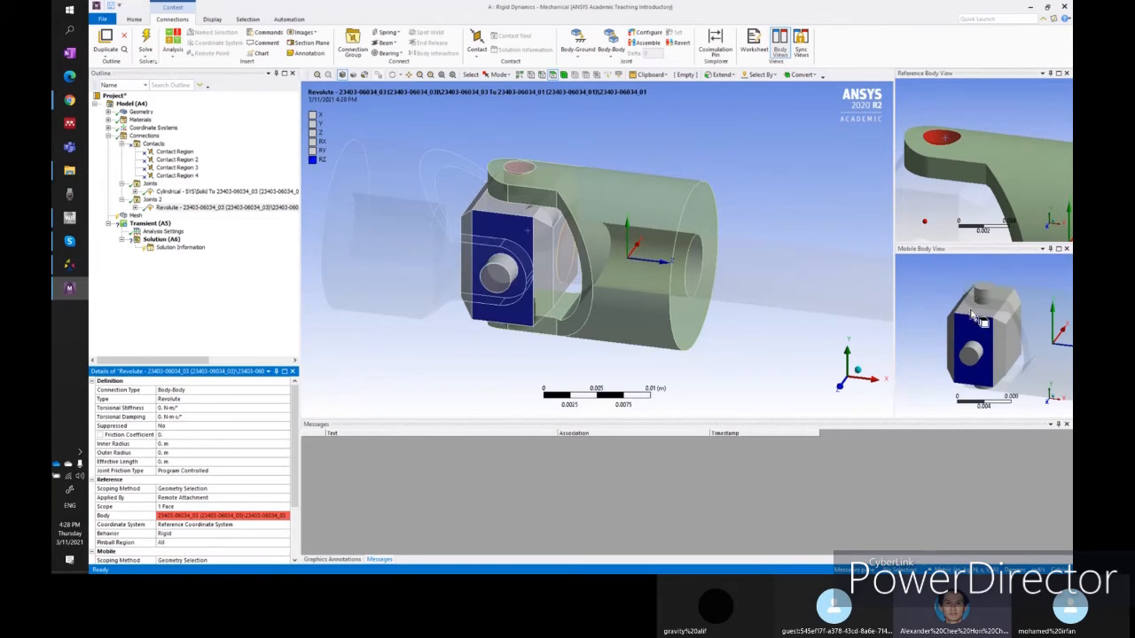
# - Rescope the mobile side of the revolute joint to the cylindrical face of the grey centre block's upper pin
pyautogui.click(982, 295)
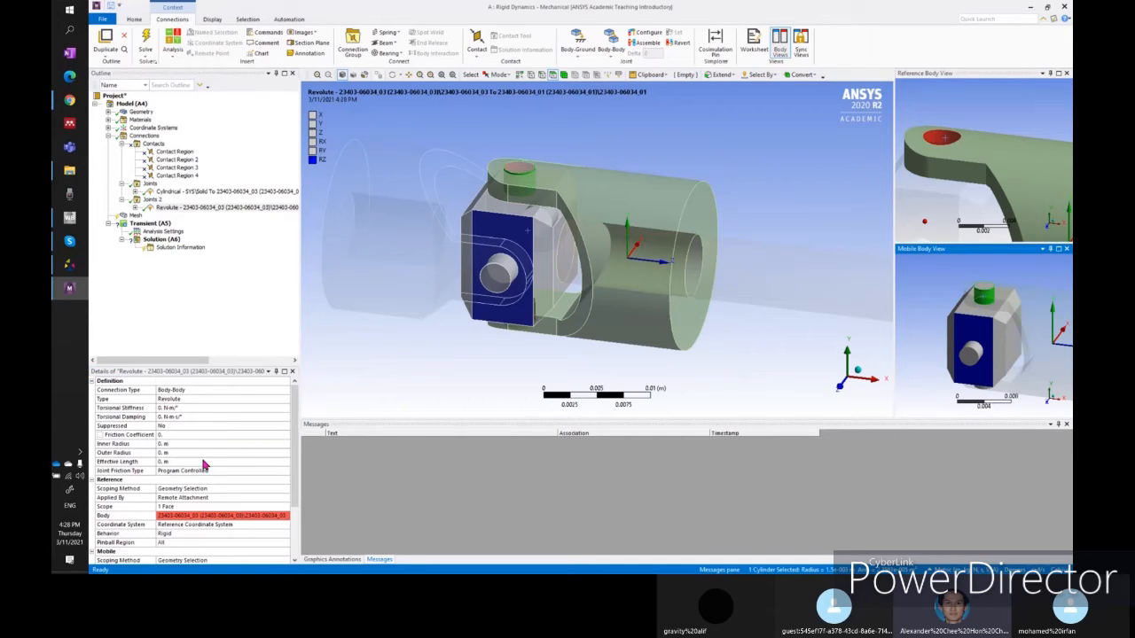
pyautogui.scroll(-3, 203, 466)
pyautogui.click(175, 513)
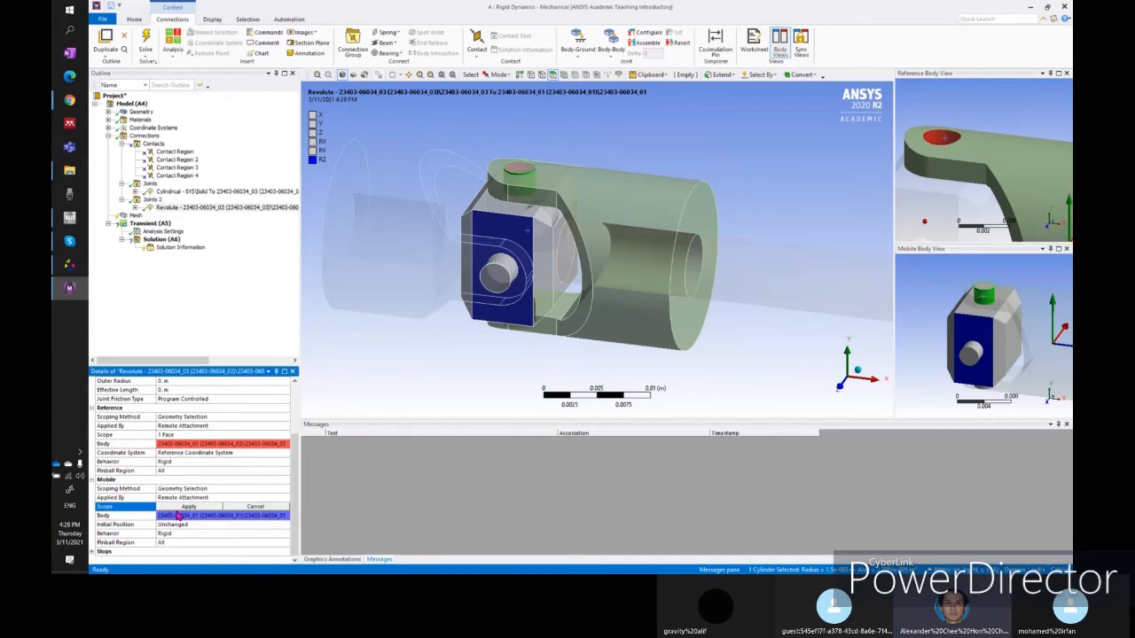
pyautogui.click(187, 508)
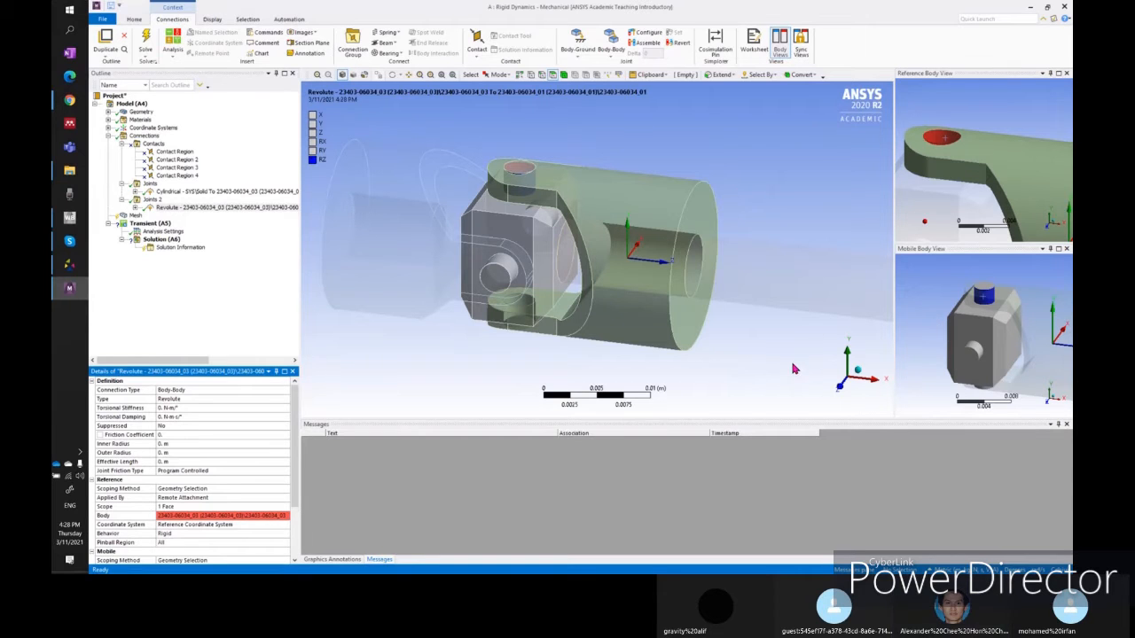
# - Examine the revolute joint's scoped pin hole and pin faces, and briefly preview its motion handle with Configure
pyautogui.scroll(-3, 797, 364)
pyautogui.scroll(2, 1008, 173)
pyautogui.scroll(-3, 1008, 173)
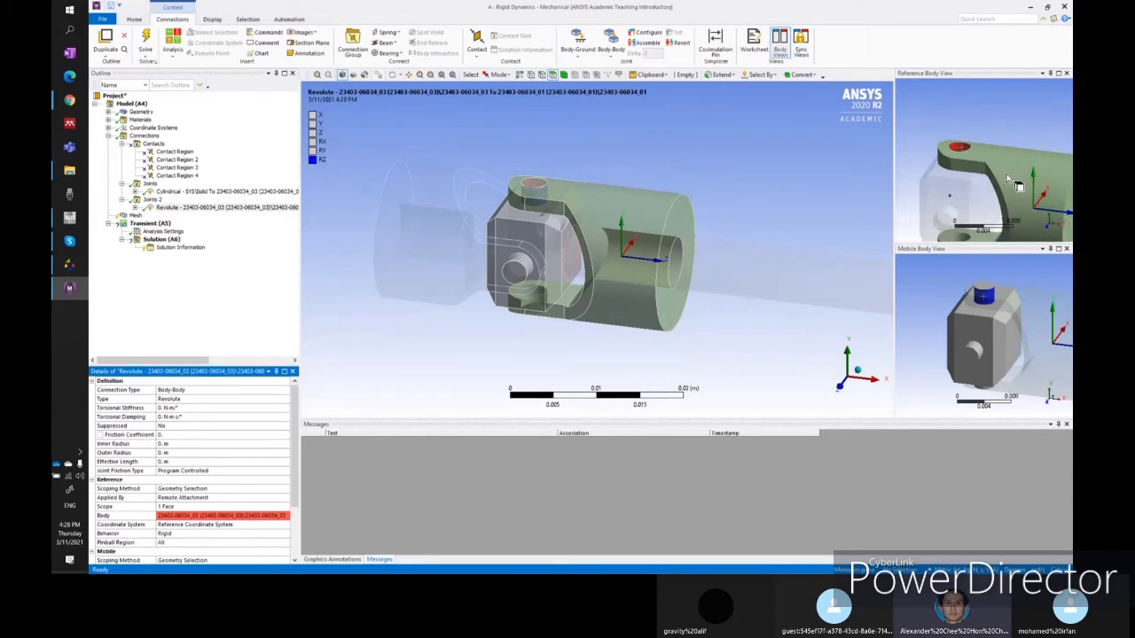
pyautogui.keyDown('ctrl'); pyautogui.moveTo(1023, 342); pyautogui.dragTo(1007, 340, button='middle'); pyautogui.keyUp('ctrl')
pyautogui.scroll(2, 1002, 178)
pyautogui.scroll(-2, 998, 177)
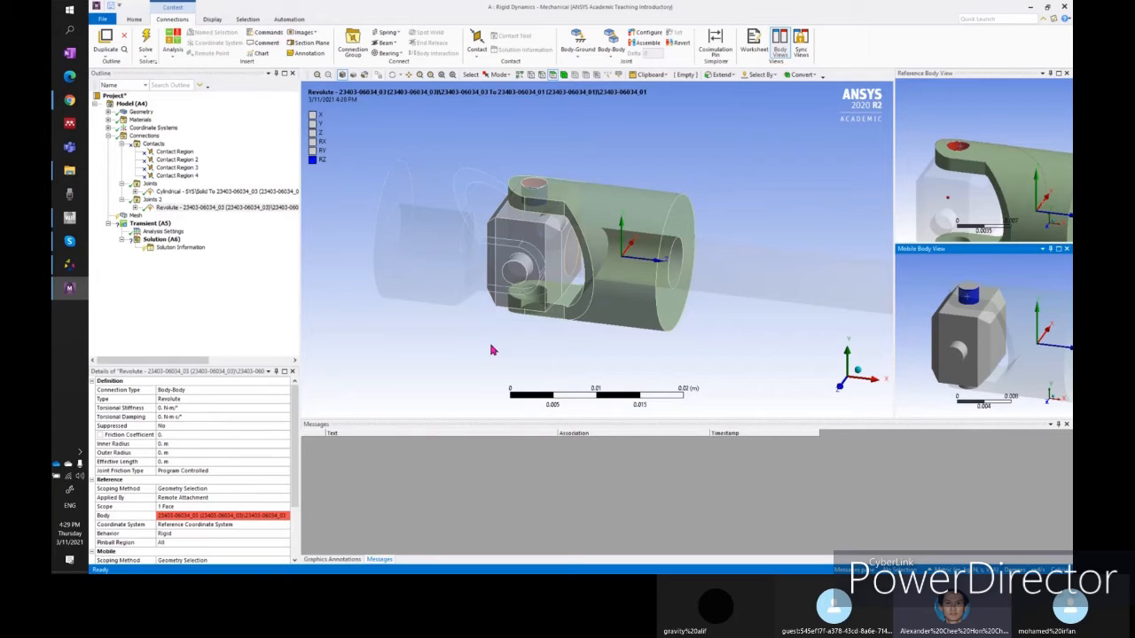
pyautogui.keyDown('ctrl'); pyautogui.moveTo(751, 185); pyautogui.dragTo(724, 182, button='middle'); pyautogui.keyUp('ctrl')
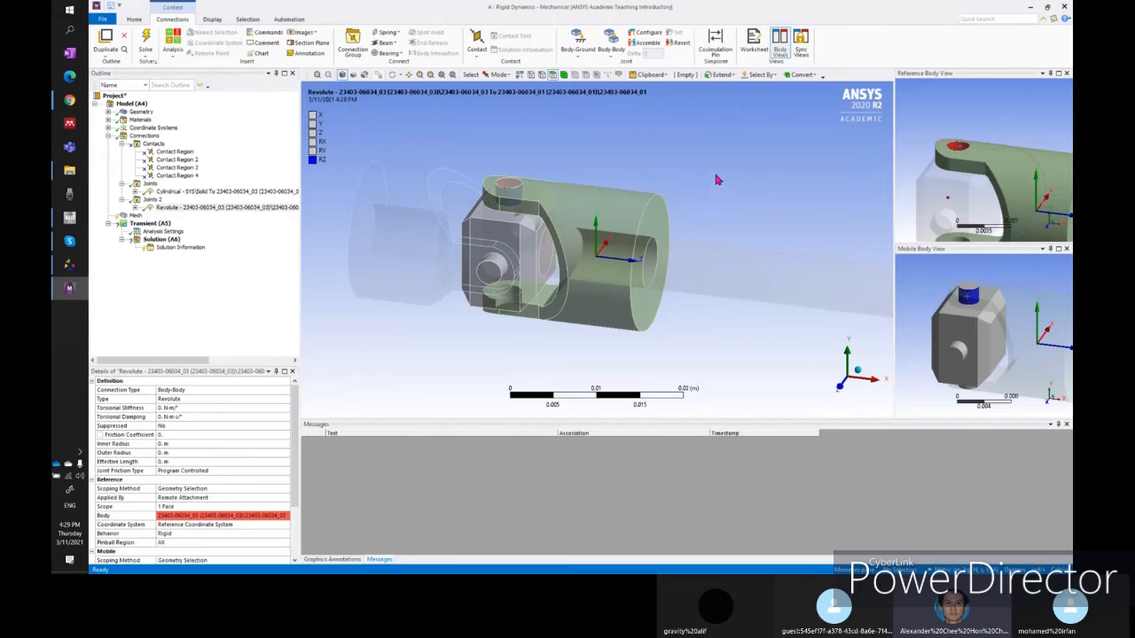
pyautogui.click(644, 32)
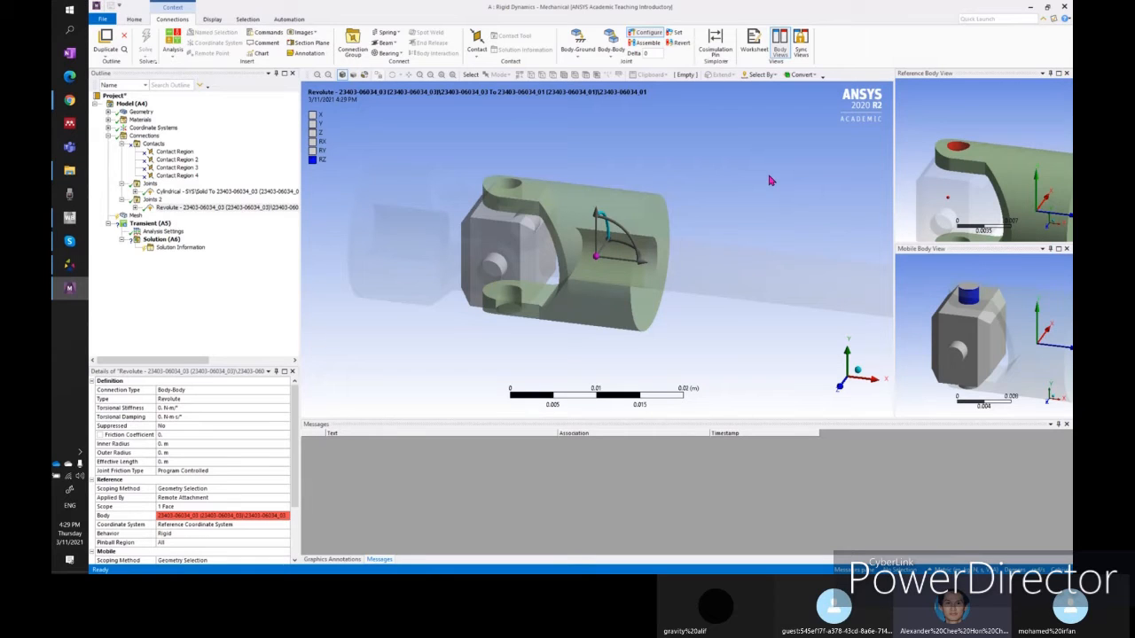
pyautogui.click(648, 35)
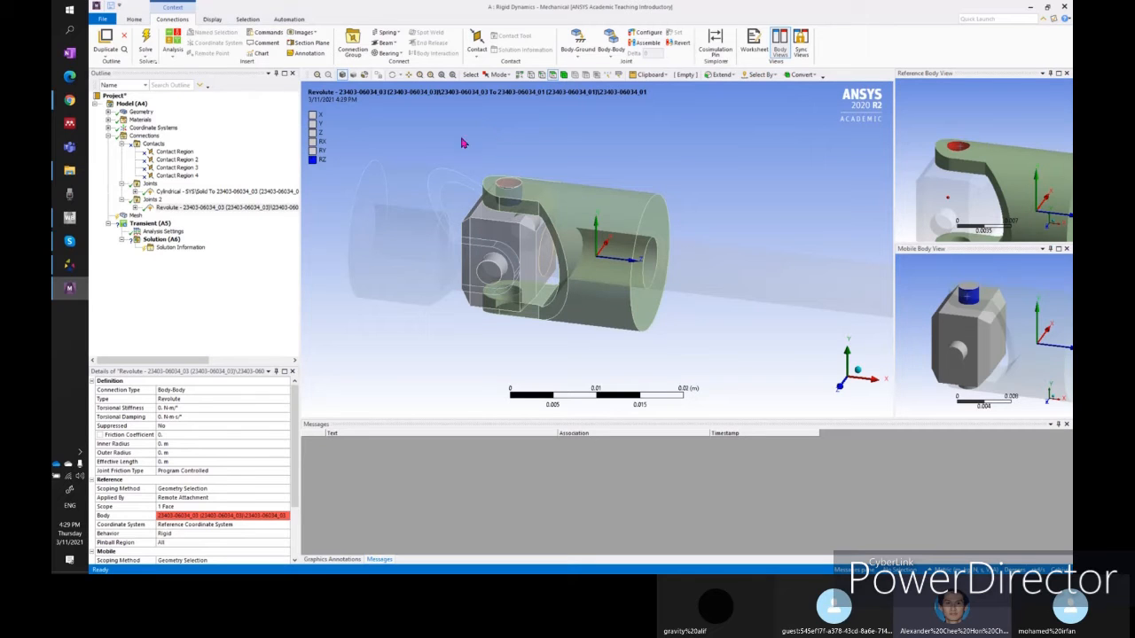
pyautogui.click(178, 208)
pyautogui.click(152, 184)
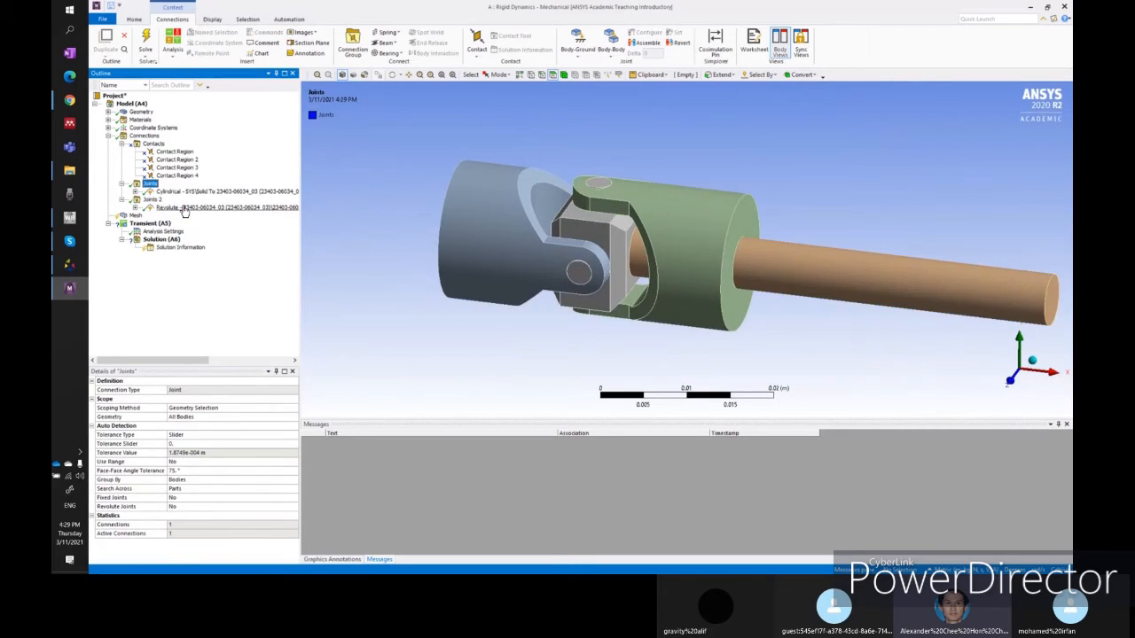
pyautogui.click(184, 208)
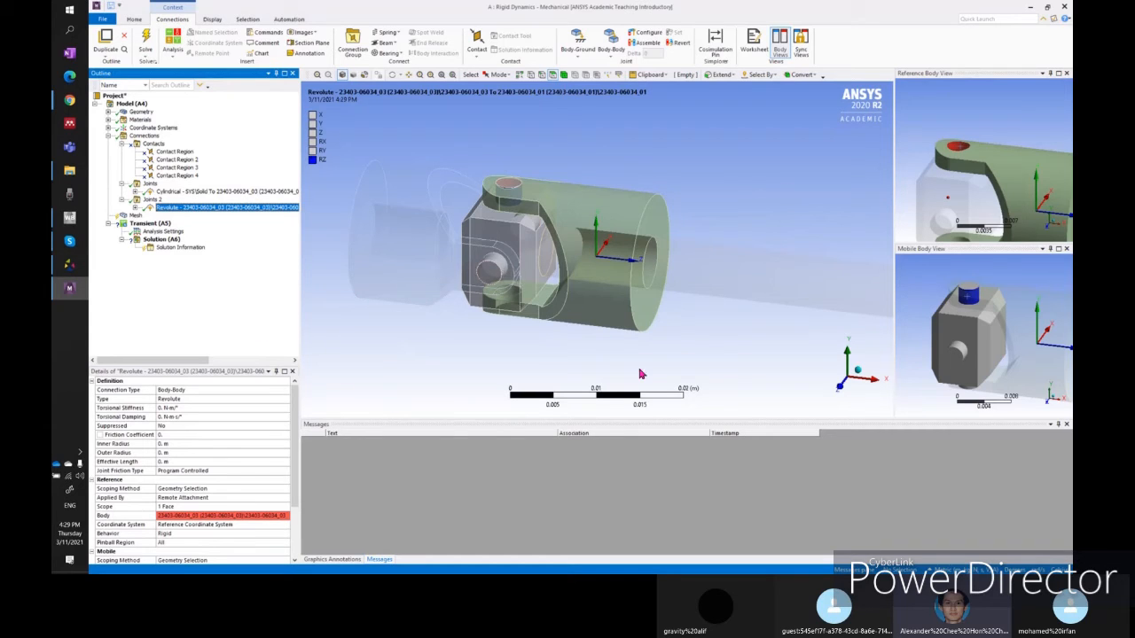
pyautogui.click(699, 135)
pyautogui.keyDown('ctrl'); pyautogui.moveTo(664, 171); pyautogui.dragTo(706, 182, button='middle'); pyautogui.keyUp('ctrl')
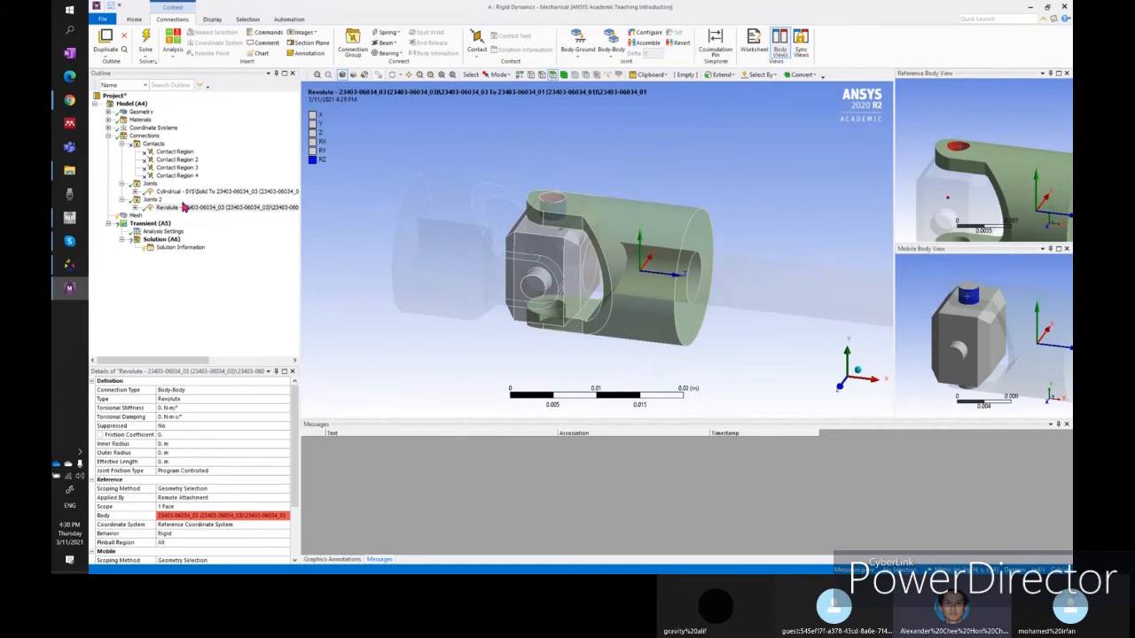
# - Exercise the revolute joint with Configure, rotating the grey centre block back and forth to check its rotation axis
pyautogui.click(184, 207)
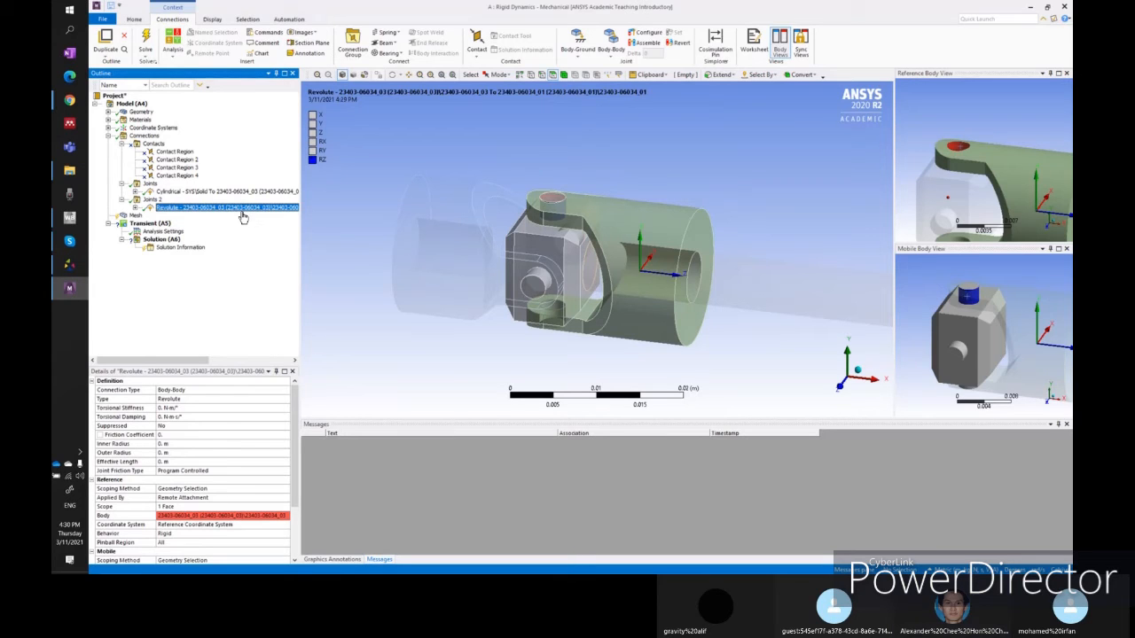
pyautogui.click(646, 32)
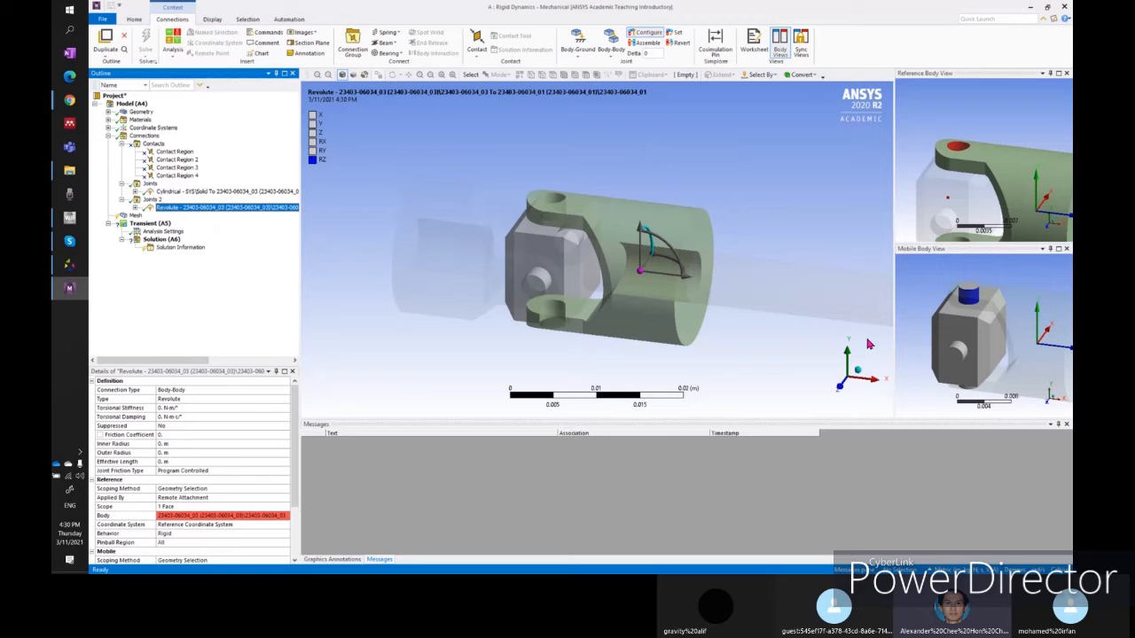
pyautogui.moveTo(650, 241); pyautogui.dragTo(648, 243)
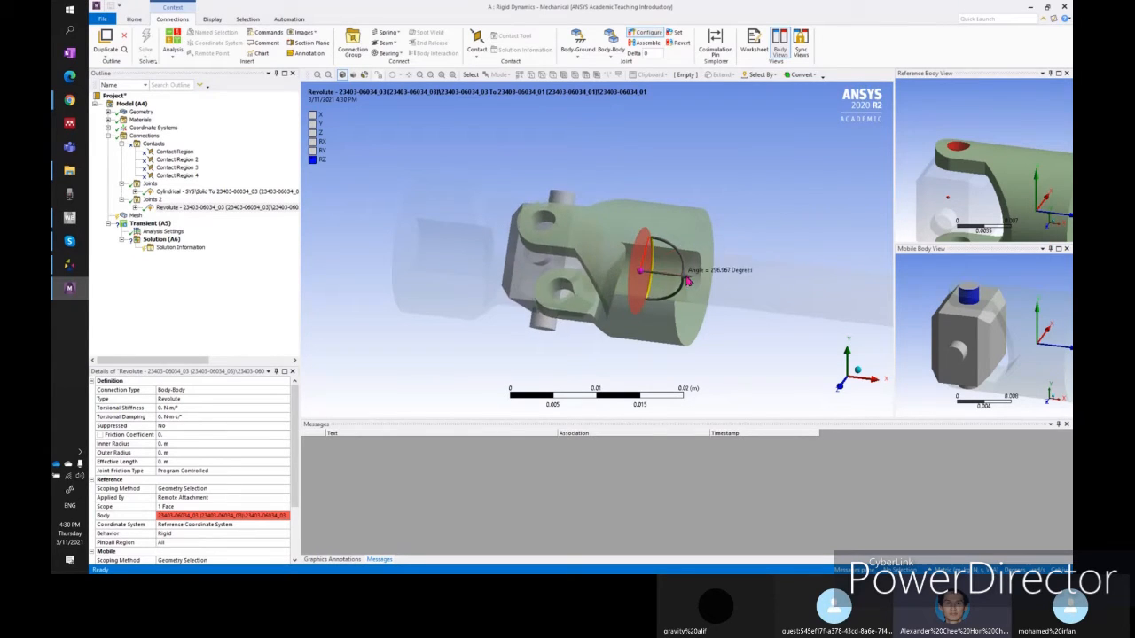
pyautogui.moveTo(666, 250); pyautogui.dragTo(637, 310)
pyautogui.moveTo(641, 266); pyautogui.dragTo(657, 250)
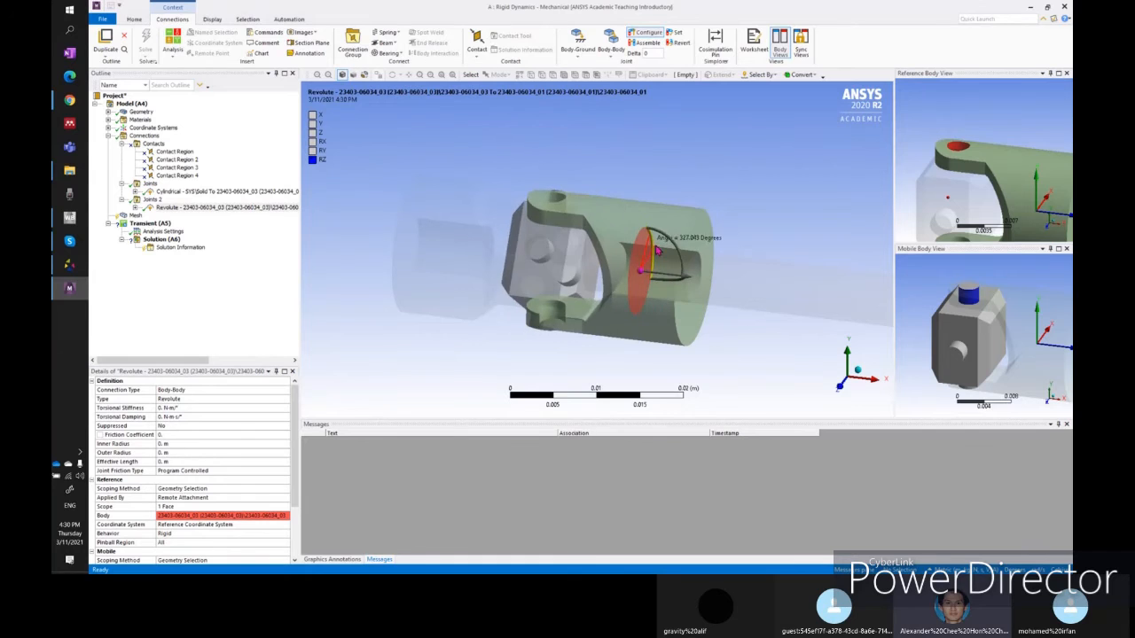
pyautogui.moveTo(652, 298); pyautogui.dragTo(641, 245)
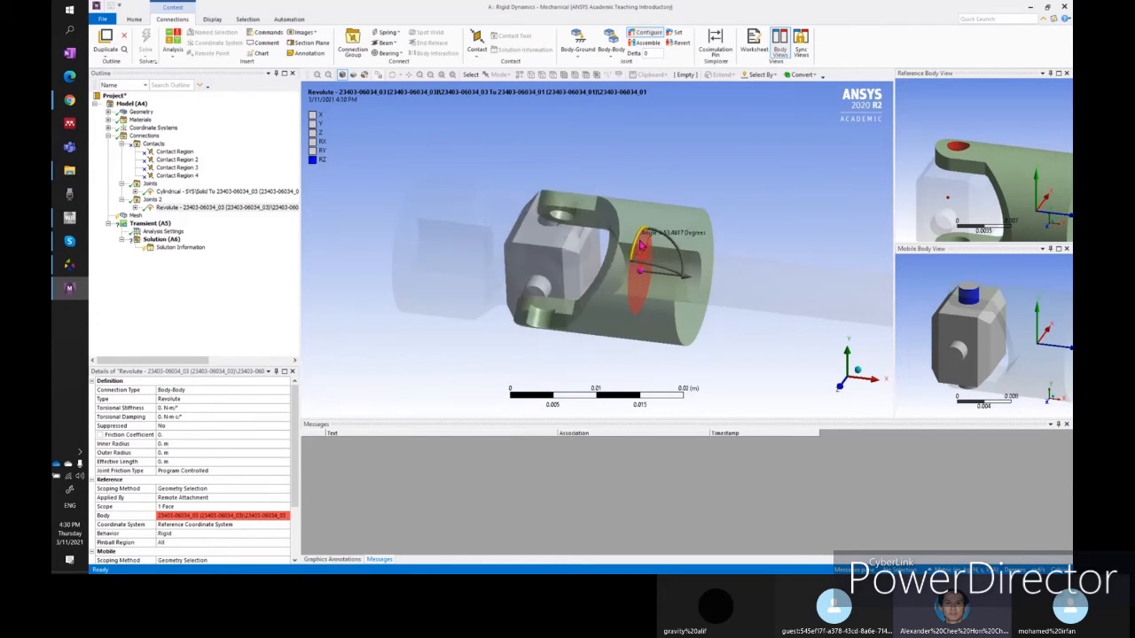
pyautogui.moveTo(656, 247); pyautogui.dragTo(715, 218)
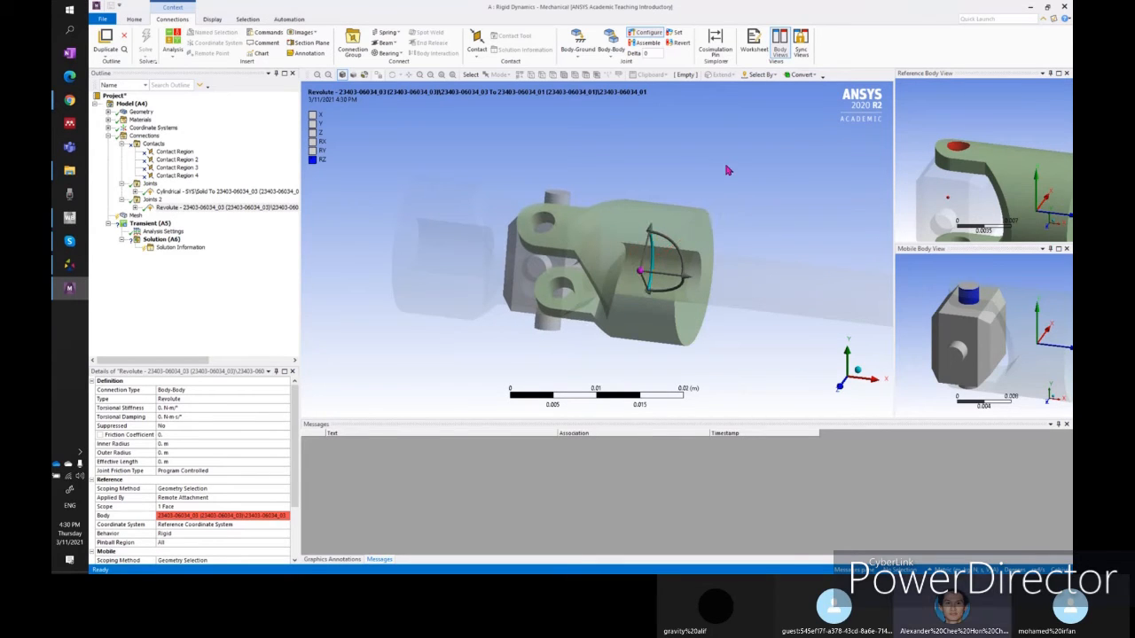
pyautogui.click(644, 32)
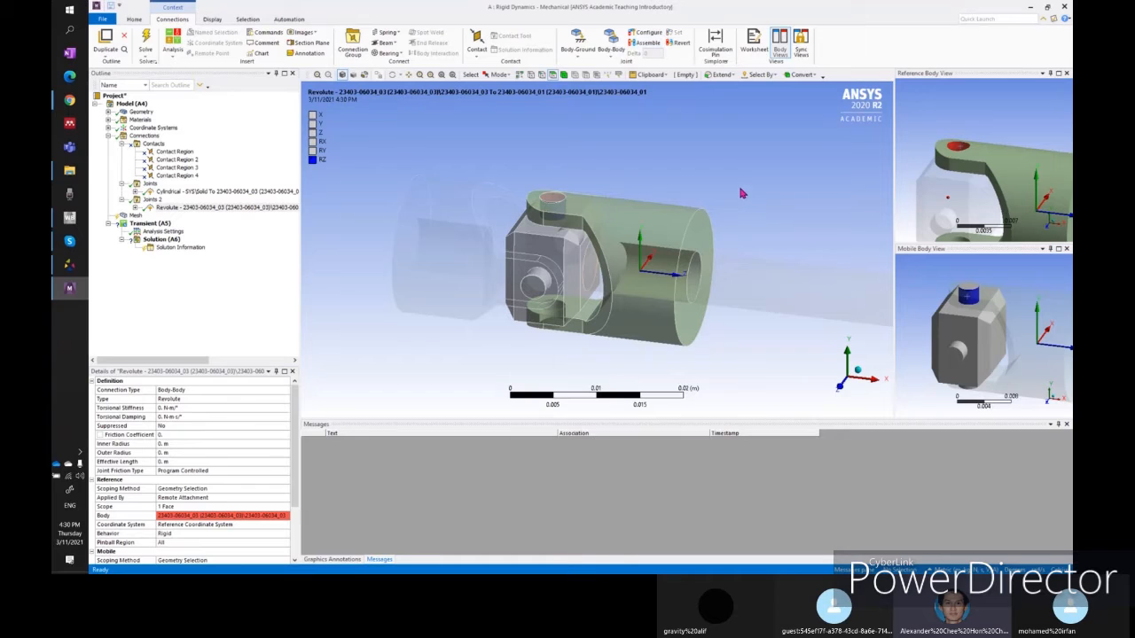
# - Set the principal axis of the revolute joint's reference coordinate system to Y
pyautogui.click(155, 201)
pyautogui.click(178, 209)
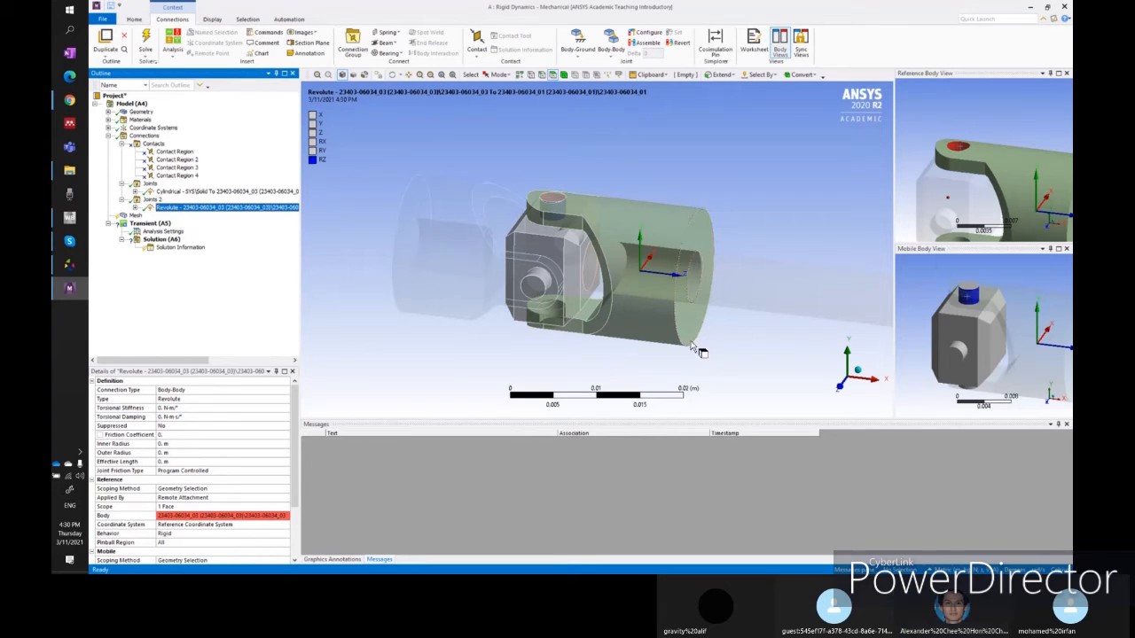
pyautogui.click(136, 209)
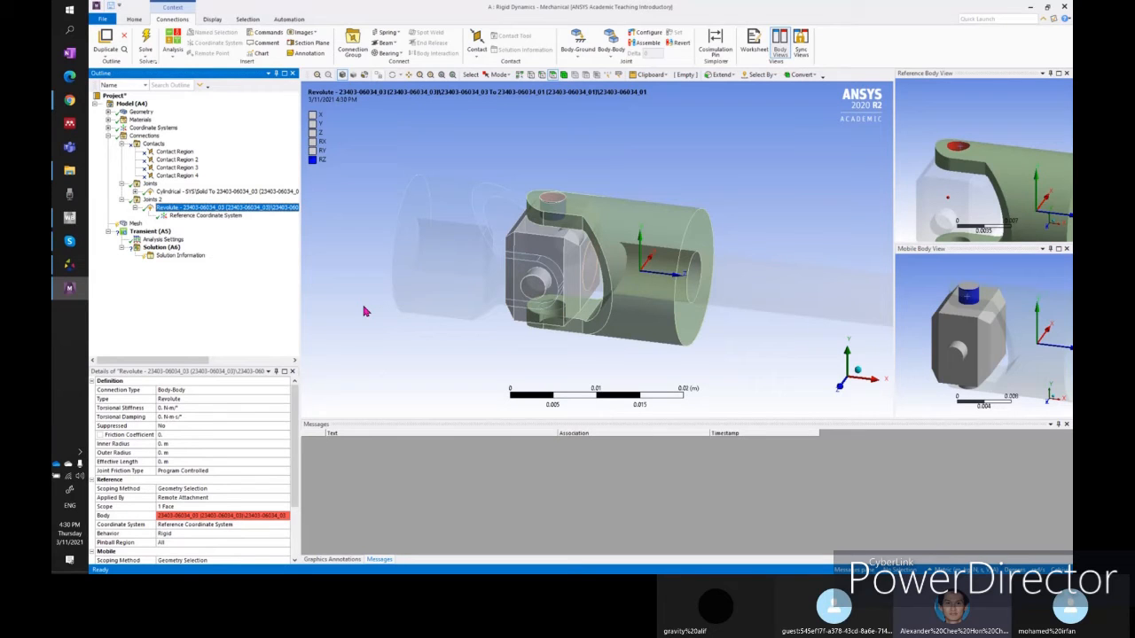
pyautogui.click(195, 218)
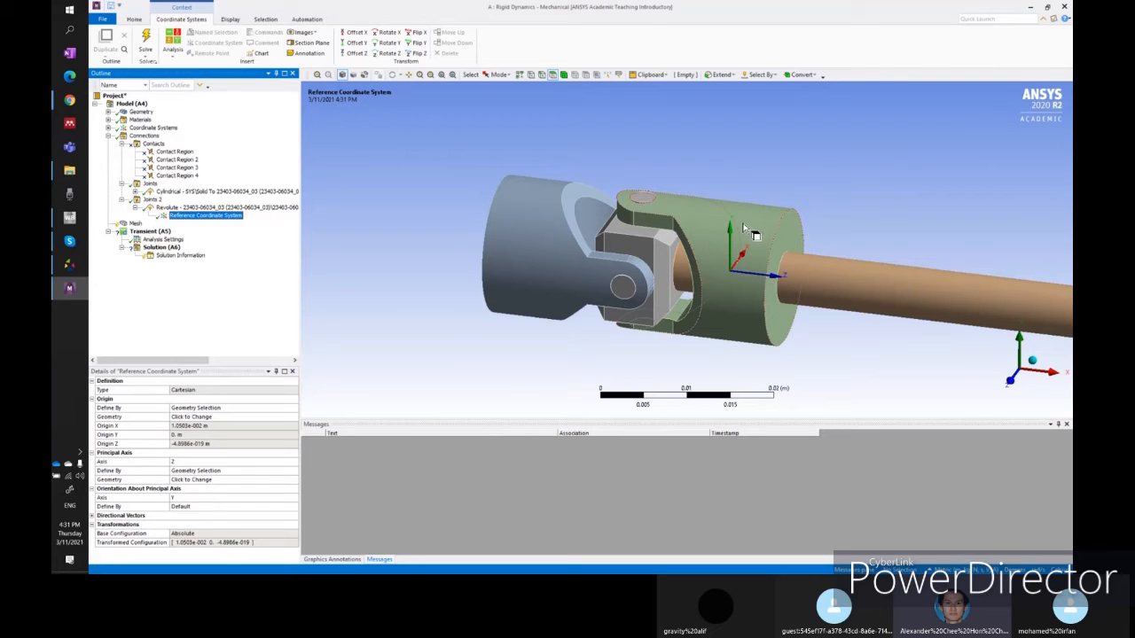
pyautogui.click(263, 462)
pyautogui.click(294, 462)
pyautogui.click(215, 478)
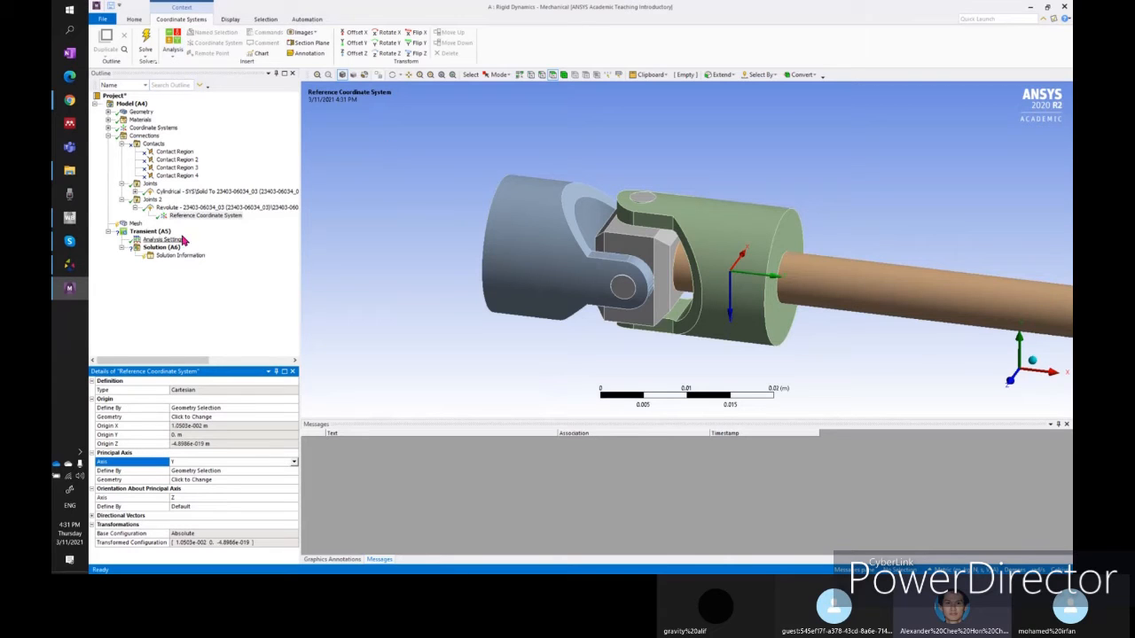
# - Check the revolute joint's motion about its reoriented axis by rotating the centre block in Configure mode
pyautogui.click(206, 217)
pyautogui.click(190, 208)
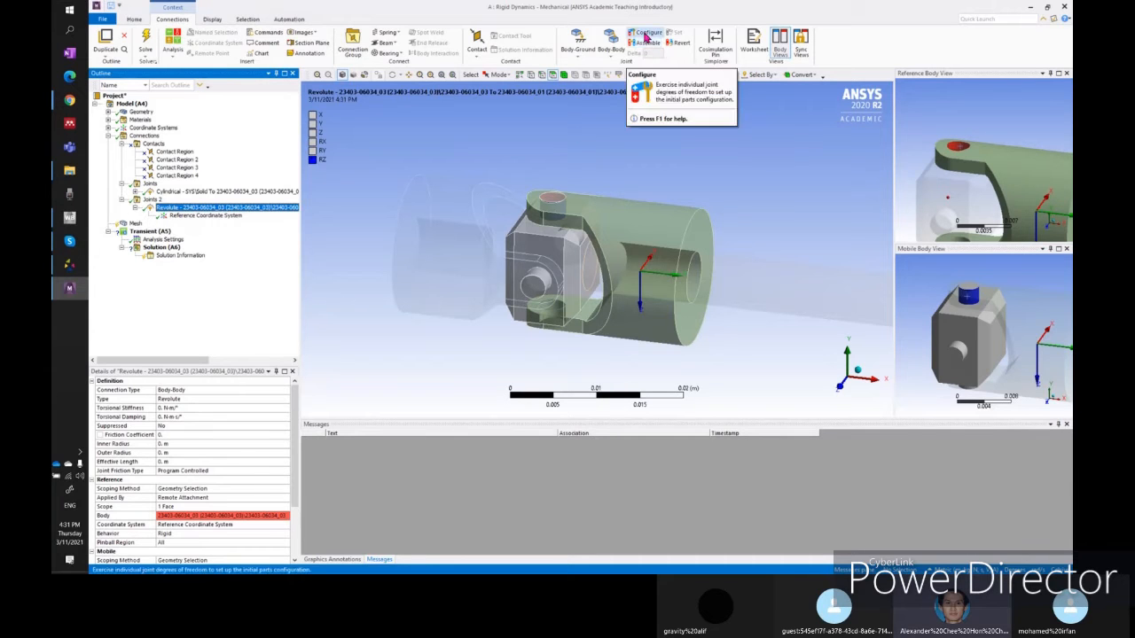
pyautogui.click(645, 34)
pyautogui.moveTo(686, 273); pyautogui.dragTo(683, 248)
pyautogui.click(237, 222)
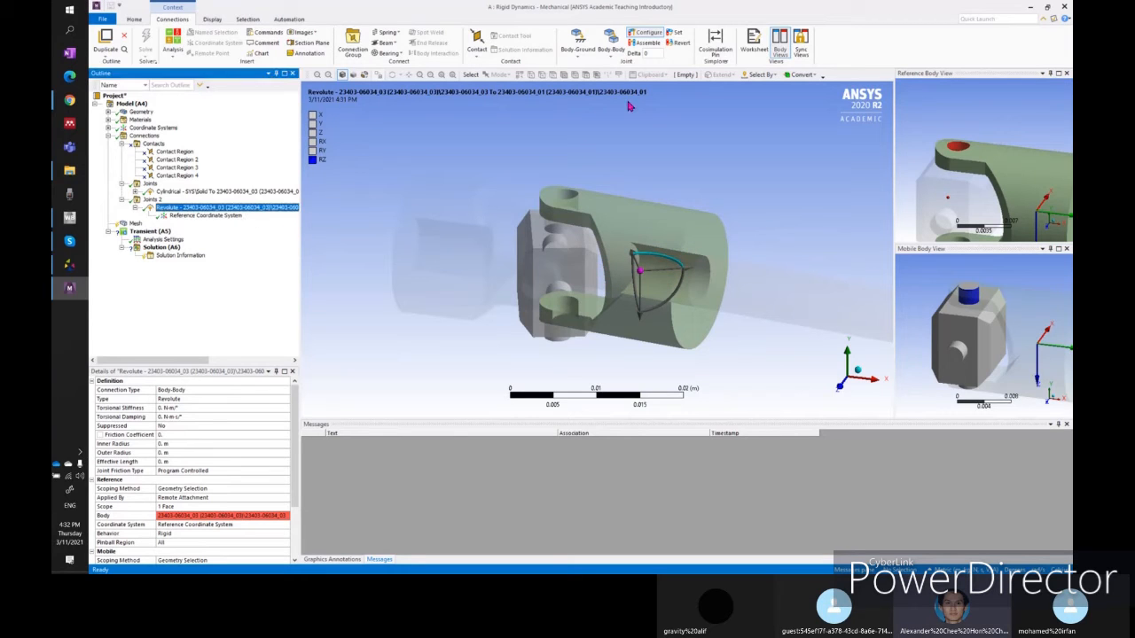
pyautogui.click(643, 33)
# - Relocate the origin of the revolute joint's reference coordinate system to the circular end face of the centre block's upper pin
pyautogui.click(224, 216)
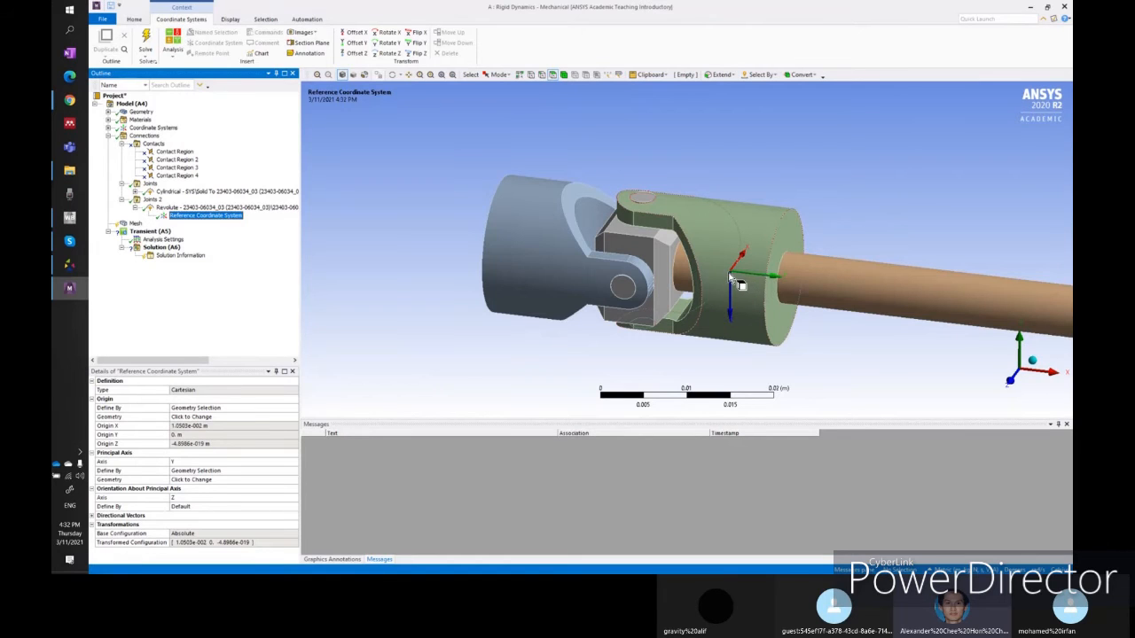
pyautogui.click(432, 307)
pyautogui.moveTo(432, 307); pyautogui.dragTo(435, 329, button='middle')
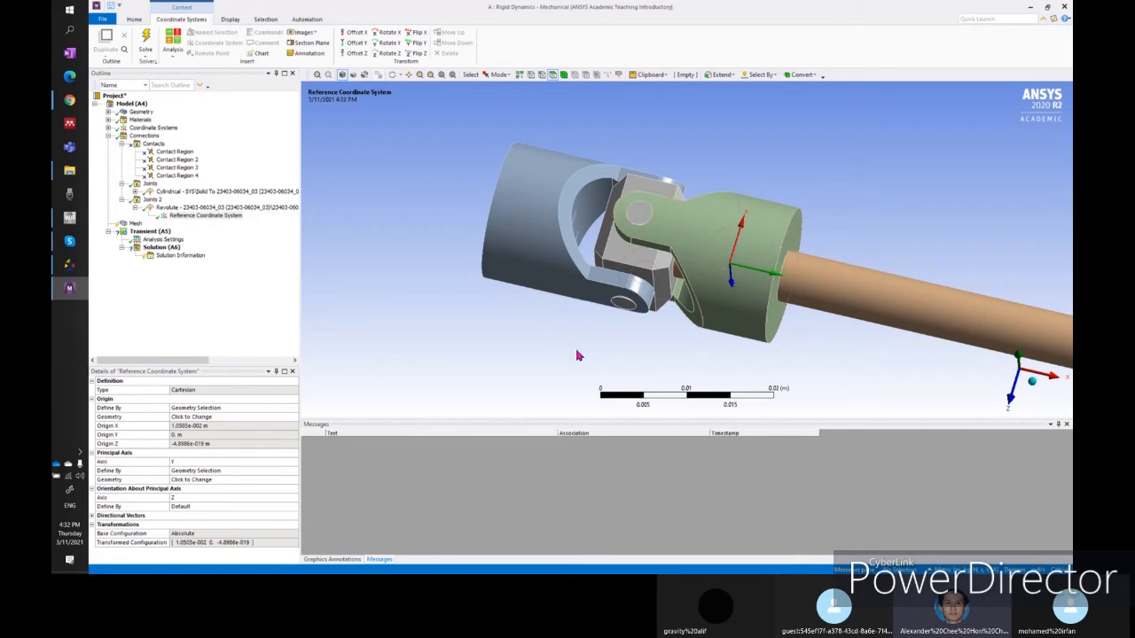
pyautogui.click(197, 418)
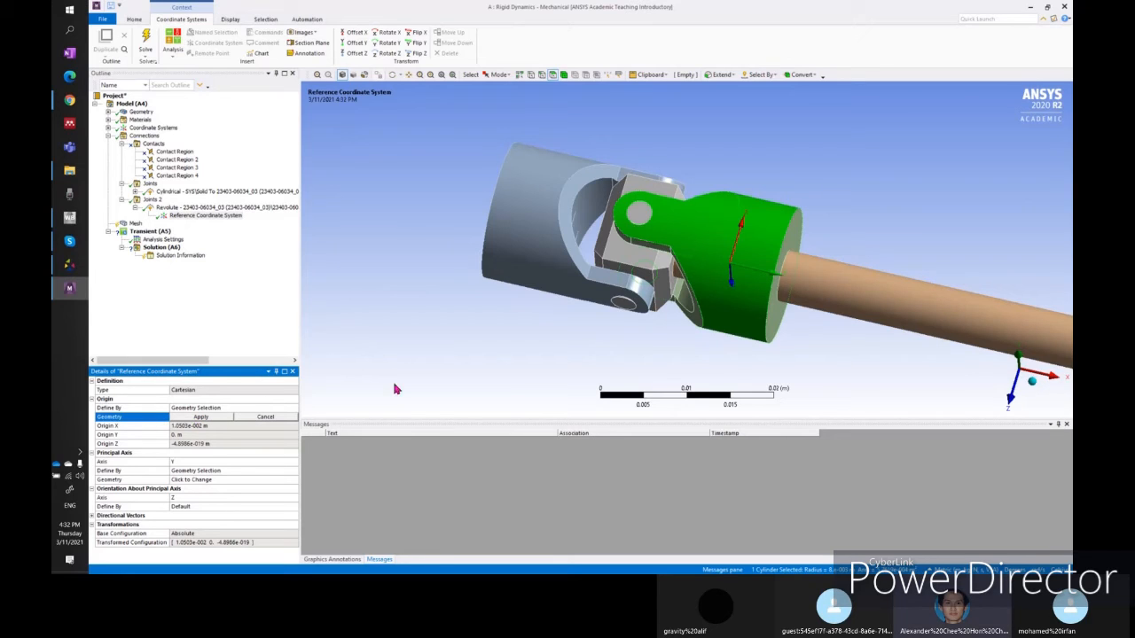
pyautogui.click(644, 215)
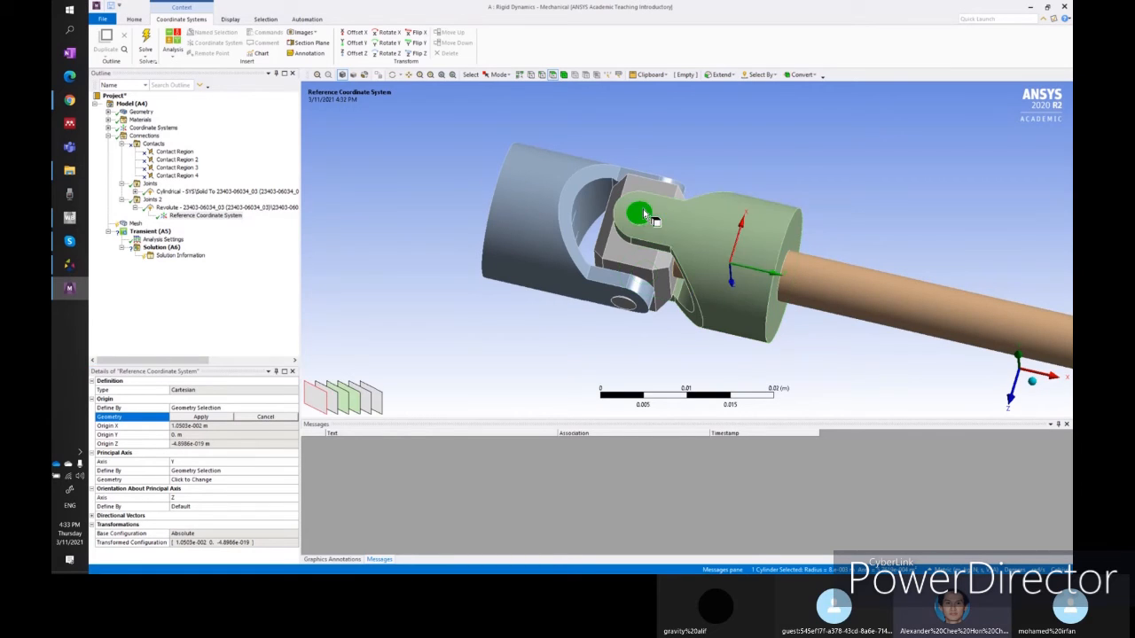
pyautogui.click(212, 420)
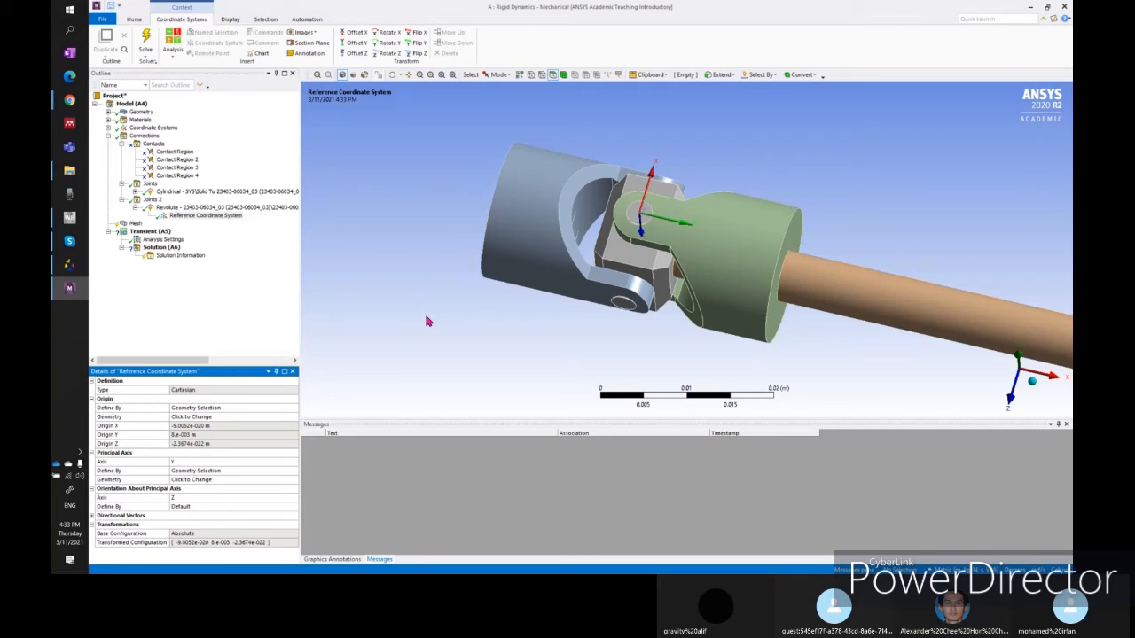
pyautogui.moveTo(452, 327); pyautogui.dragTo(450, 279, button='middle')
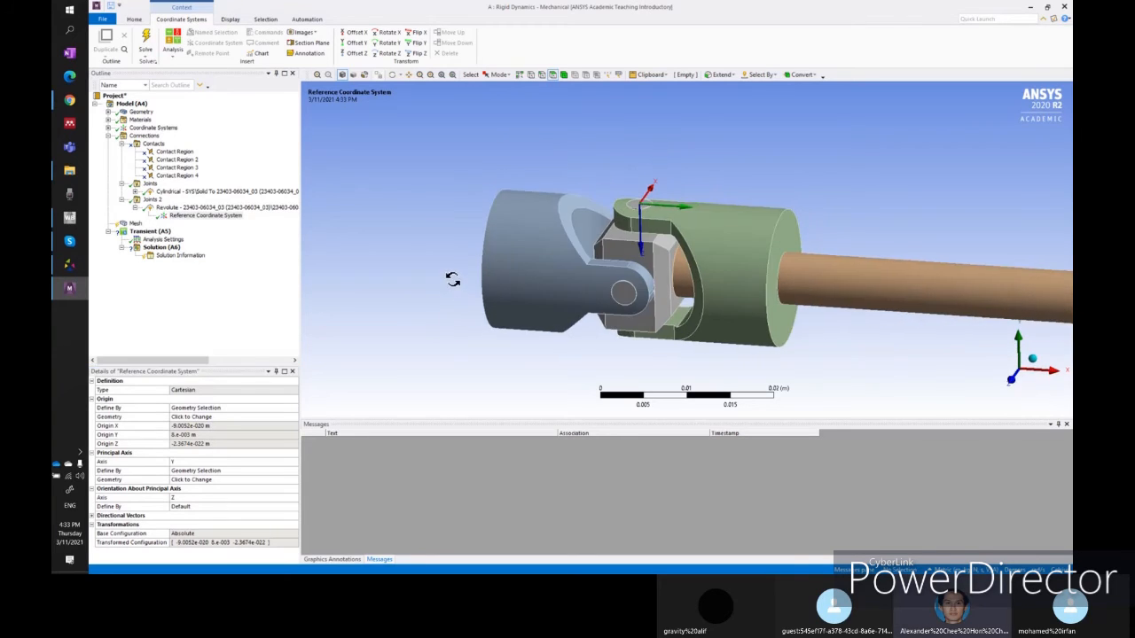
# - Rotate the revolute joint about its relocated origin with Configure and inspect the pin alignment from several angles
pyautogui.click(277, 207)
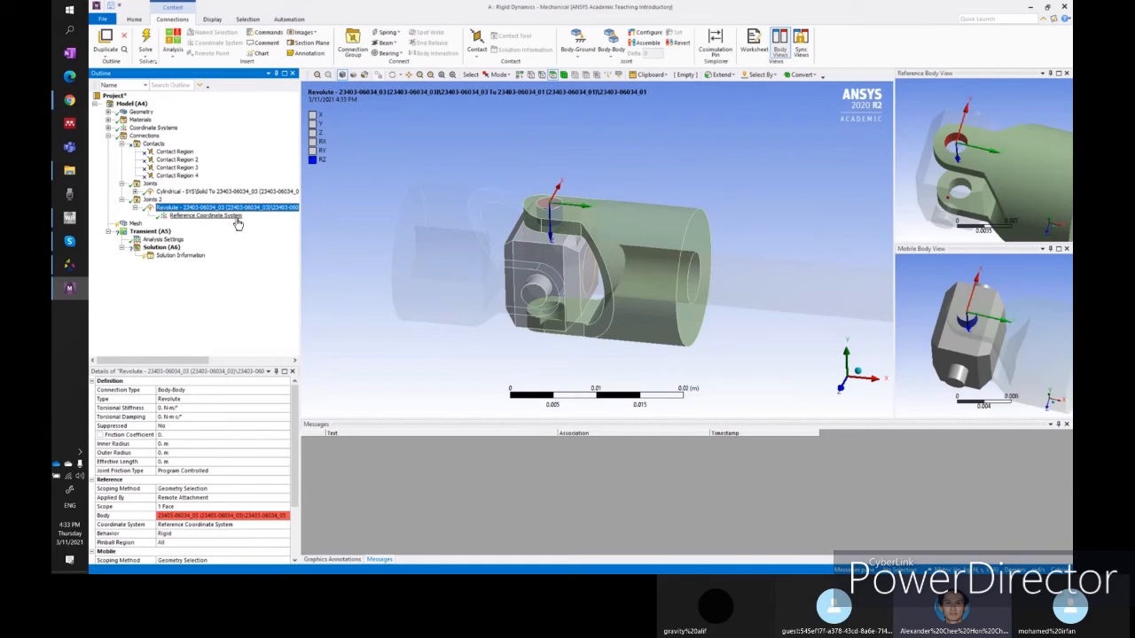
pyautogui.click(654, 35)
pyautogui.moveTo(623, 135); pyautogui.dragTo(597, 195, button='middle')
pyautogui.moveTo(591, 209); pyautogui.dragTo(568, 190)
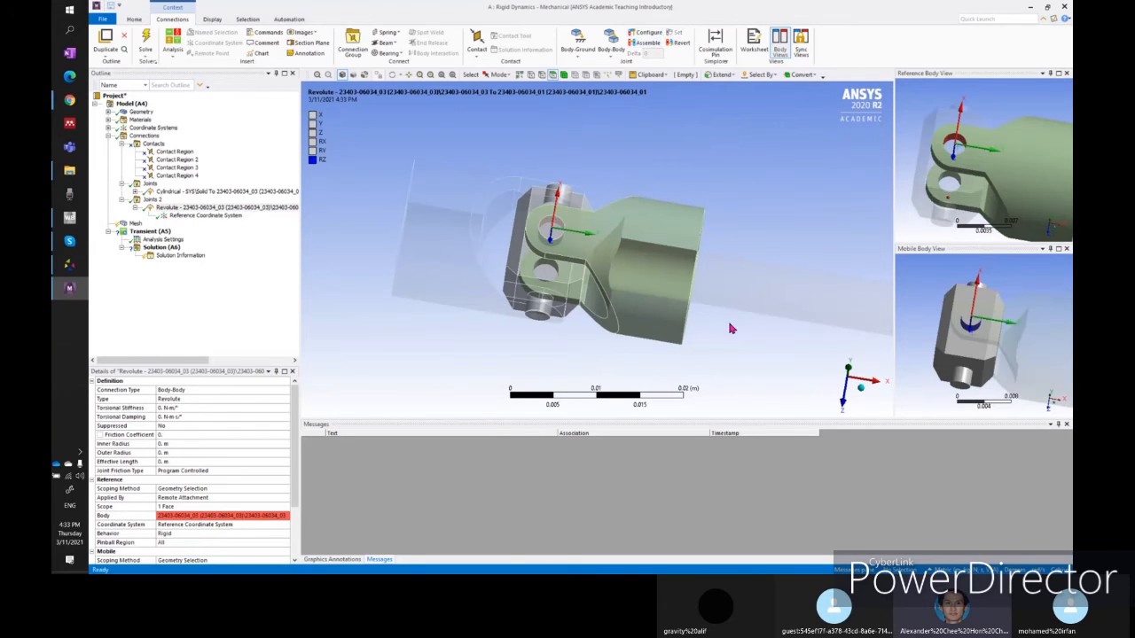
pyautogui.moveTo(733, 329); pyautogui.dragTo(753, 219, button='middle')
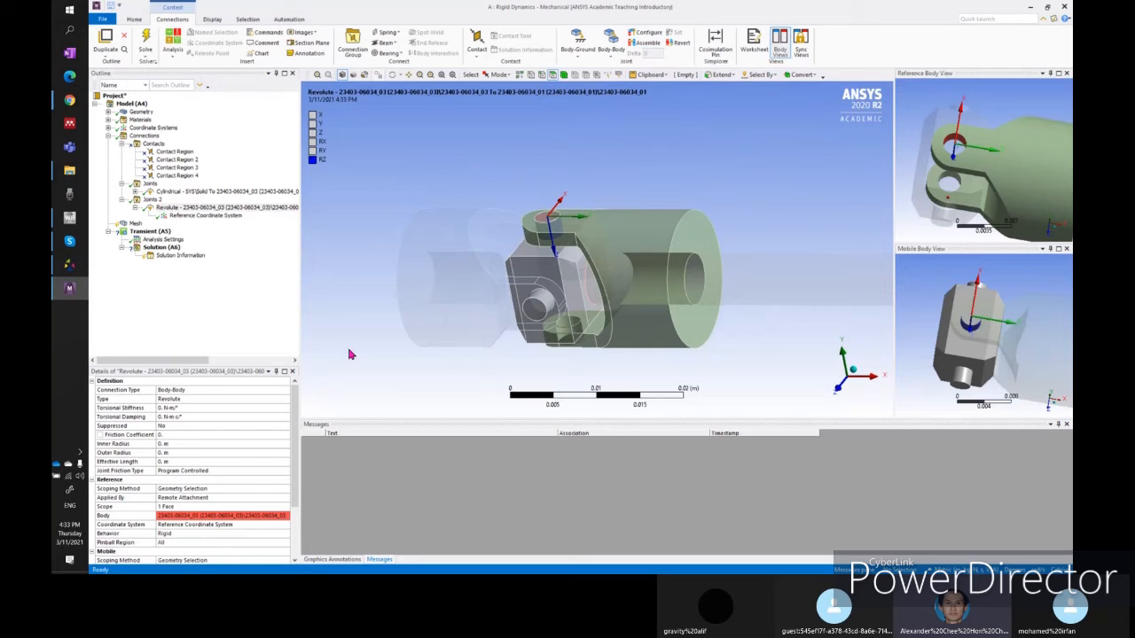
pyautogui.moveTo(827, 219); pyautogui.dragTo(319, 266, button='middle')
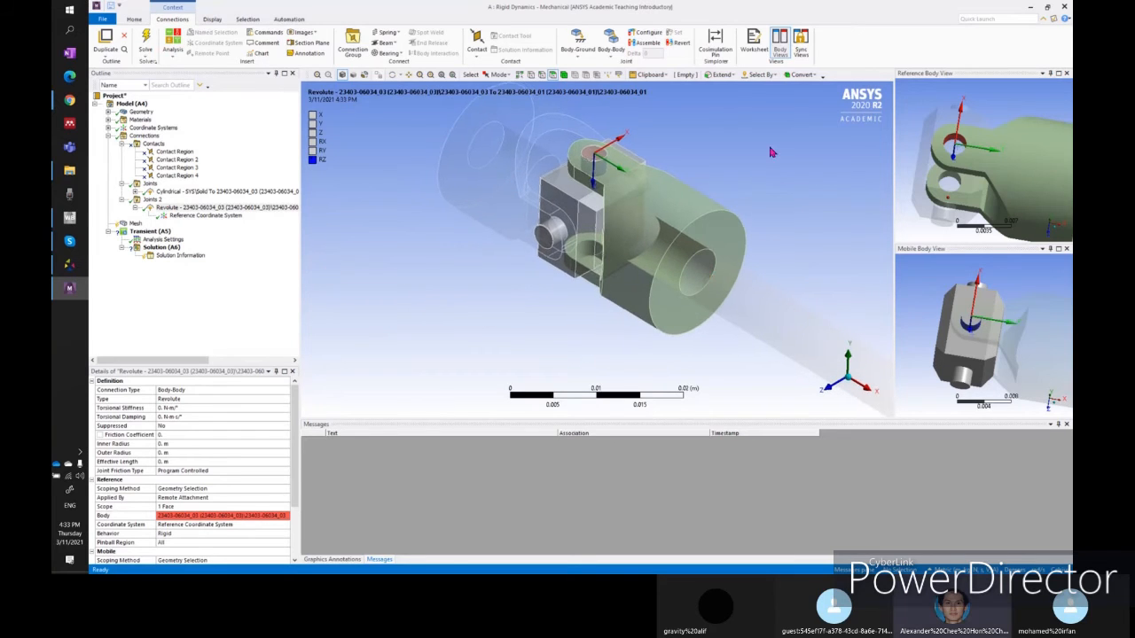
# - Check the cylindrical joint's rotation and its sliding along the shaft axis in Configure mode
pyautogui.click(151, 199)
pyautogui.keyDown('ctrl'); pyautogui.moveTo(801, 177); pyautogui.dragTo(705, 187, button='middle'); pyautogui.keyUp('ctrl')
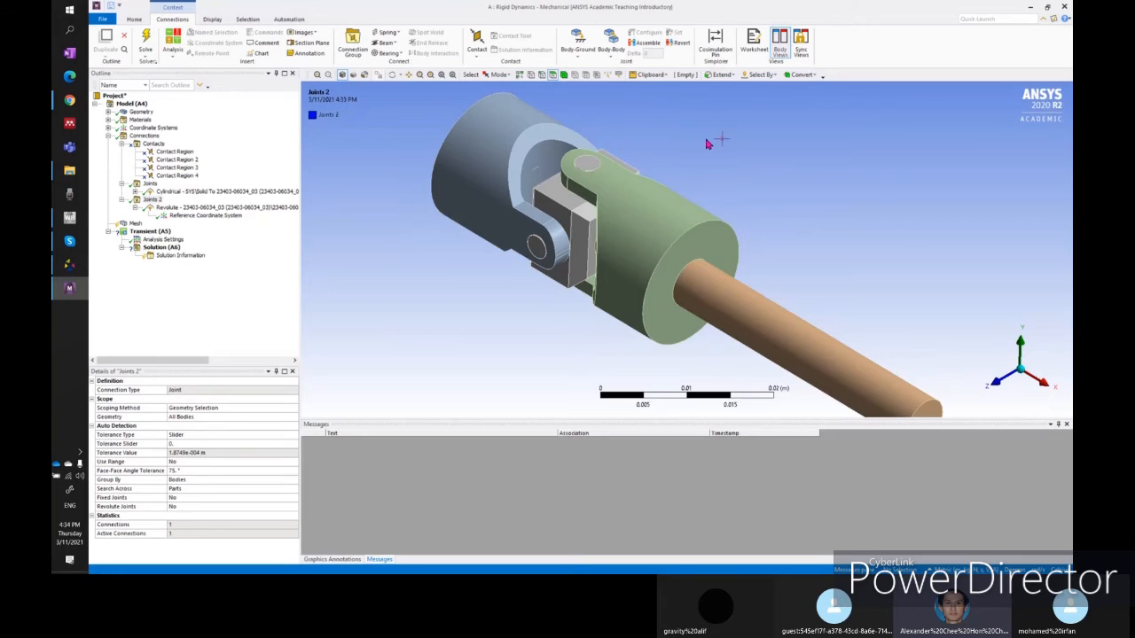
pyautogui.keyDown('ctrl'); pyautogui.moveTo(861, 230); pyautogui.dragTo(794, 203, button='middle'); pyautogui.keyUp('ctrl')
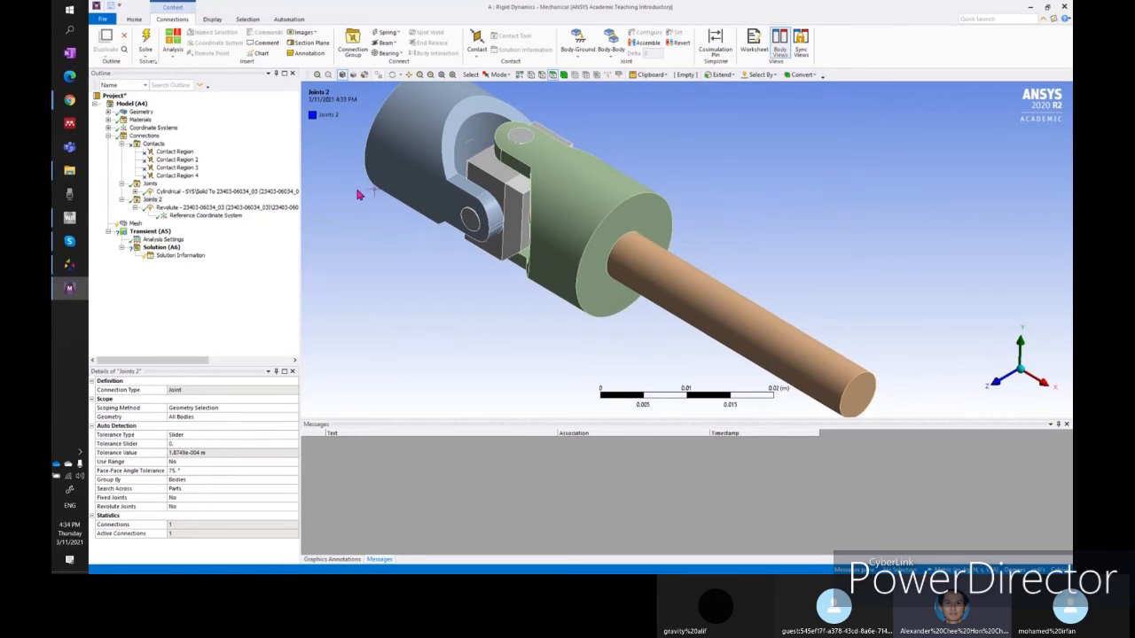
pyautogui.click(285, 192)
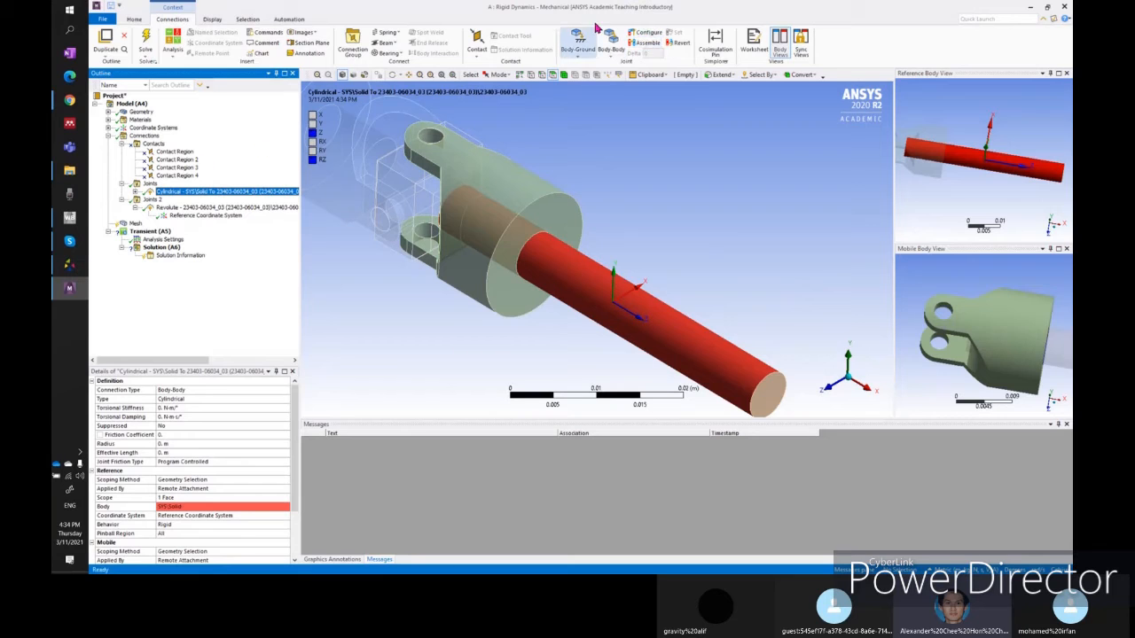
pyautogui.click(640, 36)
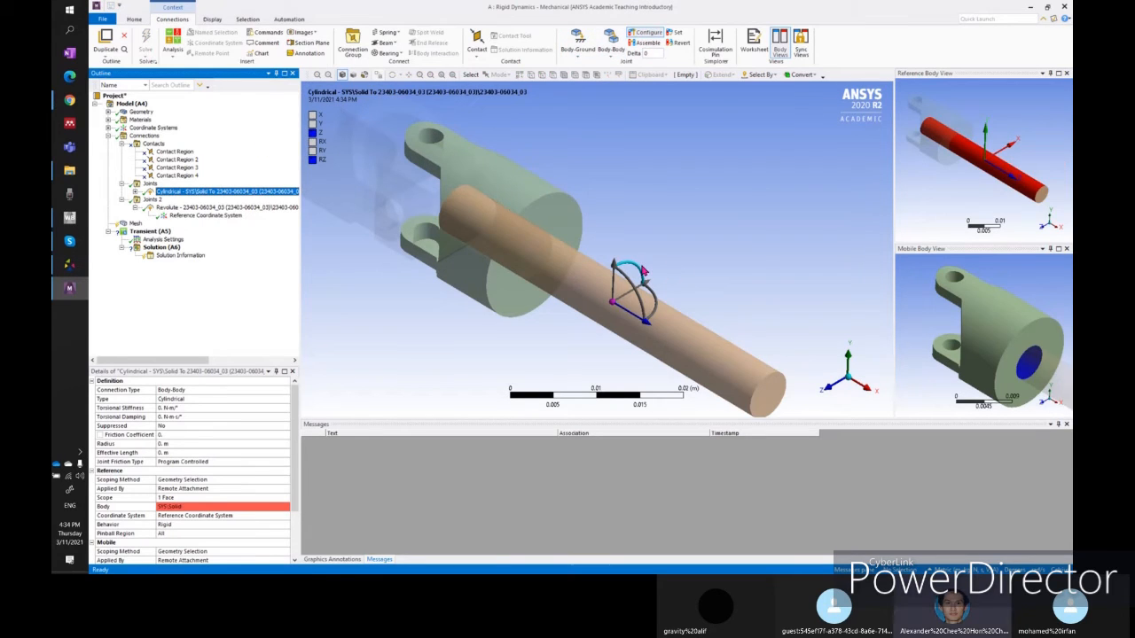
pyautogui.moveTo(637, 273)
pyautogui.mouseDown()
pyautogui.moveTo(640, 264)
pyautogui.moveTo(621, 282)
pyautogui.moveTo(647, 297)
pyautogui.moveTo(639, 282)
pyautogui.moveTo(627, 293)
pyautogui.mouseUp()
pyautogui.click(643, 33)
pyautogui.click(644, 33)
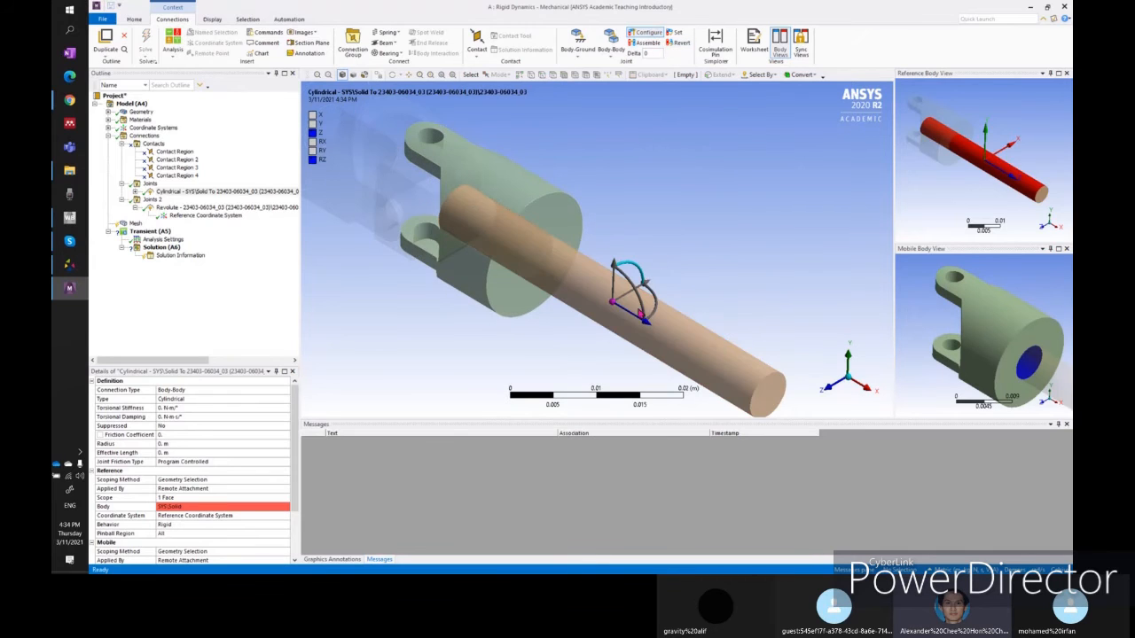
pyautogui.moveTo(645, 323); pyautogui.dragTo(612, 297)
pyautogui.click(648, 33)
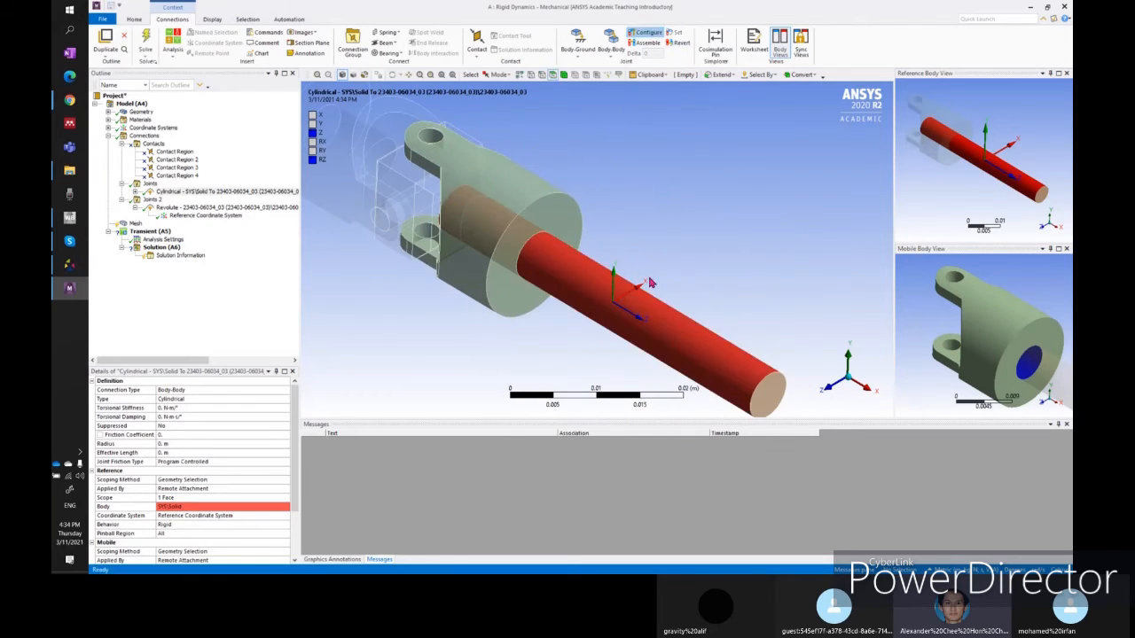
# - Examine the cylindrical joint and the existing revolute joint on the assembly from several angles
pyautogui.moveTo(519, 217); pyautogui.dragTo(673, 329, button='middle')
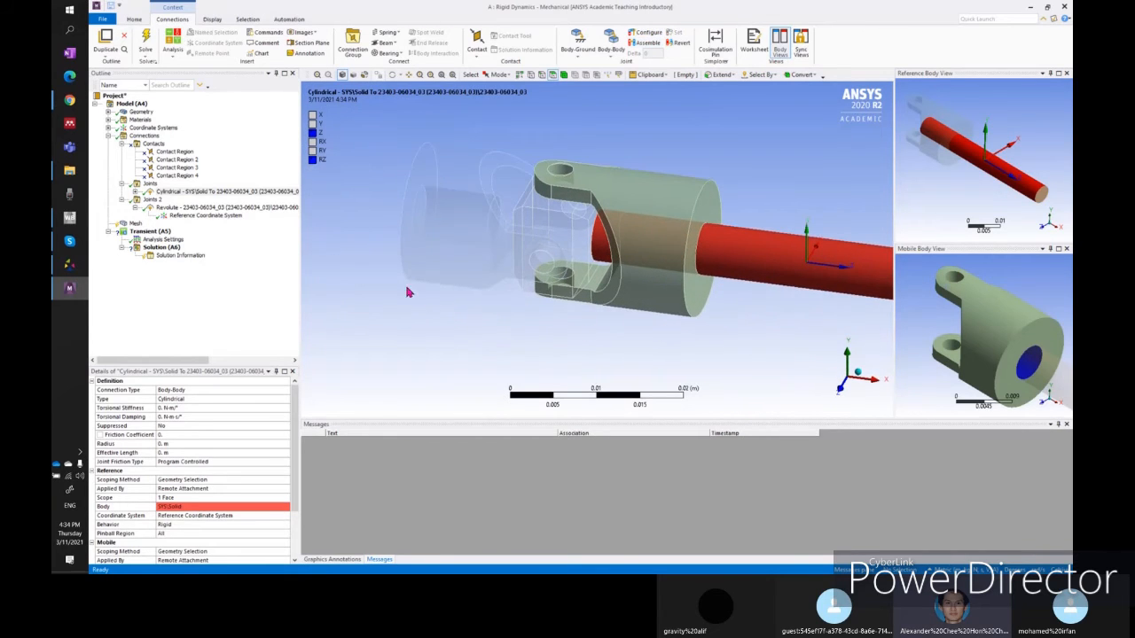
pyautogui.moveTo(408, 293); pyautogui.dragTo(594, 332, button='middle')
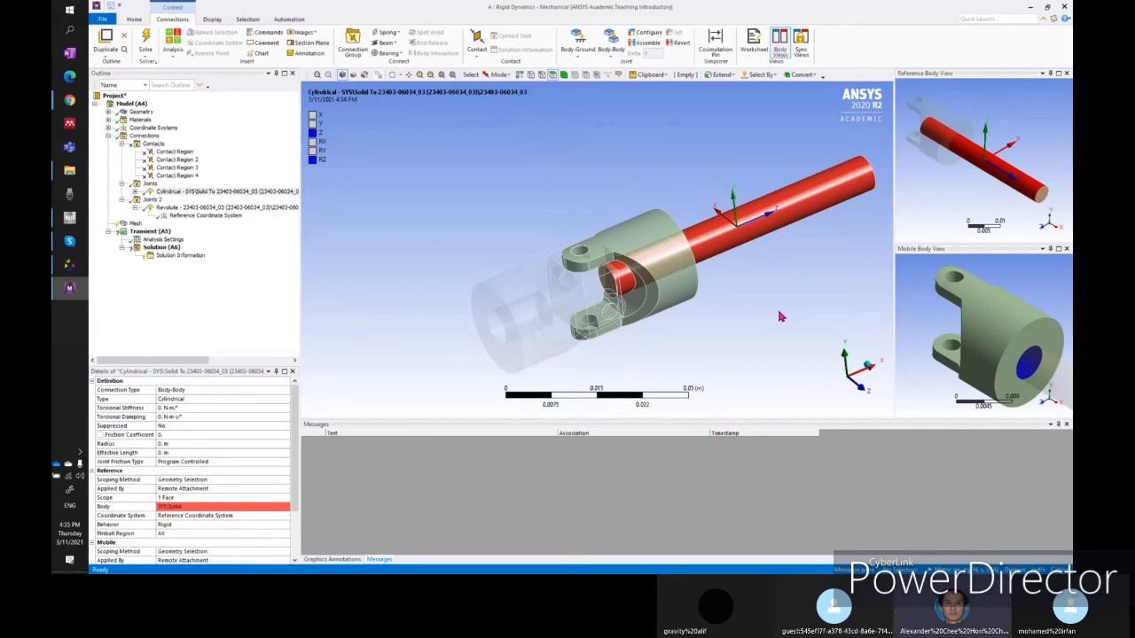
pyautogui.moveTo(822, 317); pyautogui.dragTo(712, 331, button='middle')
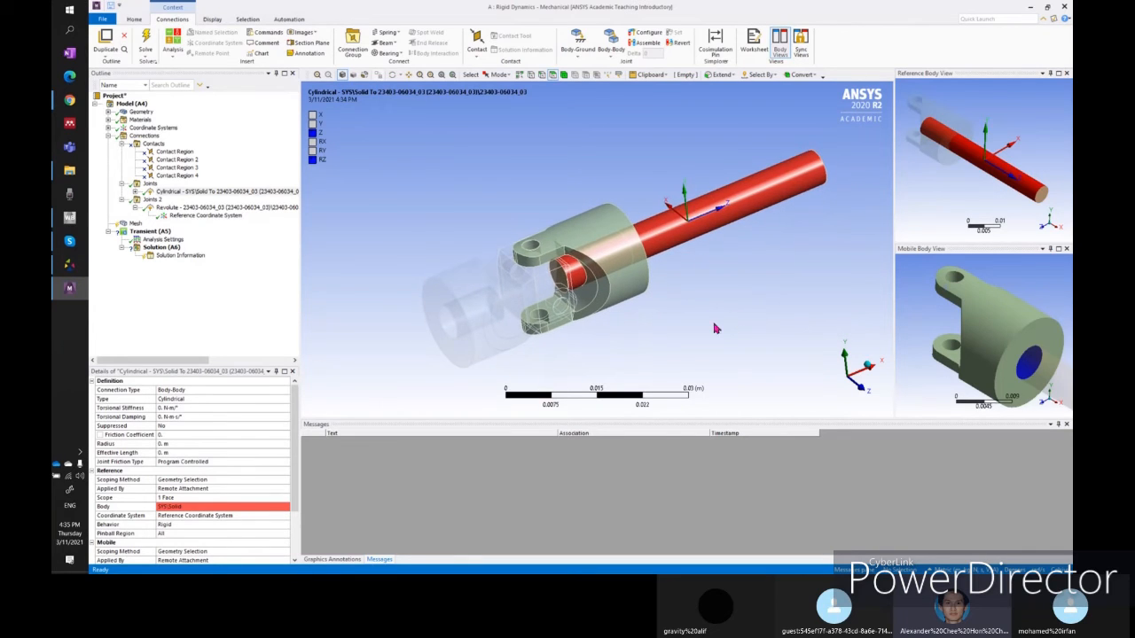
pyautogui.click(224, 208)
pyautogui.click(135, 207)
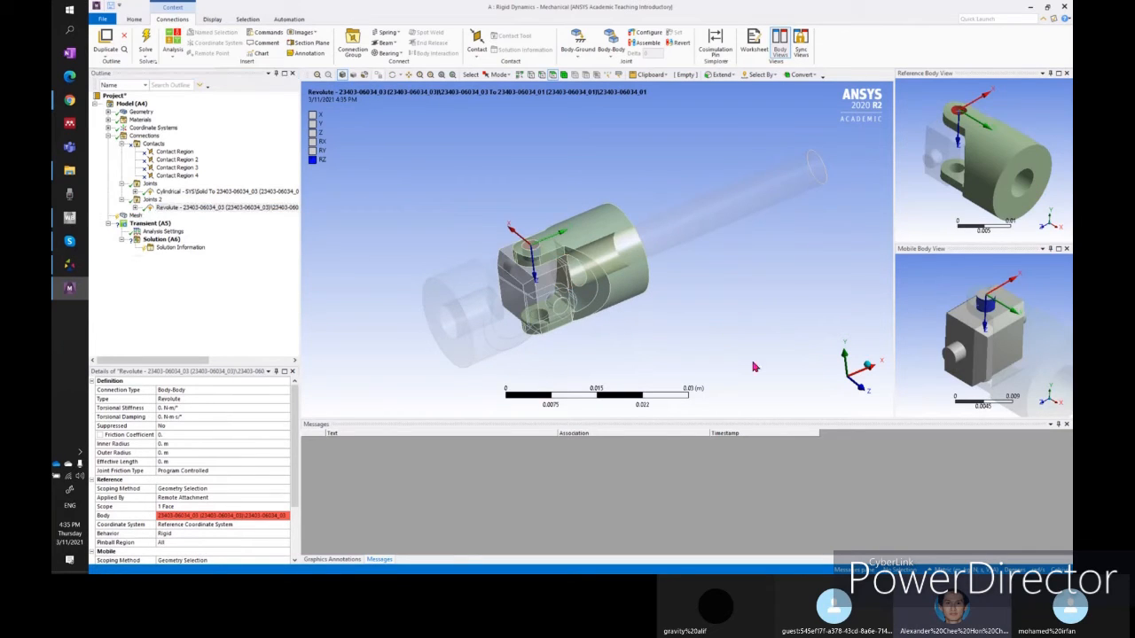
pyautogui.moveTo(673, 313)
pyautogui.mouseDown(button='middle')
pyautogui.moveTo(684, 299)
pyautogui.moveTo(665, 301)
pyautogui.mouseUp(button='middle')
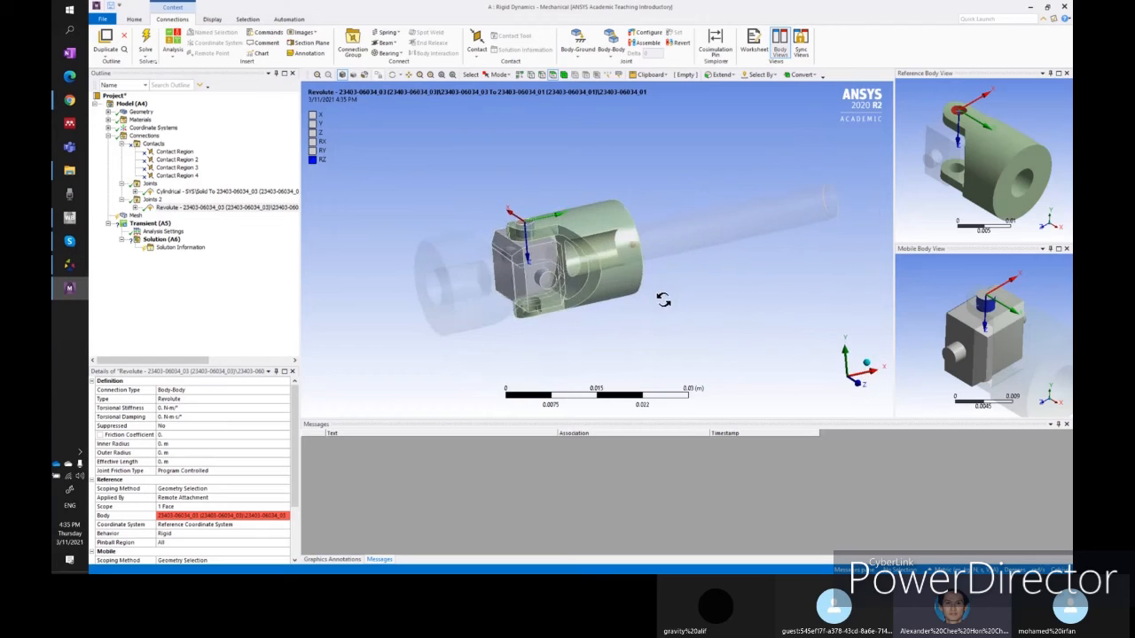
pyautogui.moveTo(495, 317); pyautogui.dragTo(478, 337, button='middle')
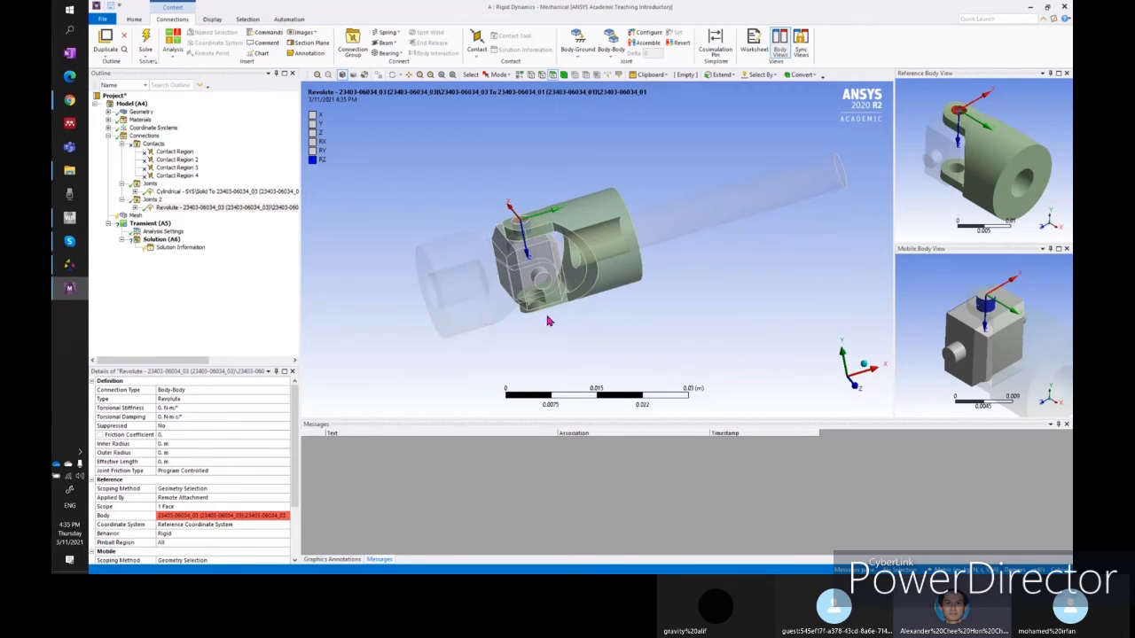
pyautogui.moveTo(727, 308); pyautogui.dragTo(627, 226, button='middle')
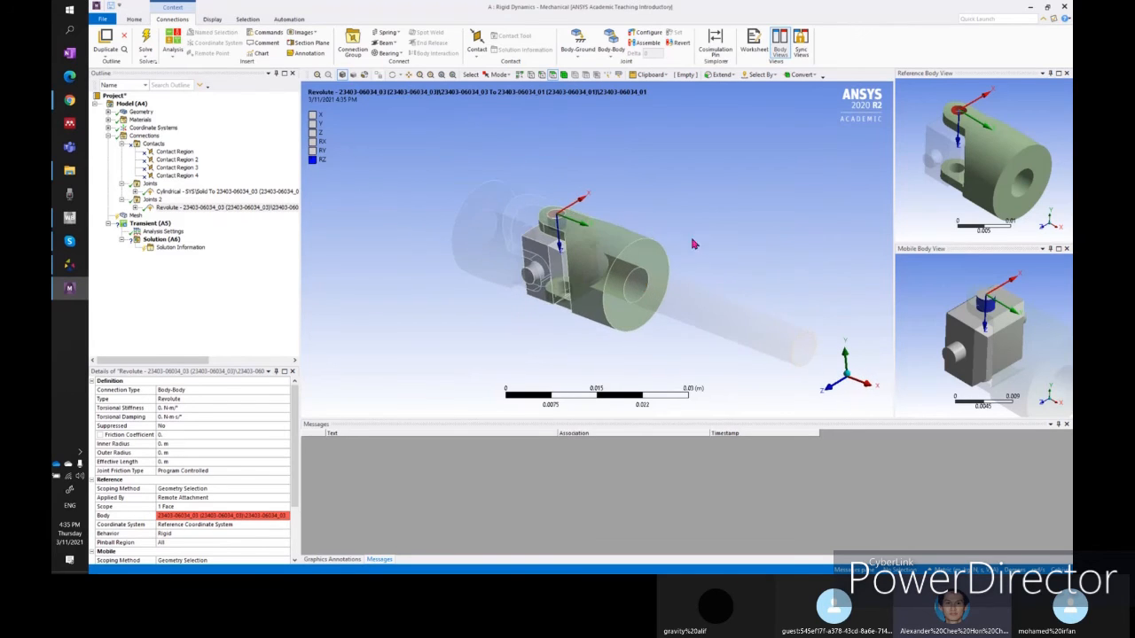
# - Add a Body-Body revolute joint and scope its reference to the hole face in the green yoke's lower arm
pyautogui.click(611, 44)
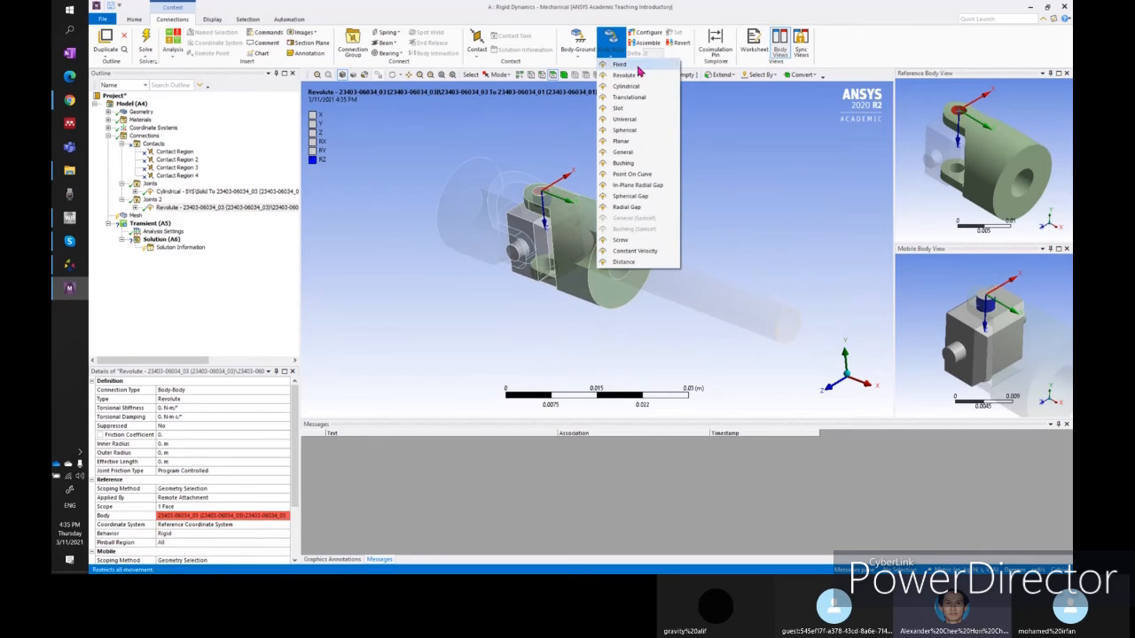
pyautogui.click(628, 74)
pyautogui.click(550, 257)
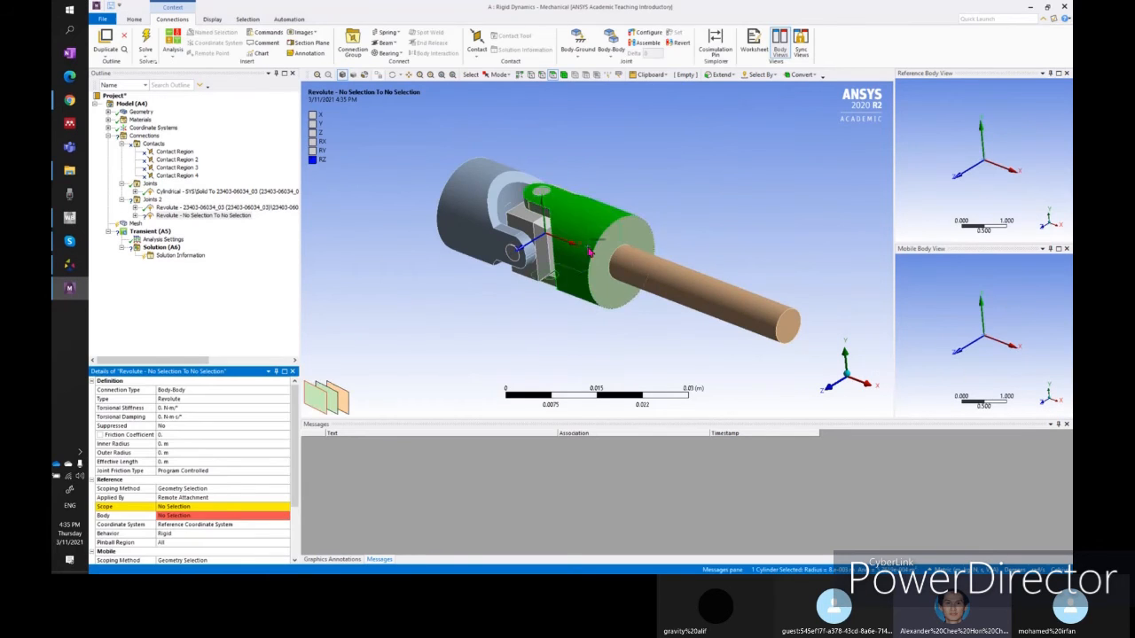
pyautogui.click(184, 507)
pyautogui.click(187, 508)
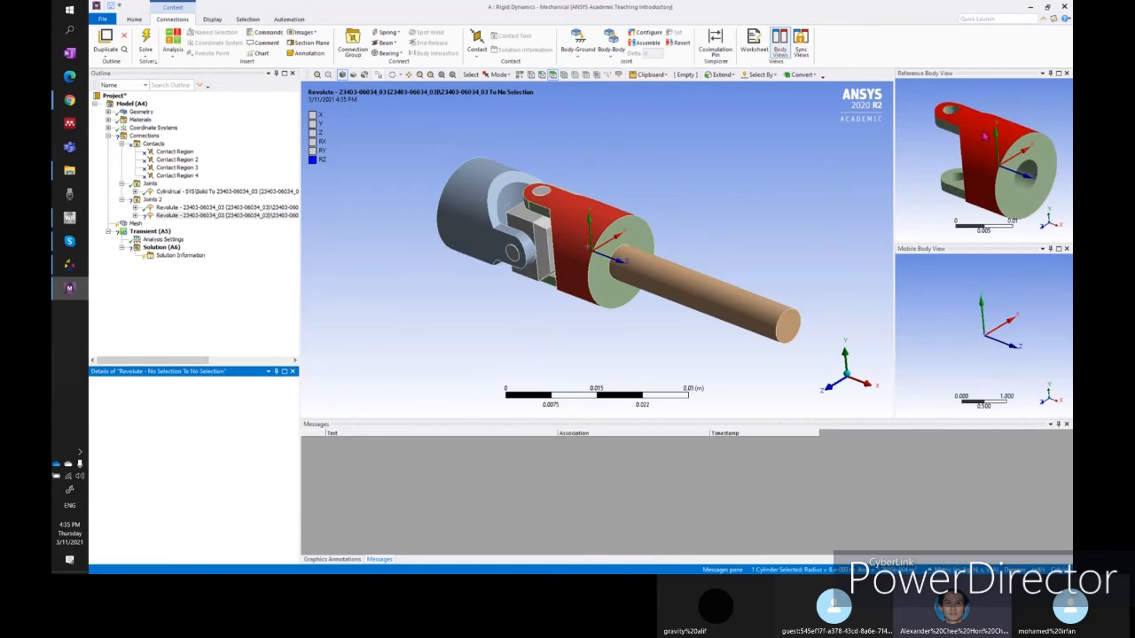
pyautogui.click(962, 228)
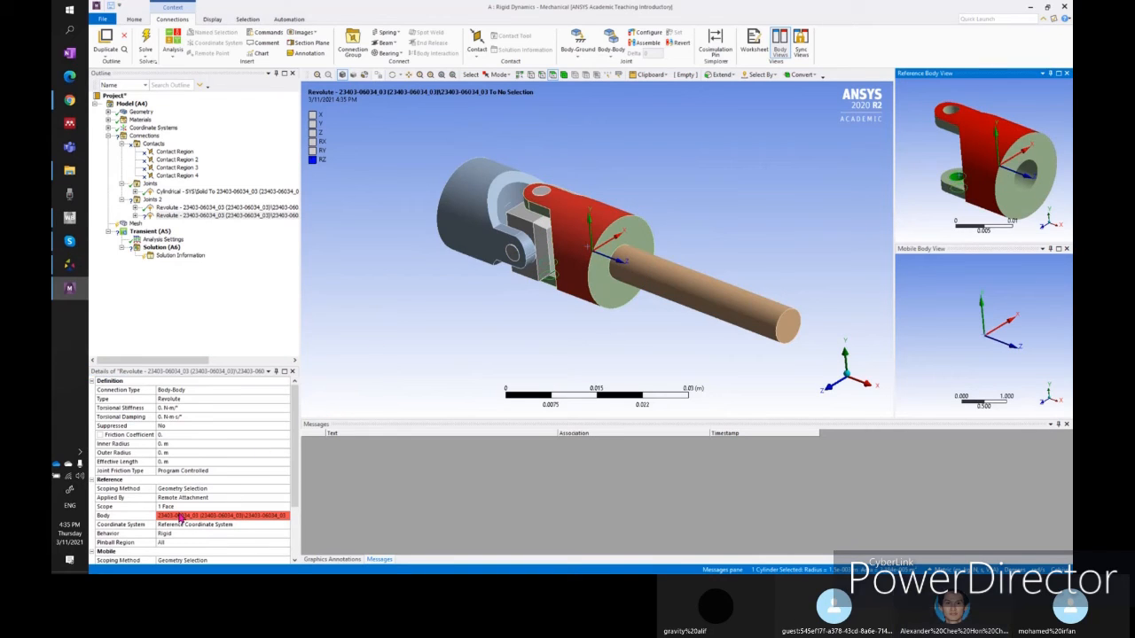
pyautogui.click(179, 507)
pyautogui.click(182, 506)
# - Scope the mobile side of the new revolute joint to the cylindrical face of the centre block's lower pin
pyautogui.click(546, 274)
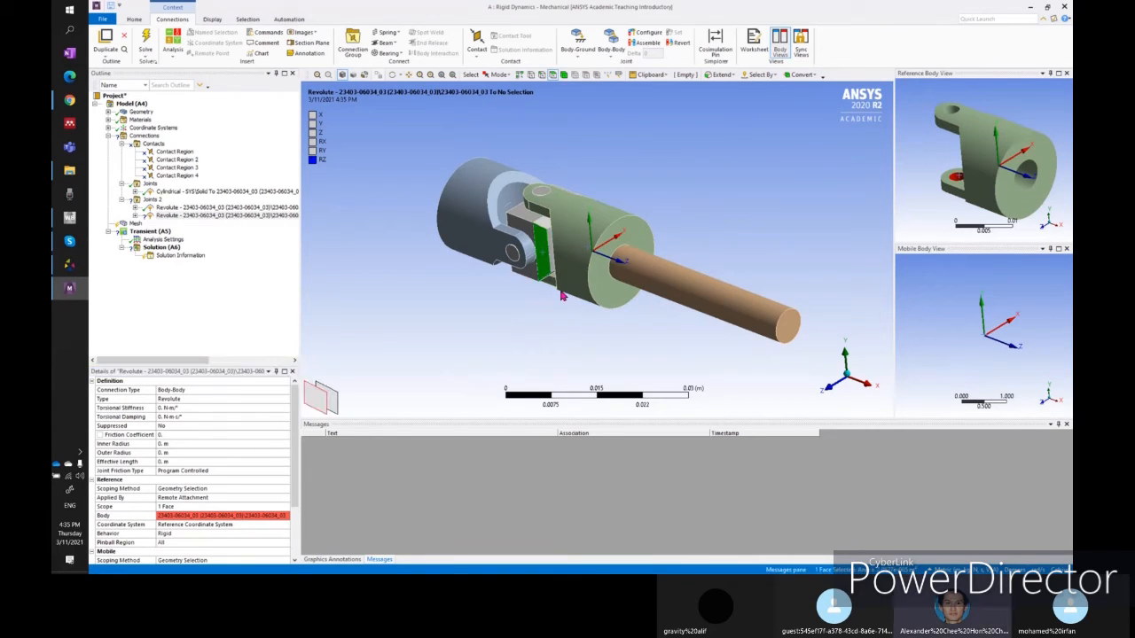
pyautogui.scroll(-3, 202, 511)
pyautogui.click(183, 508)
pyautogui.click(182, 508)
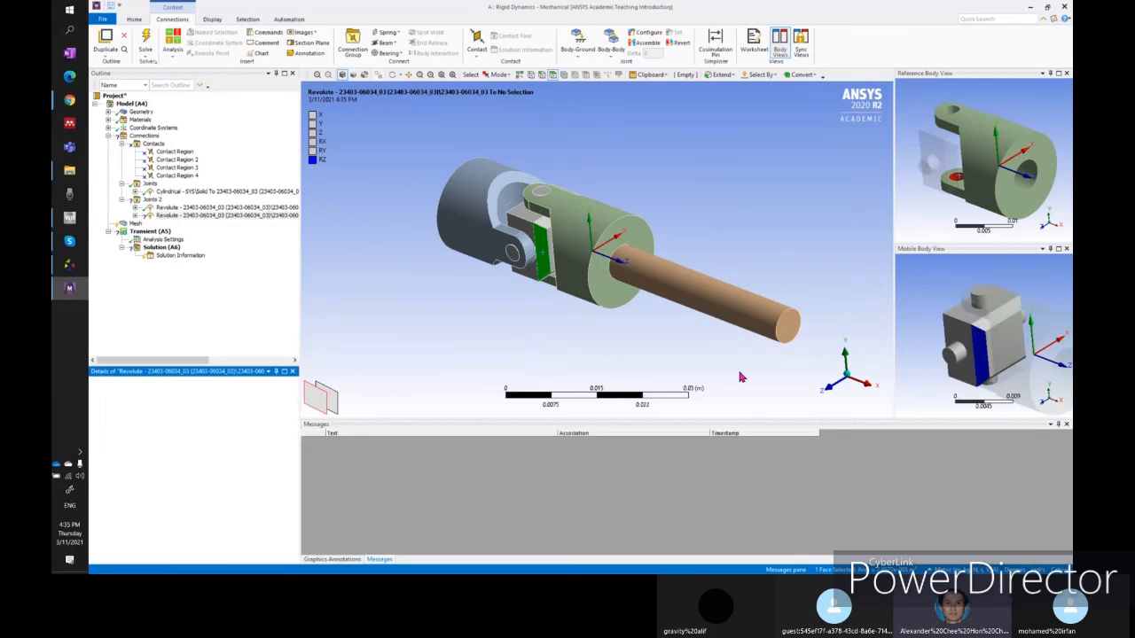
pyautogui.moveTo(983, 369); pyautogui.dragTo(993, 300, button='middle')
pyautogui.click(974, 341)
pyautogui.scroll(-3, 203, 493)
pyautogui.click(181, 507)
pyautogui.click(181, 507)
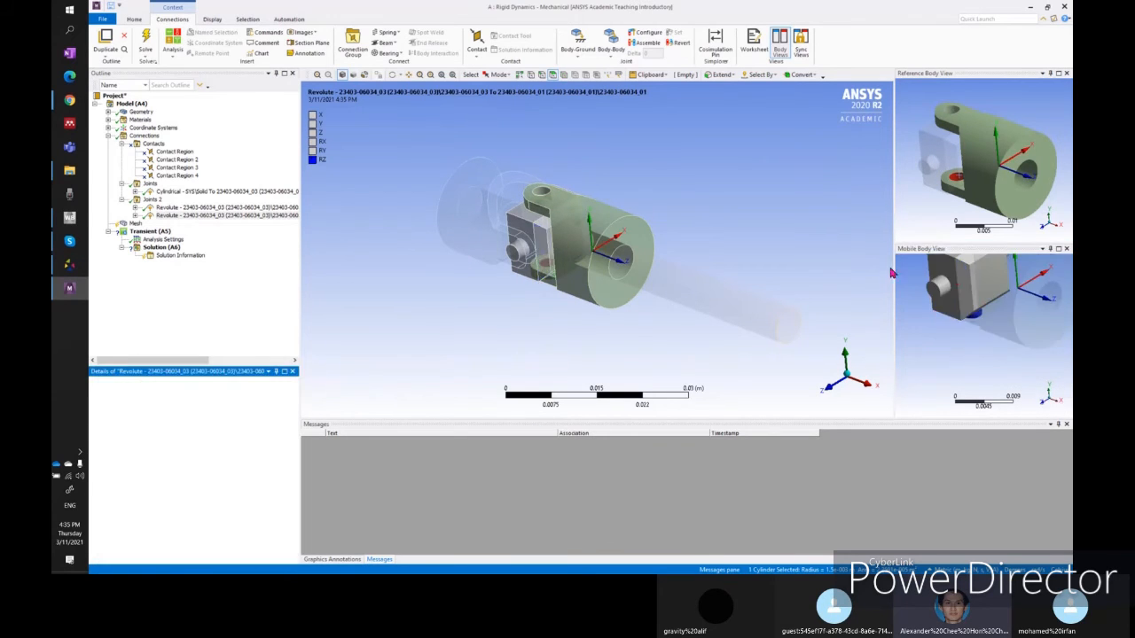
# - Relocate the origin of the lower revolute joint's reference coordinate system to the circular end face of the centre block's lower pin
pyautogui.click(645, 32)
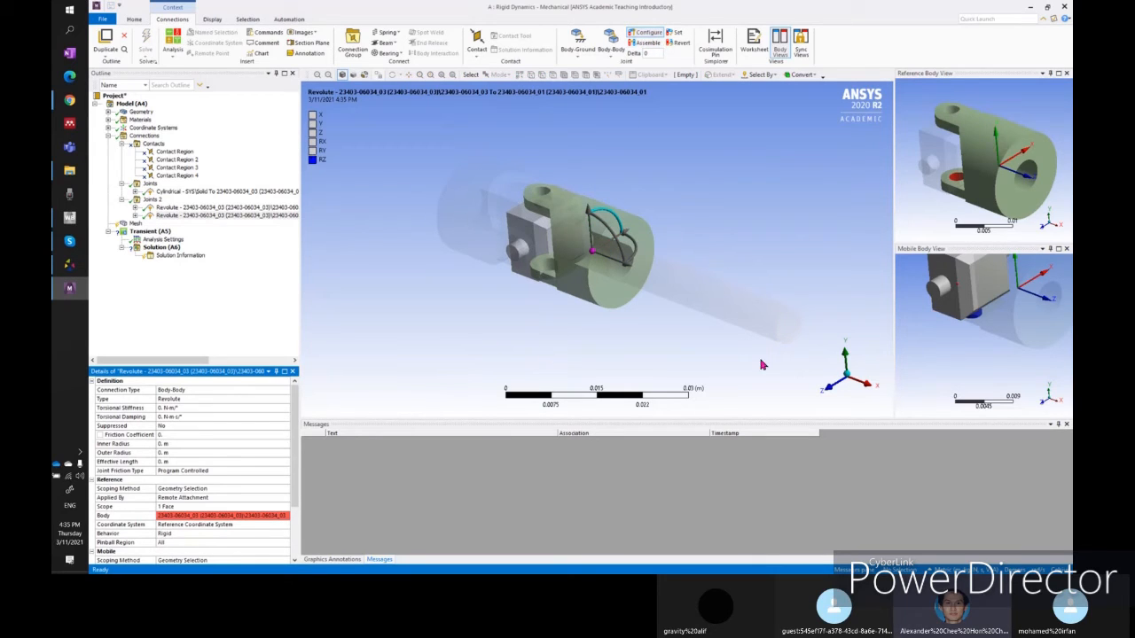
pyautogui.moveTo(570, 314); pyautogui.dragTo(598, 329, button='middle')
pyautogui.click(135, 215)
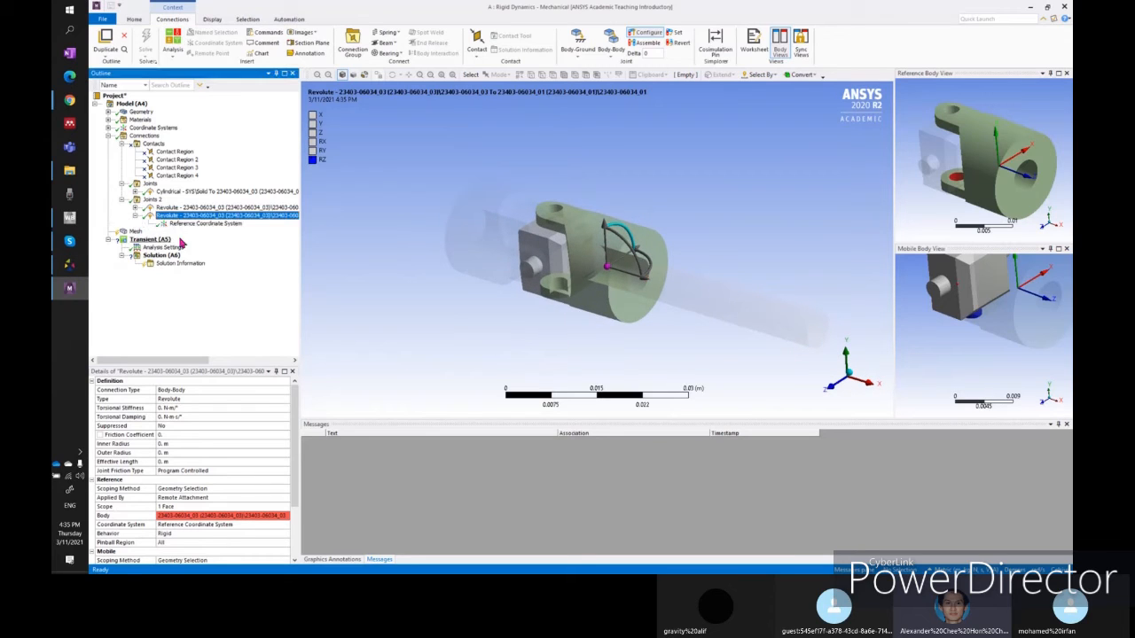
pyautogui.click(203, 224)
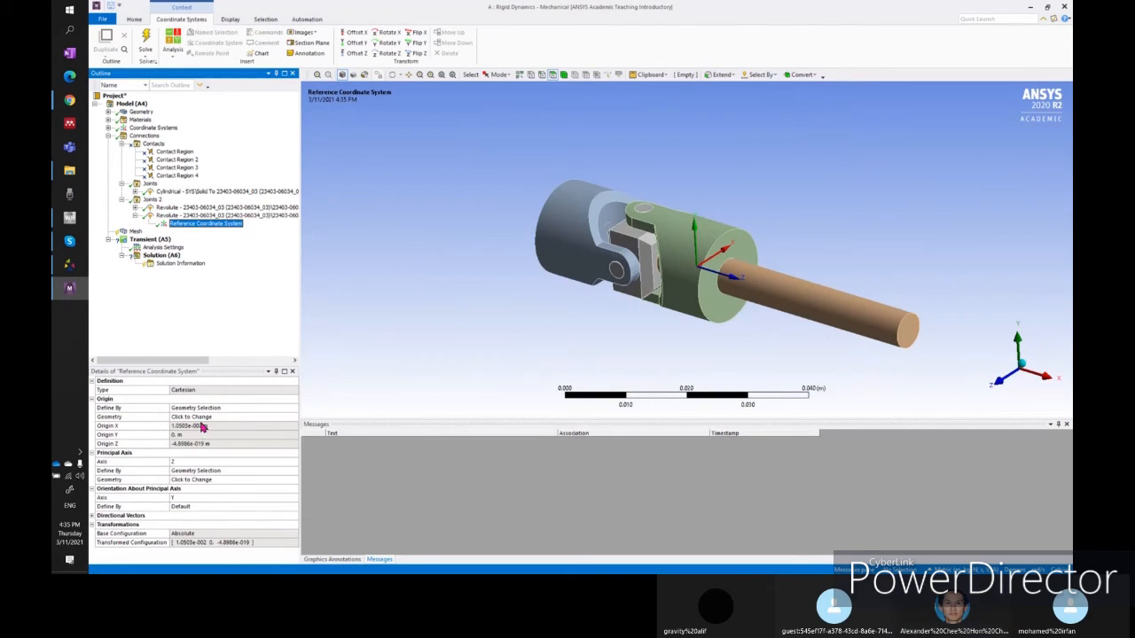
pyautogui.click(203, 418)
pyautogui.moveTo(614, 357); pyautogui.dragTo(633, 298, button='middle')
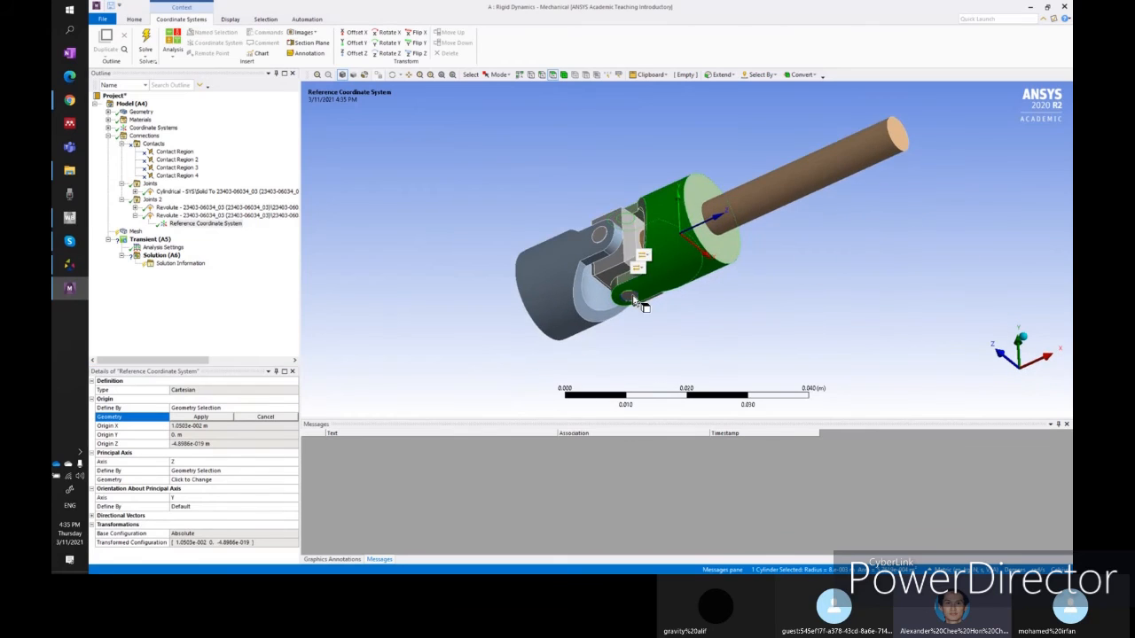
pyautogui.click(633, 298)
pyautogui.click(201, 417)
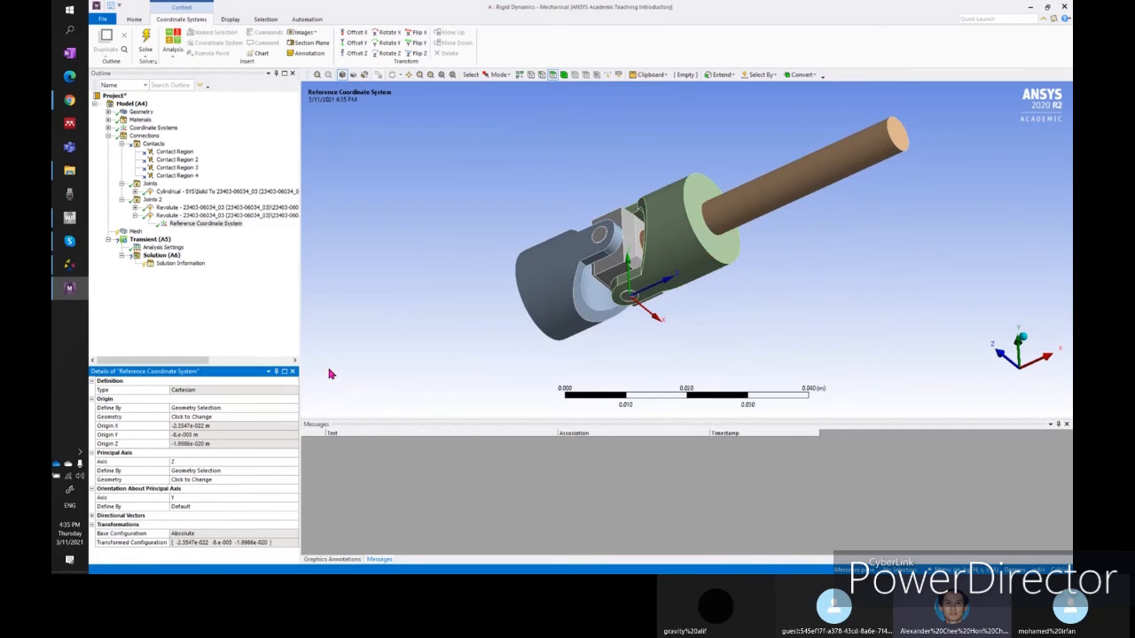
# - Set the principal axis of the lower revolute joint's reference coordinate system to Y
pyautogui.moveTo(608, 284); pyautogui.dragTo(728, 325, button='middle')
pyautogui.click(232, 462)
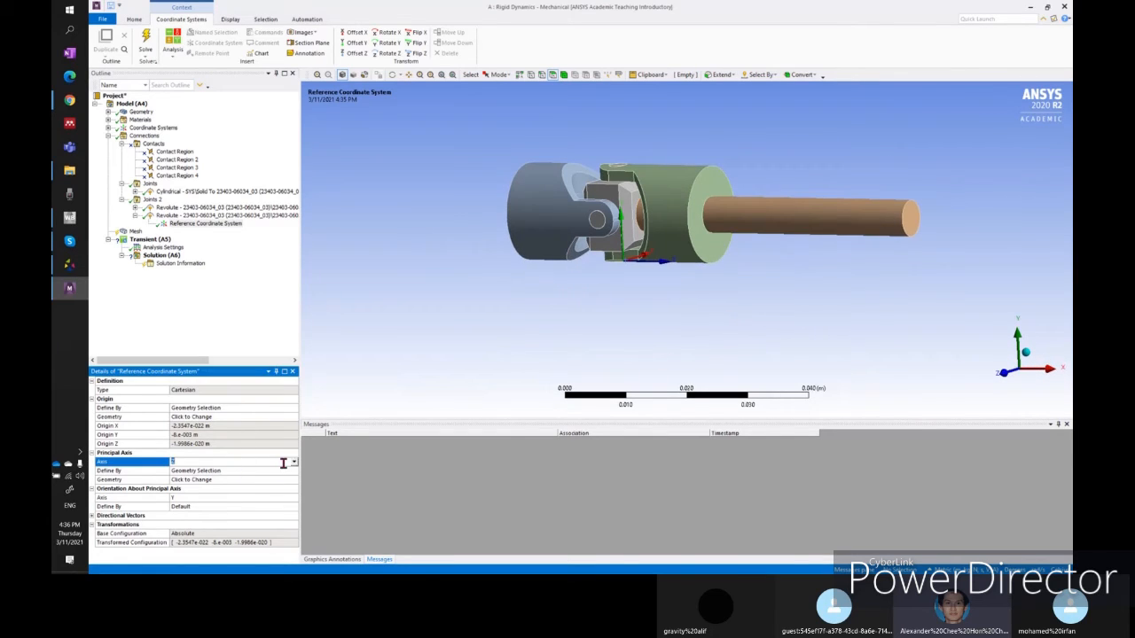
pyautogui.click(293, 468)
pyautogui.click(236, 480)
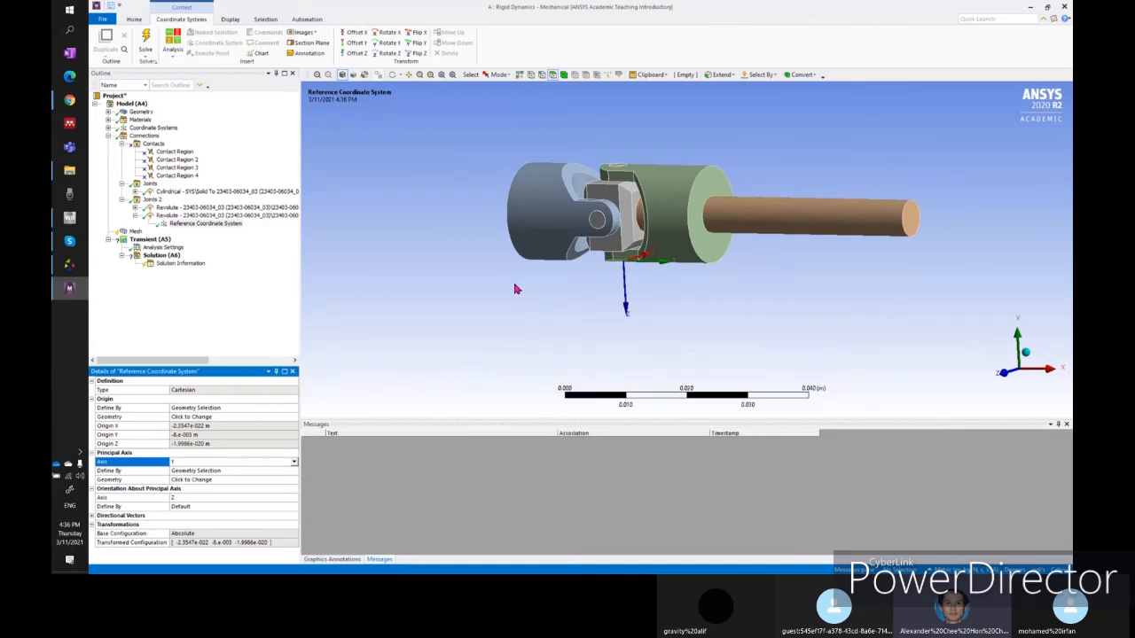
# - Check the lower revolute joint's motion by rotating the centre block in Configure mode
pyautogui.click(221, 215)
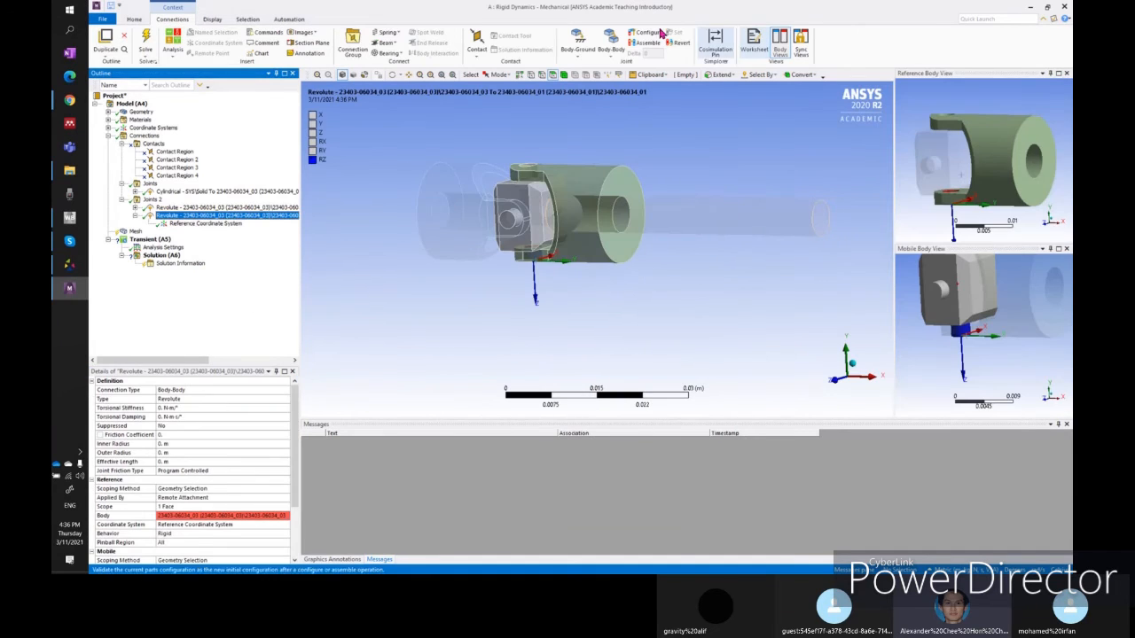
pyautogui.moveTo(578, 262); pyautogui.dragTo(549, 270)
pyautogui.click(645, 35)
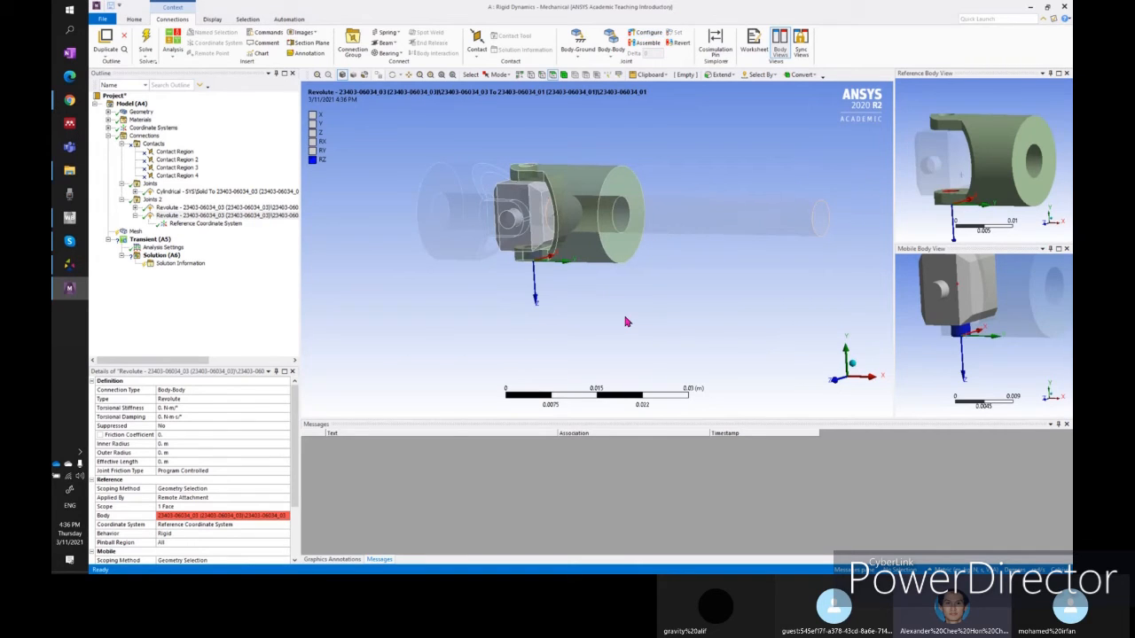
pyautogui.moveTo(689, 223); pyautogui.dragTo(743, 221, button='middle')
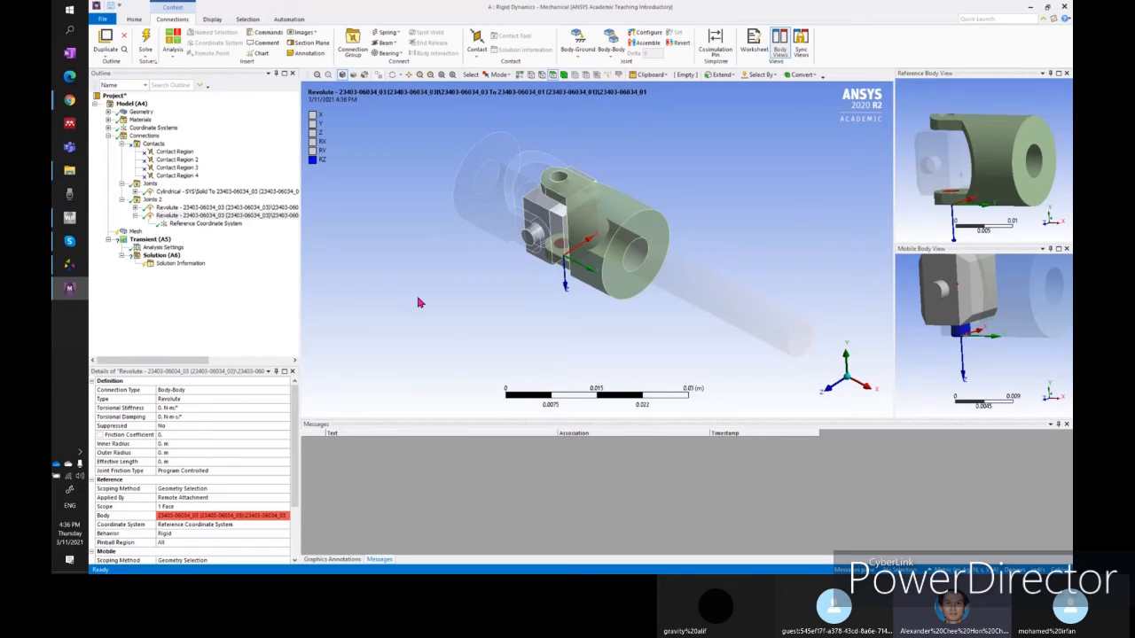
# - Add another Body-Body revolute joint and scope its reference to the pin hole face in the blue yoke's near arm
pyautogui.click(611, 55)
pyautogui.click(612, 78)
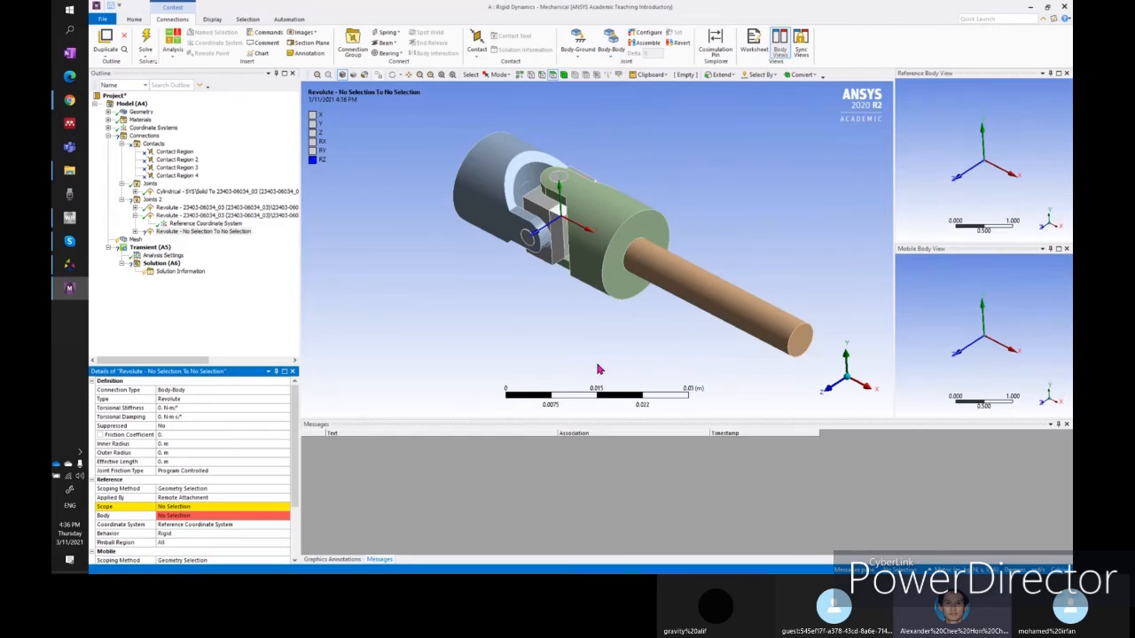
pyautogui.click(485, 200)
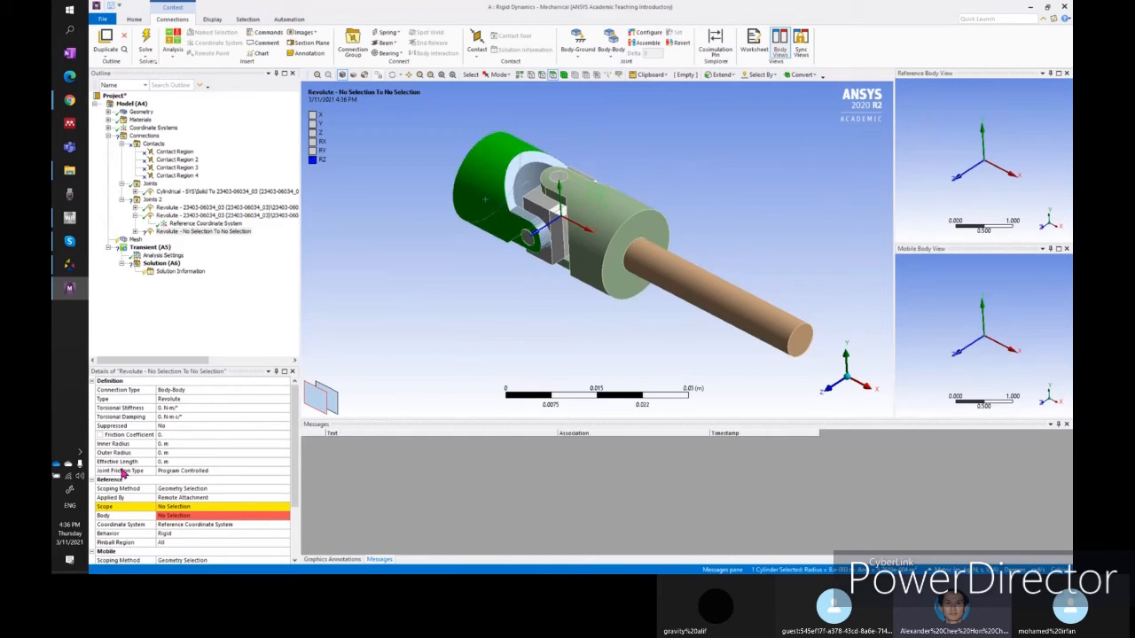
pyautogui.click(181, 508)
pyautogui.click(177, 508)
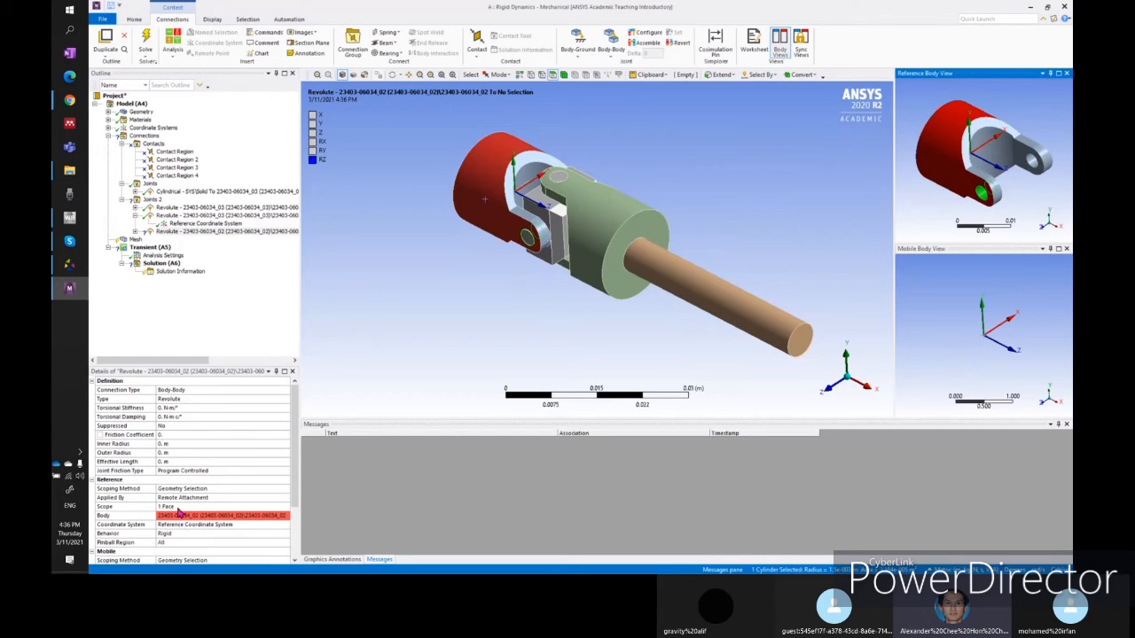
pyautogui.click(189, 500)
pyautogui.click(183, 506)
pyautogui.click(178, 507)
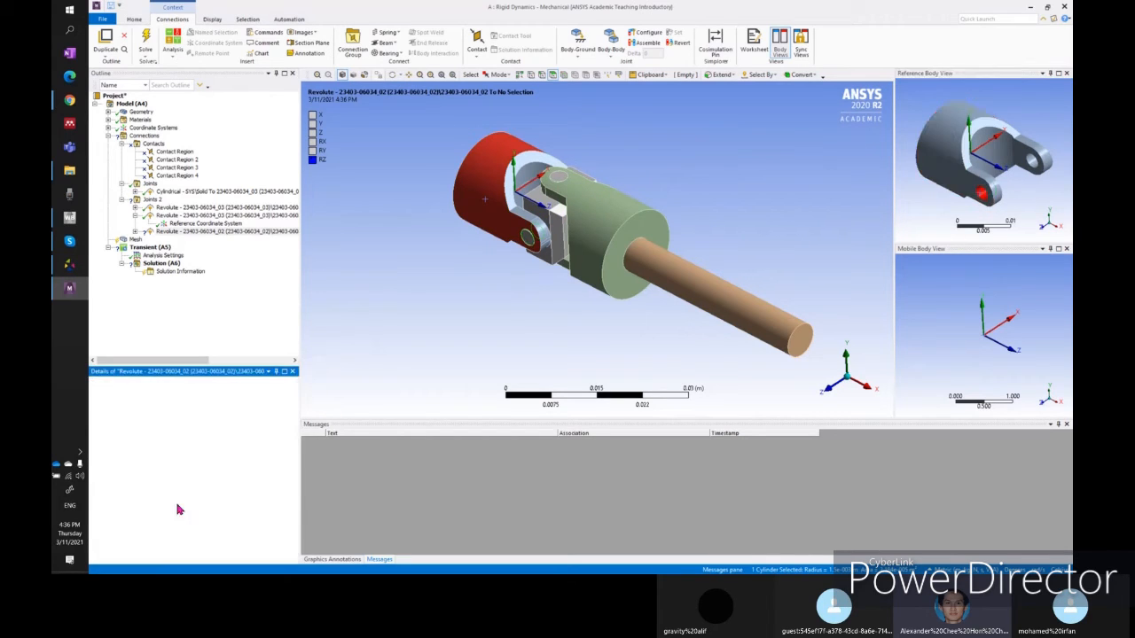
pyautogui.scroll(-3, 219, 482)
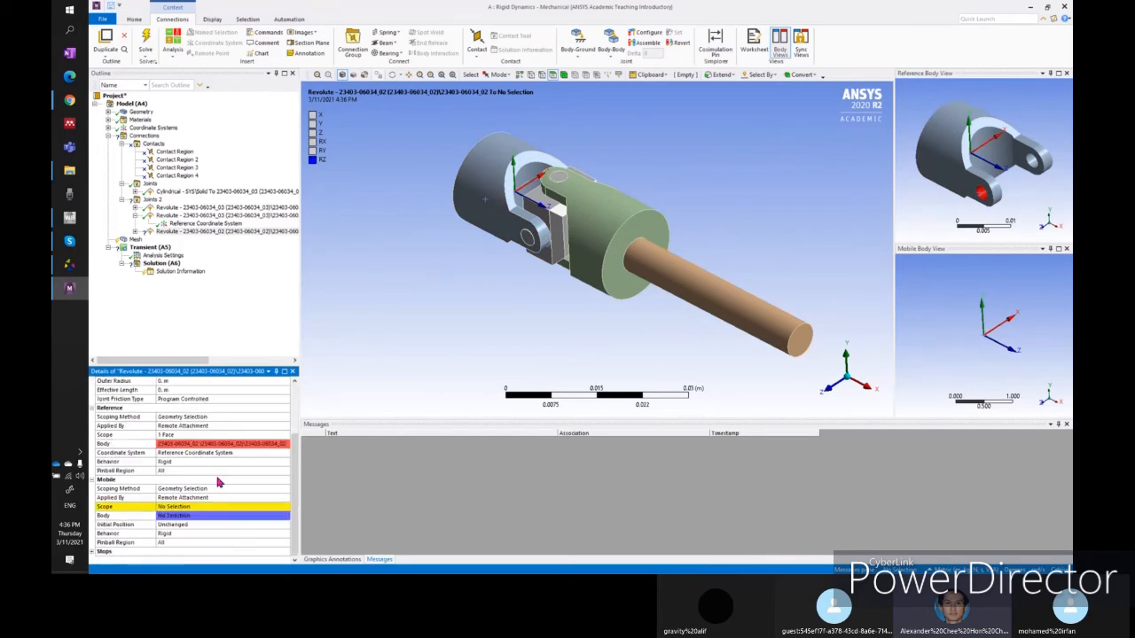
# - Scope the mobile side of the new revolute joint to the cylindrical face of the centre block's near side pin
pyautogui.click(172, 510)
pyautogui.click(548, 224)
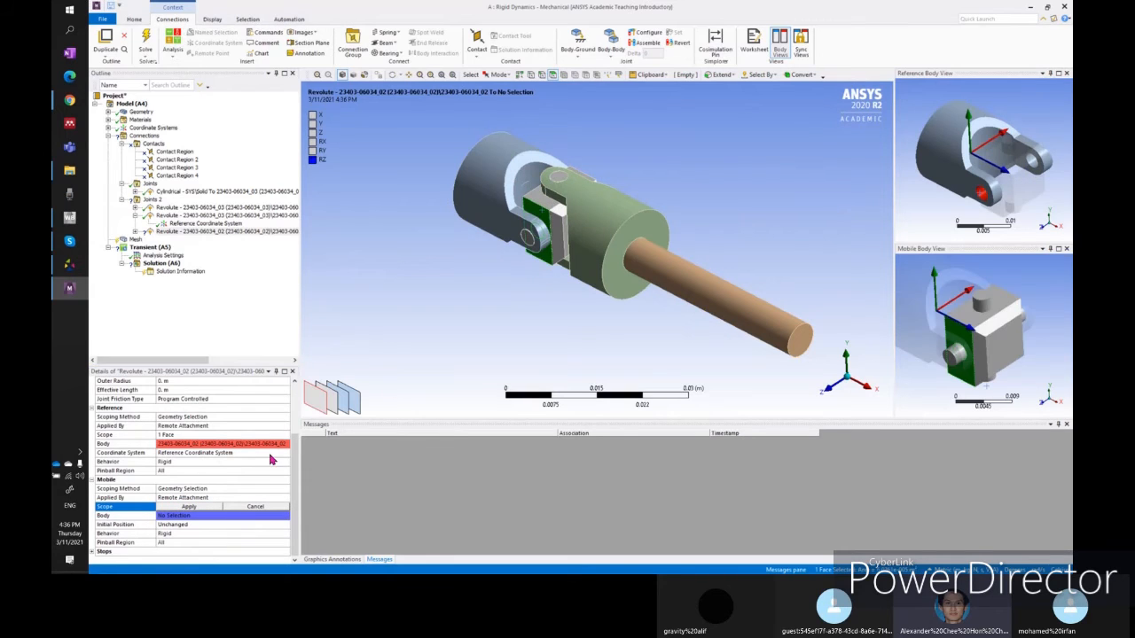
pyautogui.click(958, 356)
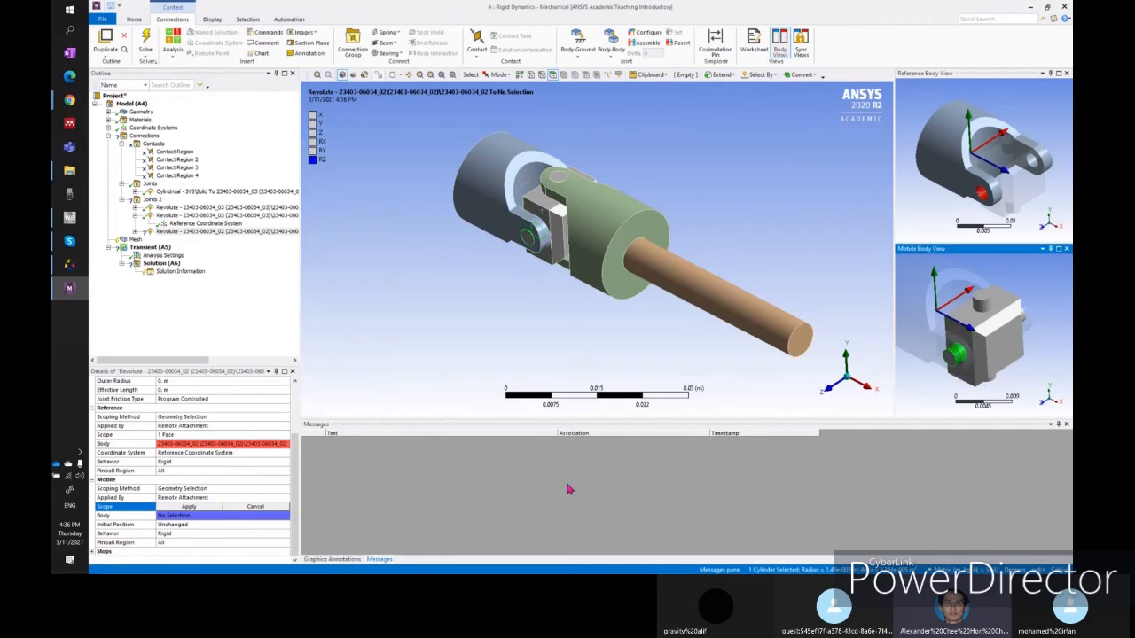
pyautogui.click(188, 508)
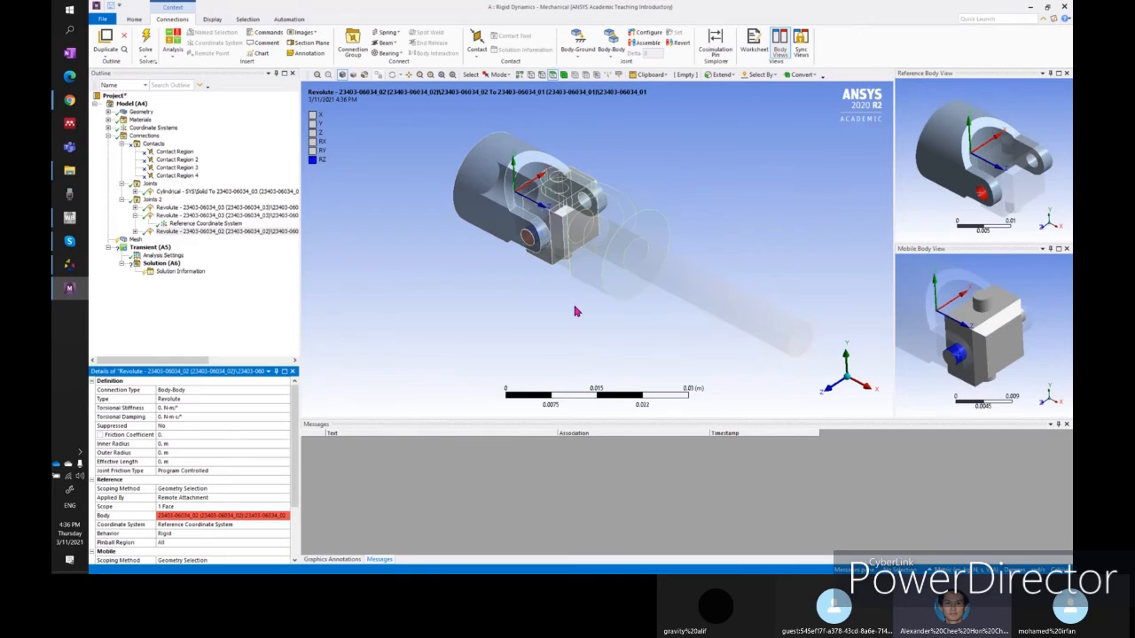
# - Relocate the origin of the near-arm revolute joint's reference coordinate system to the circular end face of the centre block's near side pin
pyautogui.click(135, 232)
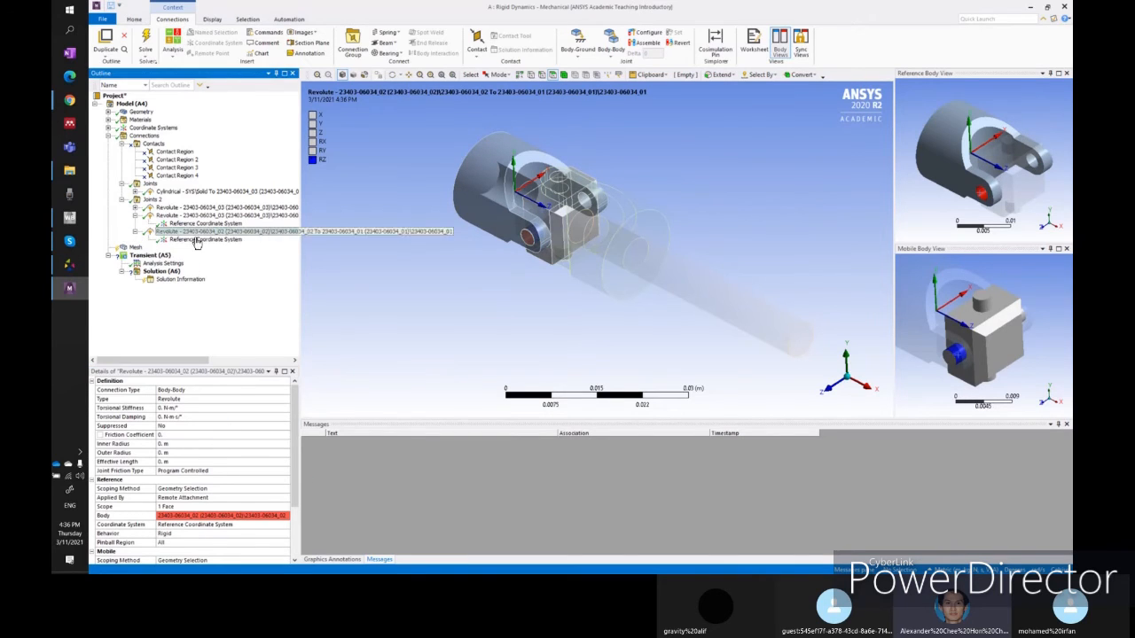
pyautogui.click(205, 240)
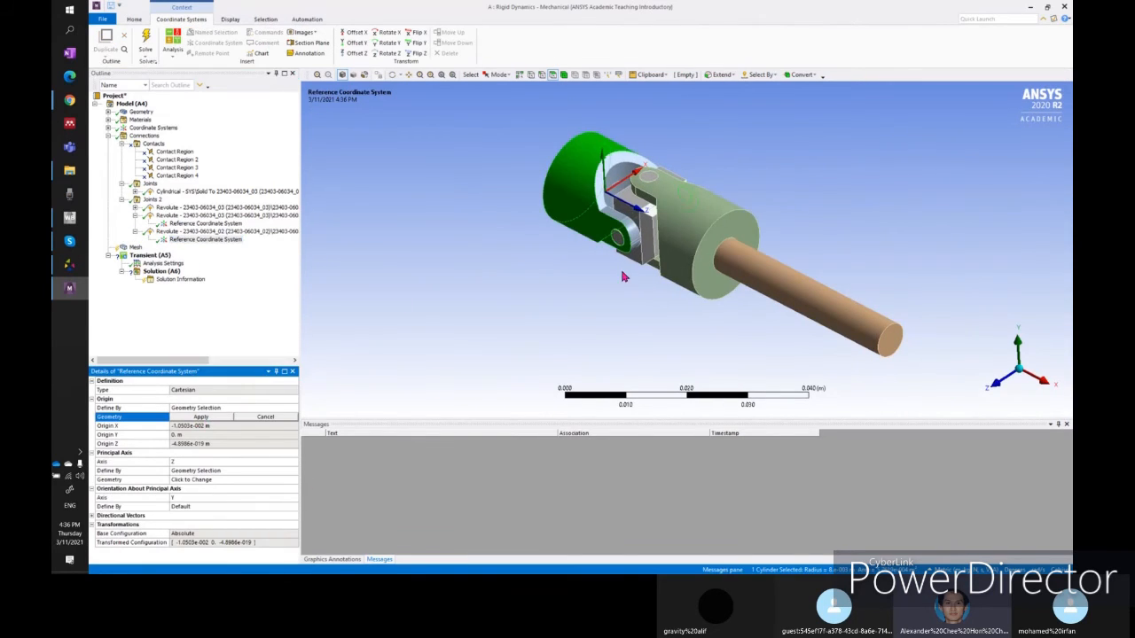
pyautogui.click(618, 238)
pyautogui.click(221, 420)
pyautogui.click(221, 420)
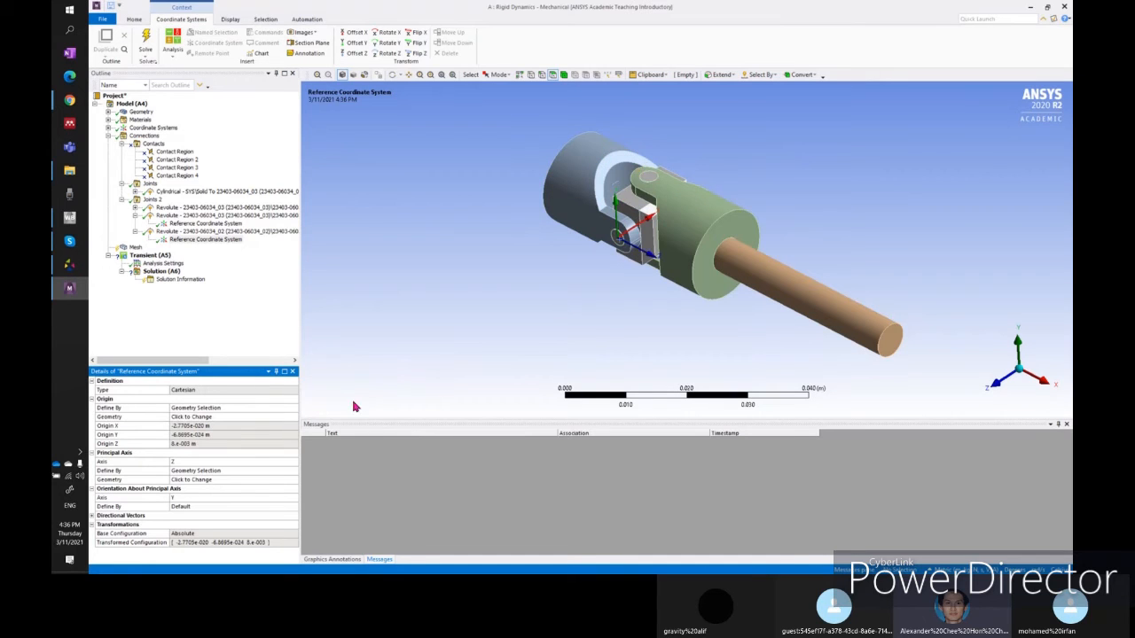
# - Check the near-arm revolute joint's rotation axis in Configure mode and set the principal axis of its reference coordinate system to X
pyautogui.click(263, 231)
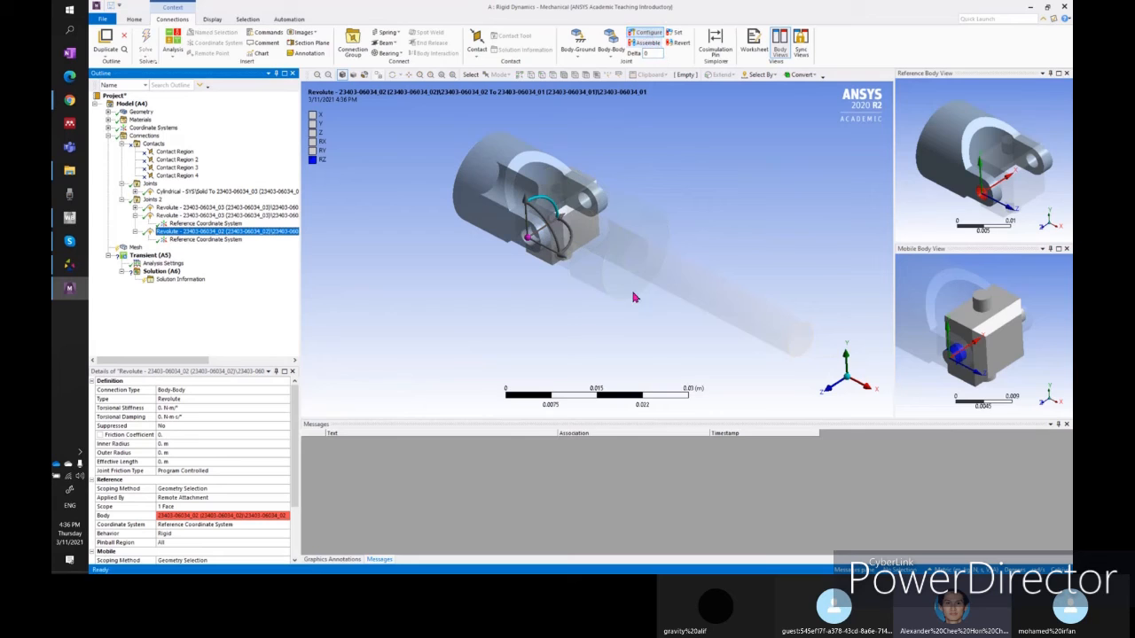
pyautogui.click(645, 32)
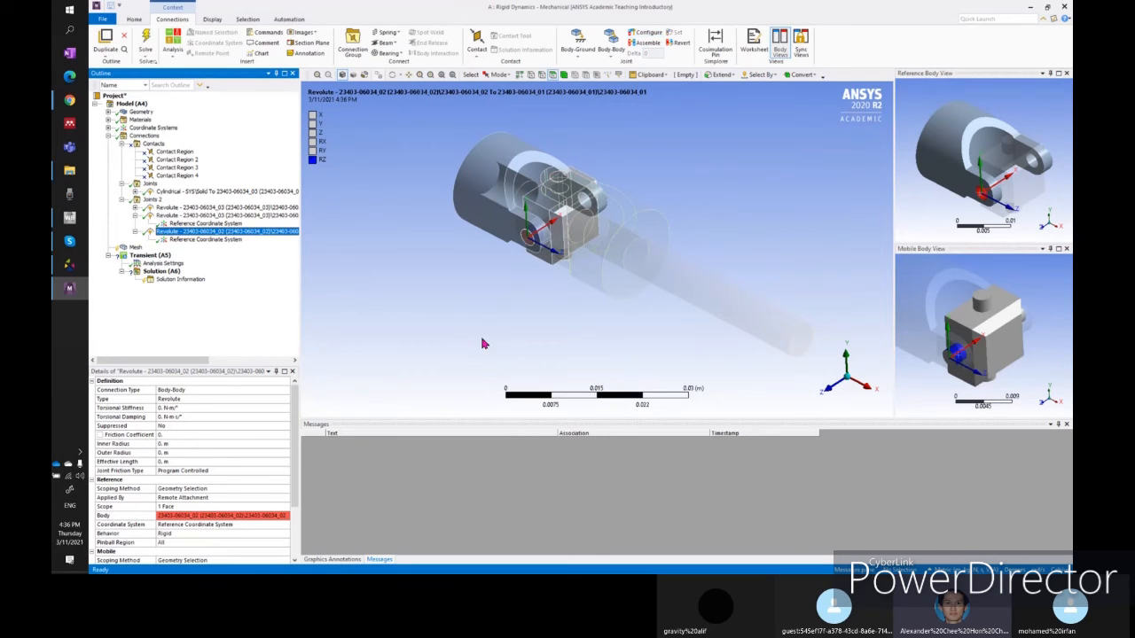
pyautogui.click(233, 241)
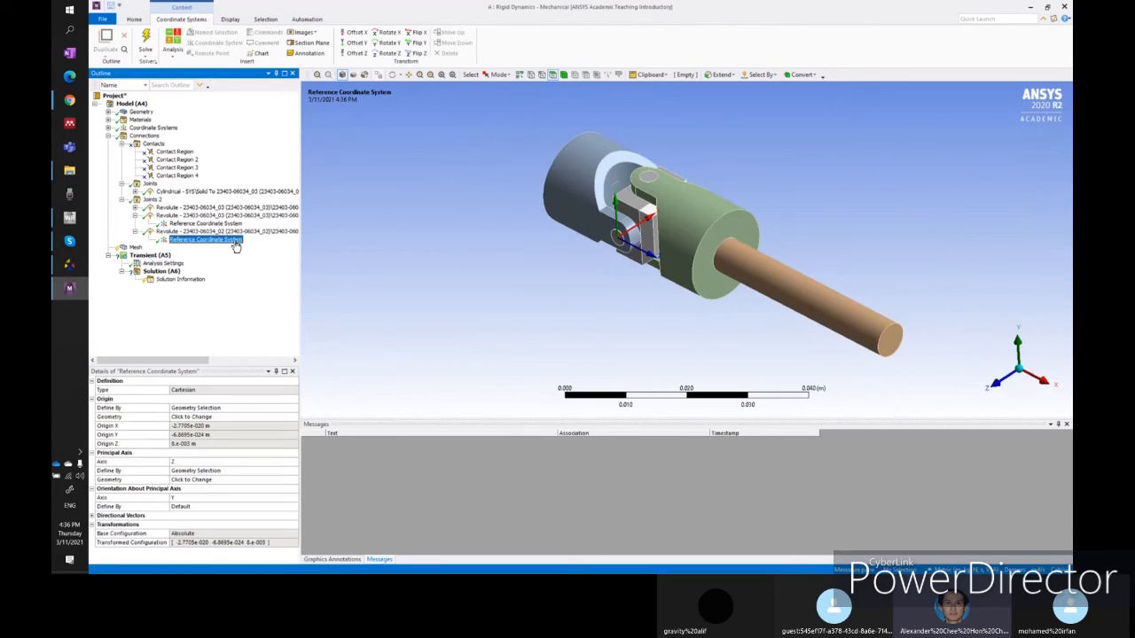
pyautogui.click(255, 461)
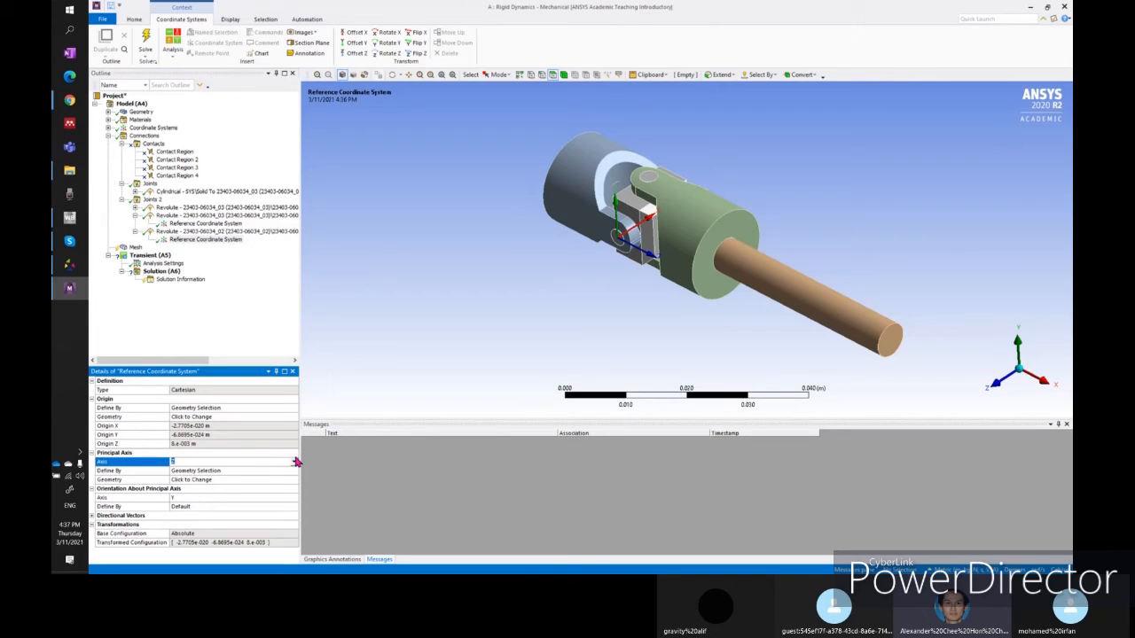
pyautogui.click(294, 463)
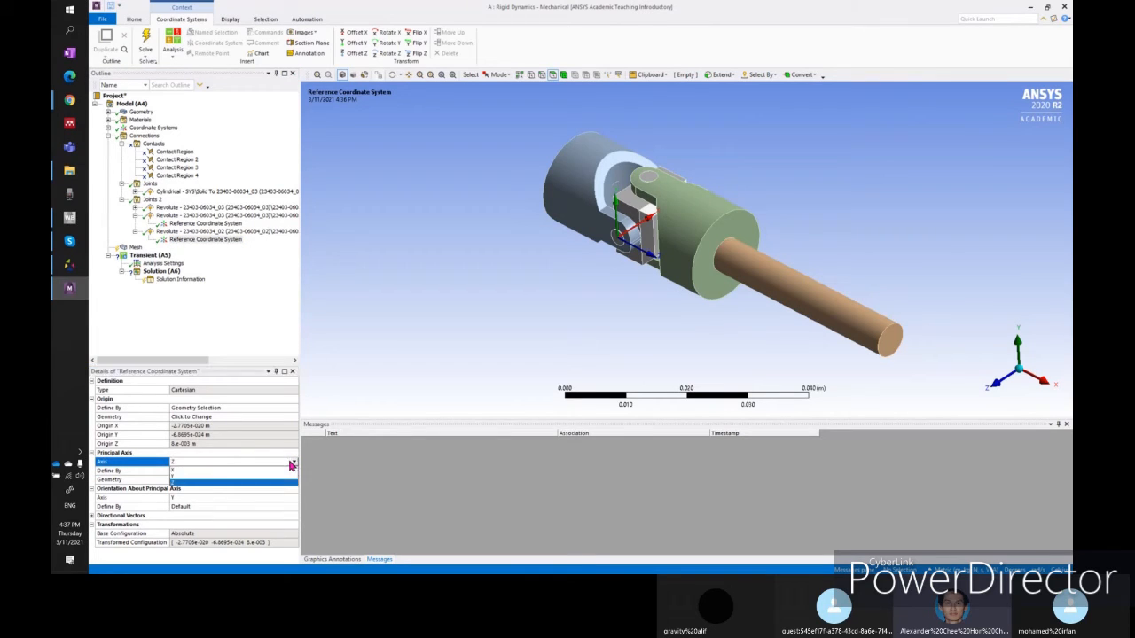
pyautogui.click(238, 469)
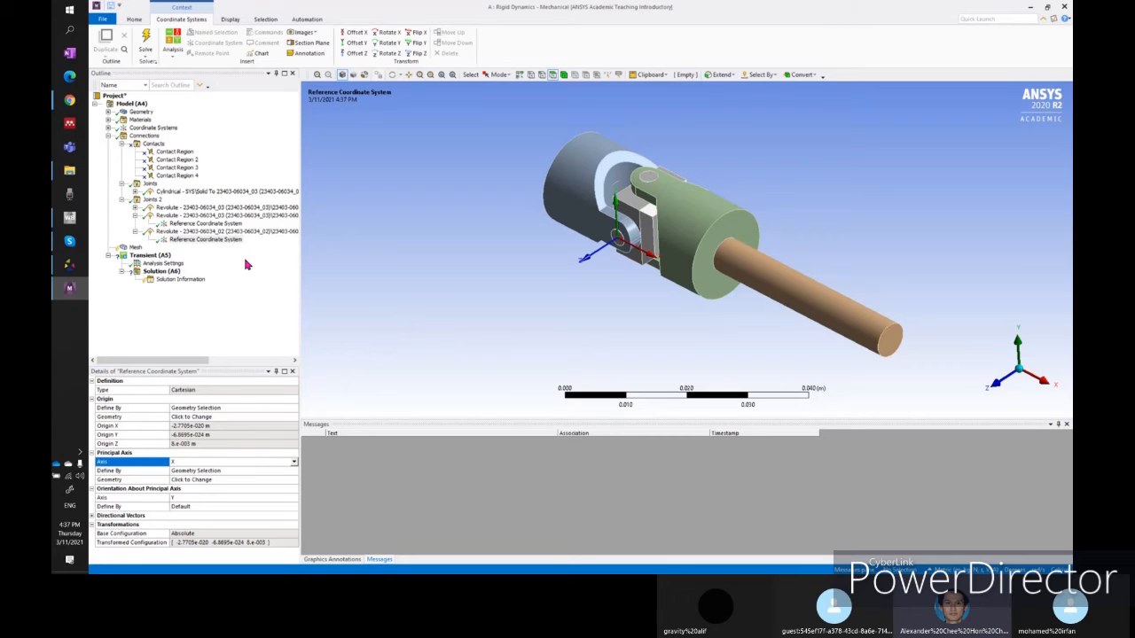
# - Check the near-arm revolute joint's motion by rotating it in Configure mode
pyautogui.click(209, 230)
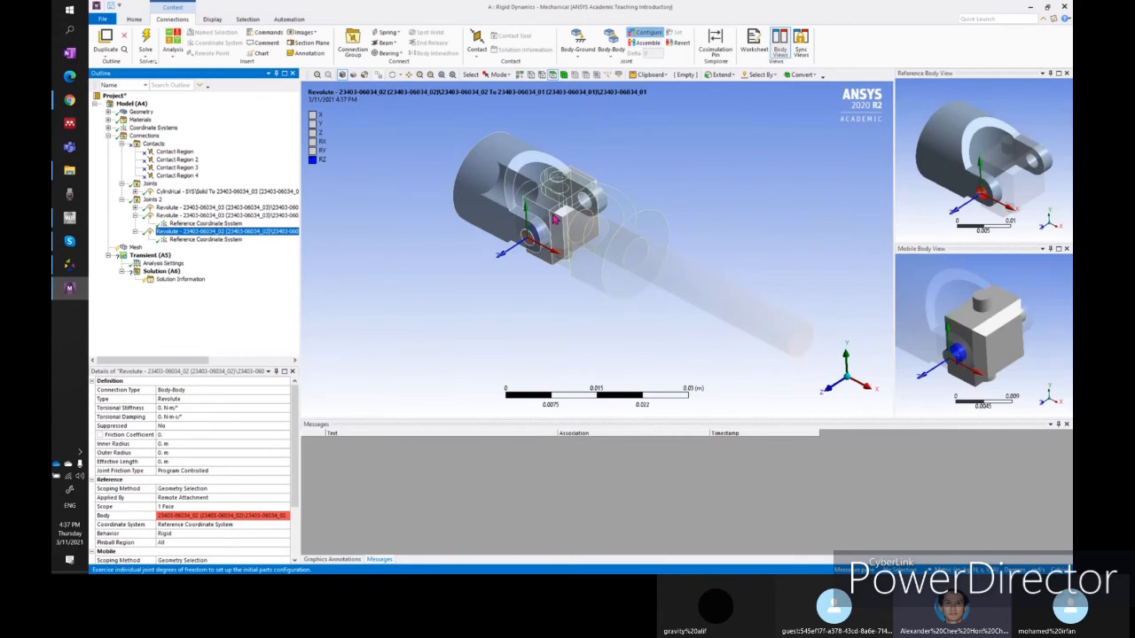
pyautogui.moveTo(548, 218); pyautogui.dragTo(525, 209)
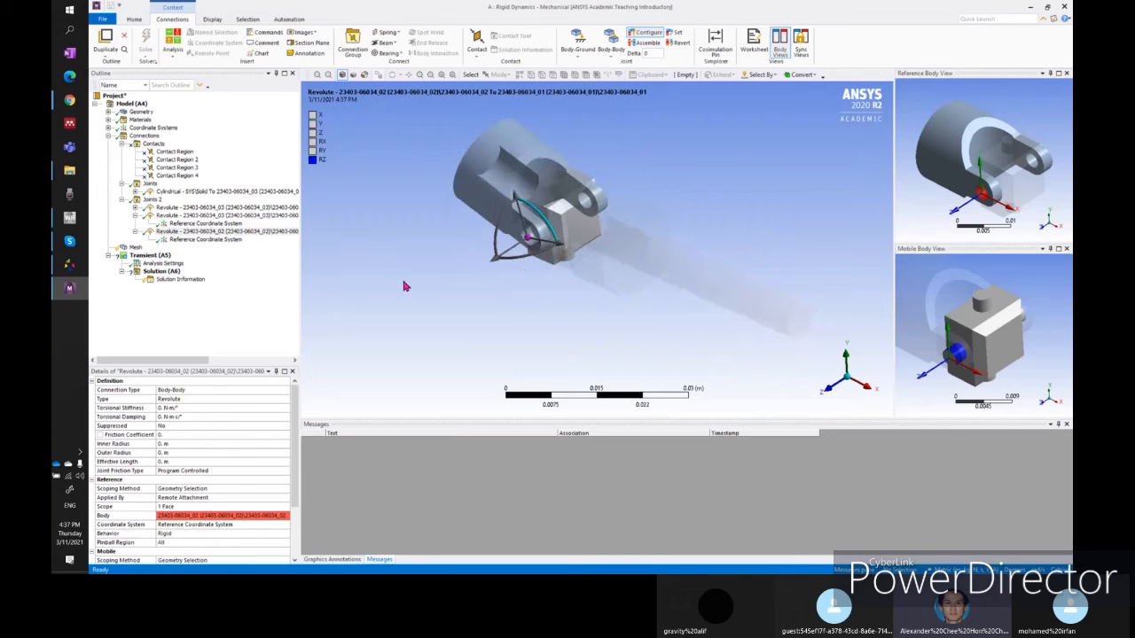
pyautogui.click(645, 33)
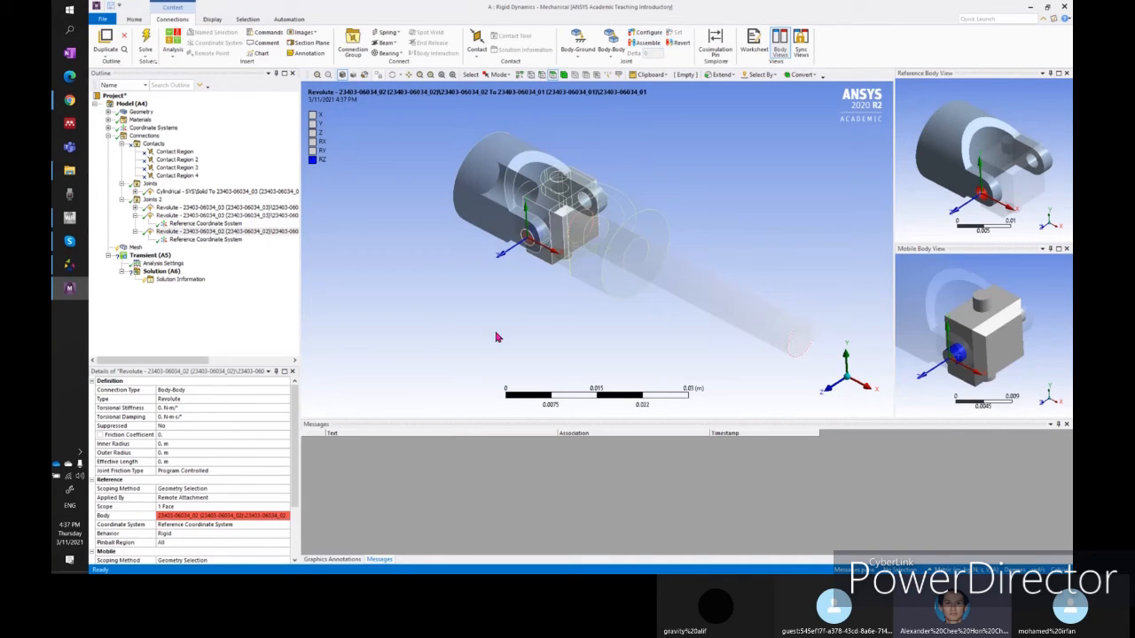
# - Add another Body-Body revolute joint and scope its reference to the pin hole face in the blue yoke's far arm
pyautogui.click(135, 231)
pyautogui.click(135, 215)
pyautogui.click(151, 199)
pyautogui.click(611, 40)
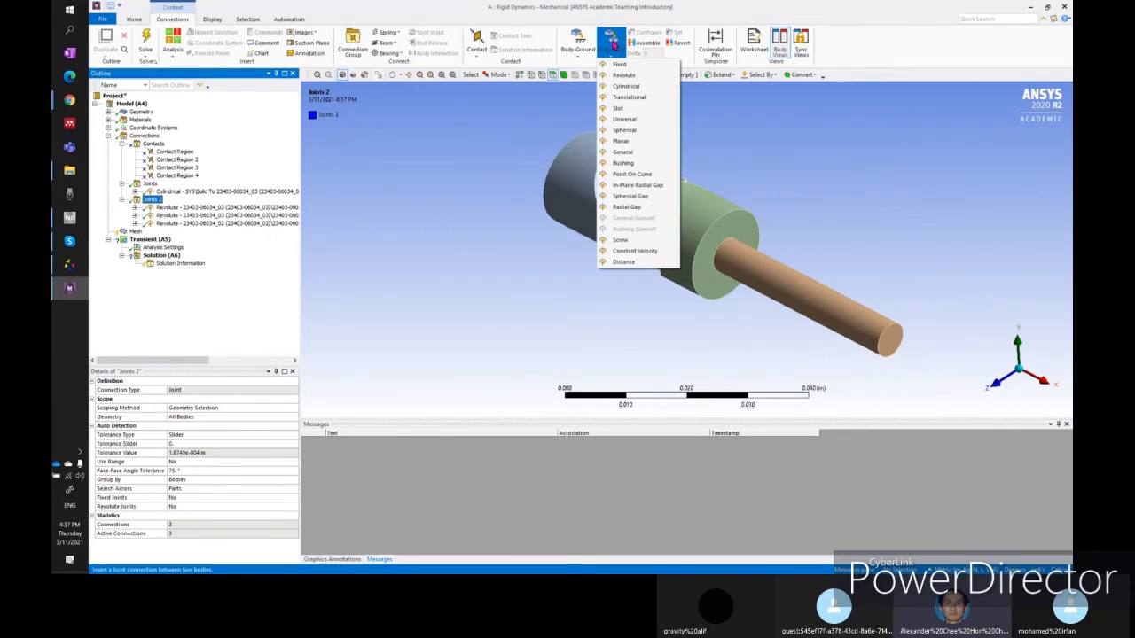
pyautogui.click(624, 75)
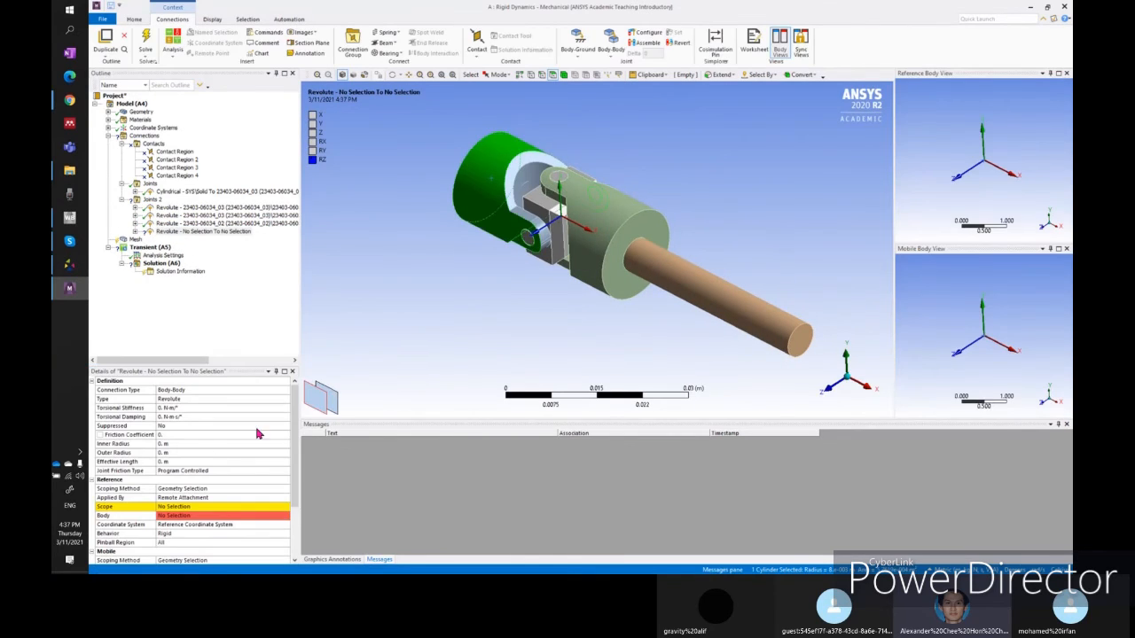
pyautogui.click(177, 507)
pyautogui.click(180, 508)
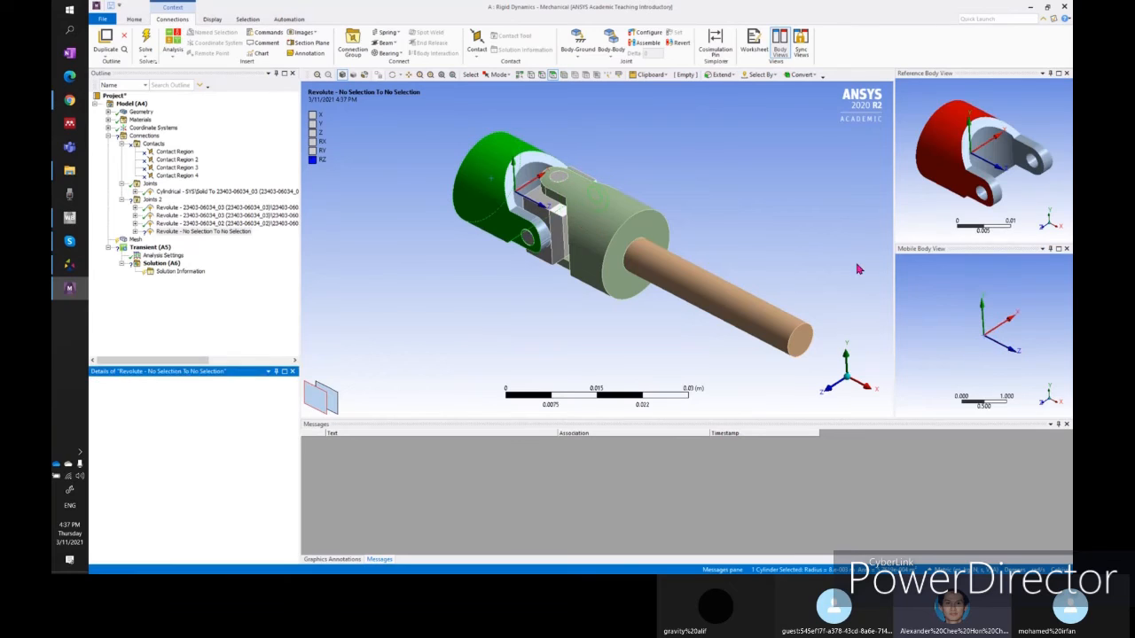
pyautogui.click(1032, 161)
pyautogui.click(198, 506)
pyautogui.click(188, 507)
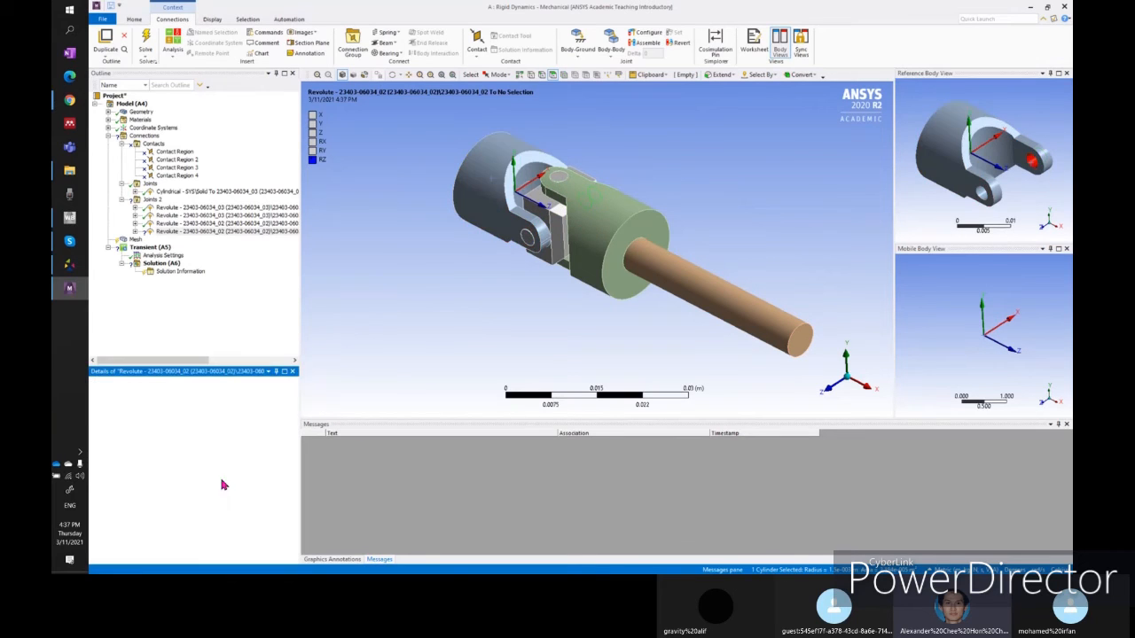
# - Scope the mobile side of the far-arm revolute joint to the cylindrical face of the centre block's far side pin
pyautogui.click(554, 222)
pyautogui.scroll(-3, 245, 495)
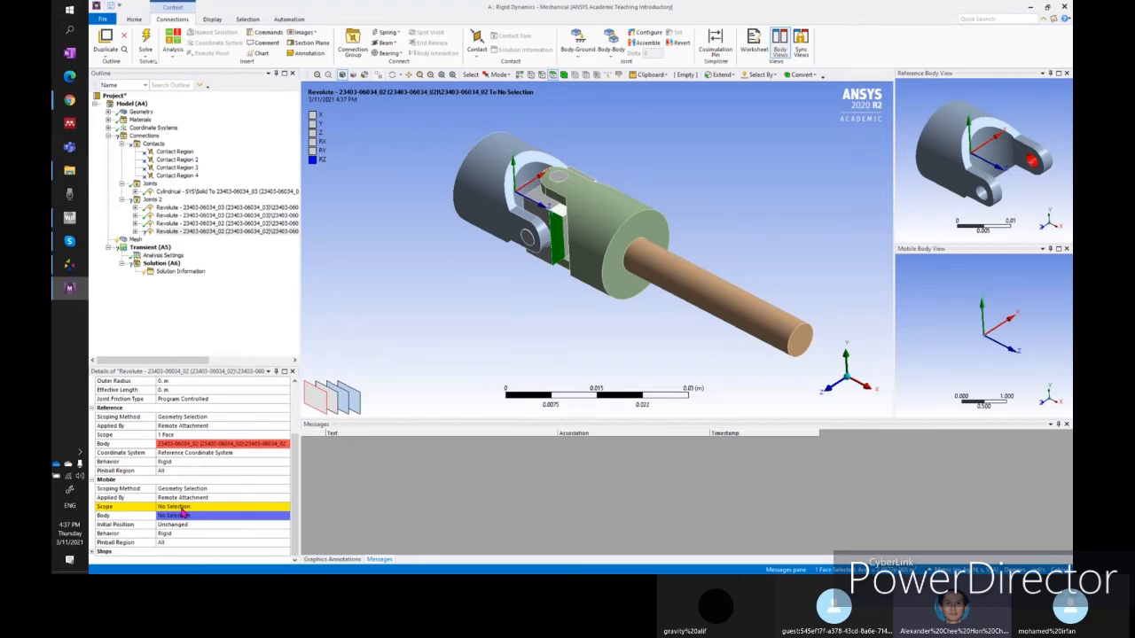
pyautogui.click(182, 507)
pyautogui.click(189, 506)
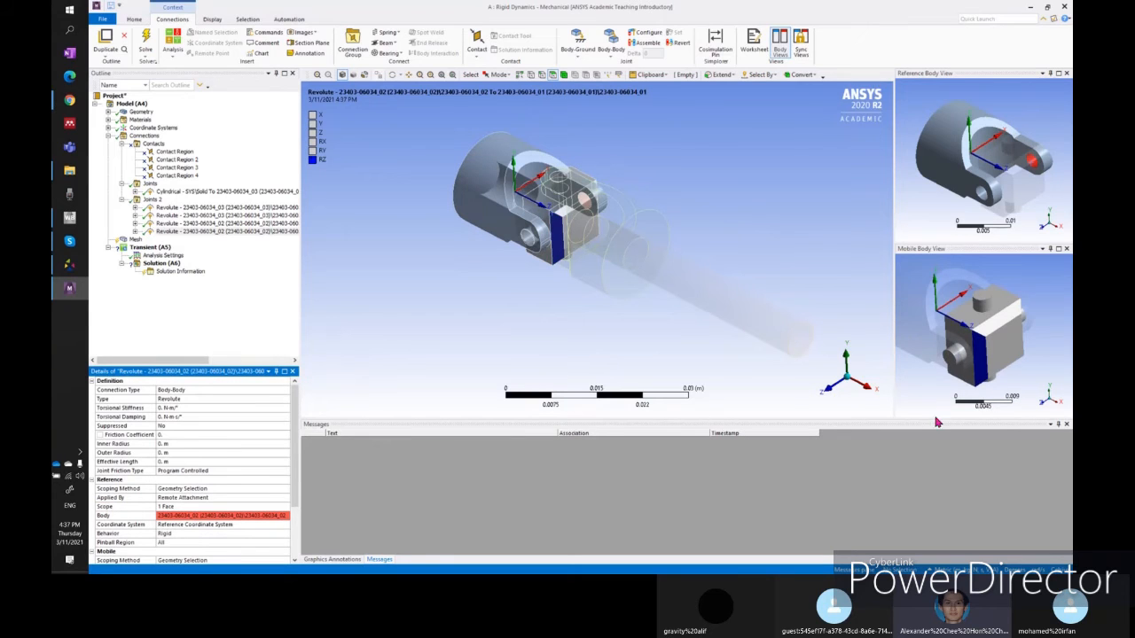
pyautogui.click(1022, 319)
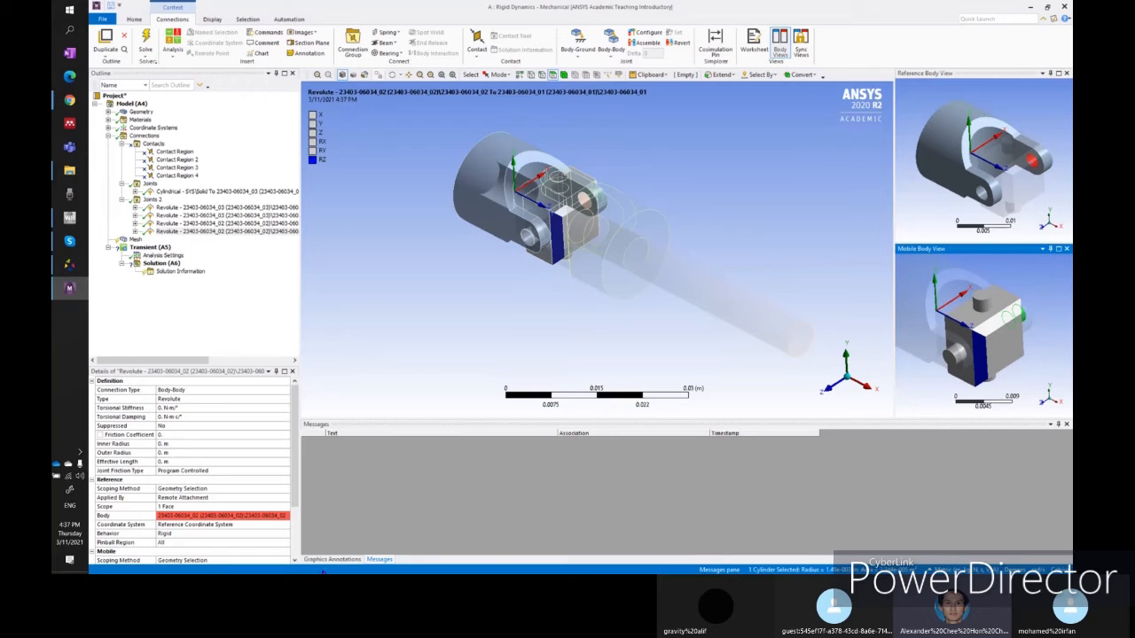
pyautogui.click(183, 507)
pyautogui.click(188, 506)
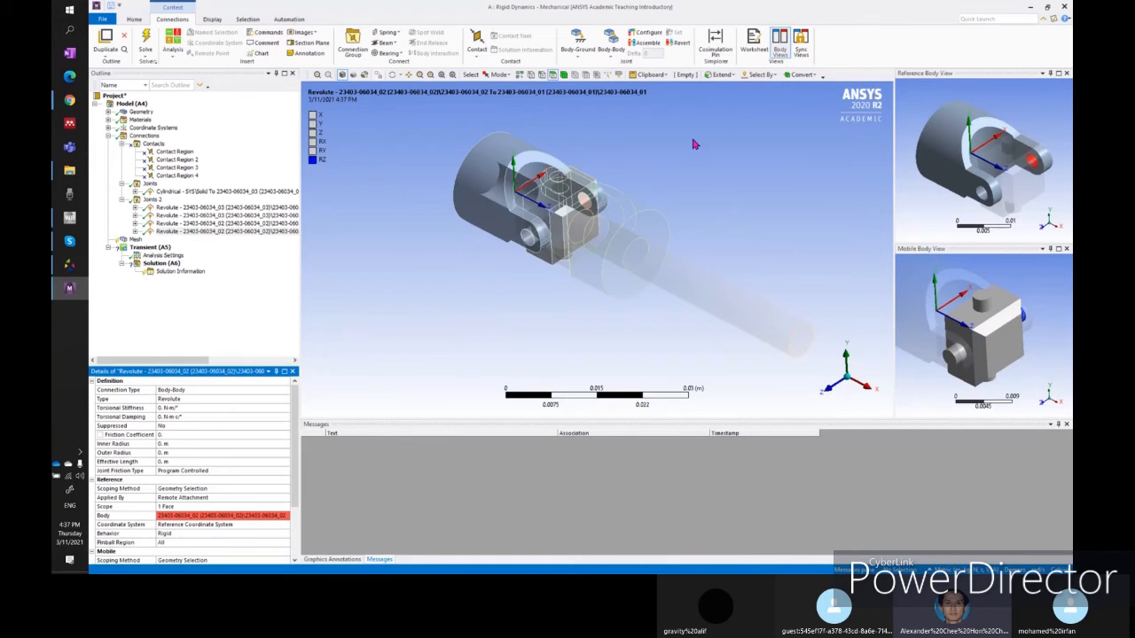
# - Relocate the origin of the far-arm revolute joint's reference coordinate system to the circular end face of the centre block's far side pin
pyautogui.click(134, 231)
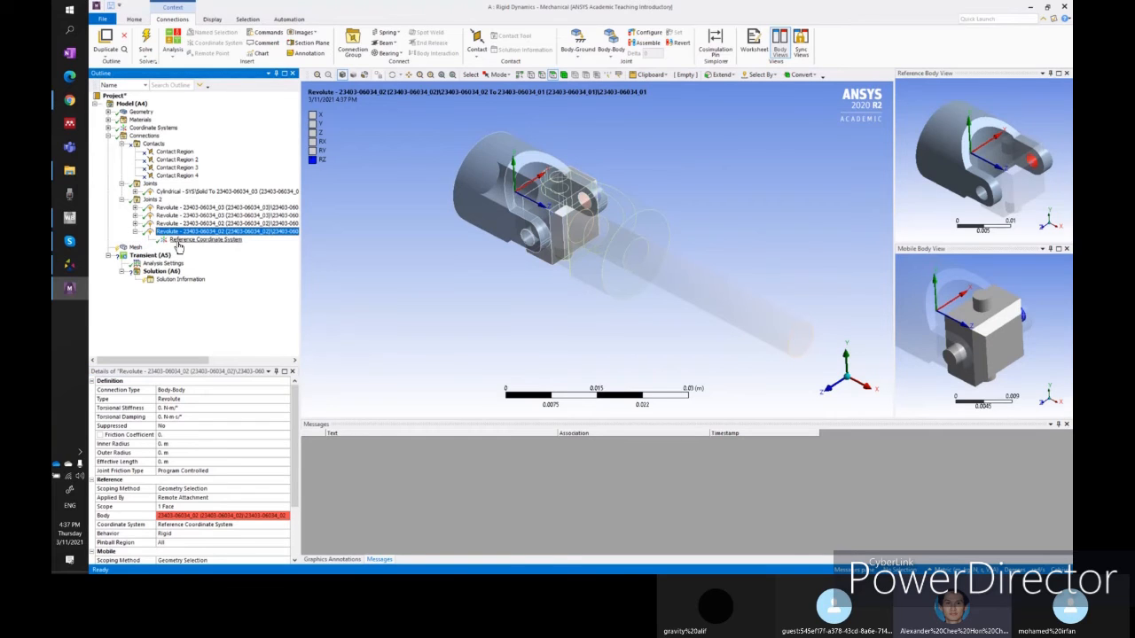
pyautogui.click(186, 240)
pyautogui.click(218, 417)
pyautogui.moveTo(659, 285); pyautogui.dragTo(558, 228, button='middle')
pyautogui.click(750, 156)
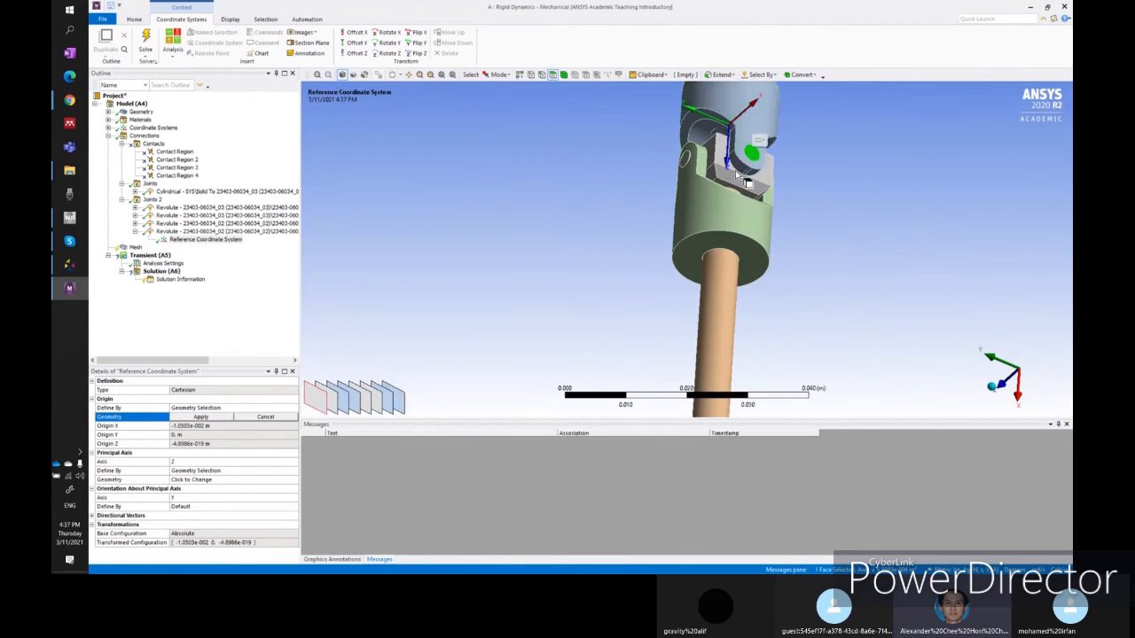
pyautogui.click(202, 417)
pyautogui.moveTo(577, 304); pyautogui.dragTo(651, 313, button='middle')
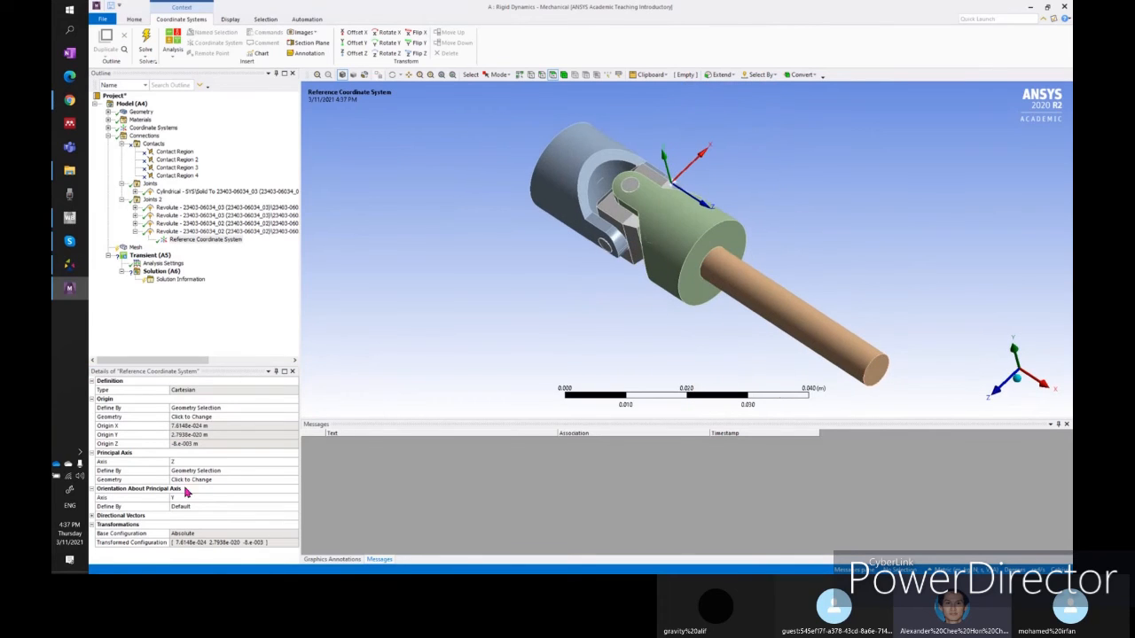
# - Set the principal axis of the far-arm revolute joint's reference coordinate system to X
pyautogui.click(198, 463)
pyautogui.click(294, 463)
pyautogui.click(266, 471)
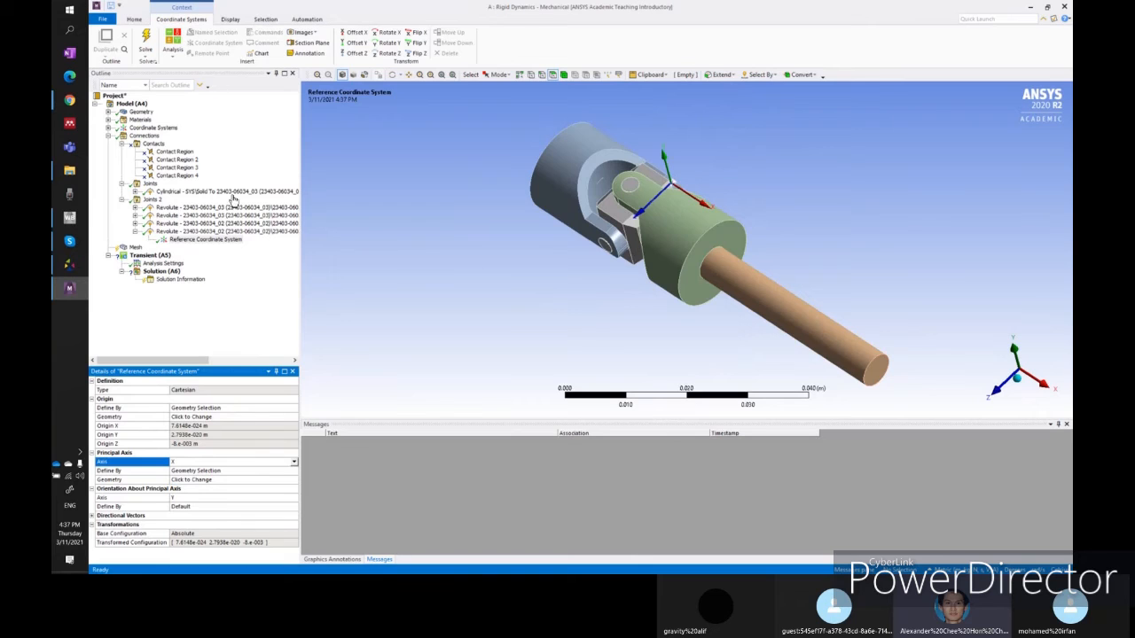
# - Check the far-arm revolute joint's rotation axis in Configure mode and restore the isometric view
pyautogui.click(212, 231)
pyautogui.click(650, 36)
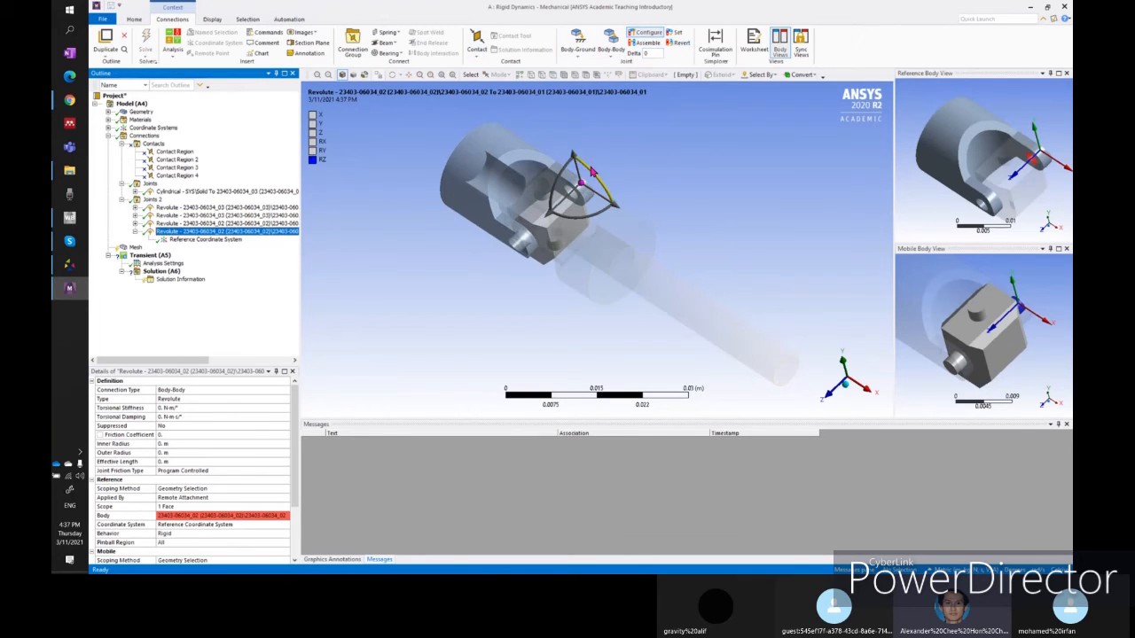
pyautogui.click(635, 46)
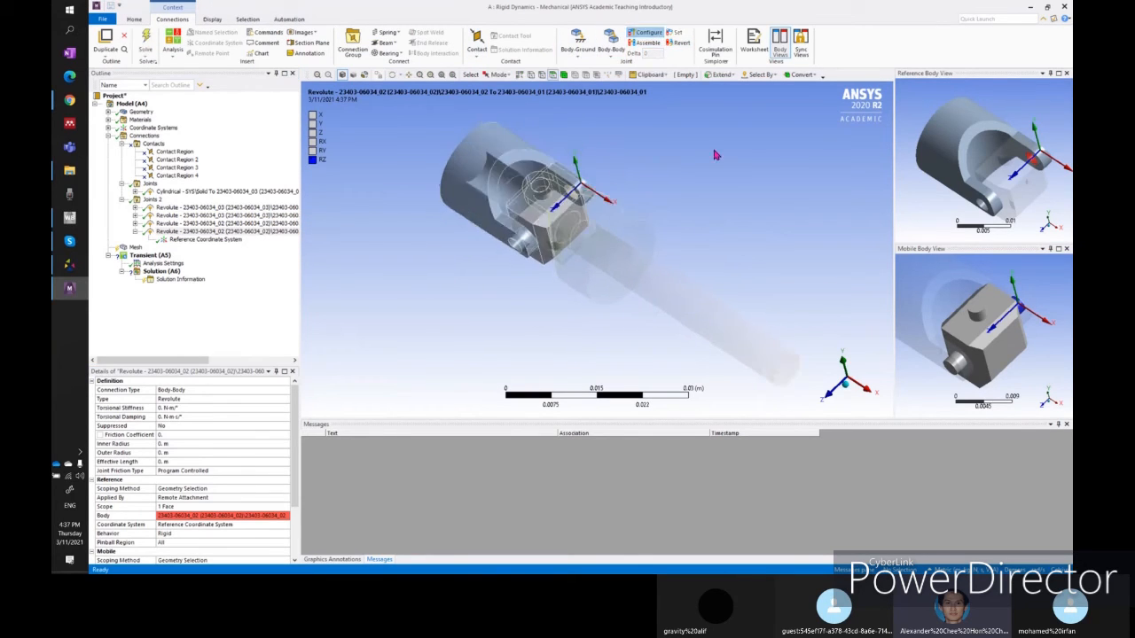
pyautogui.moveTo(547, 321)
pyautogui.mouseDown(button='middle')
pyautogui.moveTo(591, 284)
pyautogui.moveTo(540, 313)
pyautogui.mouseUp(button='middle')
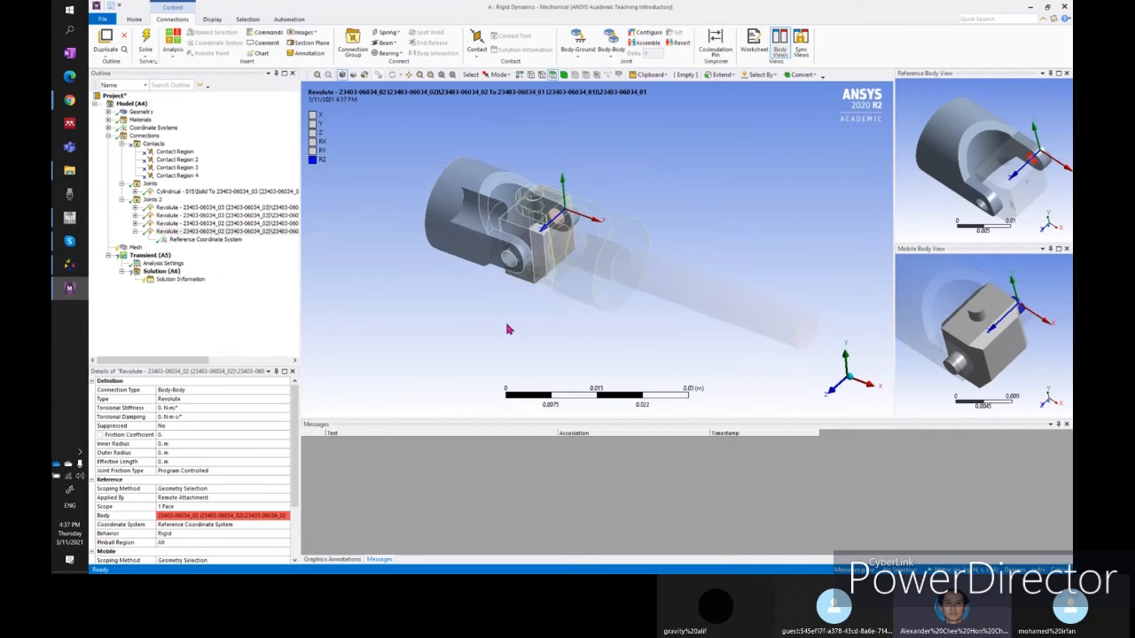
pyautogui.click(850, 379)
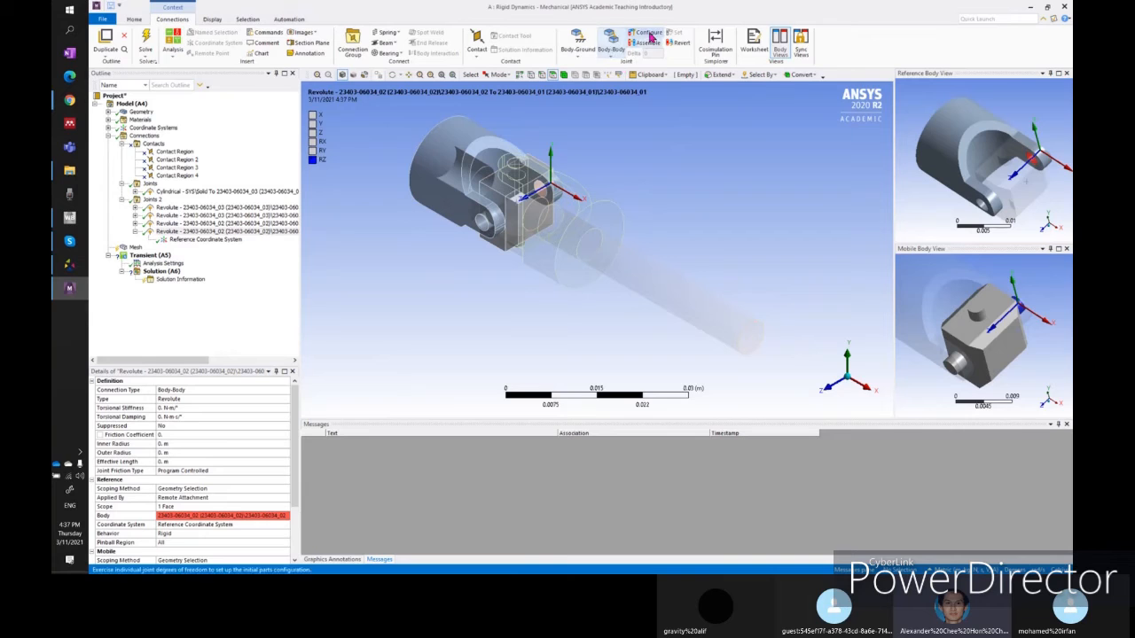
# - Check the cylindrical joint's motion by rotating the green yoke about the shaft in Configure mode
pyautogui.click(293, 193)
pyautogui.click(640, 33)
pyautogui.moveTo(671, 293)
pyautogui.mouseDown()
pyautogui.moveTo(740, 311)
pyautogui.moveTo(637, 264)
pyautogui.moveTo(716, 311)
pyautogui.moveTo(674, 288)
pyautogui.mouseUp()
pyautogui.click(645, 32)
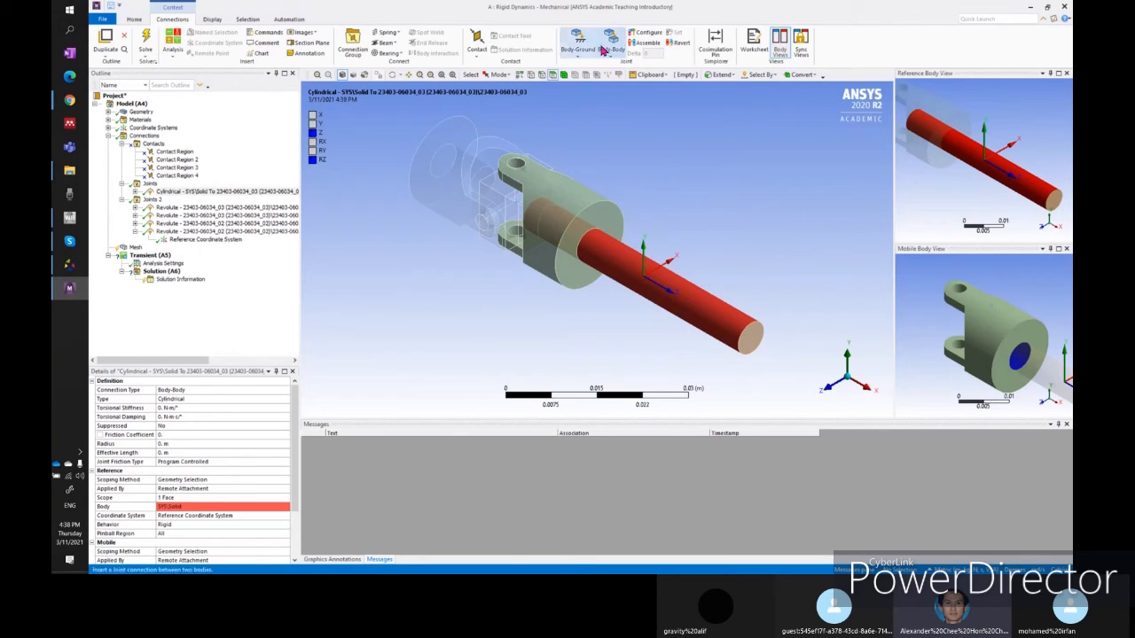
pyautogui.click(645, 33)
pyautogui.moveTo(674, 237); pyautogui.dragTo(661, 284)
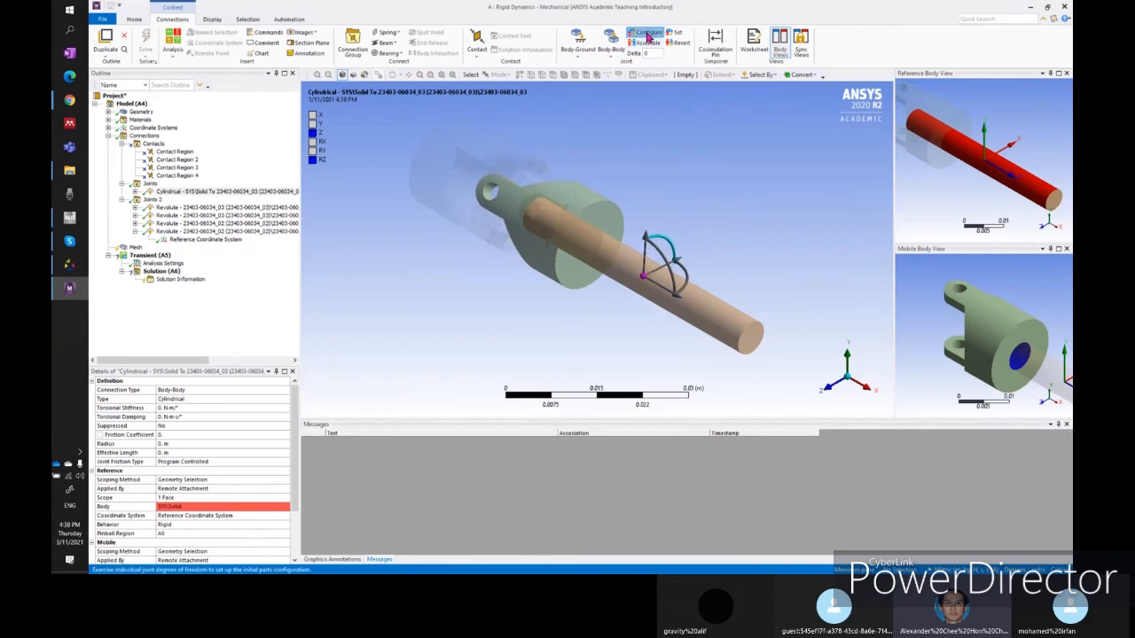
pyautogui.click(644, 33)
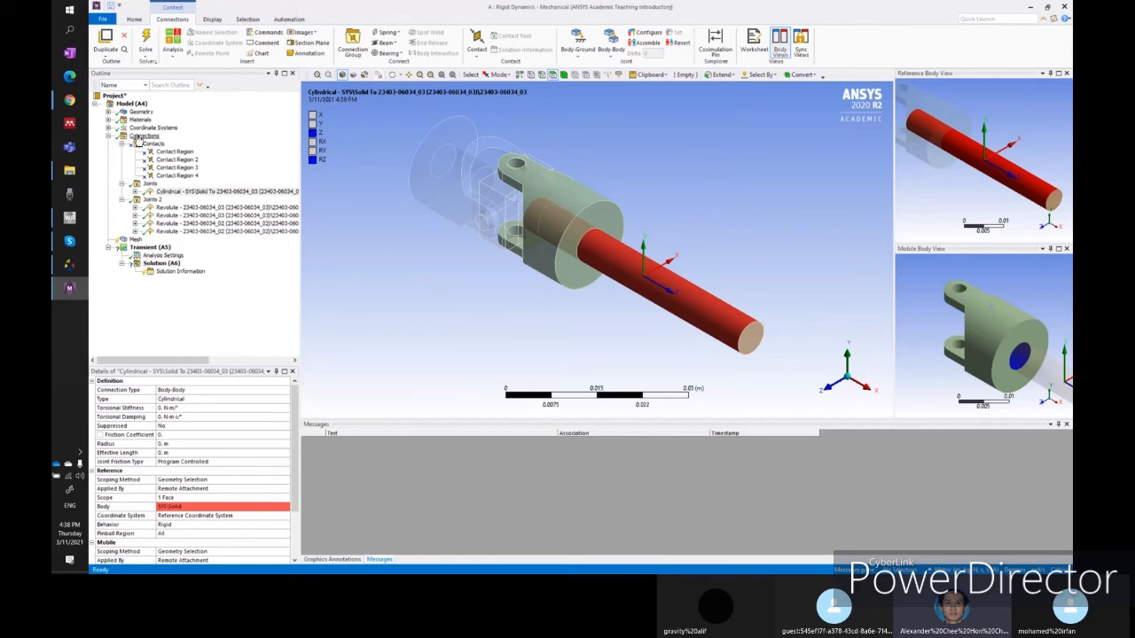
# - Review the cylindrical joint and the revolute joints defined under the model's connections
pyautogui.click(136, 240)
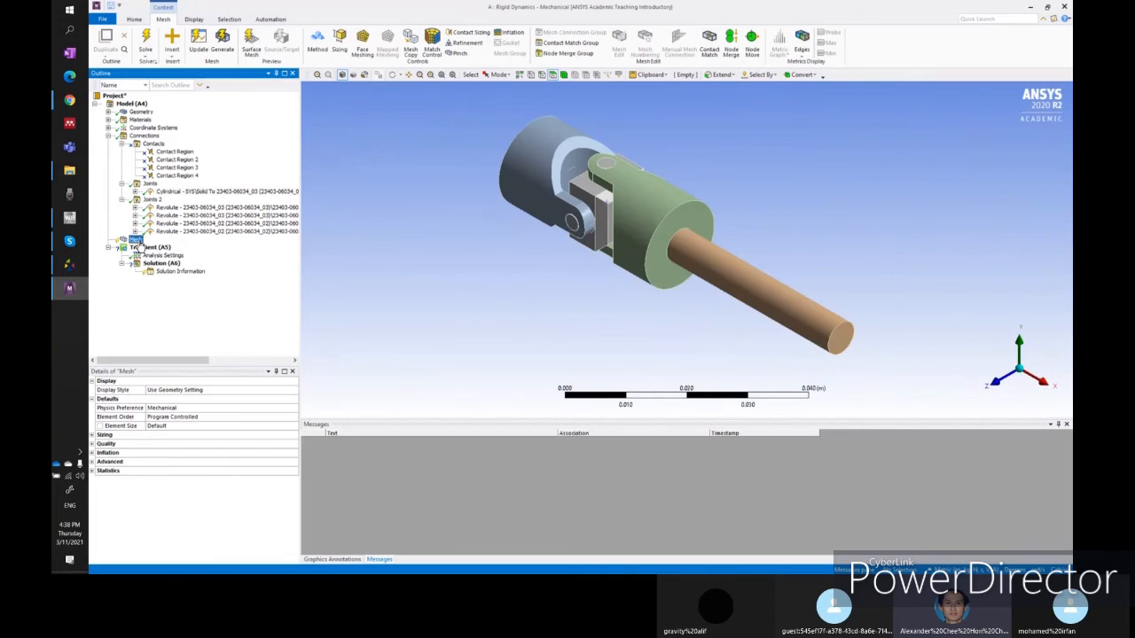
pyautogui.click(145, 136)
pyautogui.moveTo(577, 307); pyautogui.dragTo(534, 287, button='middle')
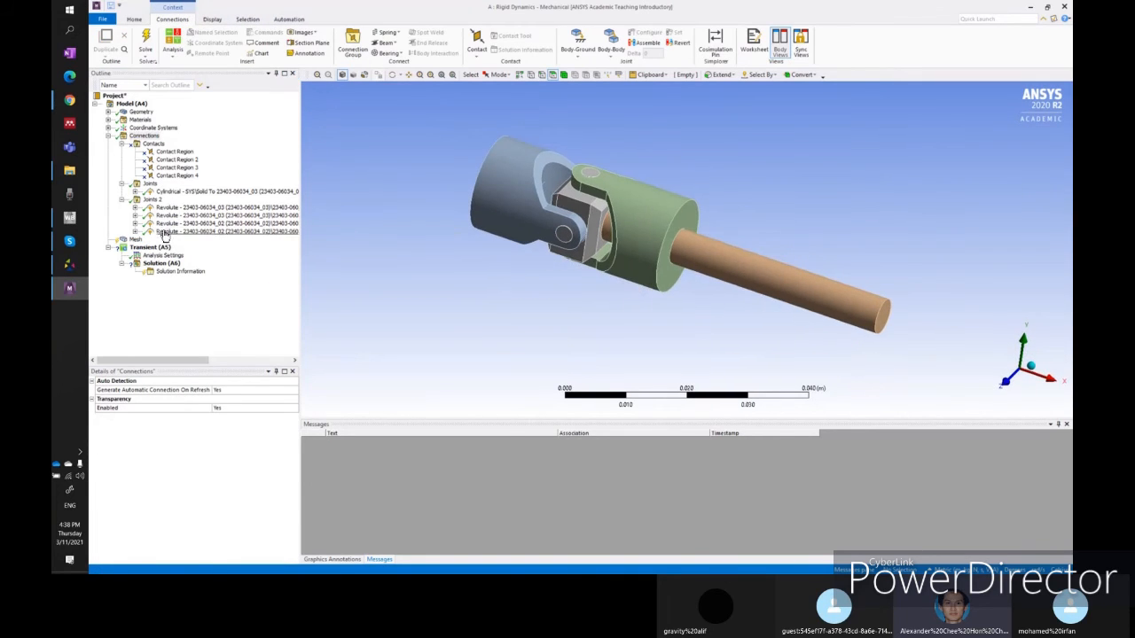
pyautogui.moveTo(521, 330); pyautogui.dragTo(535, 286, button='middle')
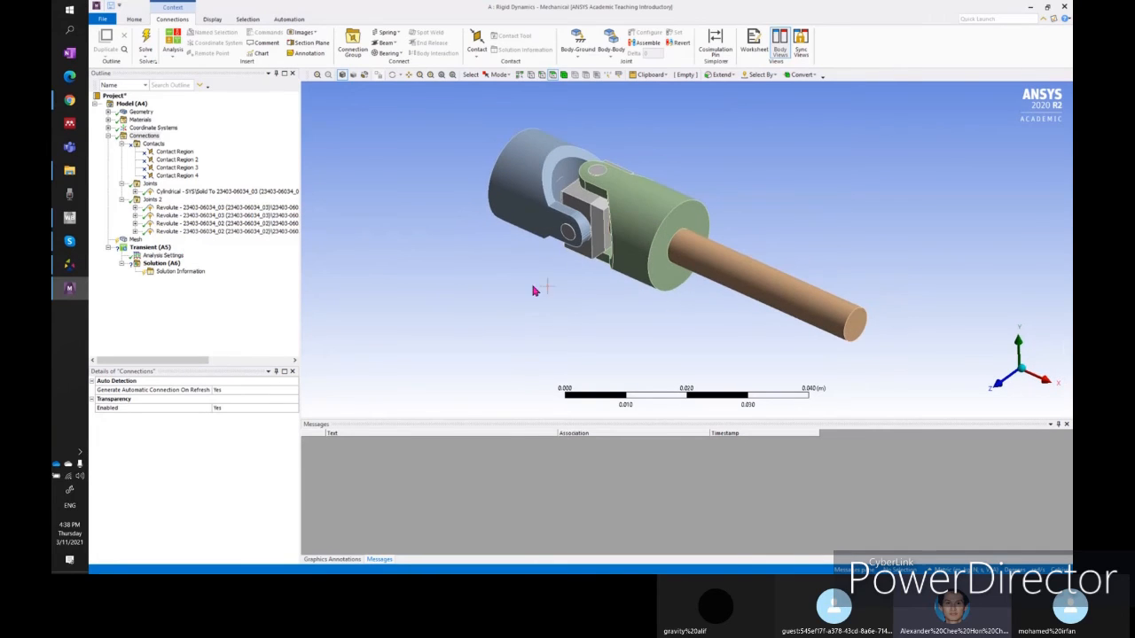
pyautogui.click(273, 214)
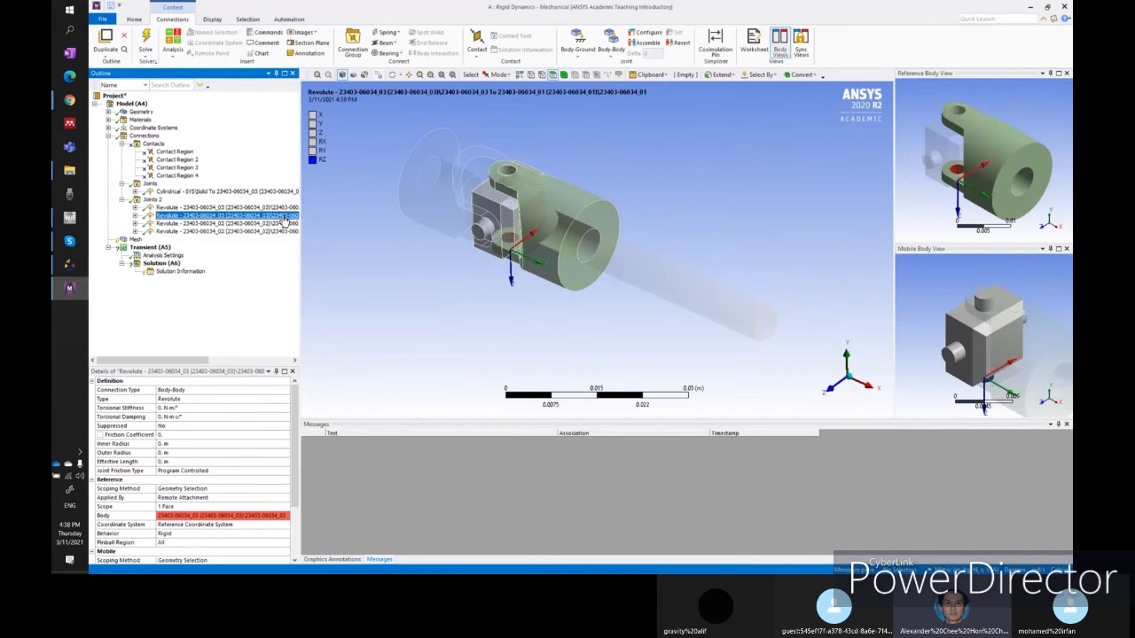
pyautogui.click(283, 224)
pyautogui.click(278, 231)
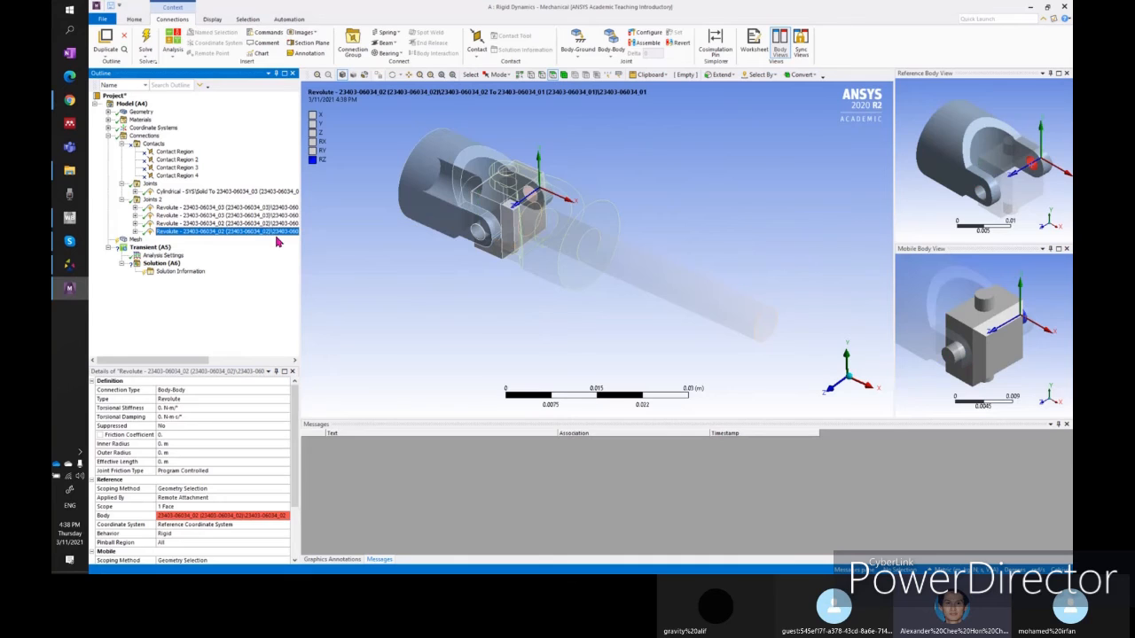
pyautogui.click(238, 191)
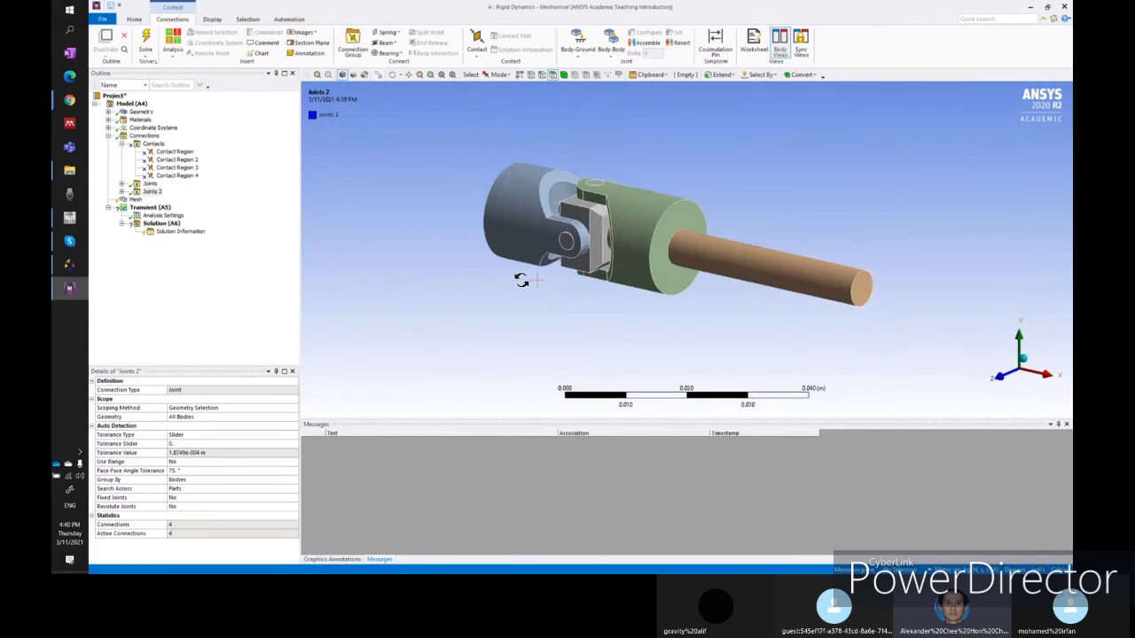
# - Inspect the assembly from both ends and check which loads can be inserted in the Transient analysis
pyautogui.moveTo(520, 286)
pyautogui.mouseDown(button='middle')
pyautogui.moveTo(544, 266)
pyautogui.moveTo(772, 261)
pyautogui.moveTo(467, 271)
pyautogui.moveTo(561, 261)
pyautogui.moveTo(729, 272)
pyautogui.moveTo(606, 276)
pyautogui.moveTo(500, 309)
pyautogui.moveTo(547, 296)
pyautogui.moveTo(505, 263)
pyautogui.moveTo(531, 281)
pyautogui.moveTo(572, 275)
pyautogui.moveTo(529, 288)
pyautogui.mouseUp(button='middle')
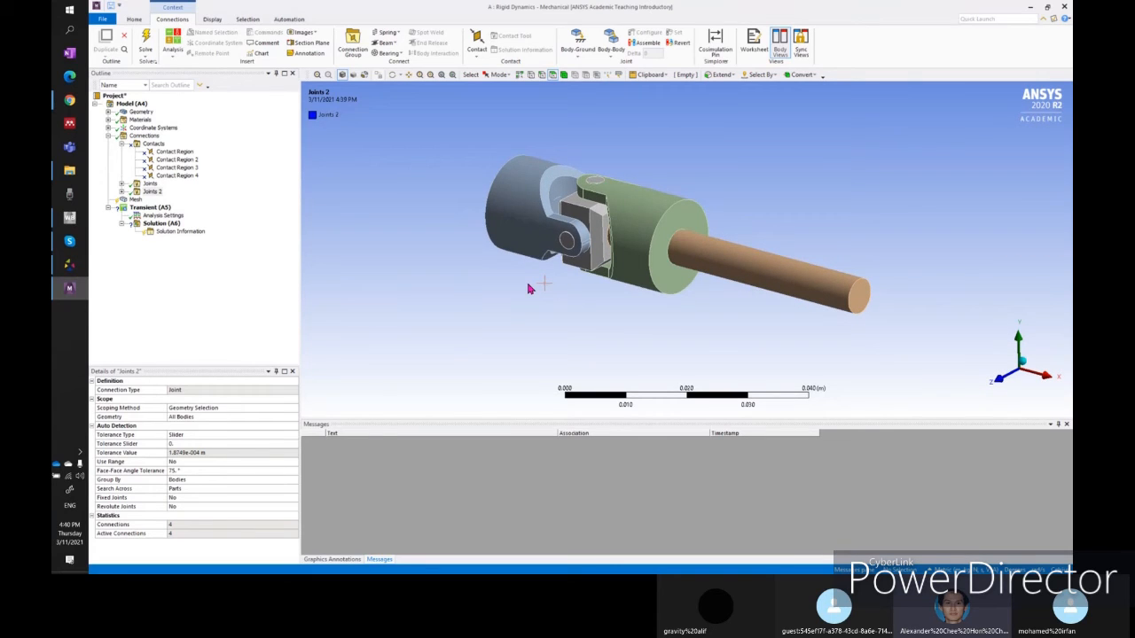
pyautogui.moveTo(458, 263); pyautogui.dragTo(493, 254, button='middle')
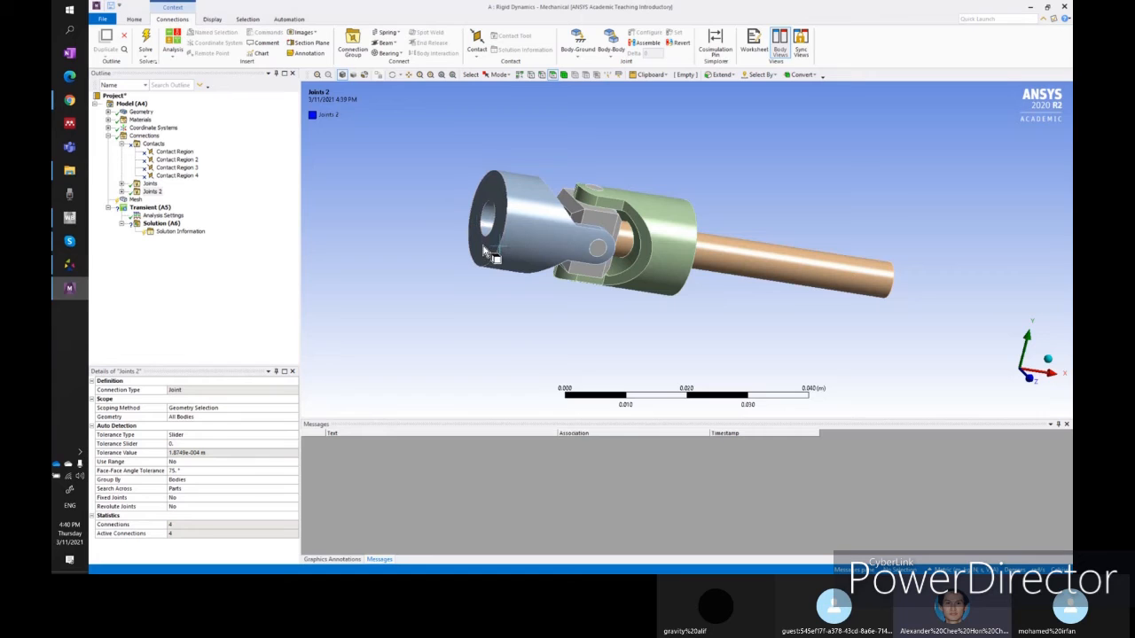
pyautogui.moveTo(577, 314); pyautogui.dragTo(438, 321, button='middle')
pyautogui.click(149, 207)
pyautogui.rightClick(153, 207)
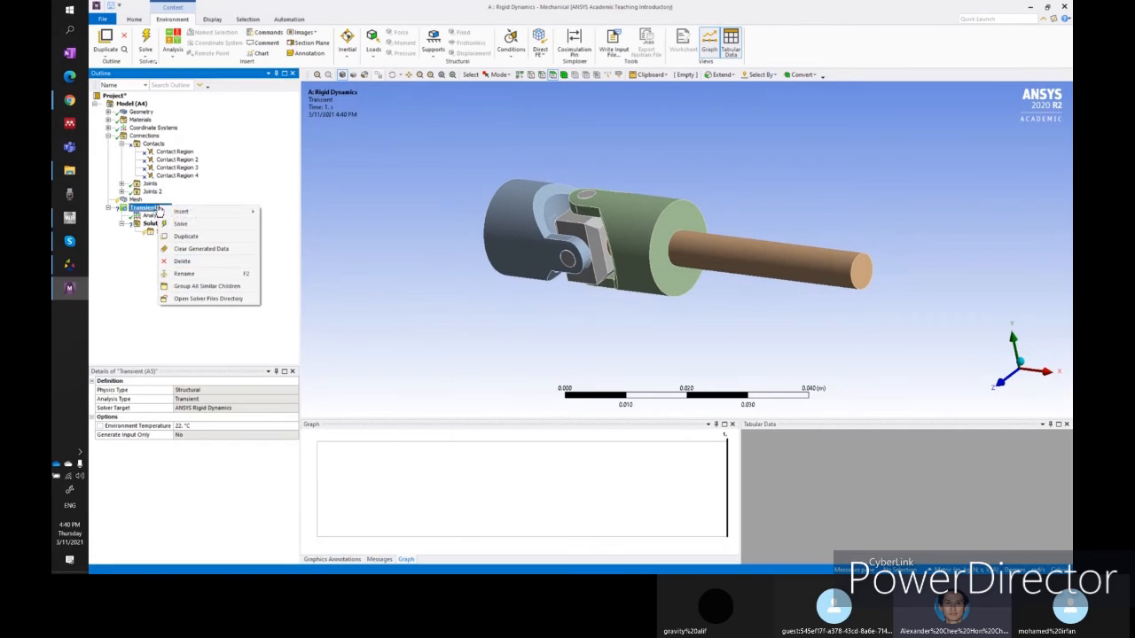
pyautogui.moveTo(193, 212)
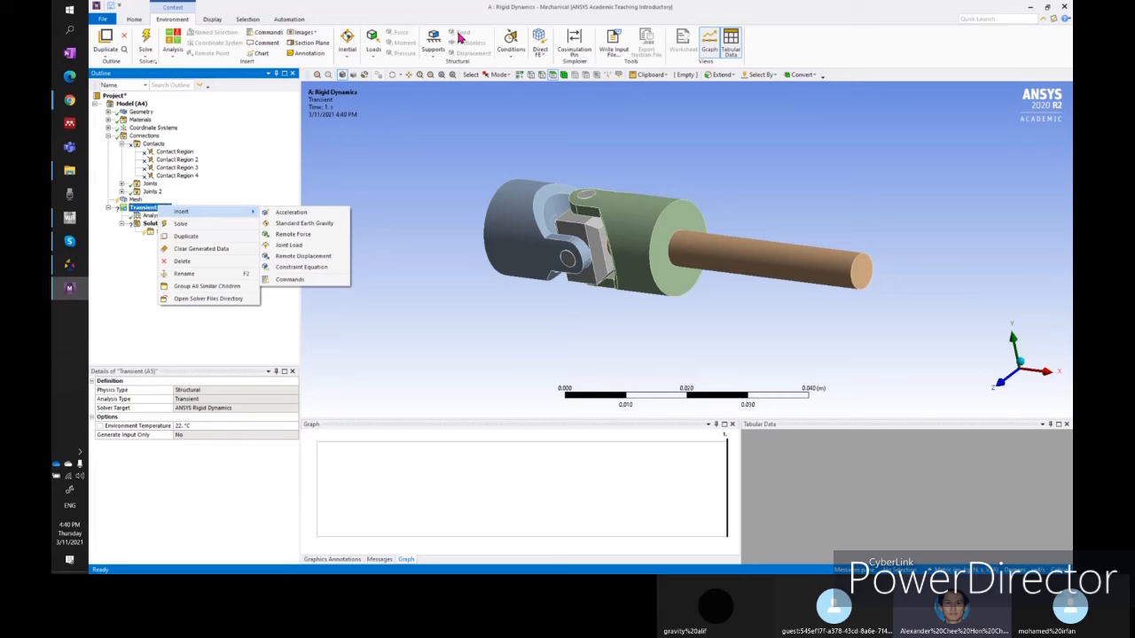
pyautogui.click(416, 195)
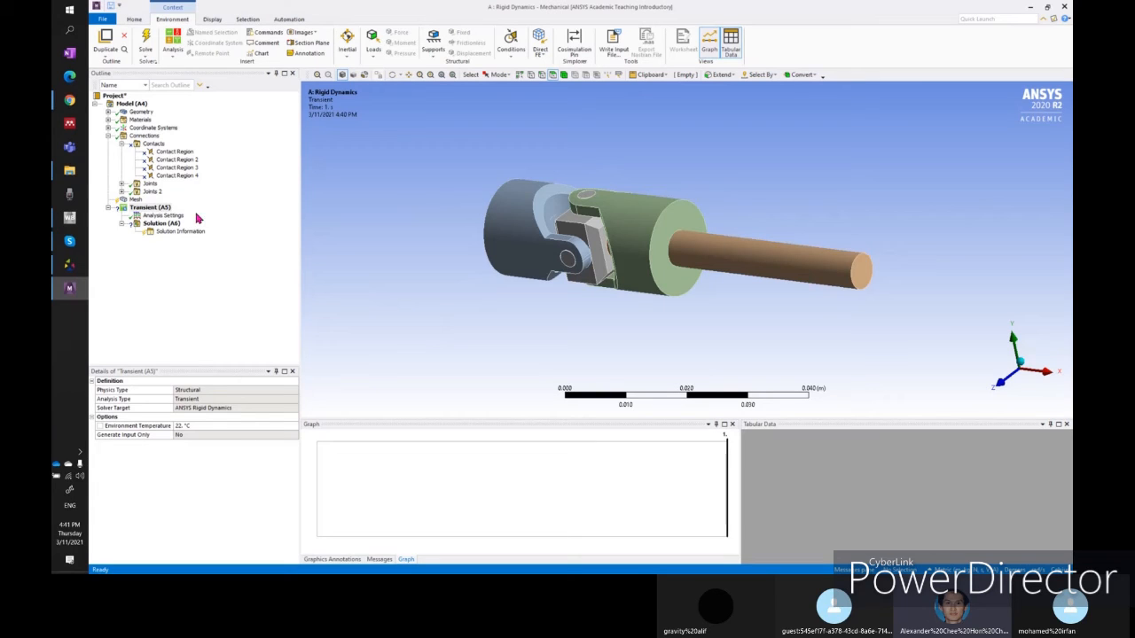
# - Add a Fixed body-to-ground joint and scope its mobile side to the flat end face of the blue yoke
pyautogui.click(145, 135)
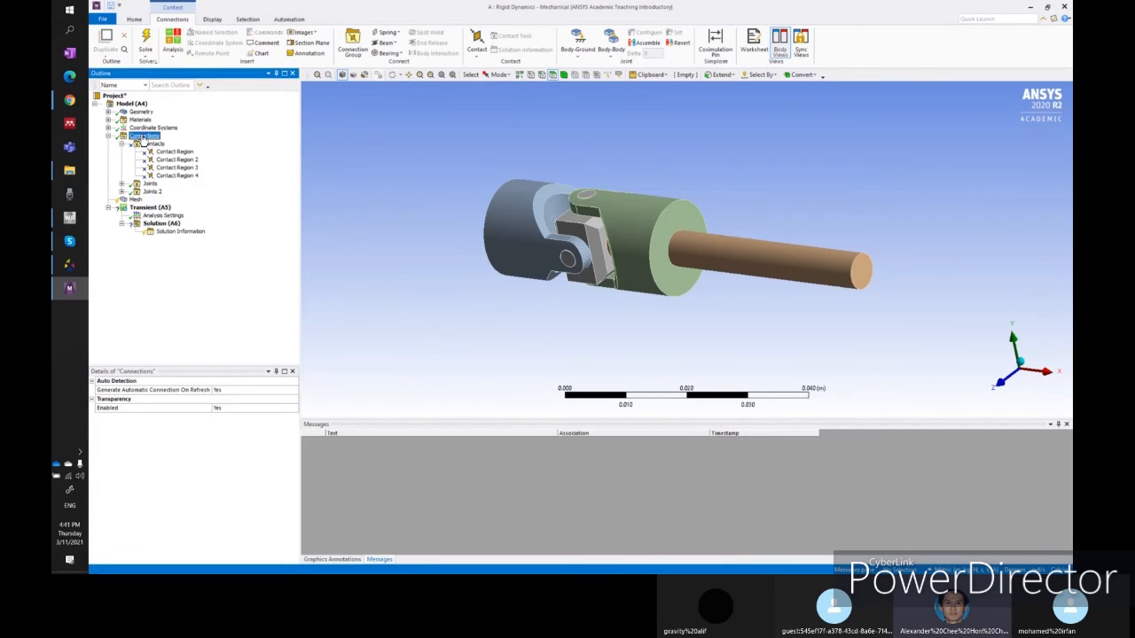
pyautogui.click(592, 55)
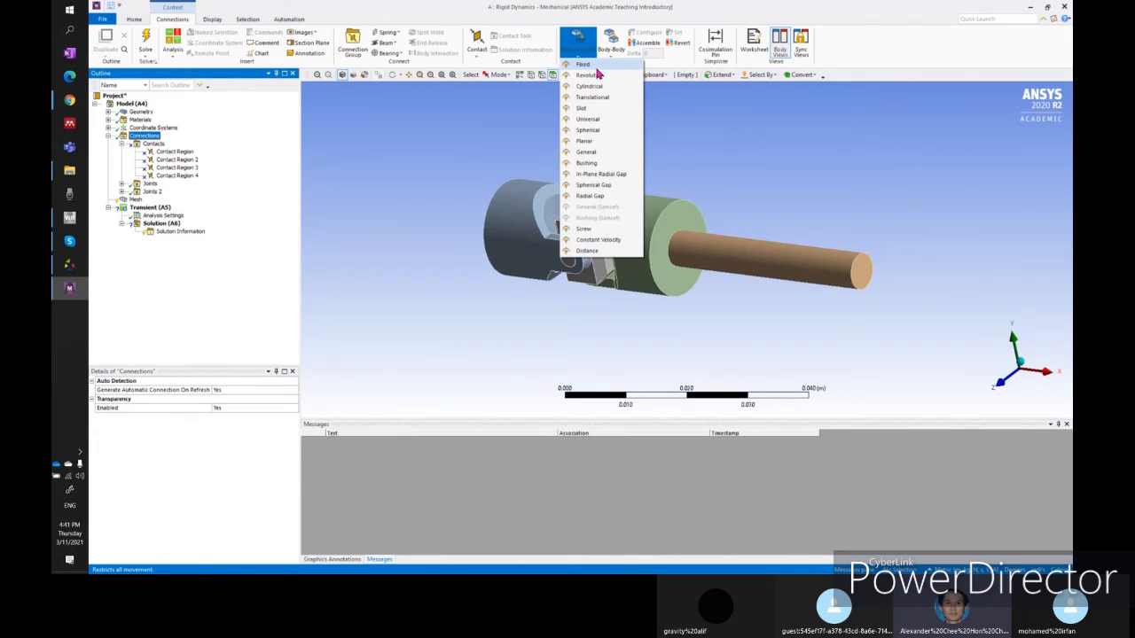
pyautogui.moveTo(468, 182); pyautogui.dragTo(493, 257, button='middle')
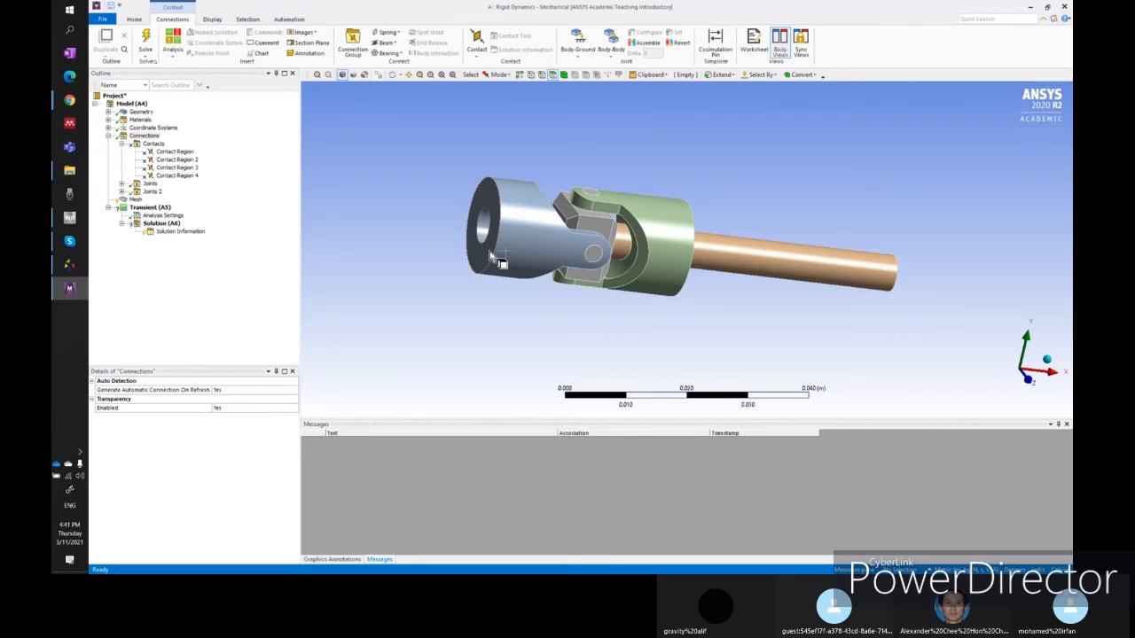
pyautogui.click(577, 41)
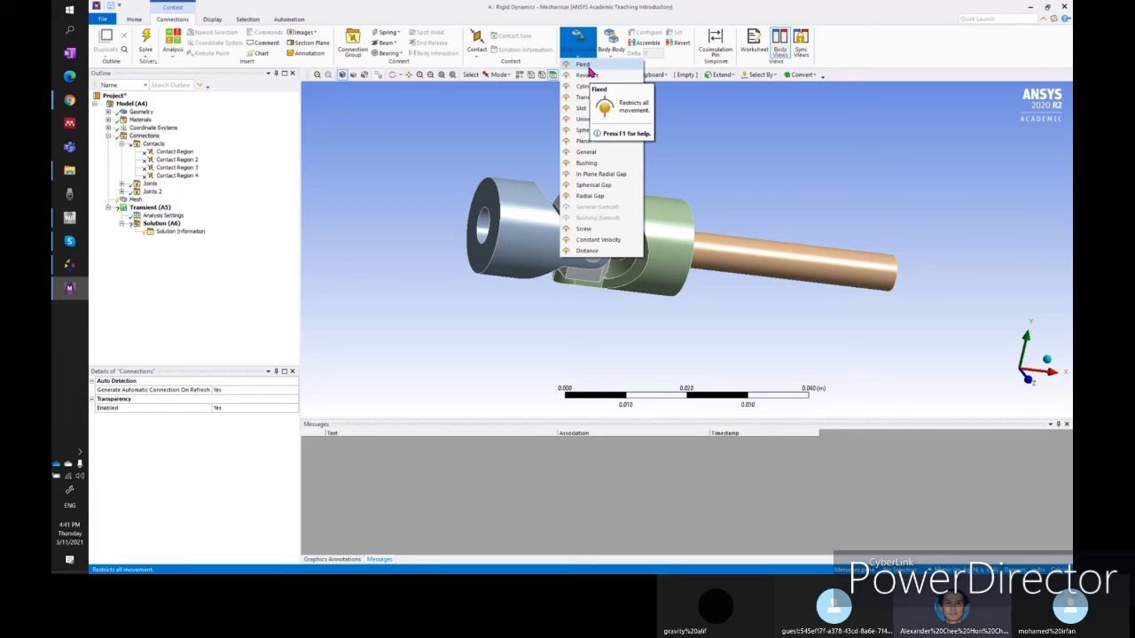
pyautogui.click(725, 115)
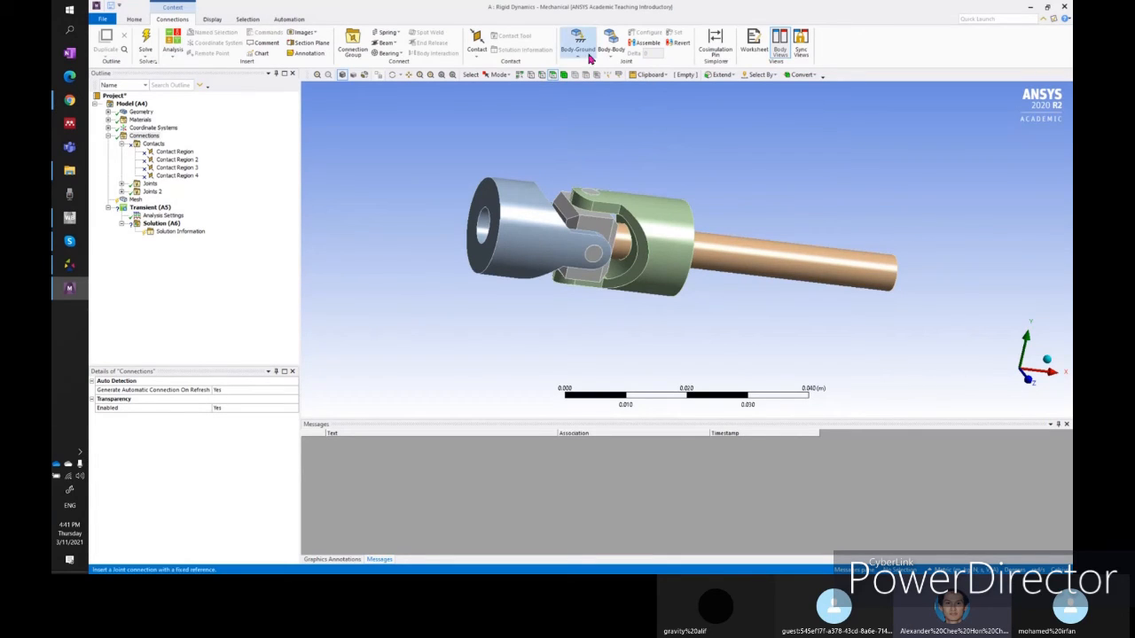
pyautogui.click(612, 53)
pyautogui.click(659, 148)
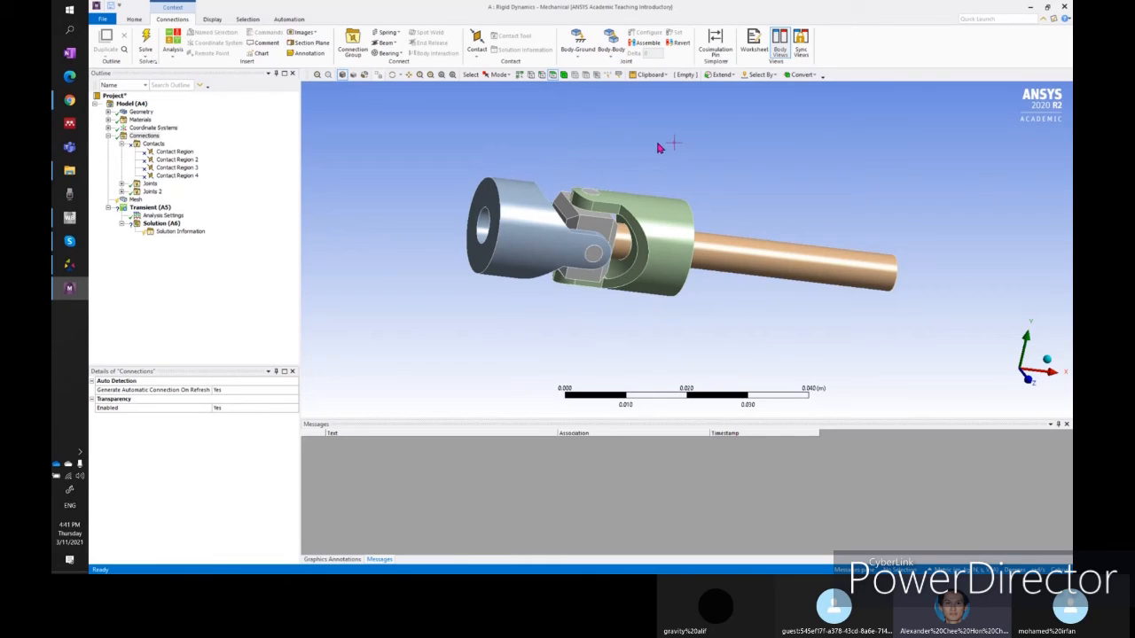
pyautogui.click(577, 43)
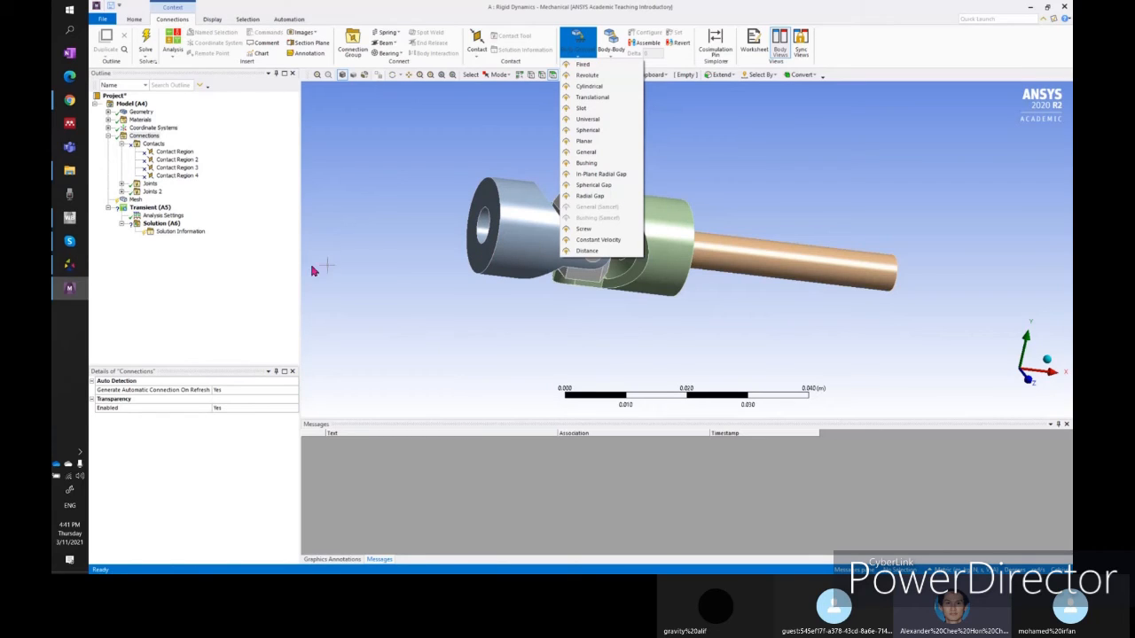
pyautogui.click(582, 66)
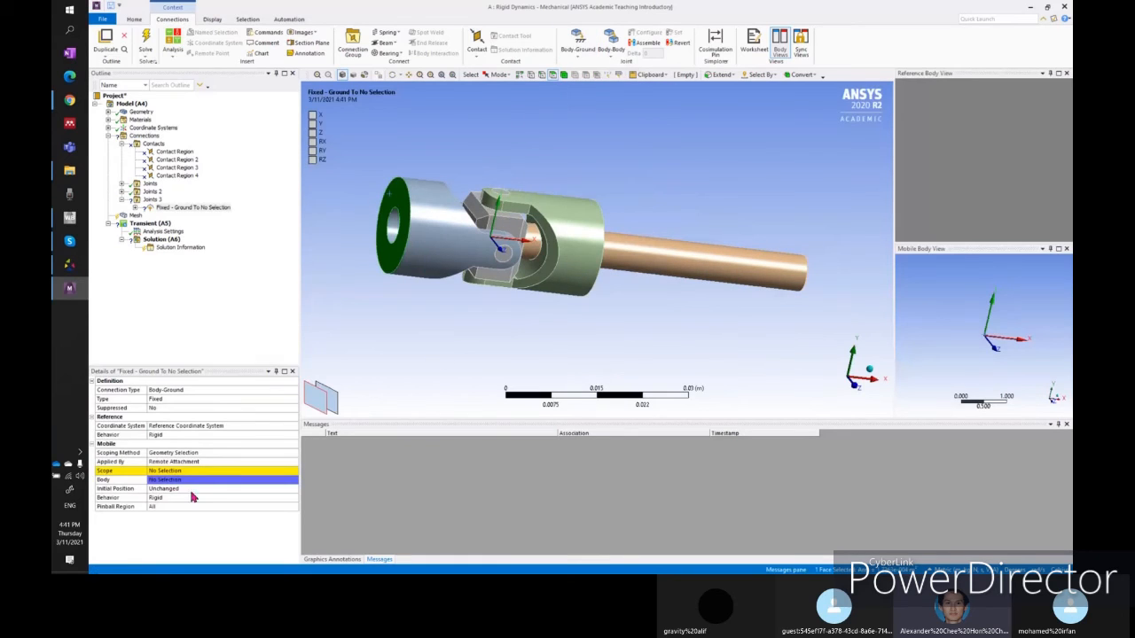
pyautogui.click(165, 472)
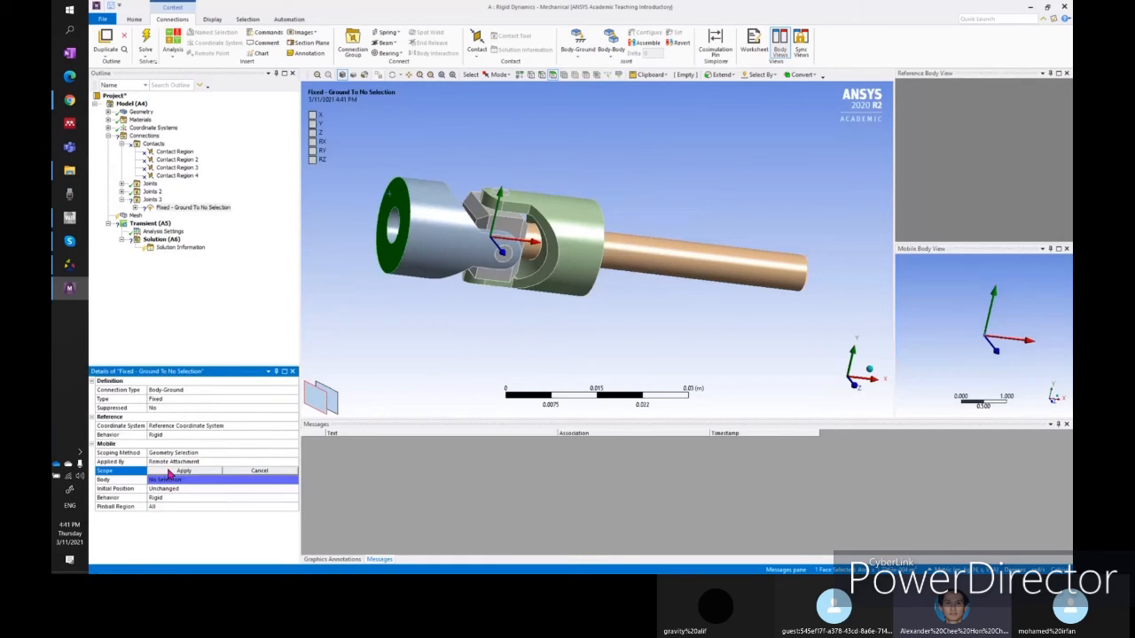
pyautogui.click(169, 472)
pyautogui.moveTo(665, 352); pyautogui.dragTo(550, 321, button='middle')
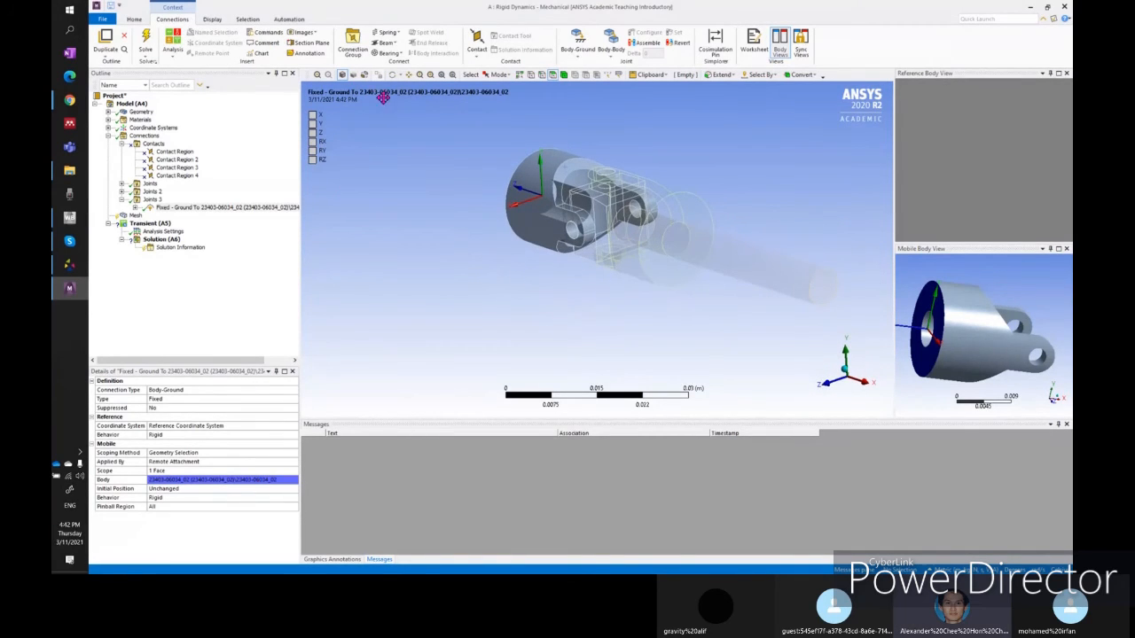
# - Review the fixed ground joint in its new joint group and collapse the group
pyautogui.click(147, 200)
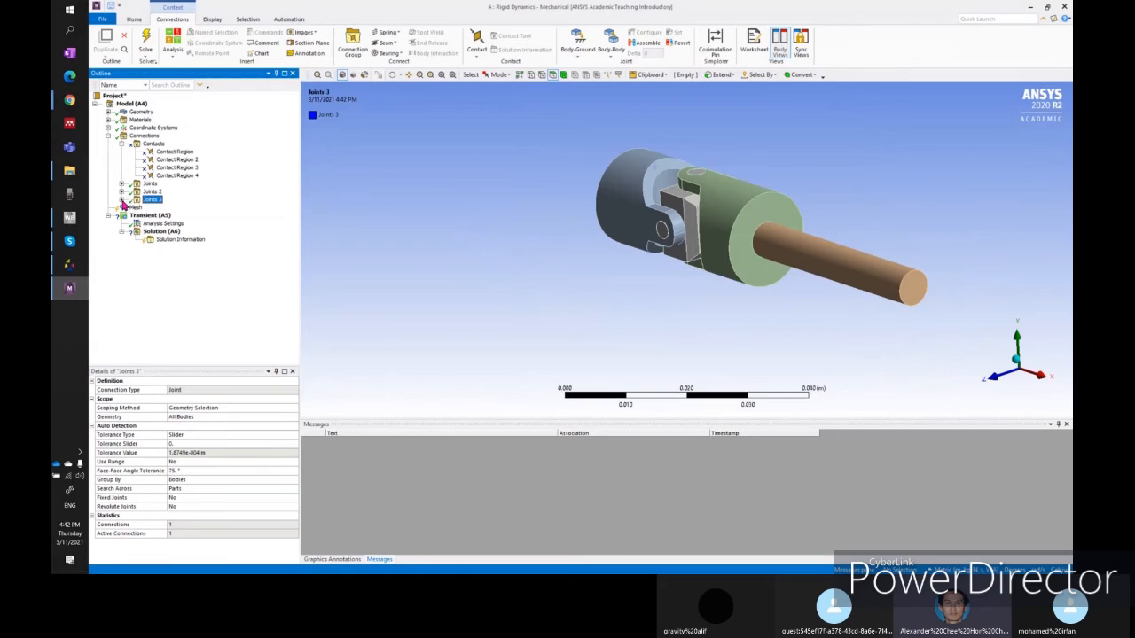
pyautogui.click(122, 200)
pyautogui.click(204, 208)
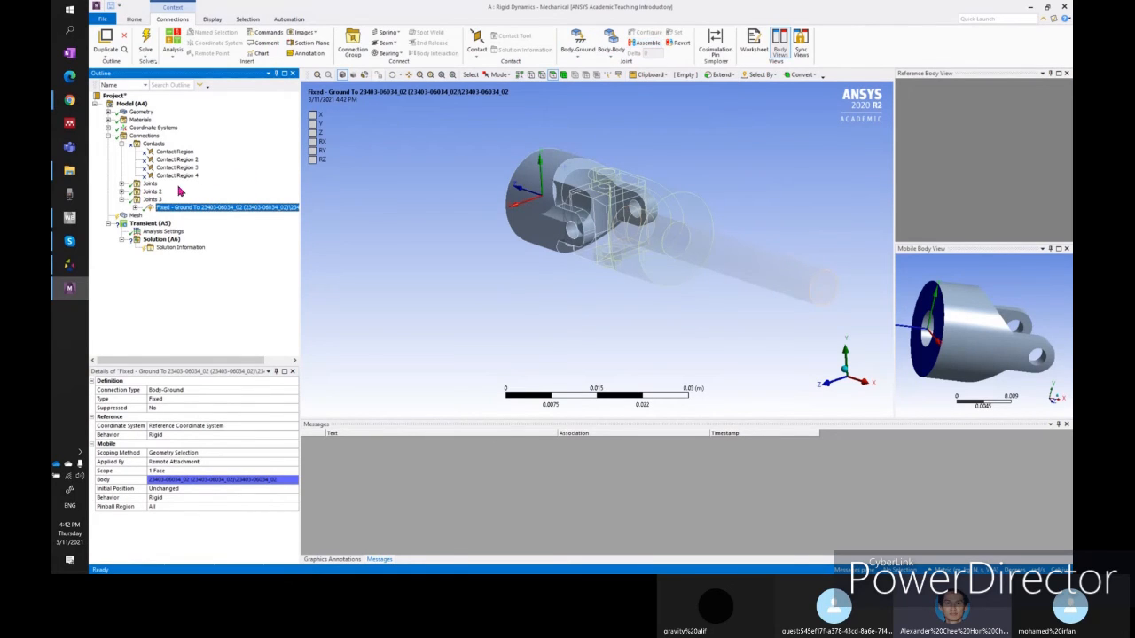
pyautogui.click(122, 200)
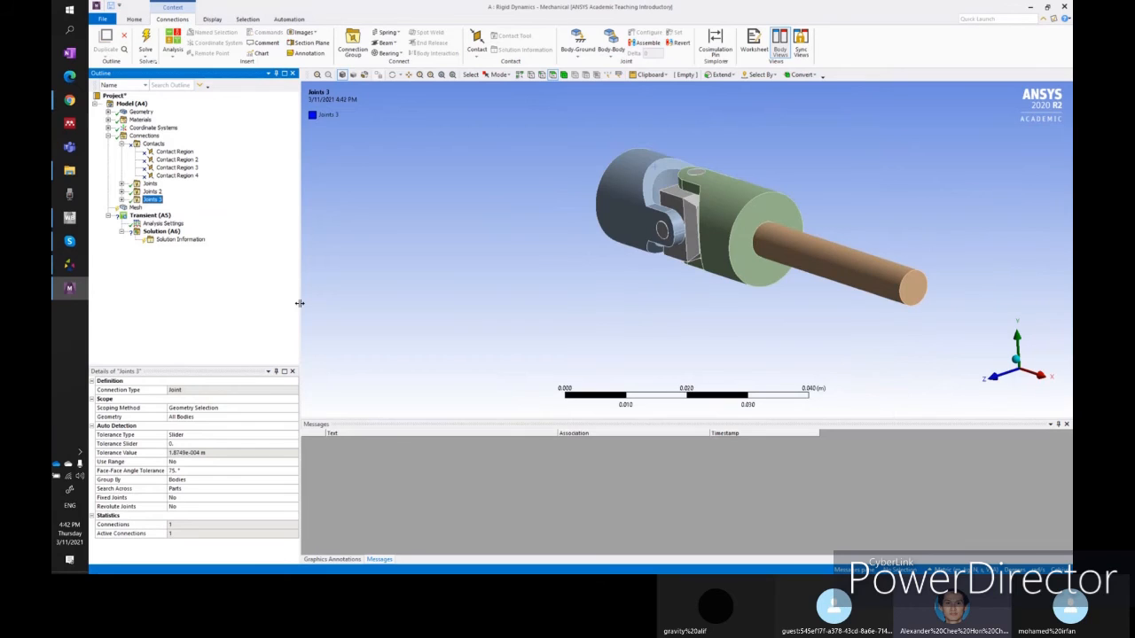
# - Set the number of steps in the Transient analysis settings to 3
pyautogui.click(159, 223)
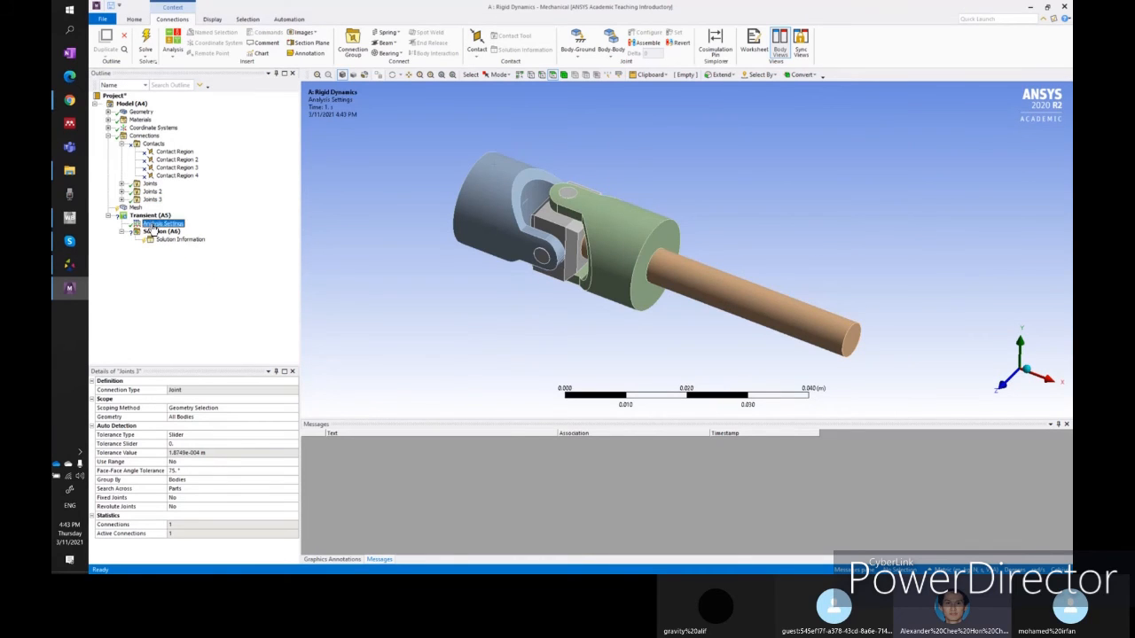
pyautogui.moveTo(581, 366); pyautogui.dragTo(535, 302, button='middle')
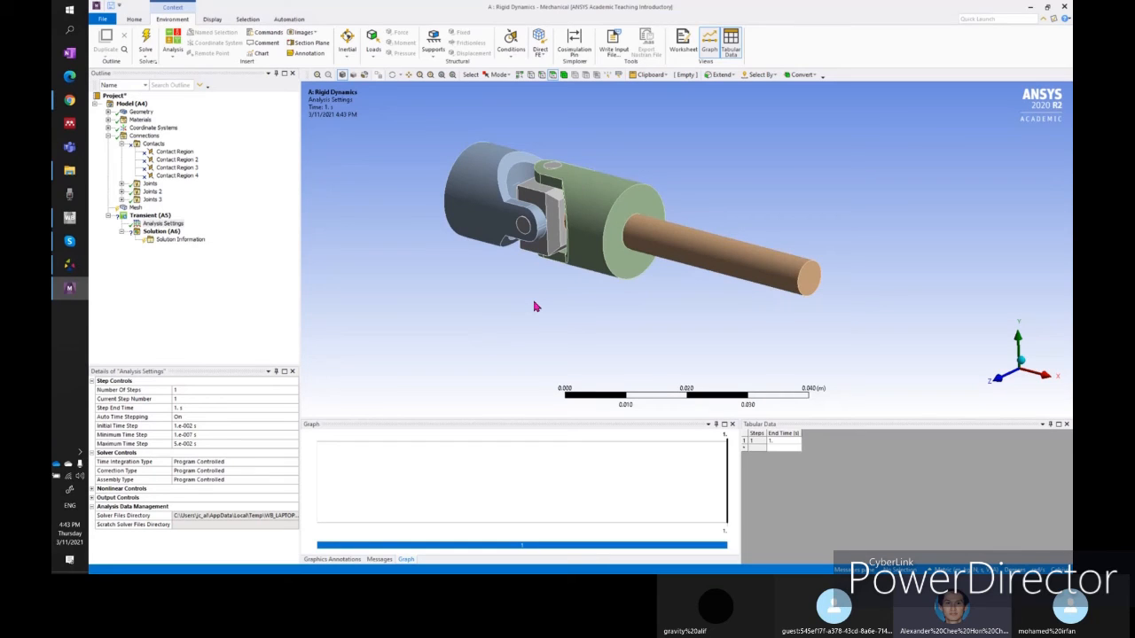
pyautogui.click(233, 389)
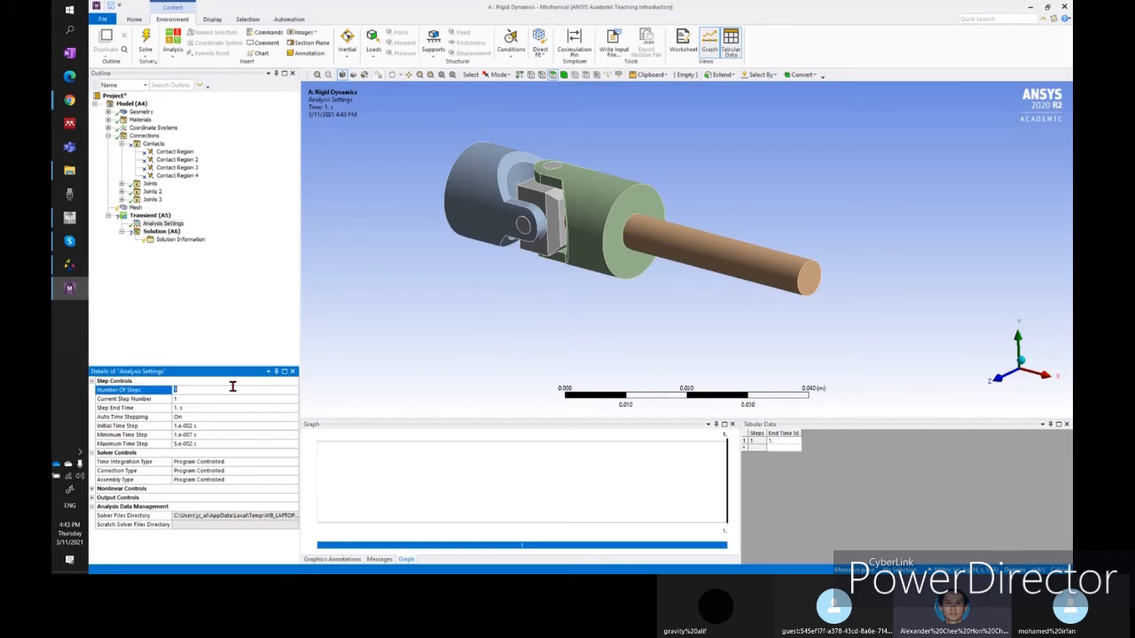
pyautogui.write('3')
pyautogui.press('Return')
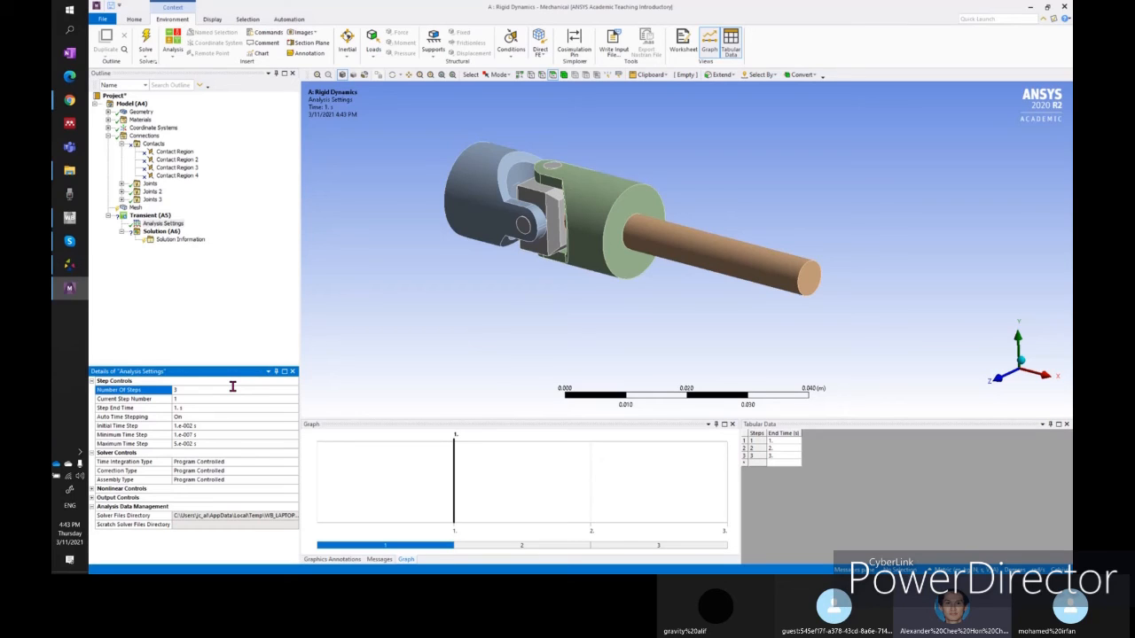
# - Select the centre block, the green yoke and the brown shaft together as bodies
pyautogui.click(161, 224)
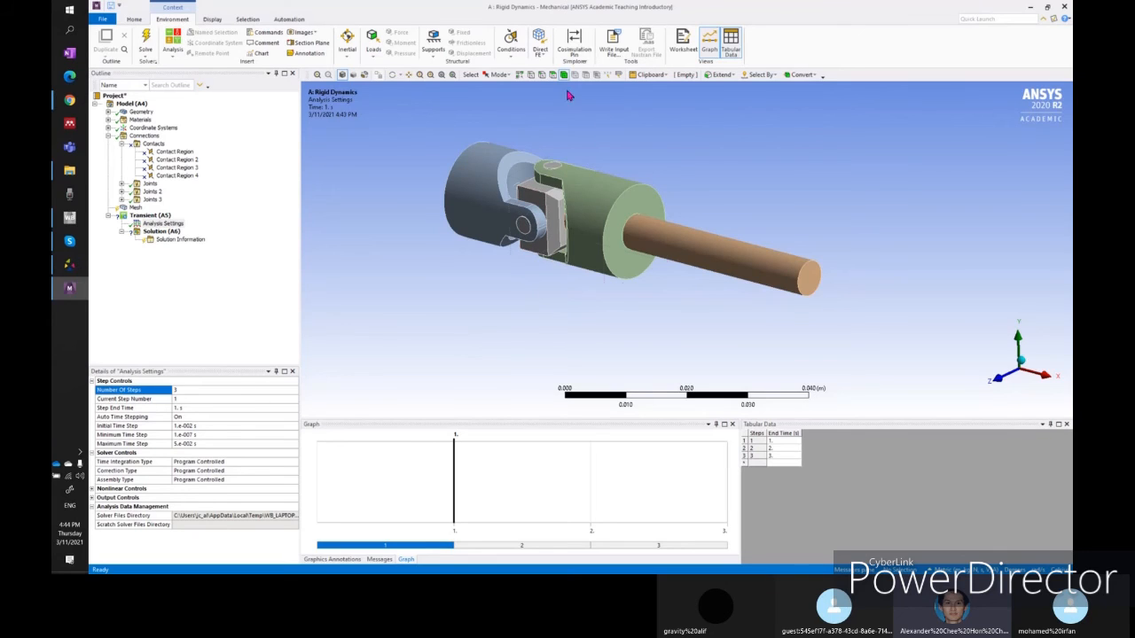
pyautogui.click(558, 208)
pyautogui.keyDown('ctrl'); pyautogui.click(618, 270); pyautogui.keyUp('ctrl')
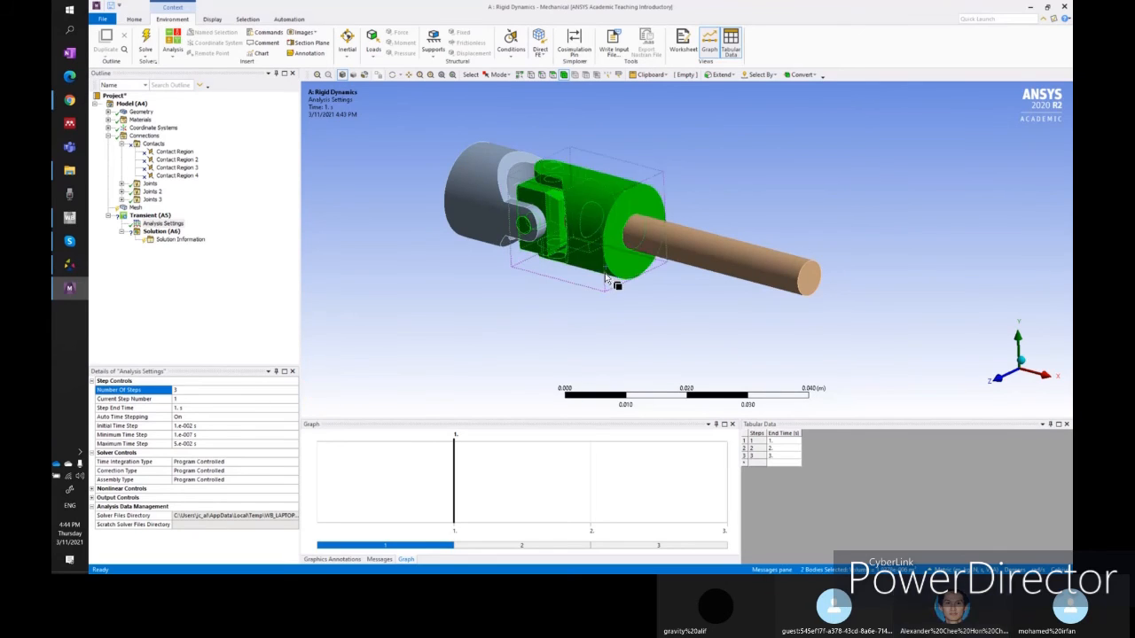
pyautogui.keyDown('ctrl'); pyautogui.click(718, 266); pyautogui.keyUp('ctrl')
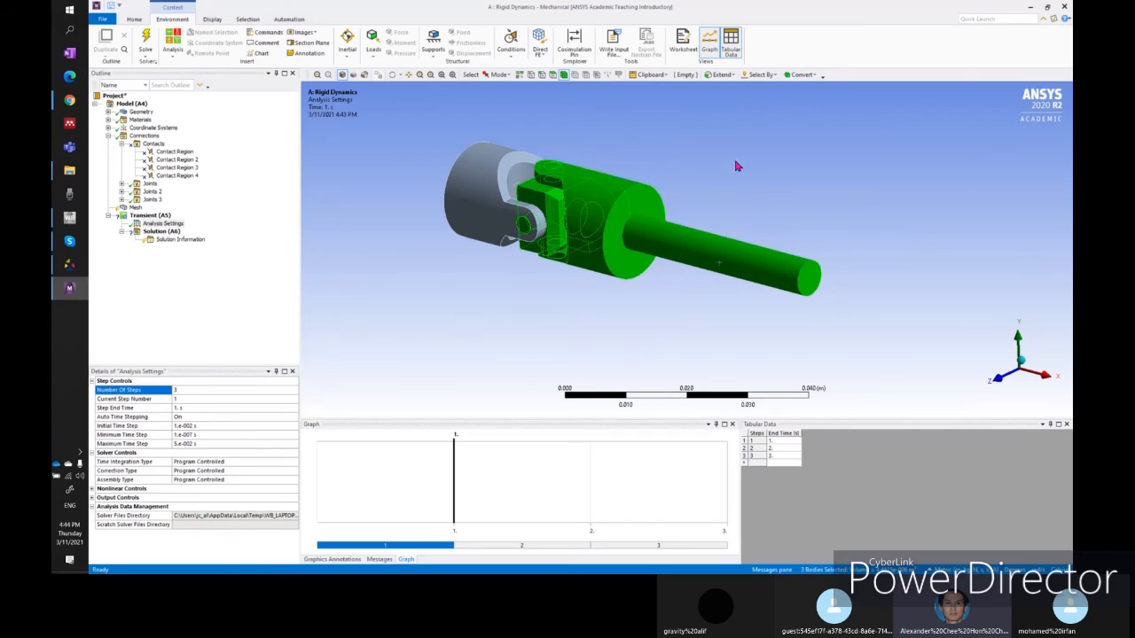
# - View the assembly along the Z axis and sketch a curved arrow around the green yoke as a screen annotation of its rotation
pyautogui.keyDown('ctrl'); pyautogui.moveTo(660, 347); pyautogui.dragTo(724, 358, button='middle'); pyautogui.keyUp('ctrl')
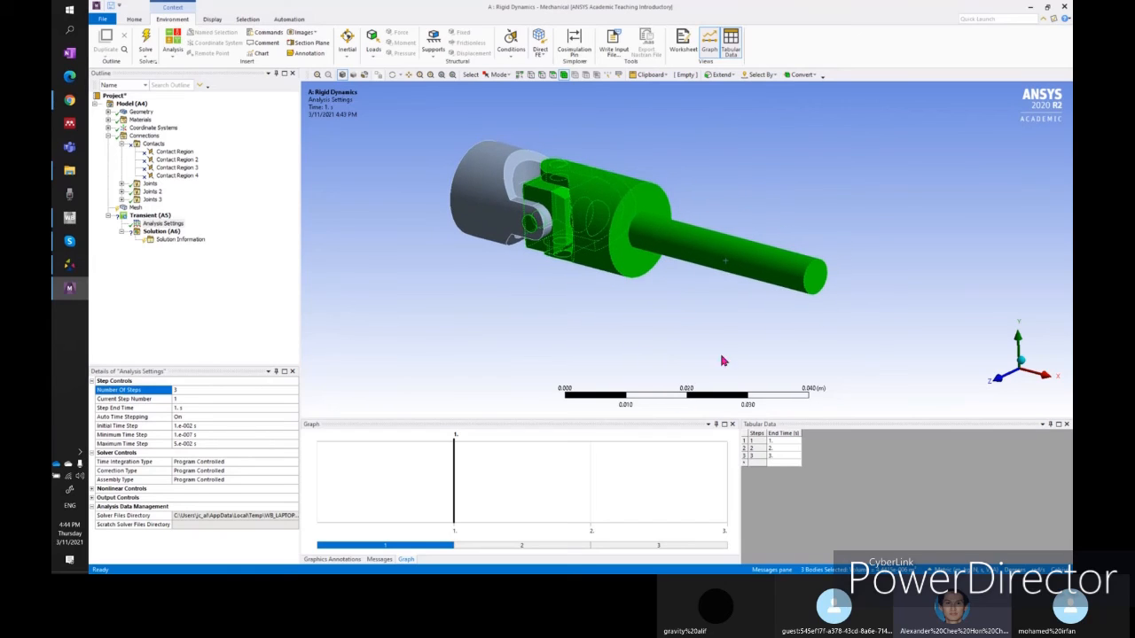
pyautogui.click(1000, 376)
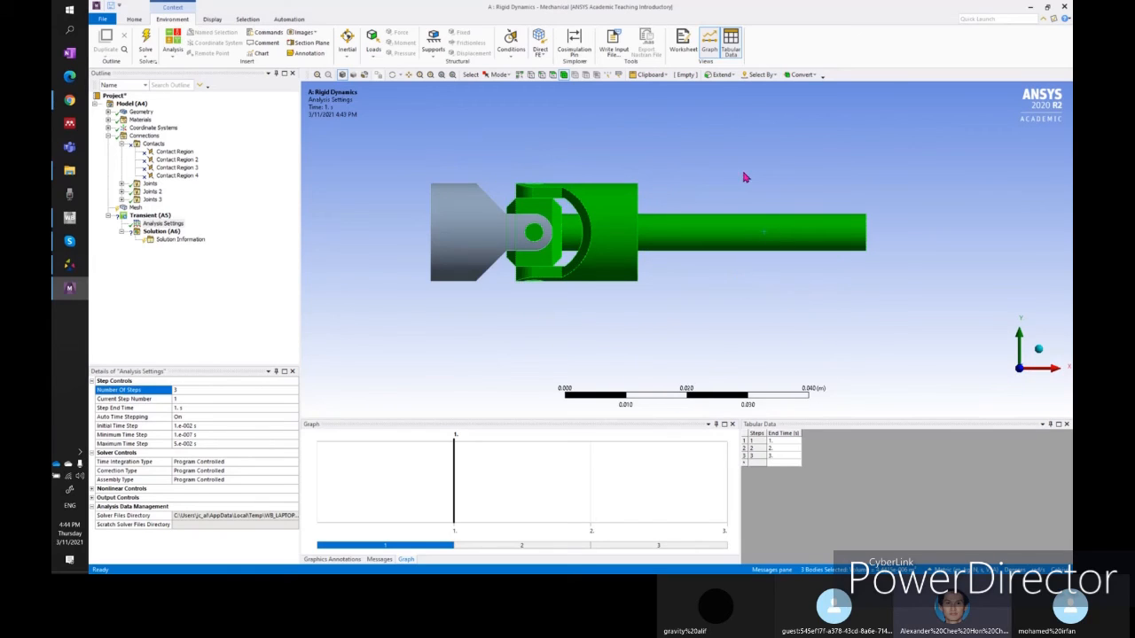
pyautogui.hotkey('ctrl', '2')
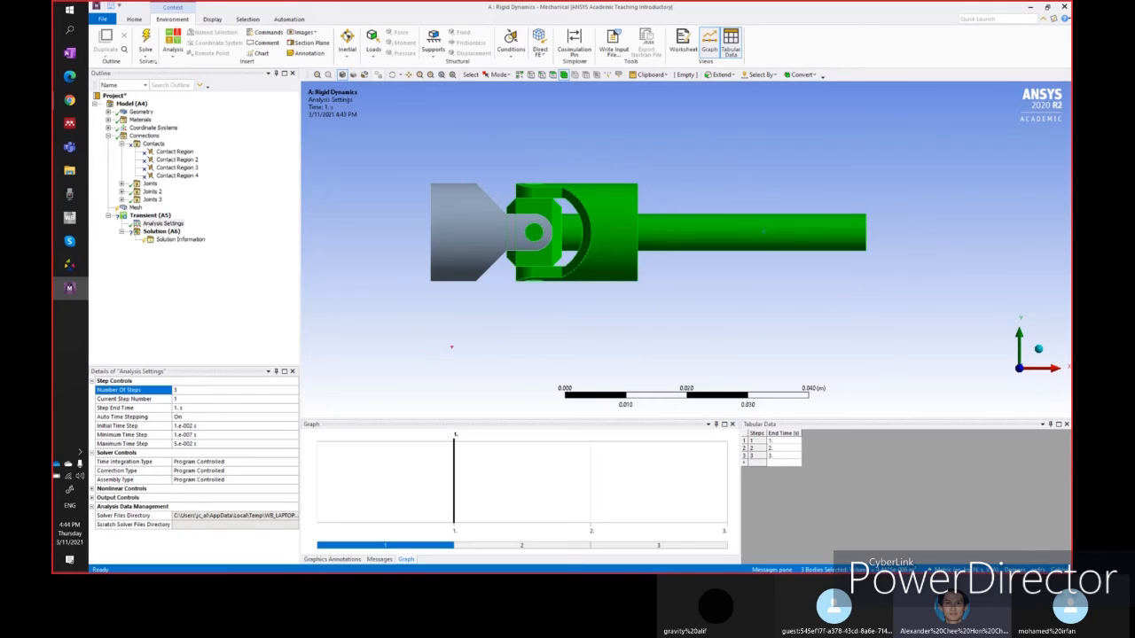
pyautogui.moveTo(618, 301)
pyautogui.mouseDown()
pyautogui.moveTo(656, 264)
pyautogui.moveTo(629, 173)
pyautogui.mouseUp()
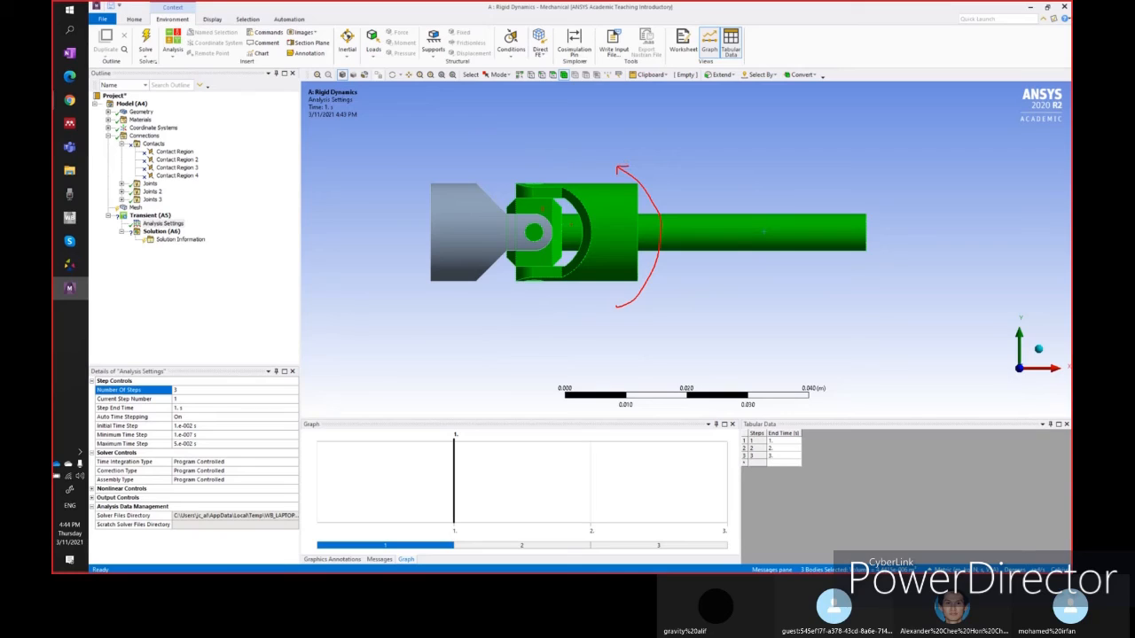
# - Sketch the tilted yoke and shaft as a screen annotation, clear the annotations and deselect the three bodies
pyautogui.moveTo(542, 188)
pyautogui.mouseDown()
pyautogui.moveTo(612, 100)
pyautogui.moveTo(679, 128)
pyautogui.moveTo(581, 253)
pyautogui.mouseUp()
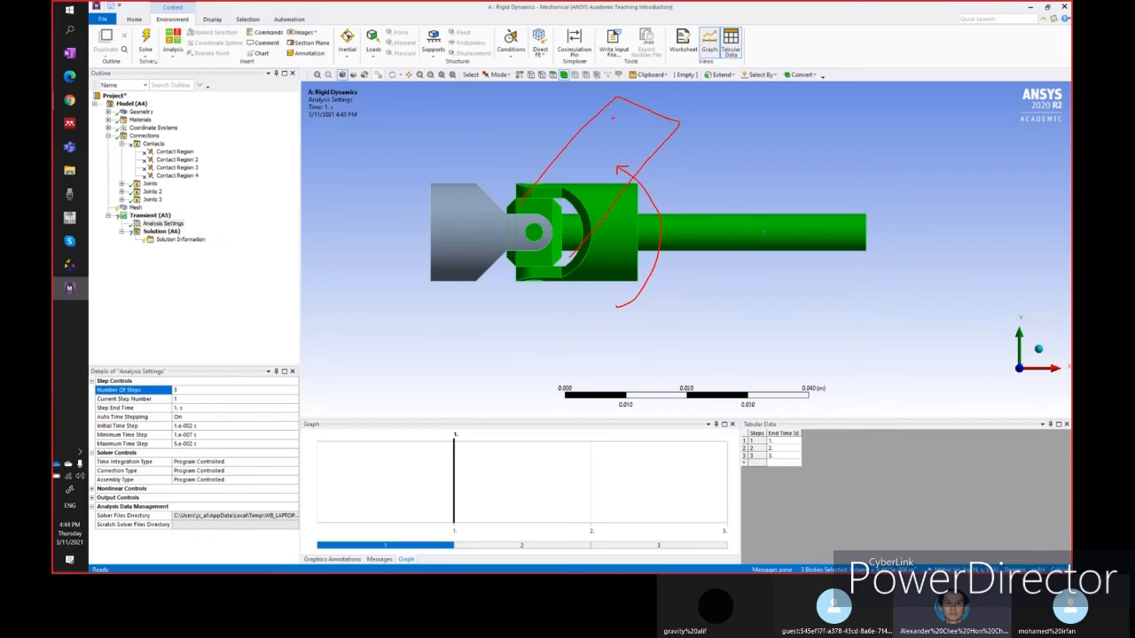
pyautogui.moveTo(628, 115)
pyautogui.mouseDown()
pyautogui.moveTo(665, 89)
pyautogui.moveTo(646, 122)
pyautogui.mouseUp()
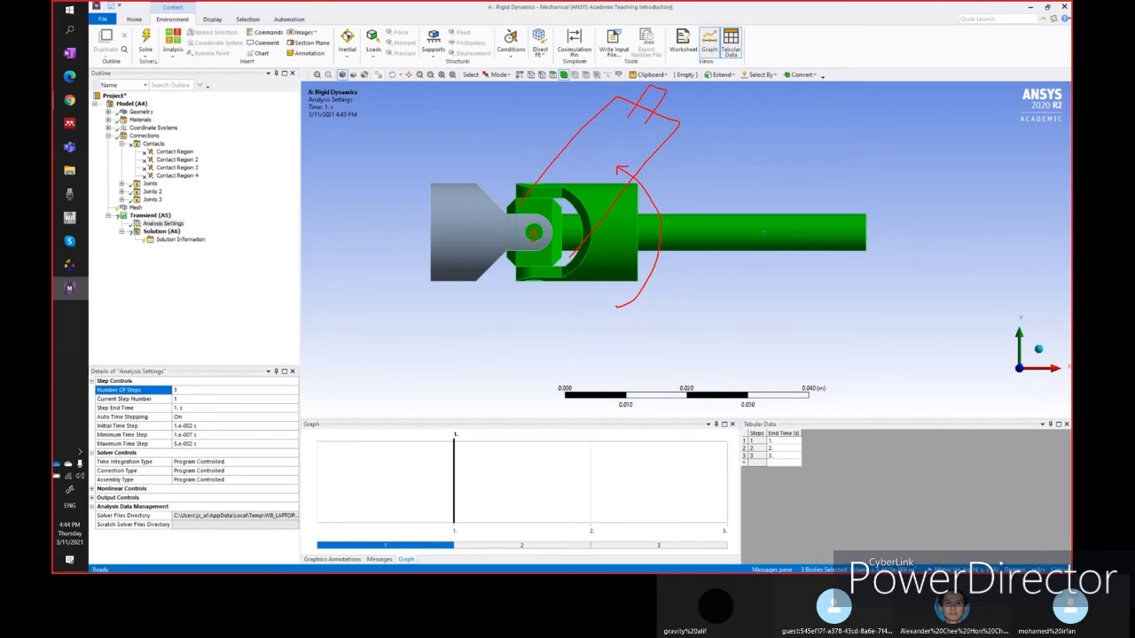
pyautogui.press('Escape')
pyautogui.moveTo(743, 227); pyautogui.dragTo(650, 245, button='middle')
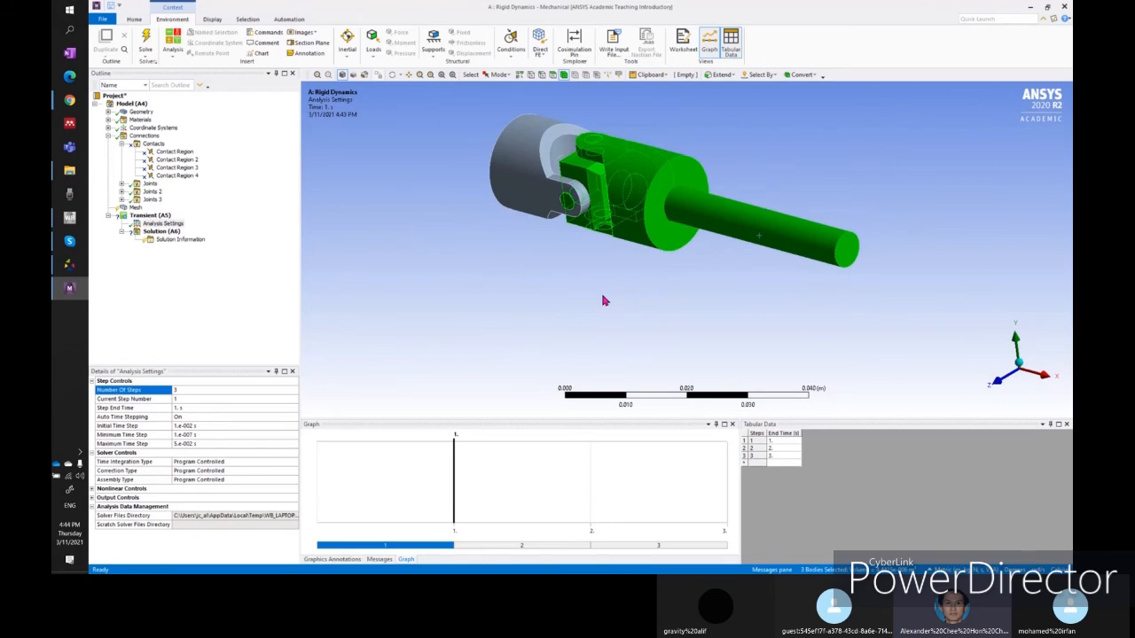
pyautogui.click(603, 301)
# - Expand the Joints and Joints 2 groups in the outline and insert a Joint Load into the Transient analysis
pyautogui.click(180, 227)
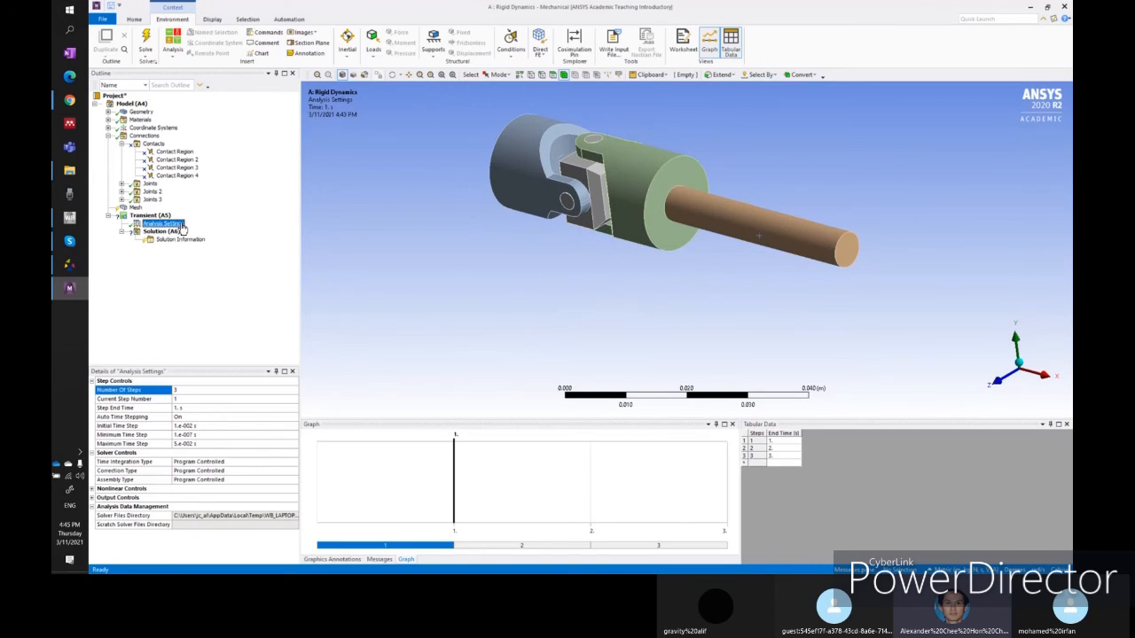
pyautogui.rightClick(181, 225)
pyautogui.moveTo(206, 232)
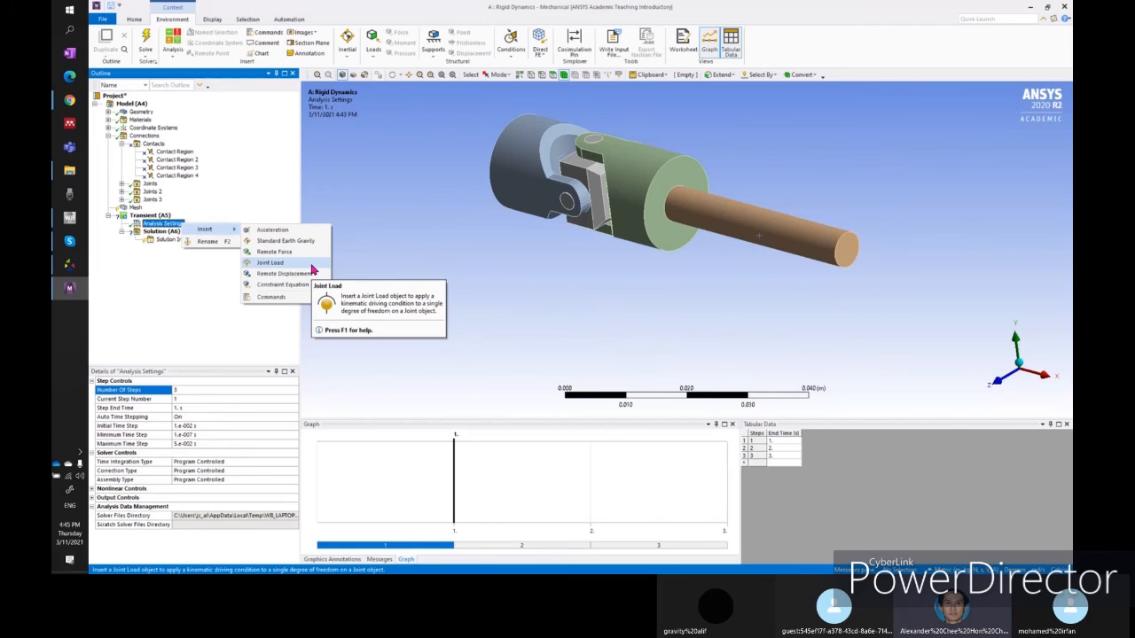
pyautogui.click(122, 183)
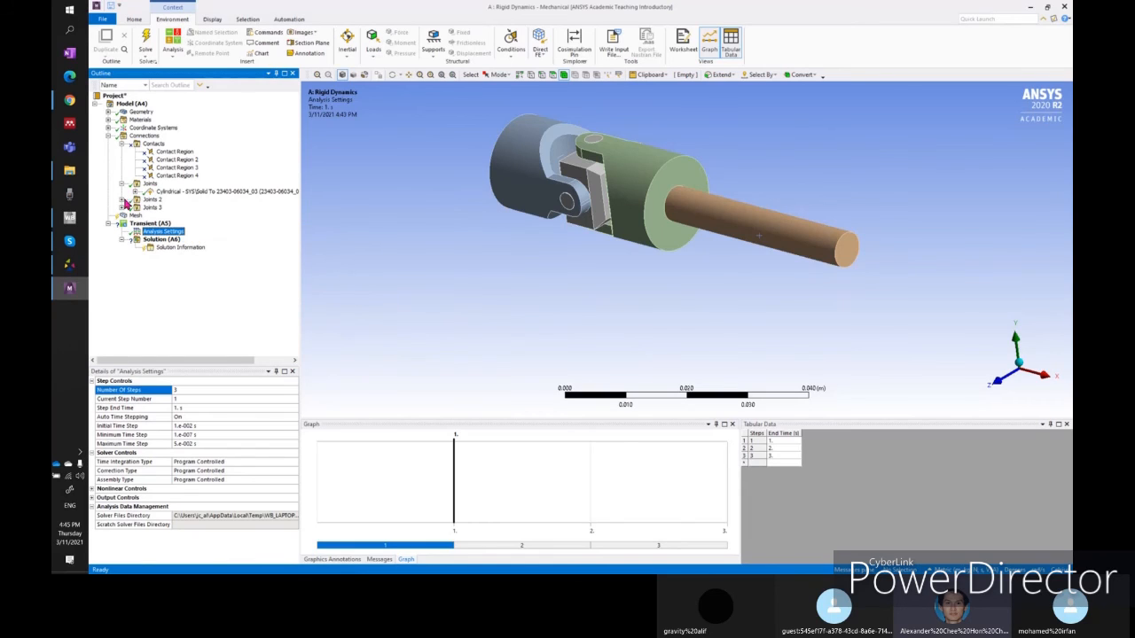
pyautogui.click(123, 200)
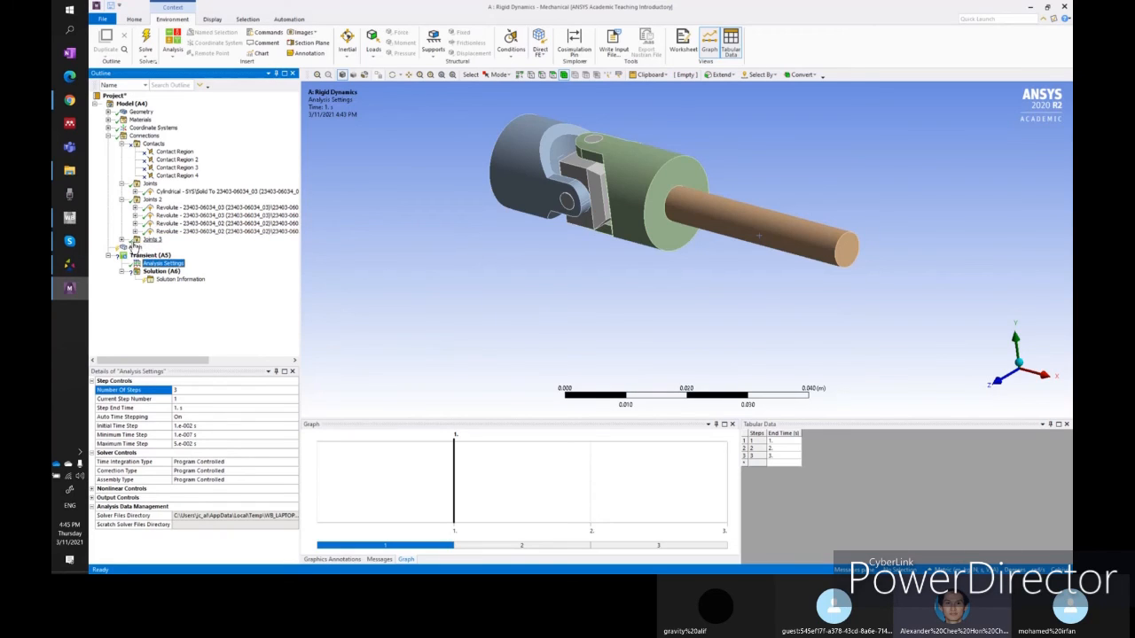
pyautogui.rightClick(177, 266)
pyautogui.moveTo(203, 271)
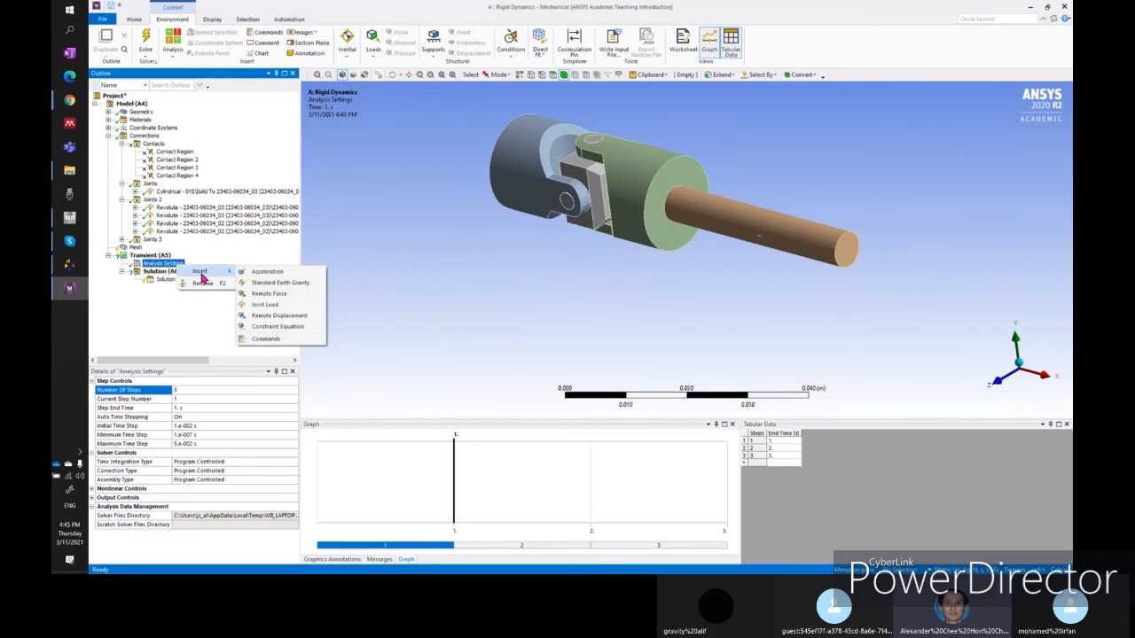
pyautogui.click(284, 305)
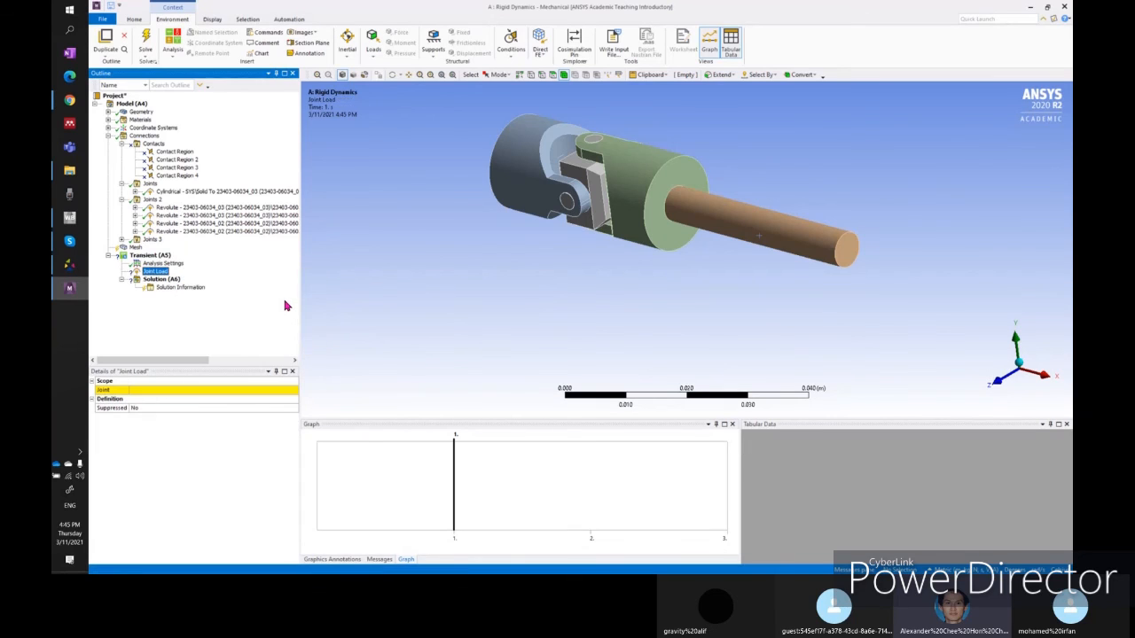
# - Try different revolute joints as the scope of the joint load and compare their locations on the centre block
pyautogui.click(236, 389)
pyautogui.click(294, 391)
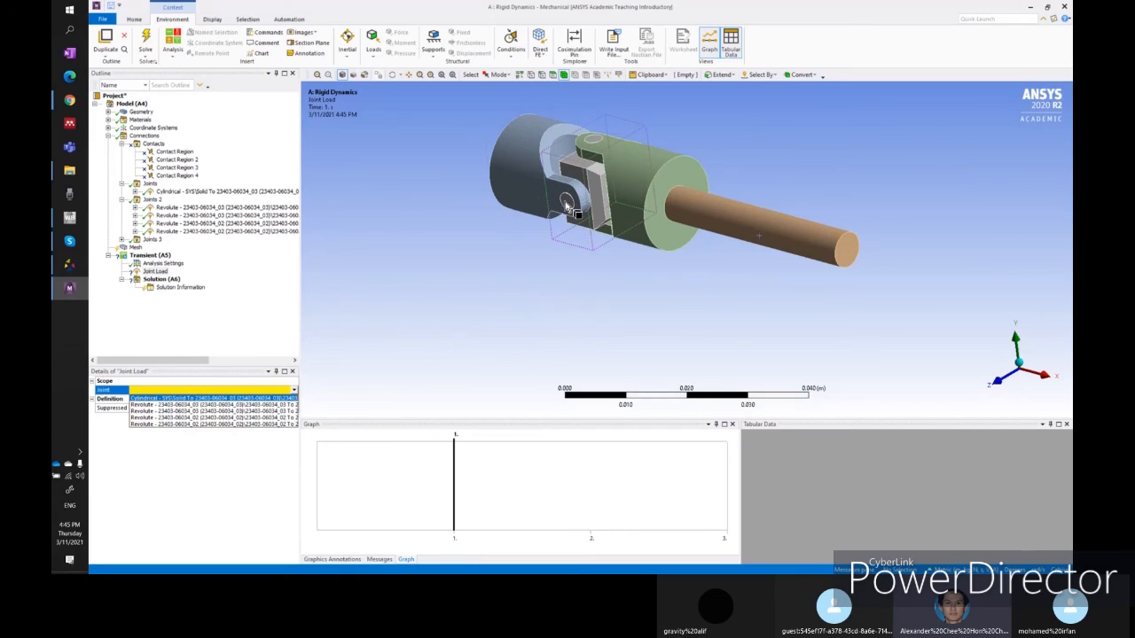
pyautogui.click(621, 345)
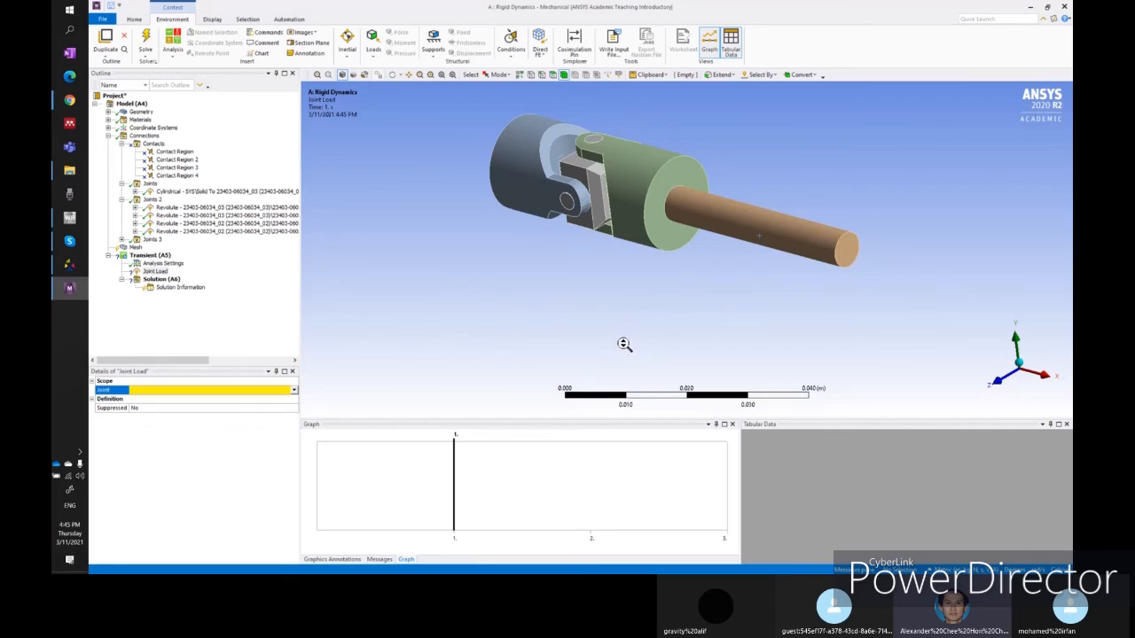
pyautogui.moveTo(629, 311); pyautogui.dragTo(591, 311, button='middle')
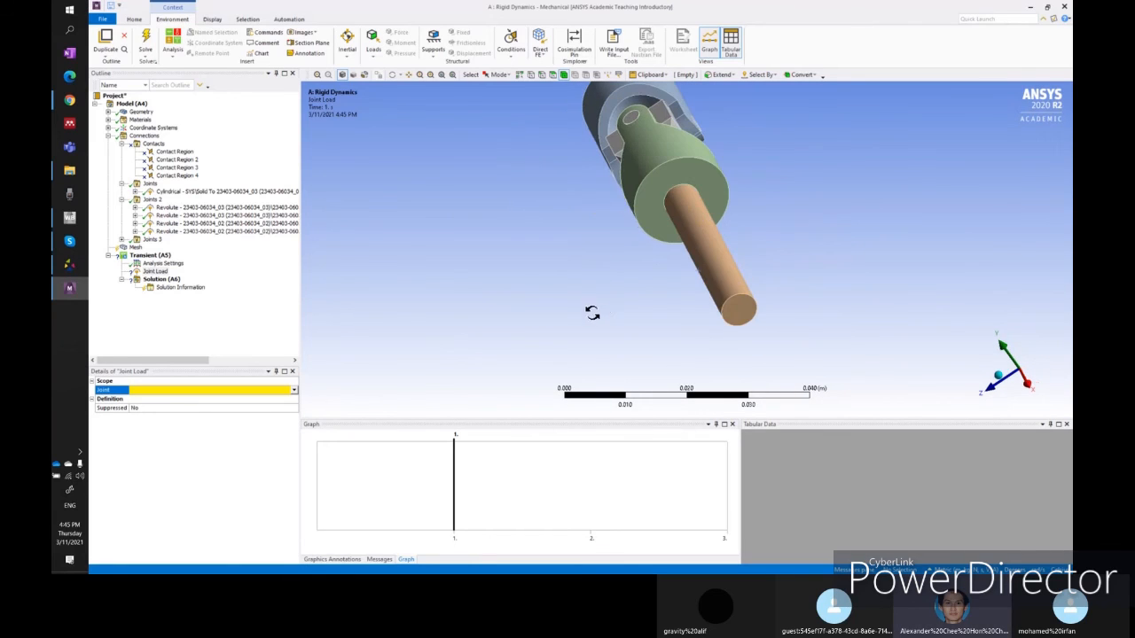
pyautogui.click(293, 390)
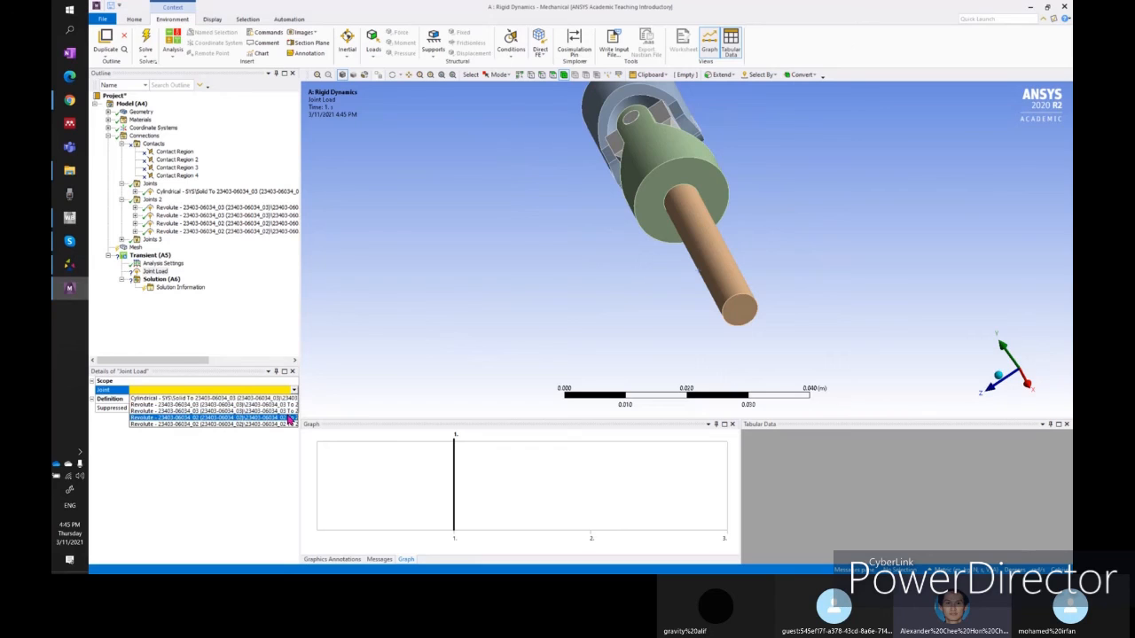
pyautogui.click(289, 423)
pyautogui.moveTo(461, 337); pyautogui.dragTo(535, 312, button='middle')
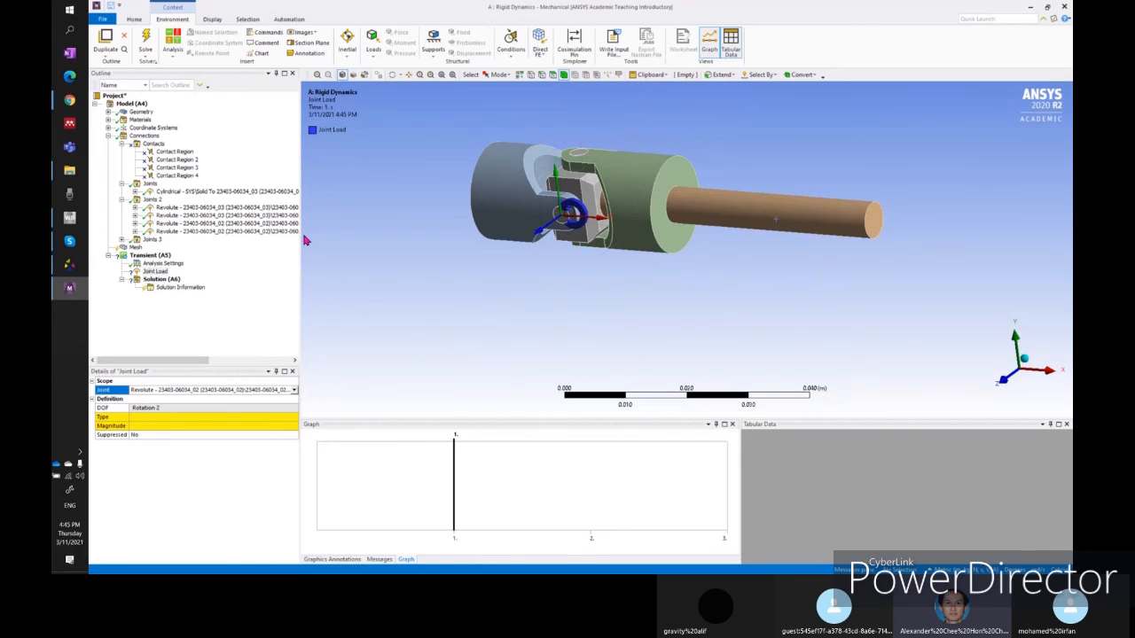
pyautogui.click(294, 390)
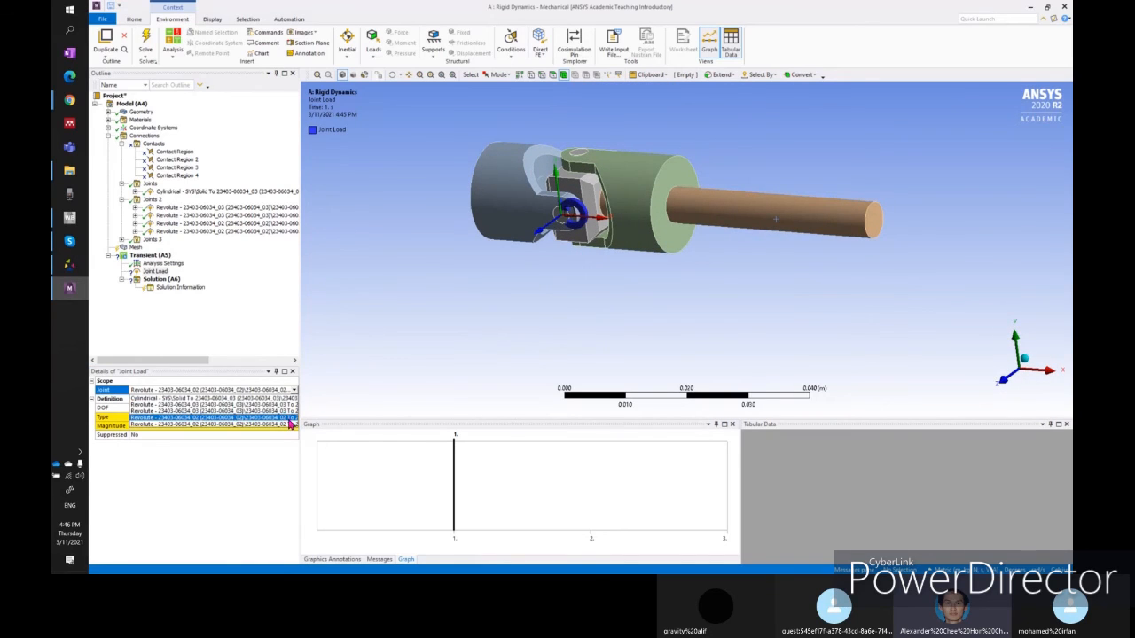
pyautogui.click(296, 423)
pyautogui.moveTo(483, 333); pyautogui.dragTo(563, 315, button='middle')
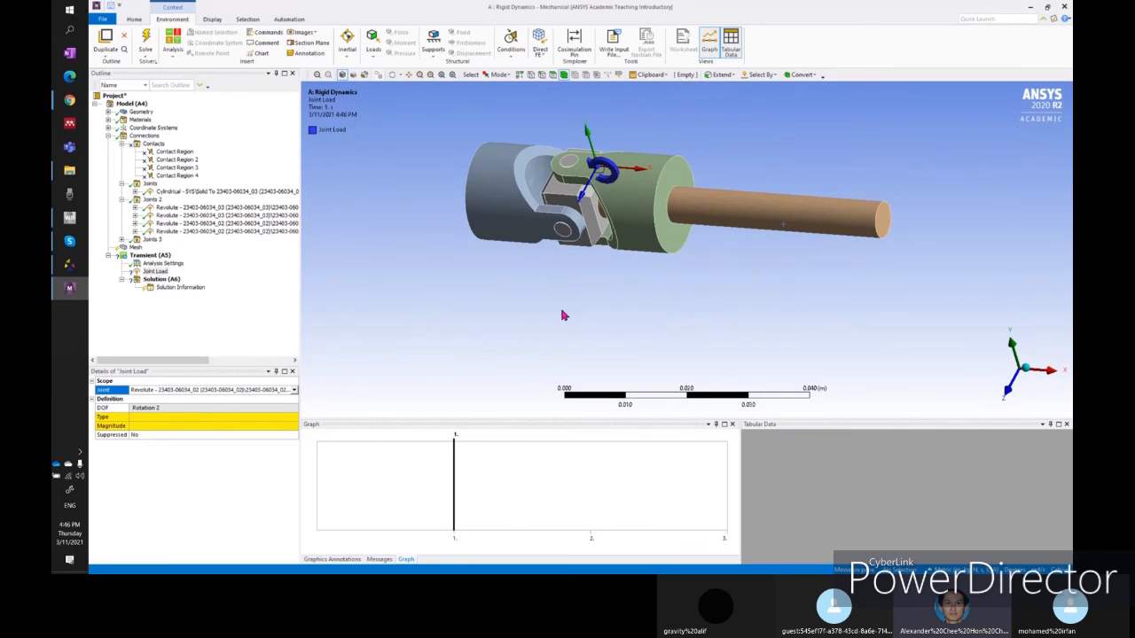
# - Scope the joint load to the revolute joint at the front pin between the centre block and the grounded yoke
pyautogui.click(293, 390)
pyautogui.click(240, 424)
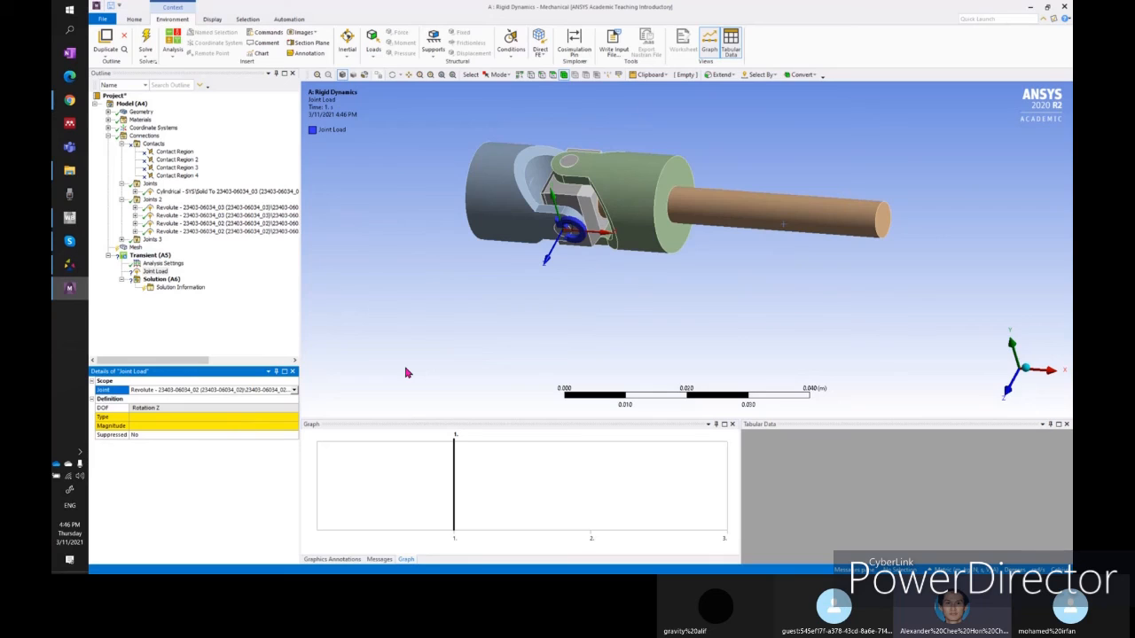
pyautogui.click(294, 390)
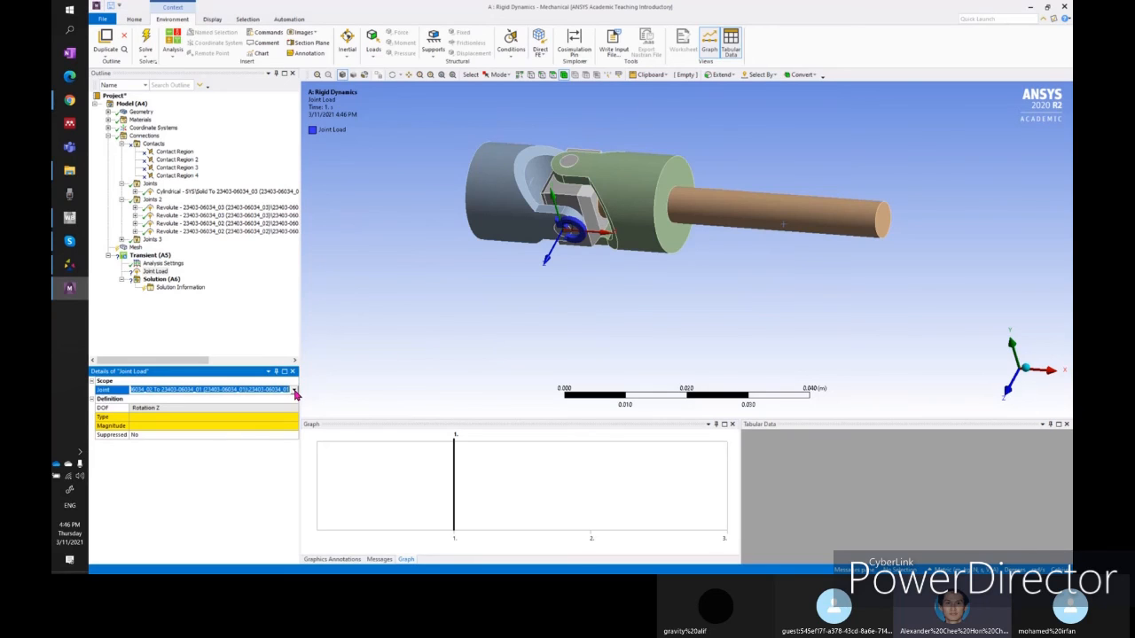
pyautogui.click(293, 390)
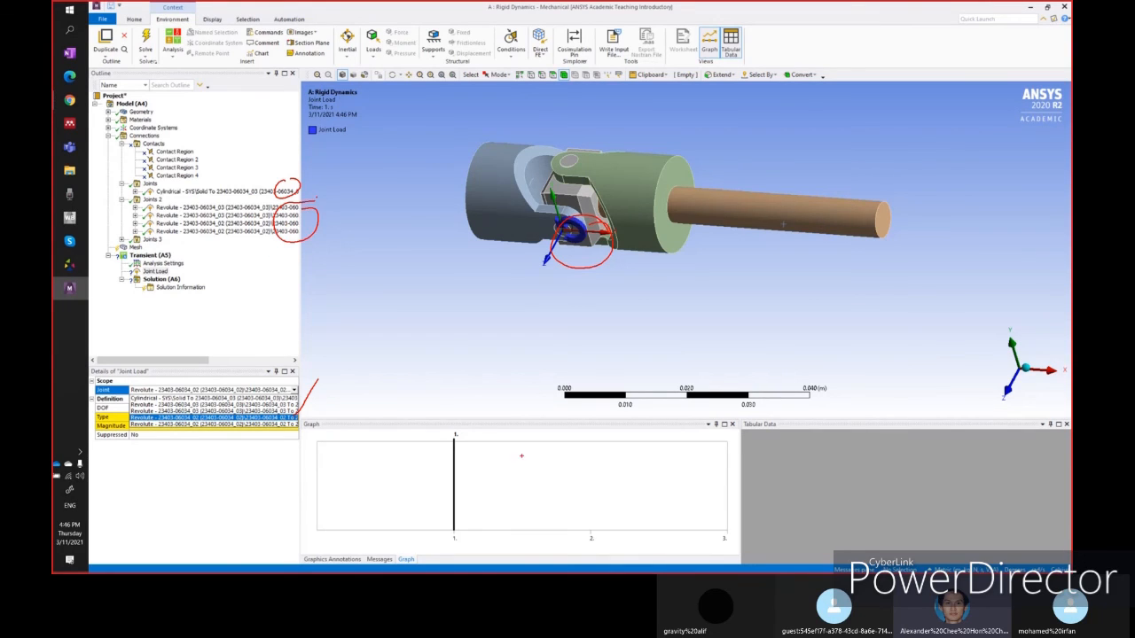
pyautogui.press('Escape')
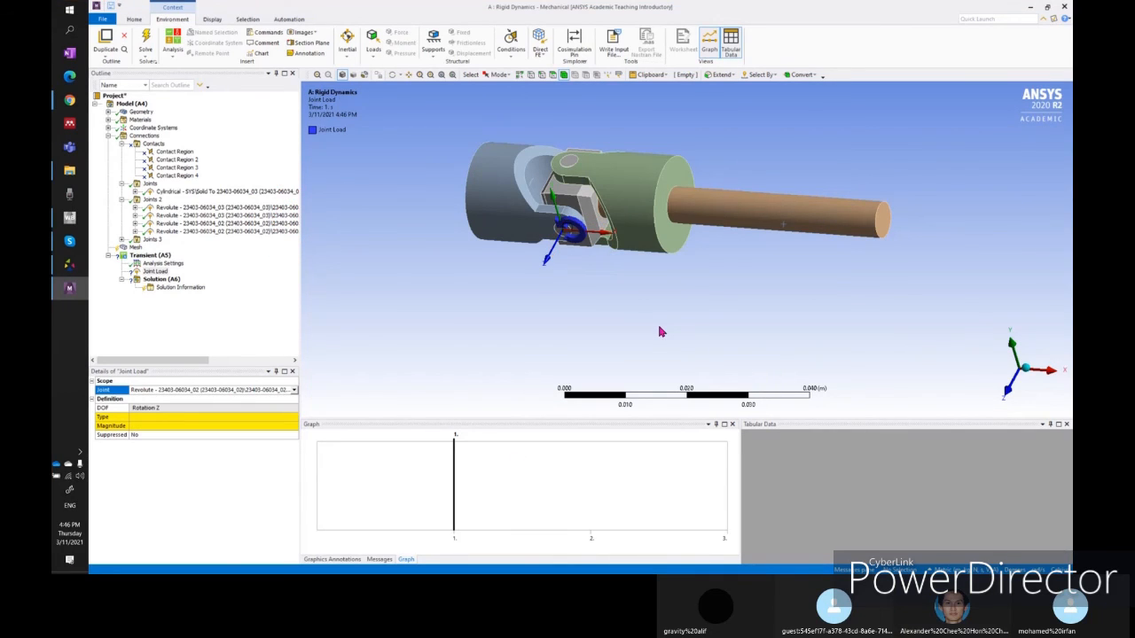
# - Review the load's Type options in the Z-axis view, annotating their units, the distance R from the pin and the yoke's tilt
pyautogui.click(274, 416)
pyautogui.click(294, 417)
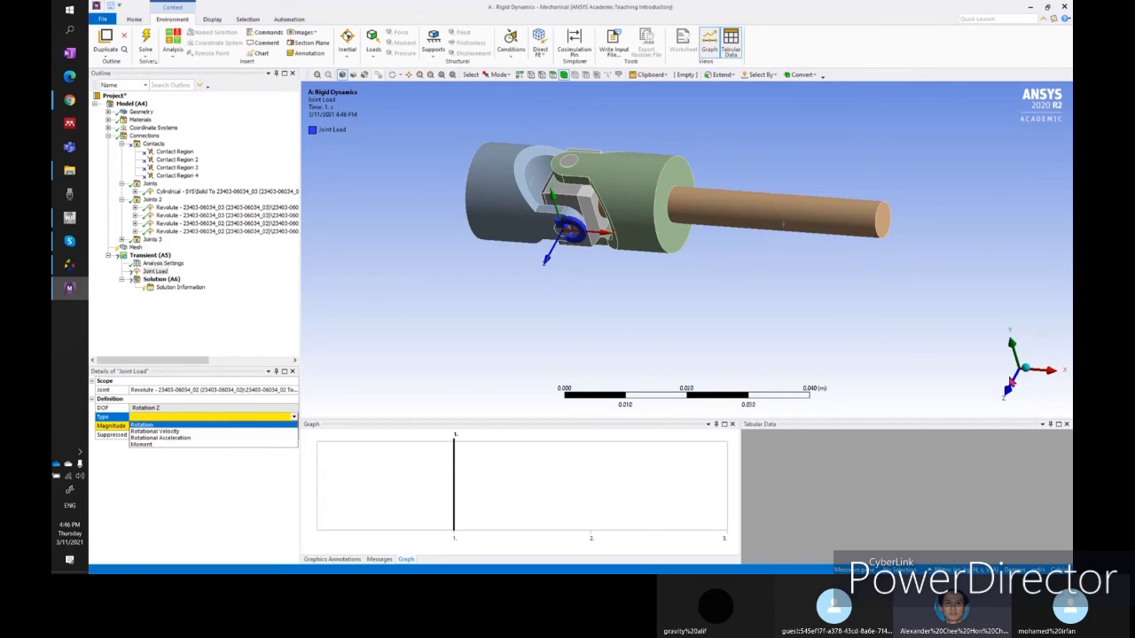
pyautogui.click(1009, 390)
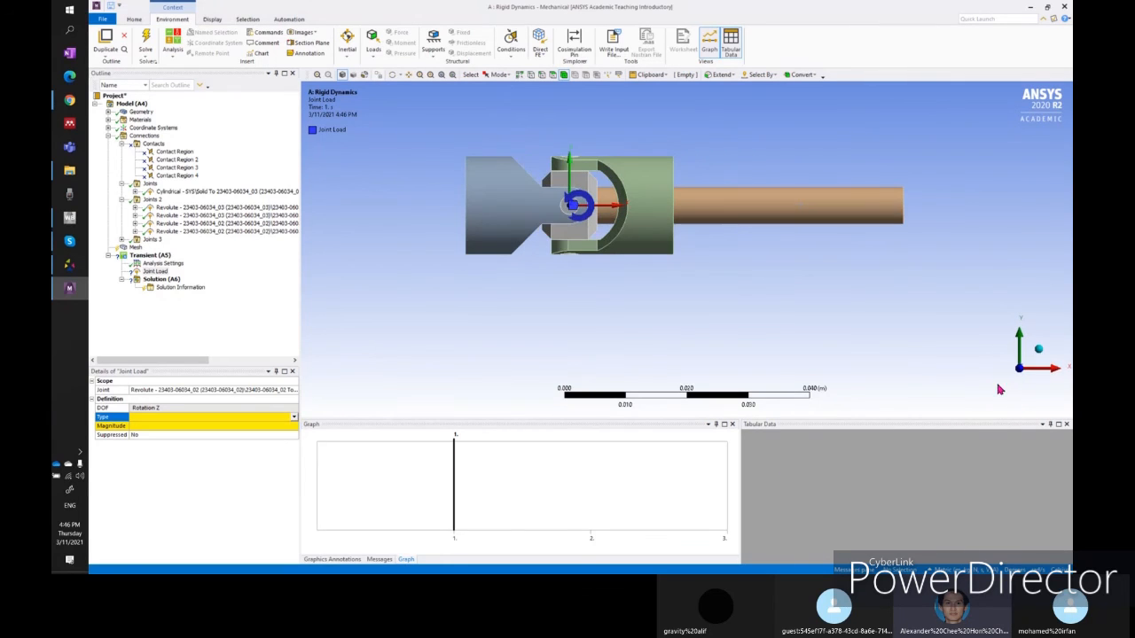
pyautogui.click(293, 417)
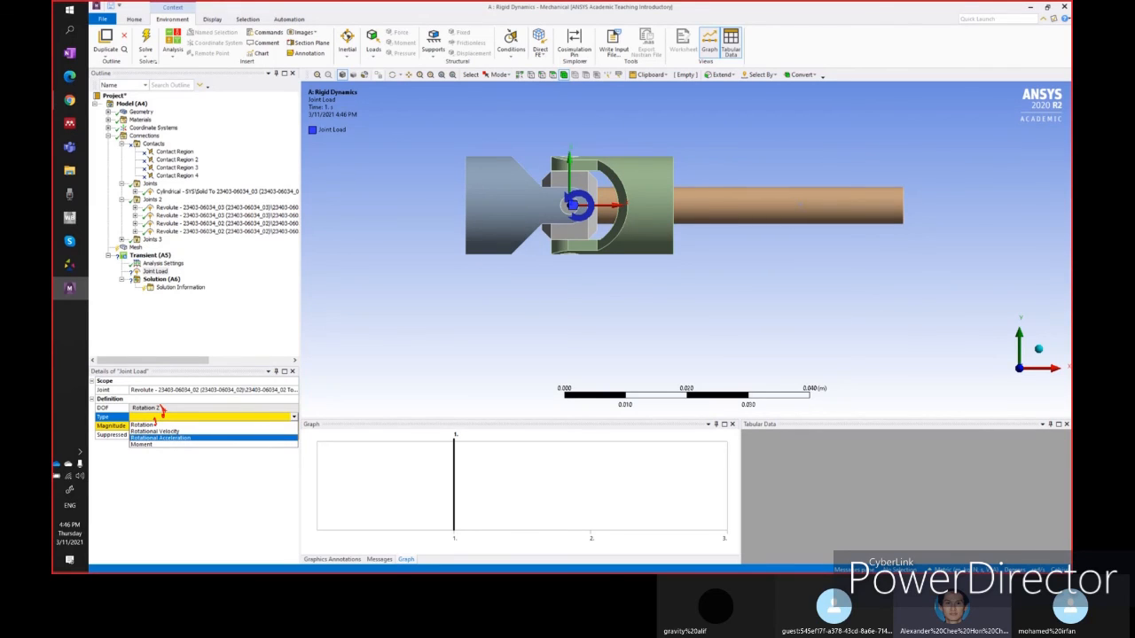
pyautogui.moveTo(173, 412); pyautogui.dragTo(181, 415)
pyautogui.moveTo(194, 428); pyautogui.dragTo(202, 422)
pyautogui.moveTo(463, 209); pyautogui.dragTo(569, 207)
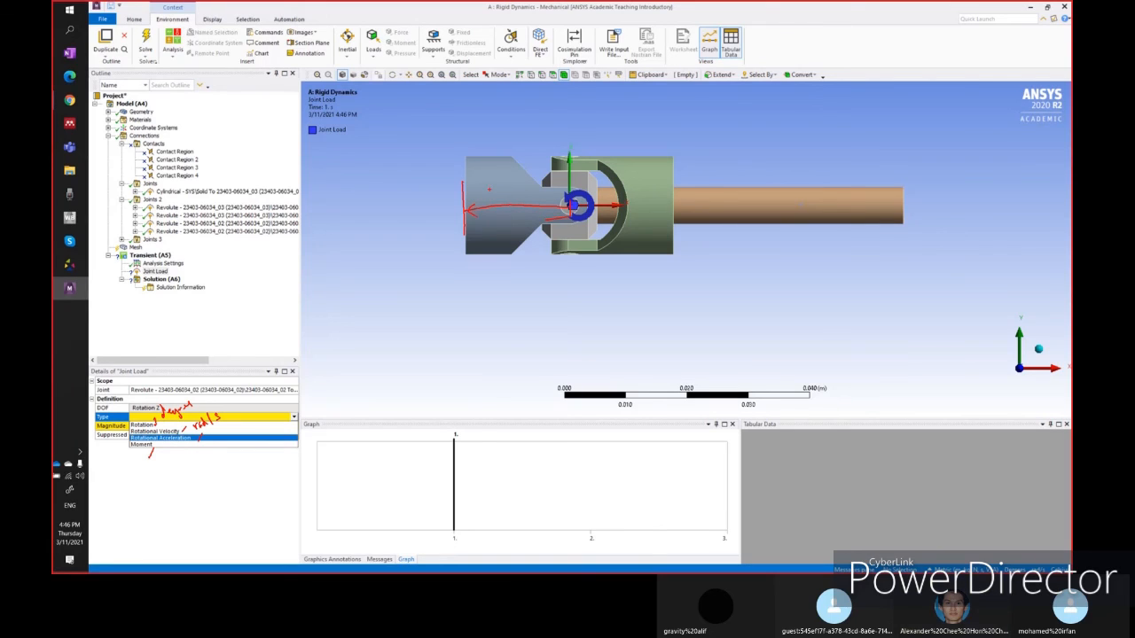
pyautogui.moveTo(491, 192); pyautogui.dragTo(497, 198)
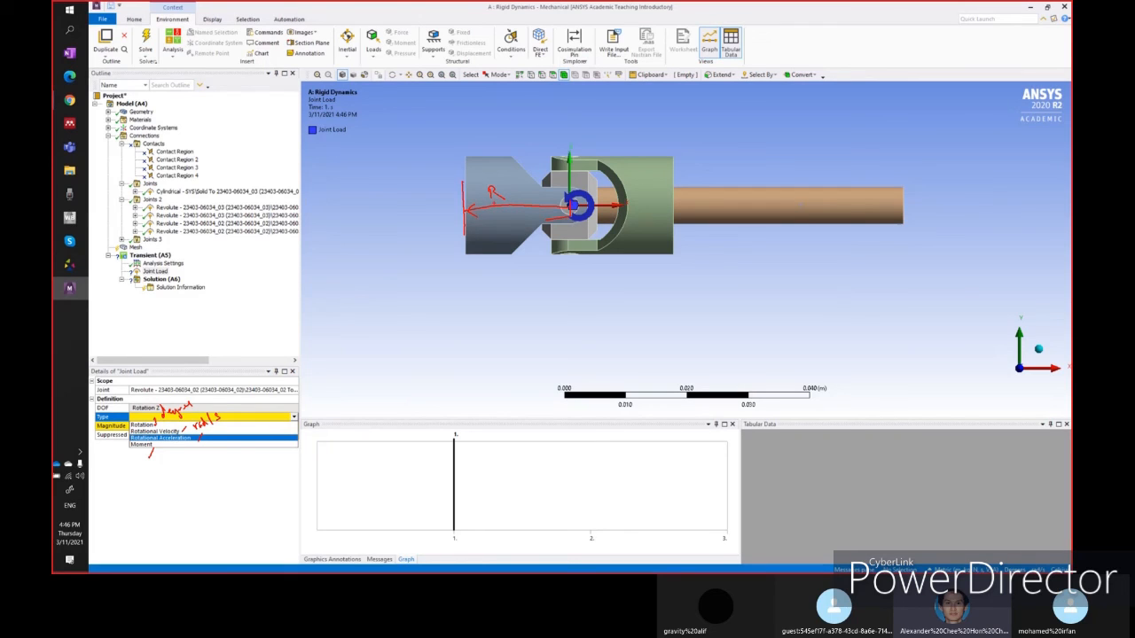
pyautogui.click(494, 203)
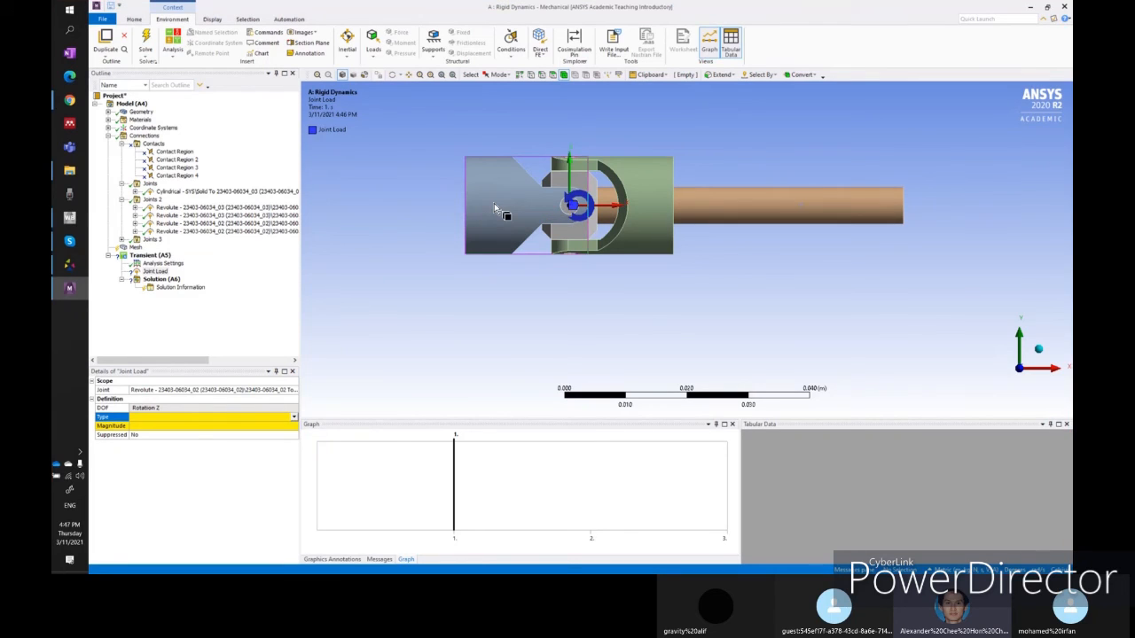
pyautogui.moveTo(537, 184)
pyautogui.mouseDown()
pyautogui.moveTo(622, 120)
pyautogui.moveTo(612, 169)
pyautogui.mouseUp()
pyautogui.moveTo(641, 97); pyautogui.dragTo(618, 132)
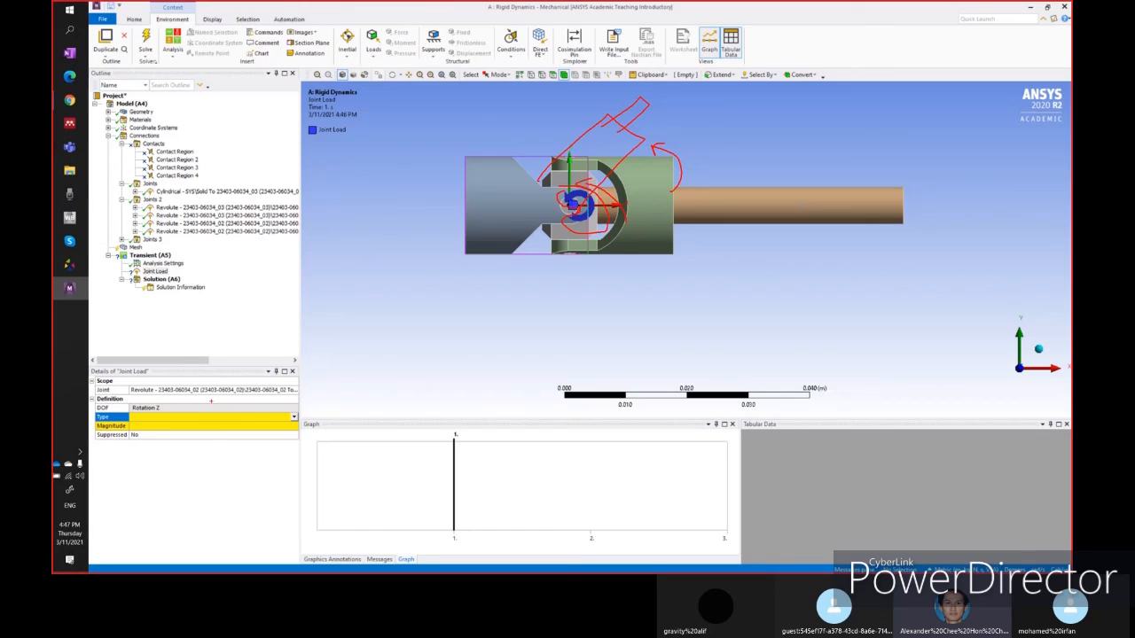
# - Set the joint load's type to Rotation and enter 0°, 5°, 15° and 30° at 0, 1, 2 and 3 s
pyautogui.click(178, 417)
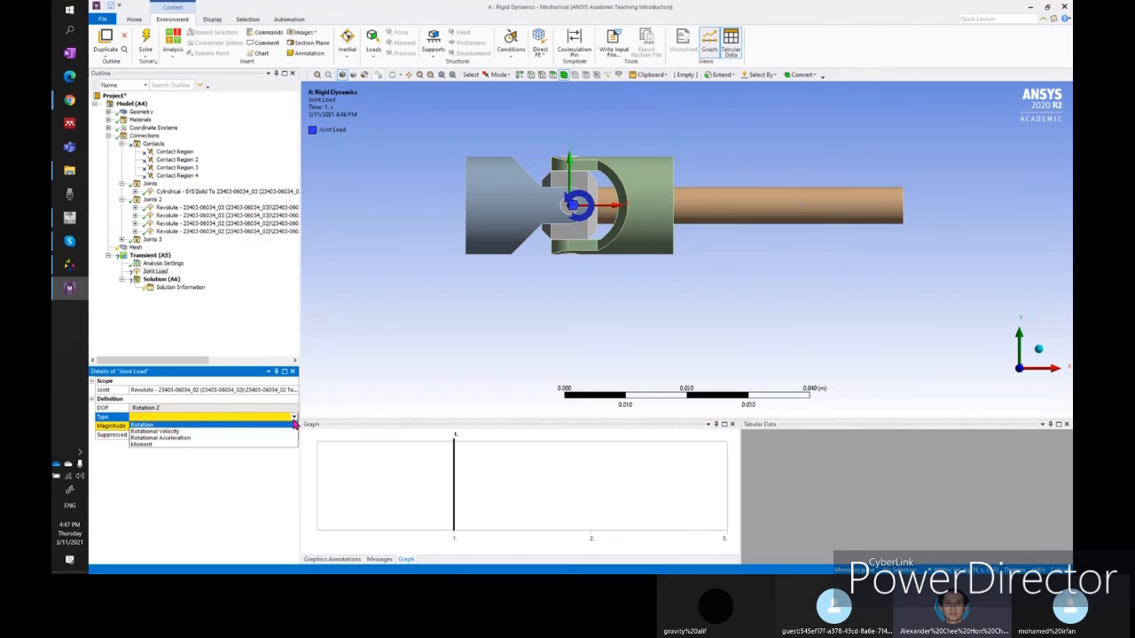
pyautogui.click(164, 426)
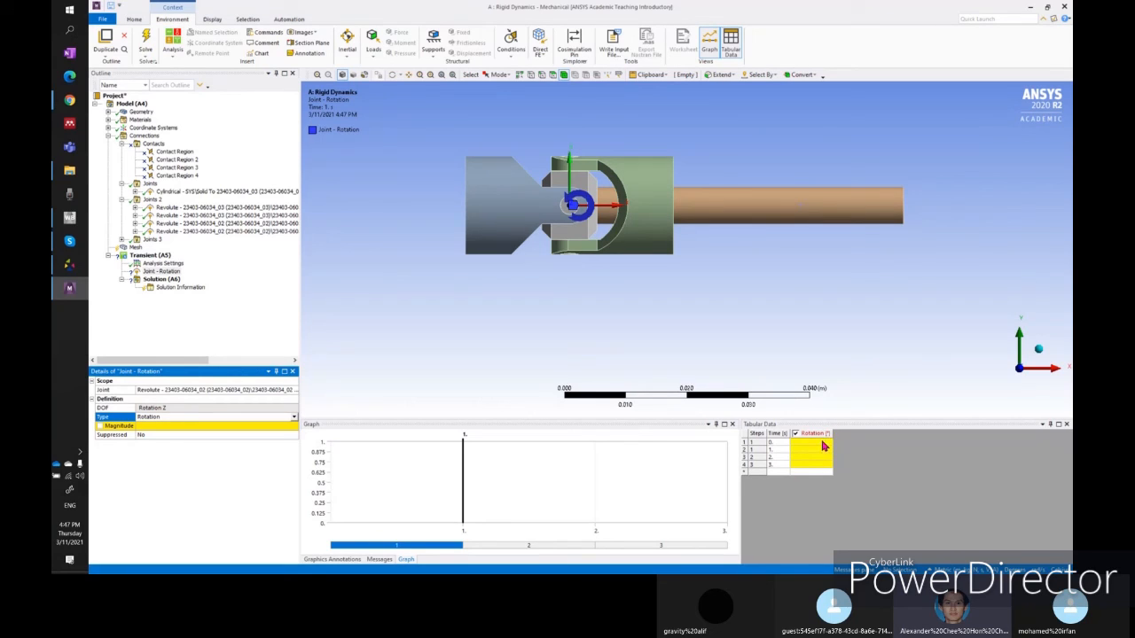
pyautogui.click(822, 442)
pyautogui.write('0')
pyautogui.press('Return')
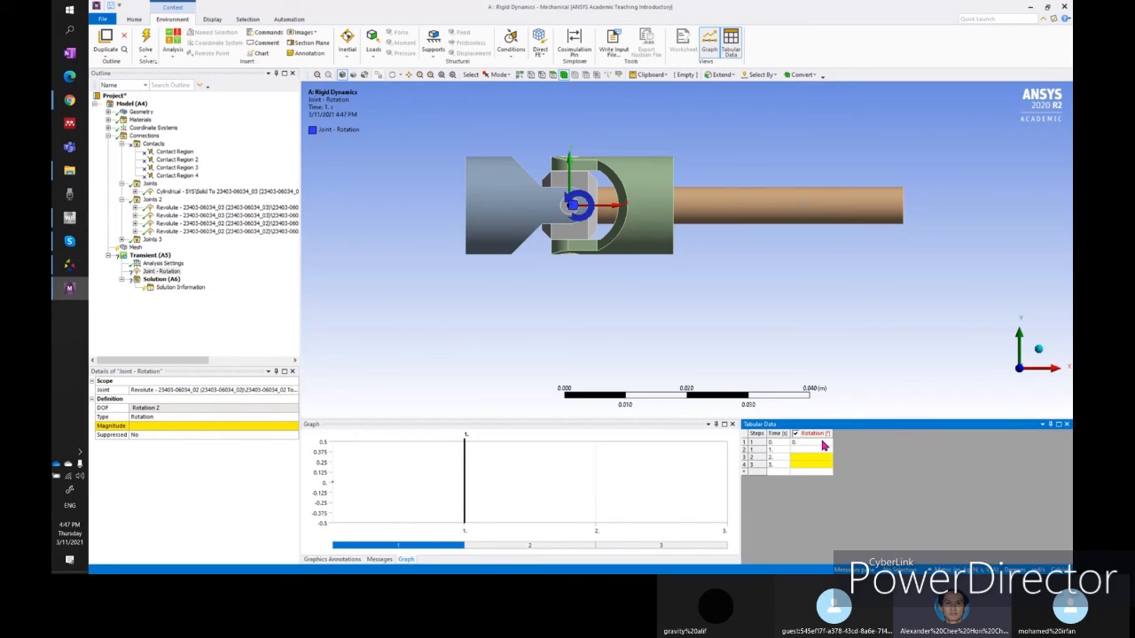
pyautogui.press('Return')
pyautogui.press('Tab')
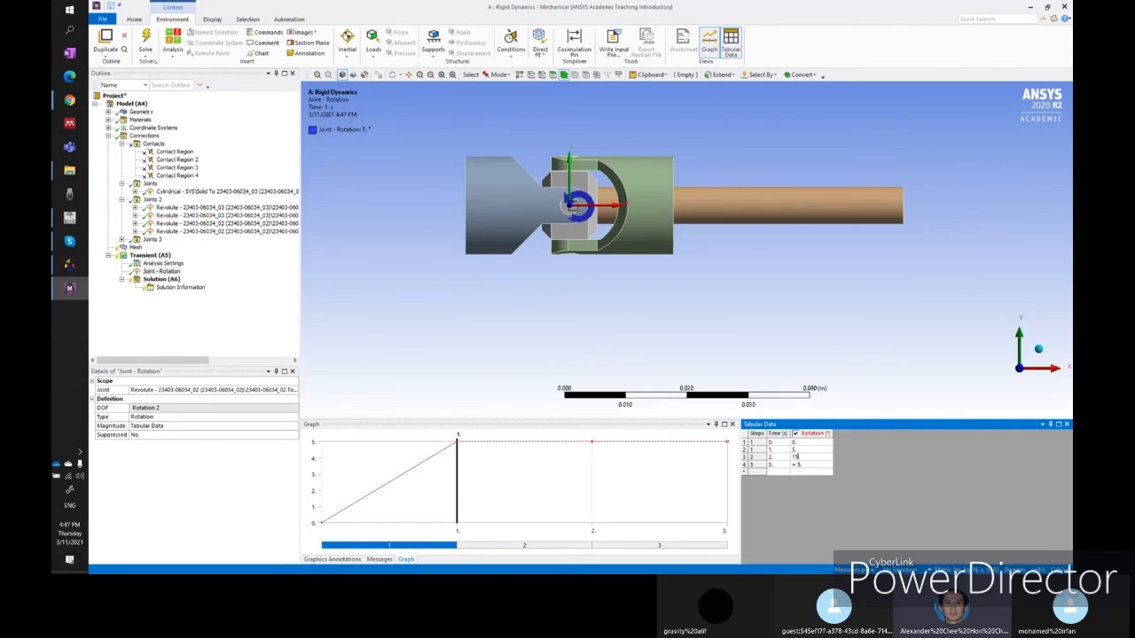
pyautogui.write('15')
pyautogui.press('Return')
pyautogui.write('3')
pyautogui.press('Return')
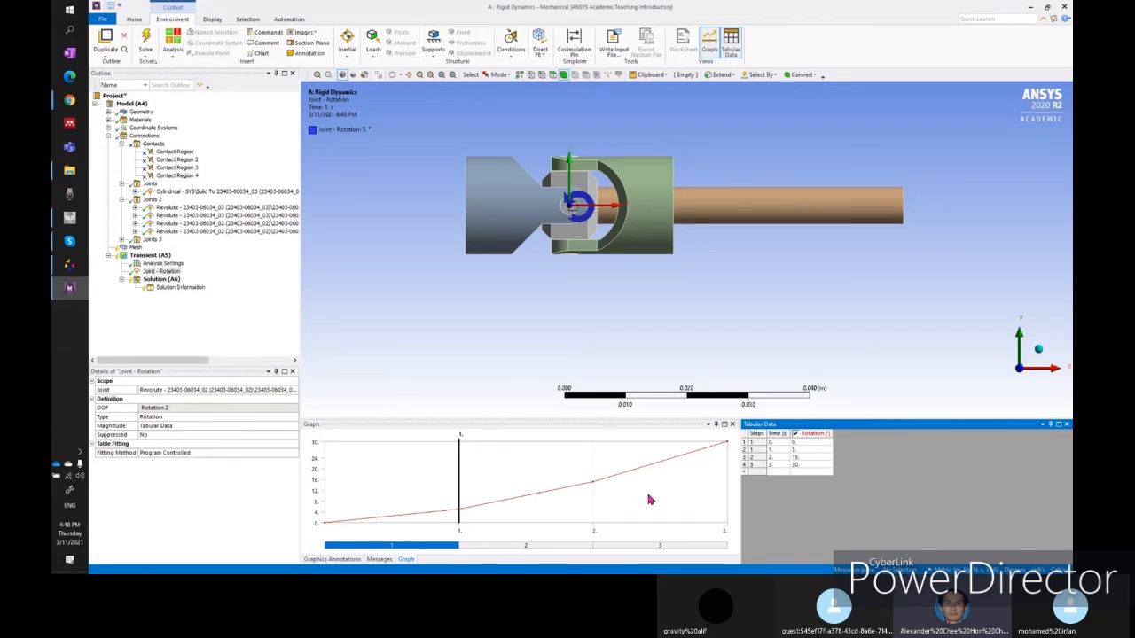
pyautogui.click(875, 371)
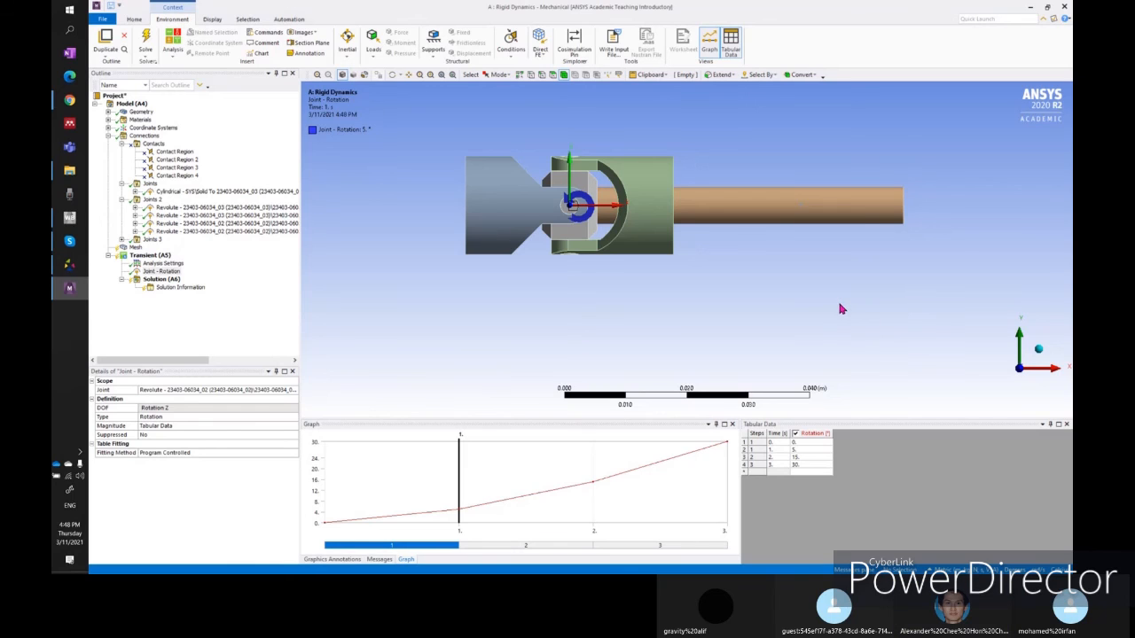
# - Add a Total Deformation result to the solution
pyautogui.moveTo(809, 297); pyautogui.dragTo(654, 335, button='middle')
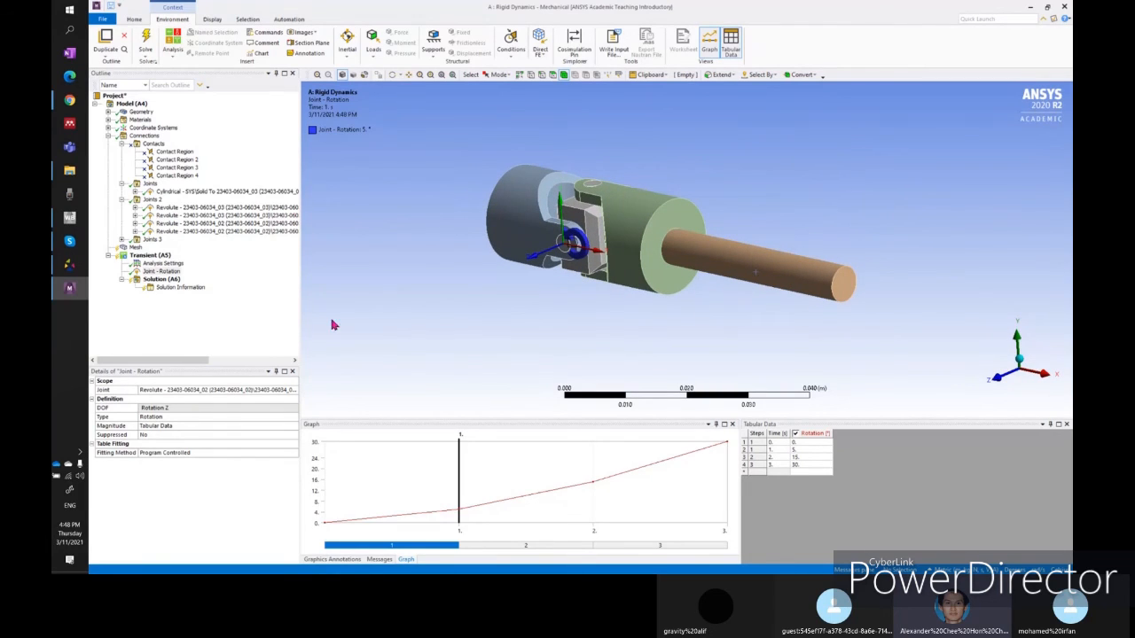
pyautogui.rightClick(167, 284)
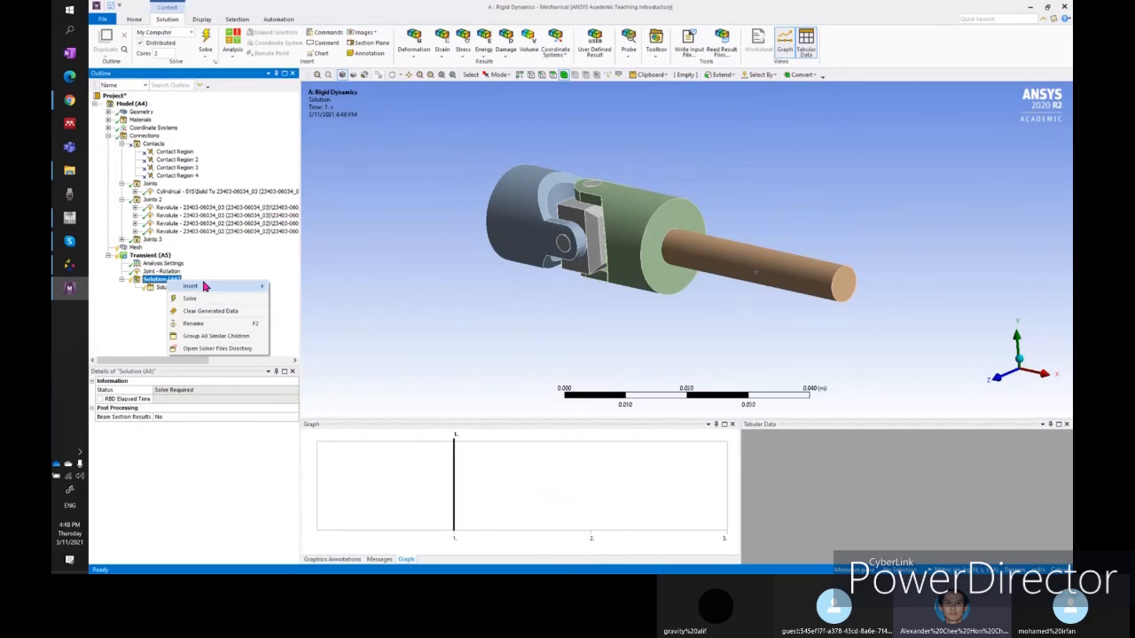
pyautogui.moveTo(204, 287)
pyautogui.moveTo(331, 290)
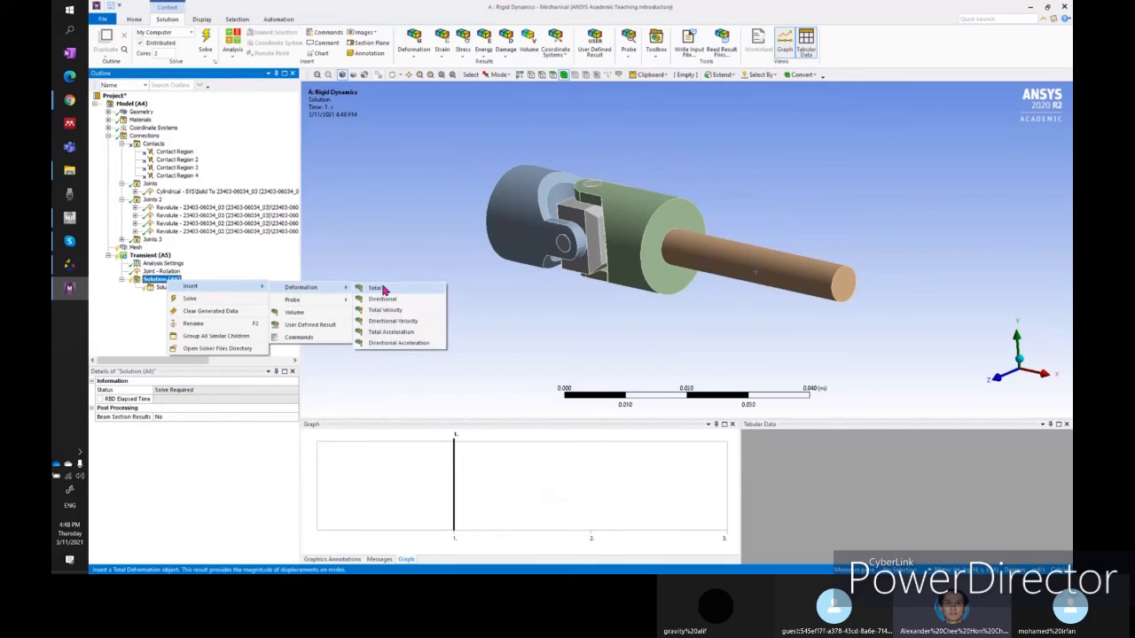
pyautogui.click(386, 290)
# - Add an Angular Velocity probe to the solution and scope it to the long shaft body
pyautogui.rightClick(173, 279)
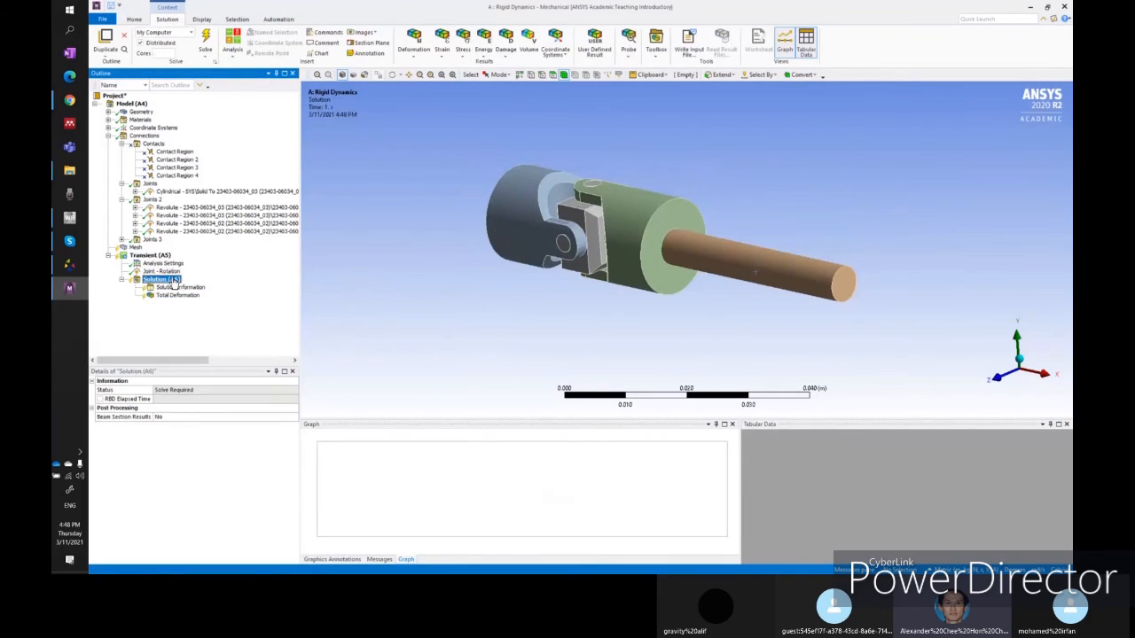
pyautogui.moveTo(194, 287)
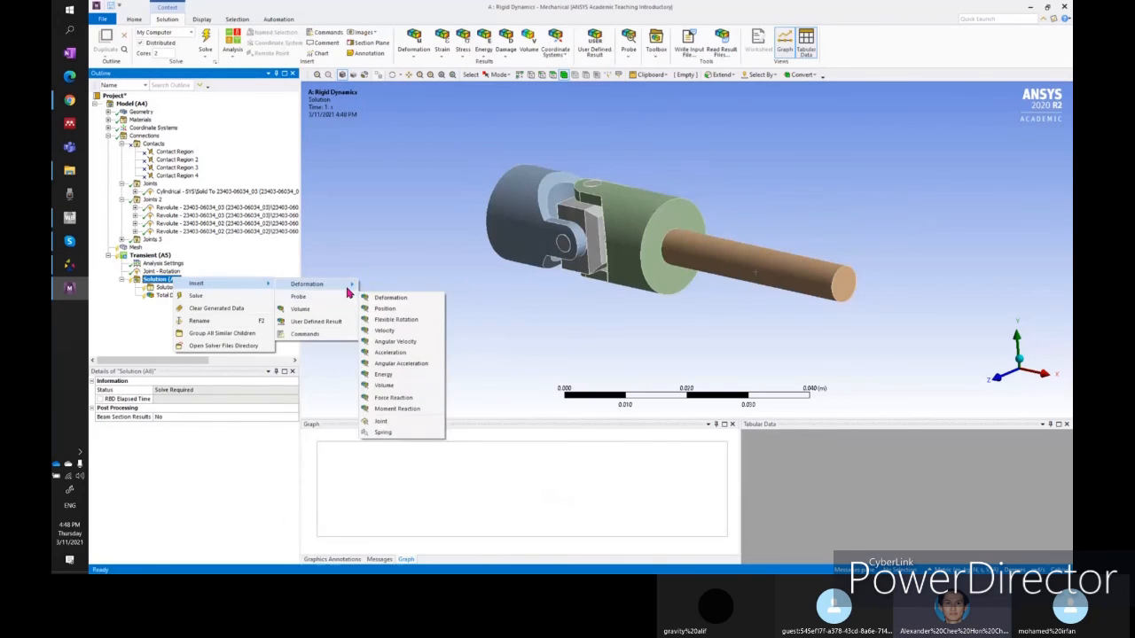
pyautogui.moveTo(347, 299)
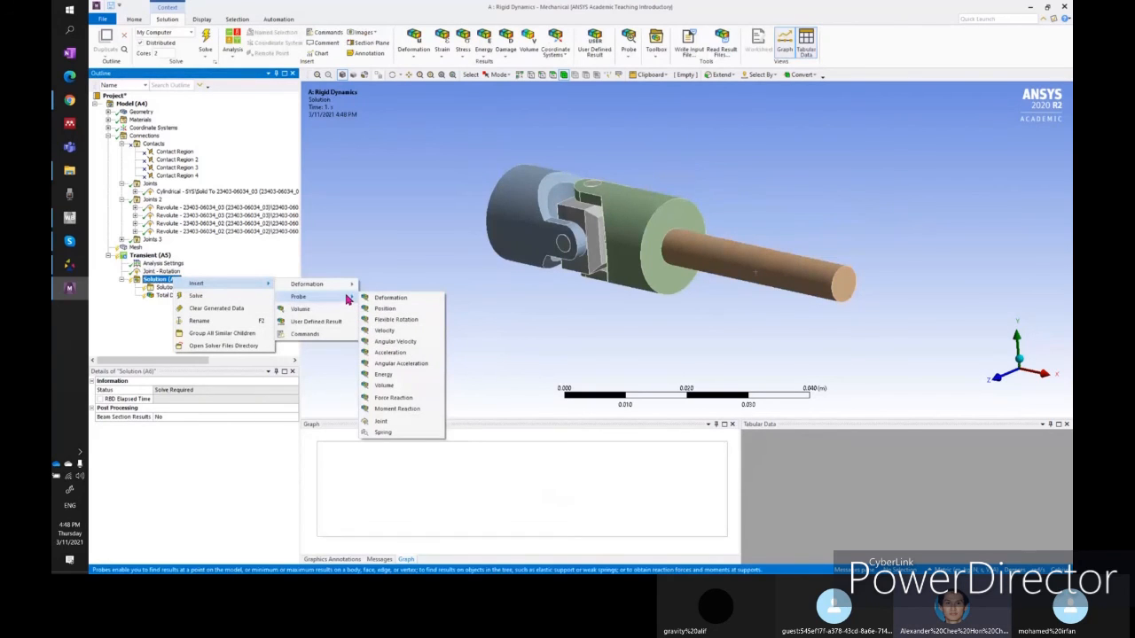
pyautogui.click(414, 345)
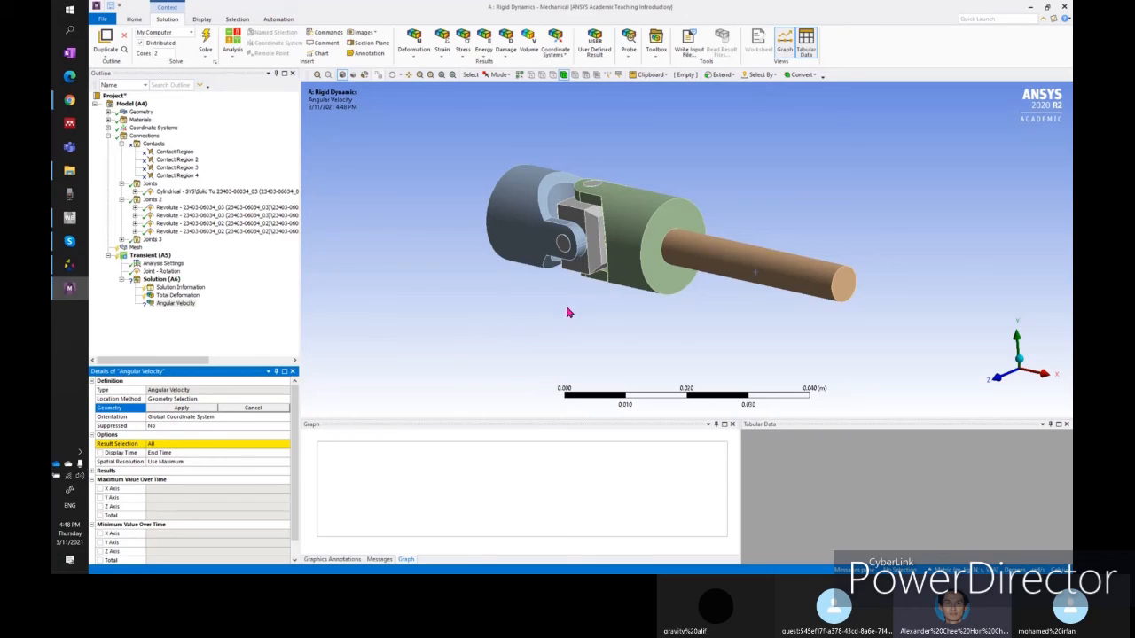
pyautogui.click(811, 285)
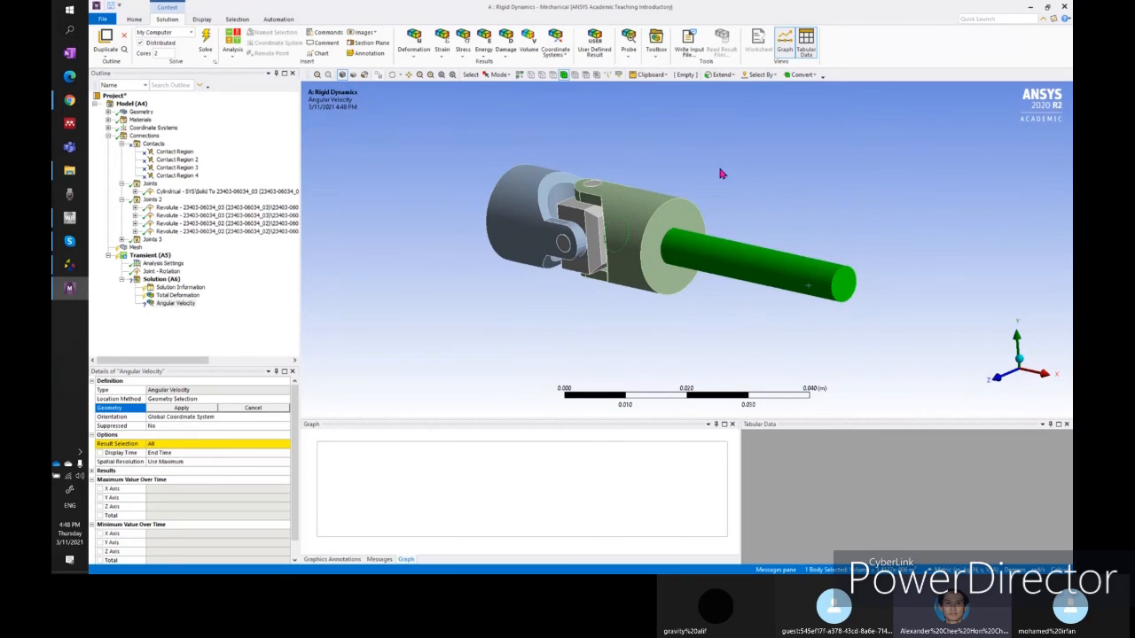
pyautogui.click(209, 409)
# - Add an Energy probe for the system energy to the solution
pyautogui.rightClick(164, 279)
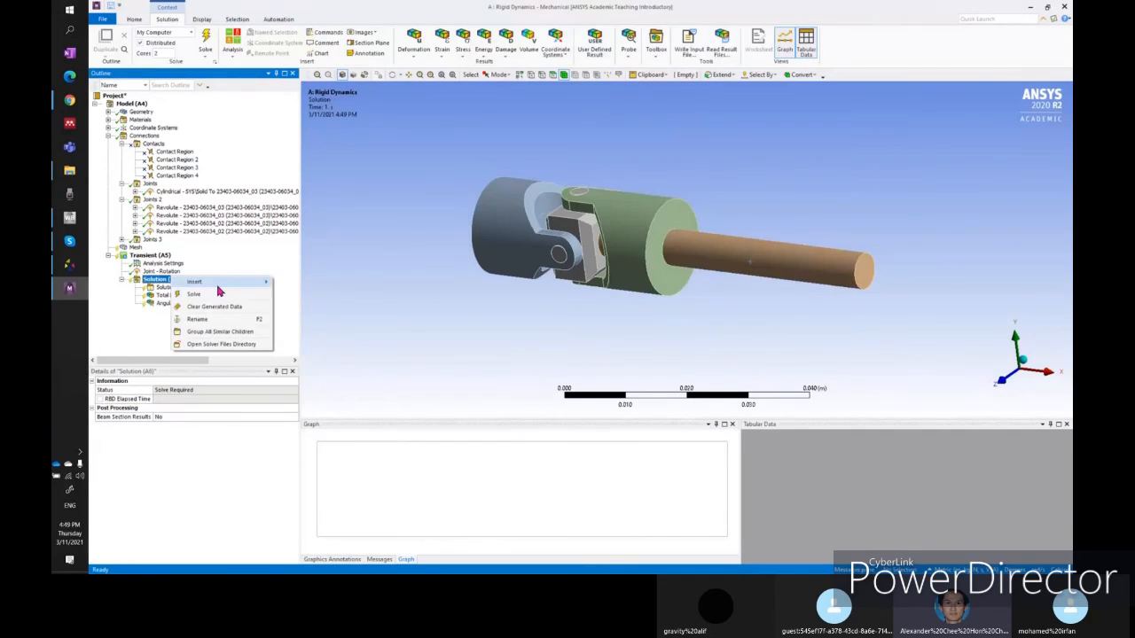
pyautogui.moveTo(199, 281)
pyautogui.moveTo(310, 295)
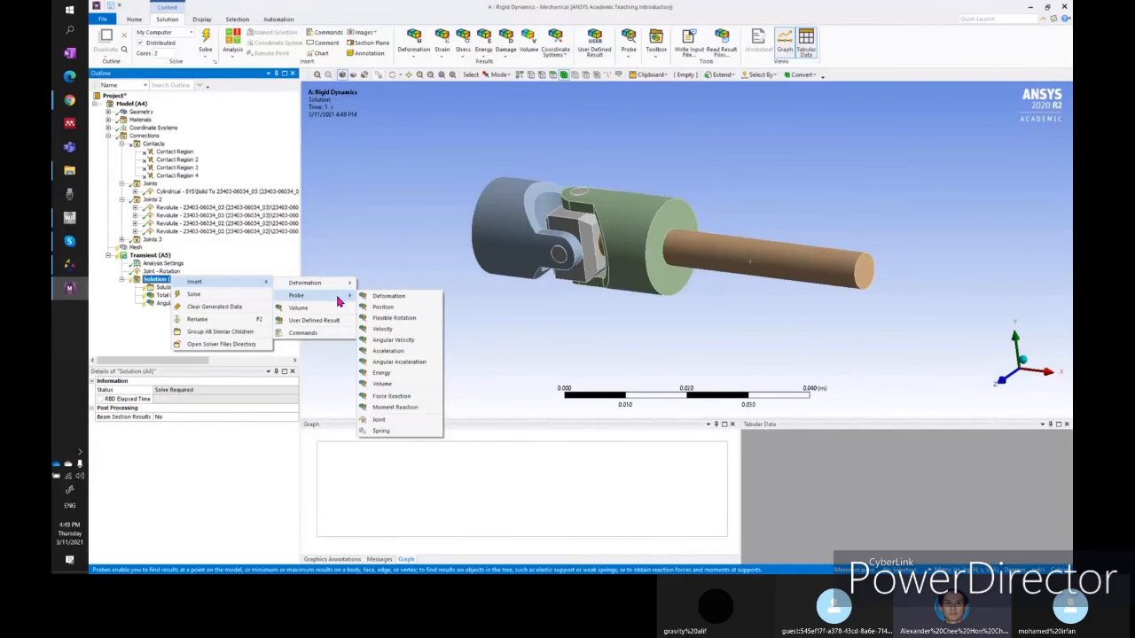
pyautogui.click(401, 374)
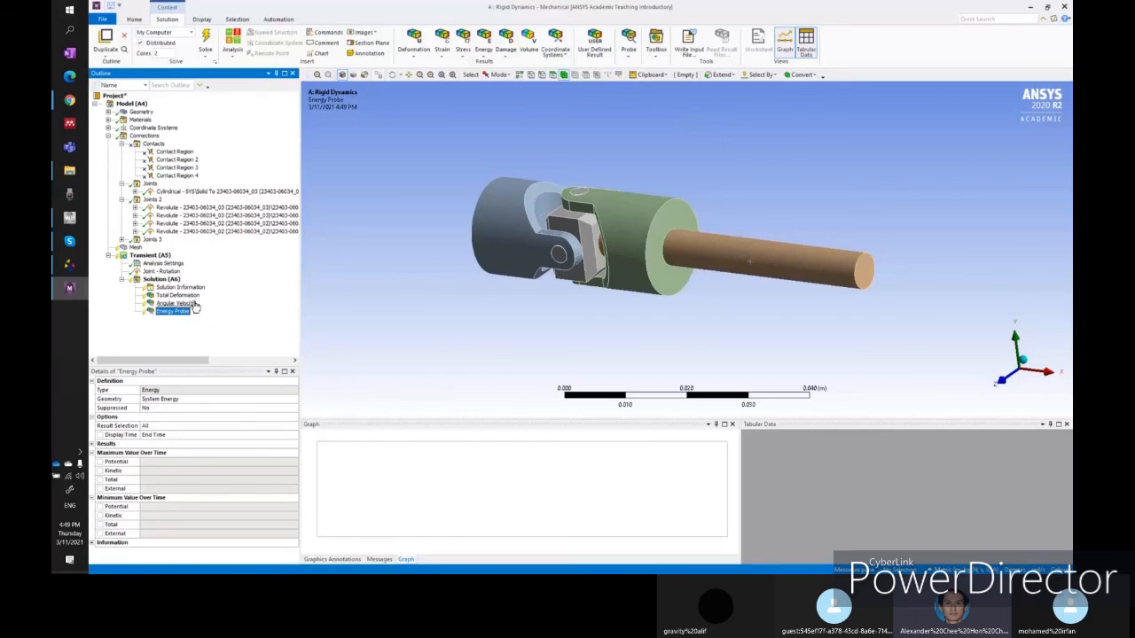
pyautogui.rightClick(169, 280)
pyautogui.moveTo(238, 290)
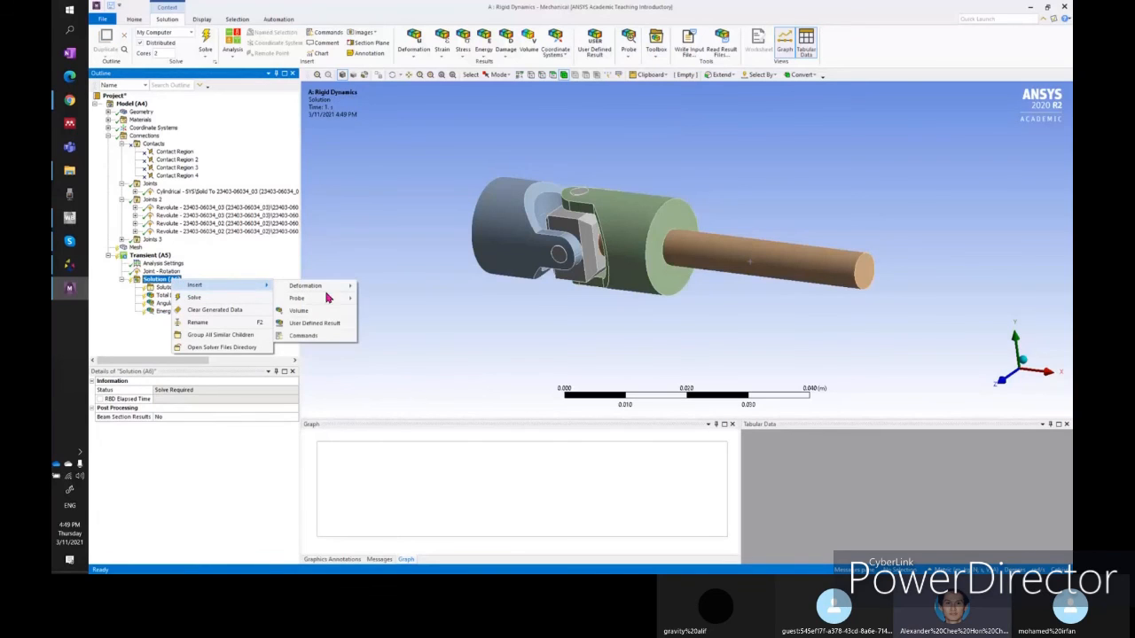
pyautogui.moveTo(332, 300)
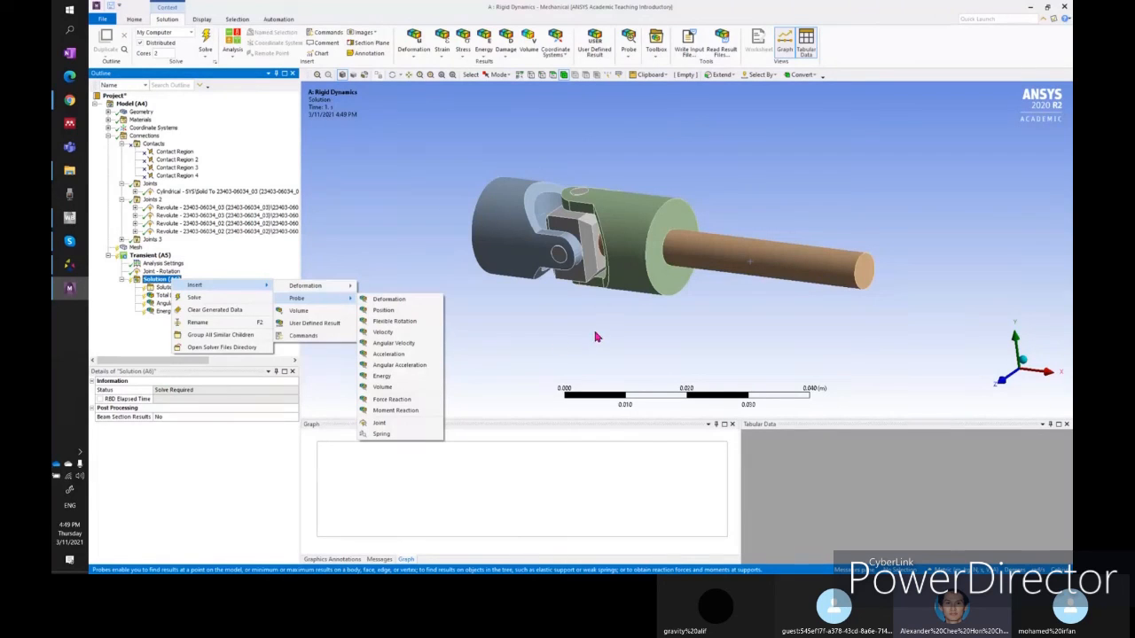
pyautogui.click(507, 341)
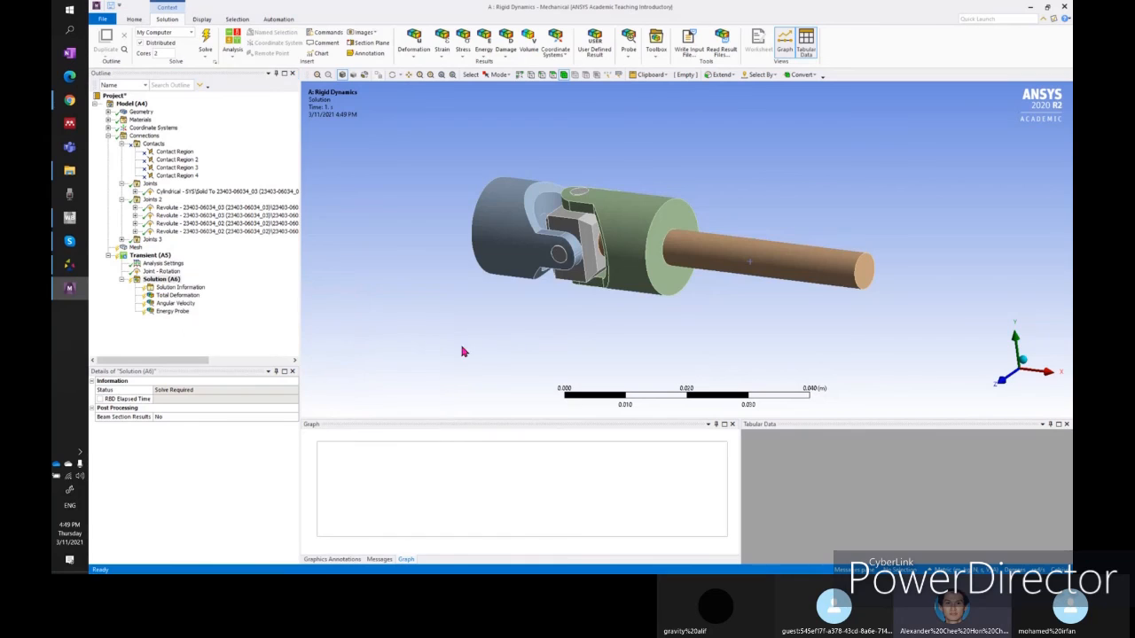
# - Solve the rigid dynamics analysis and play the animation of the Total Deformation result
pyautogui.click(206, 41)
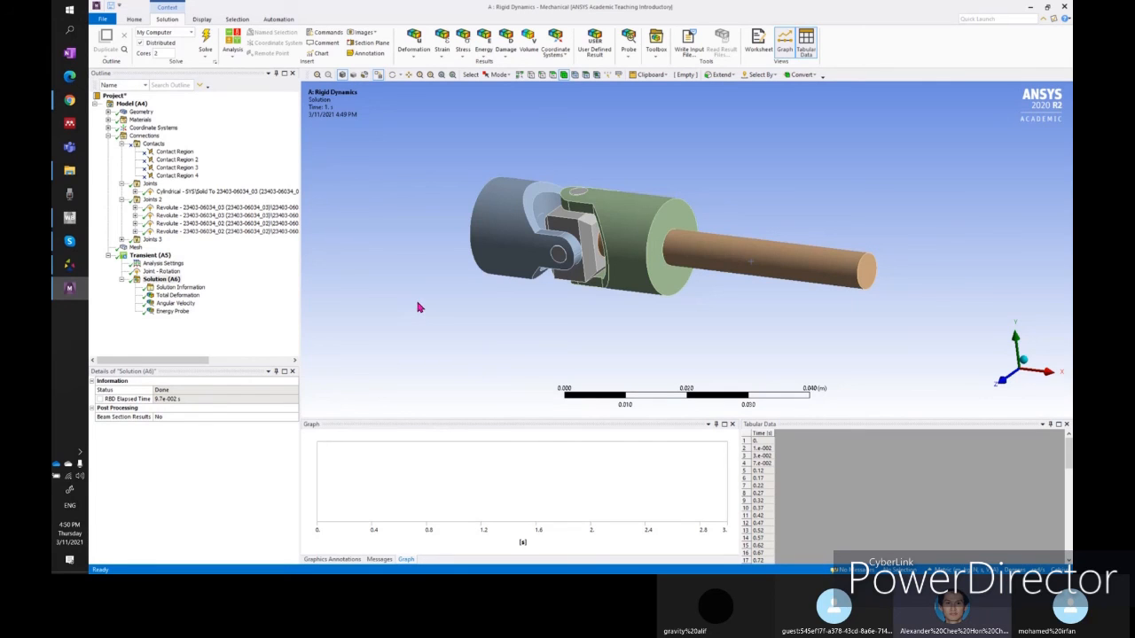
pyautogui.click(177, 295)
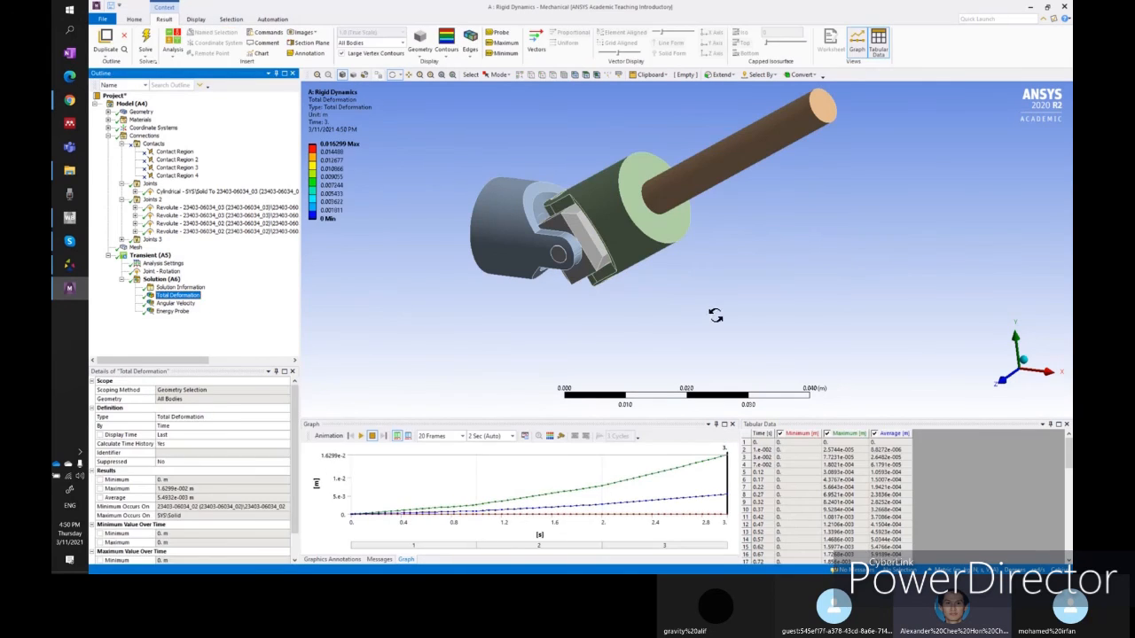
pyautogui.click(359, 436)
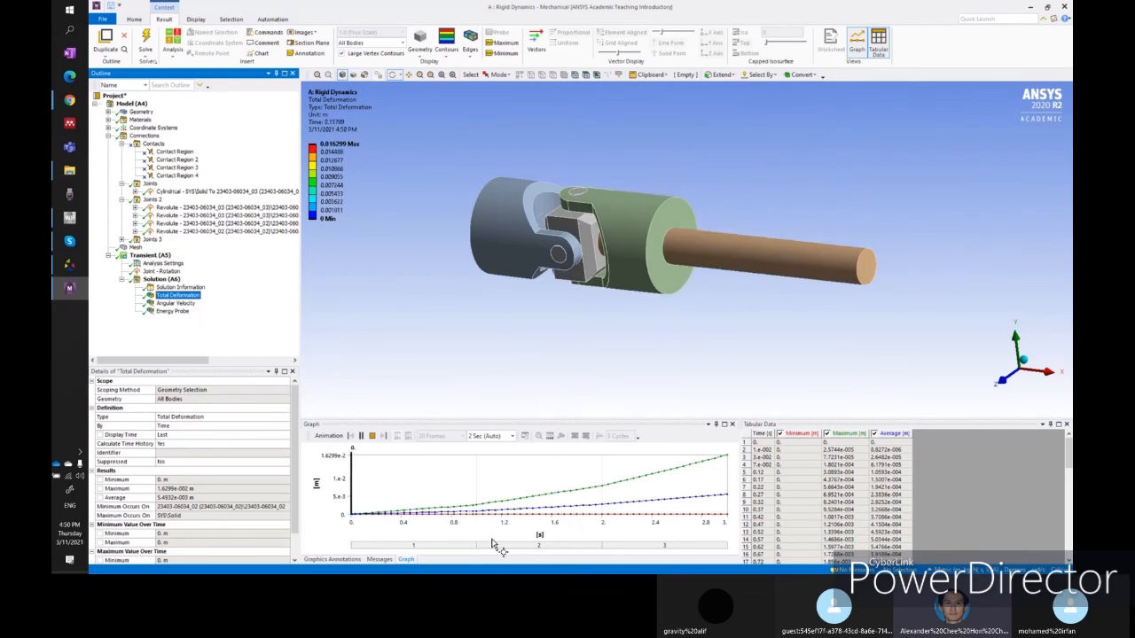
pyautogui.click(1005, 383)
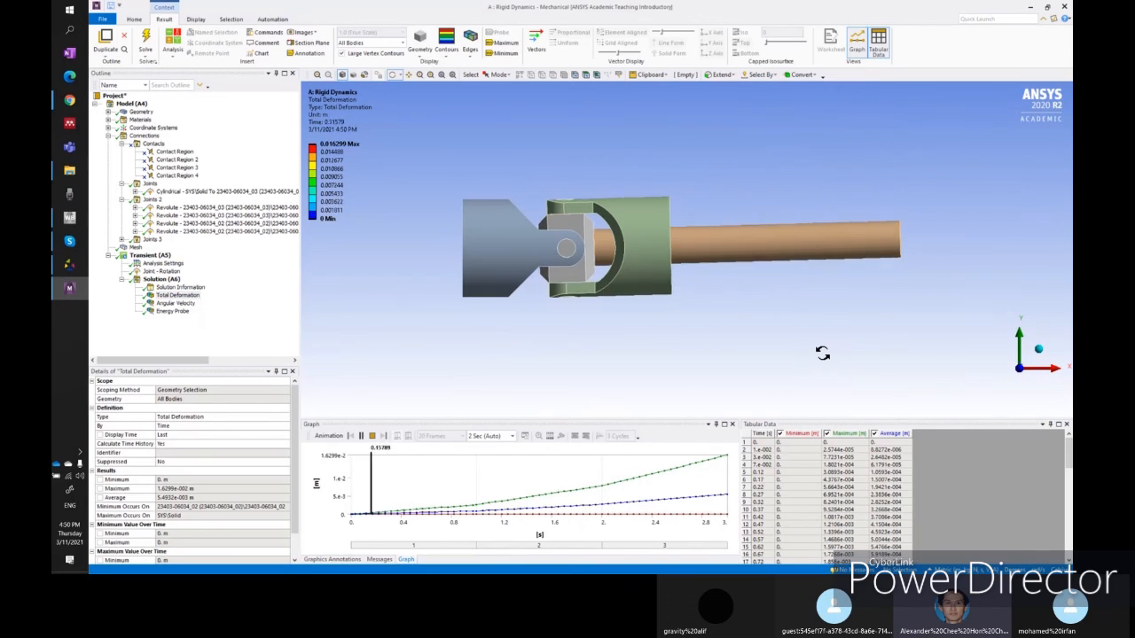